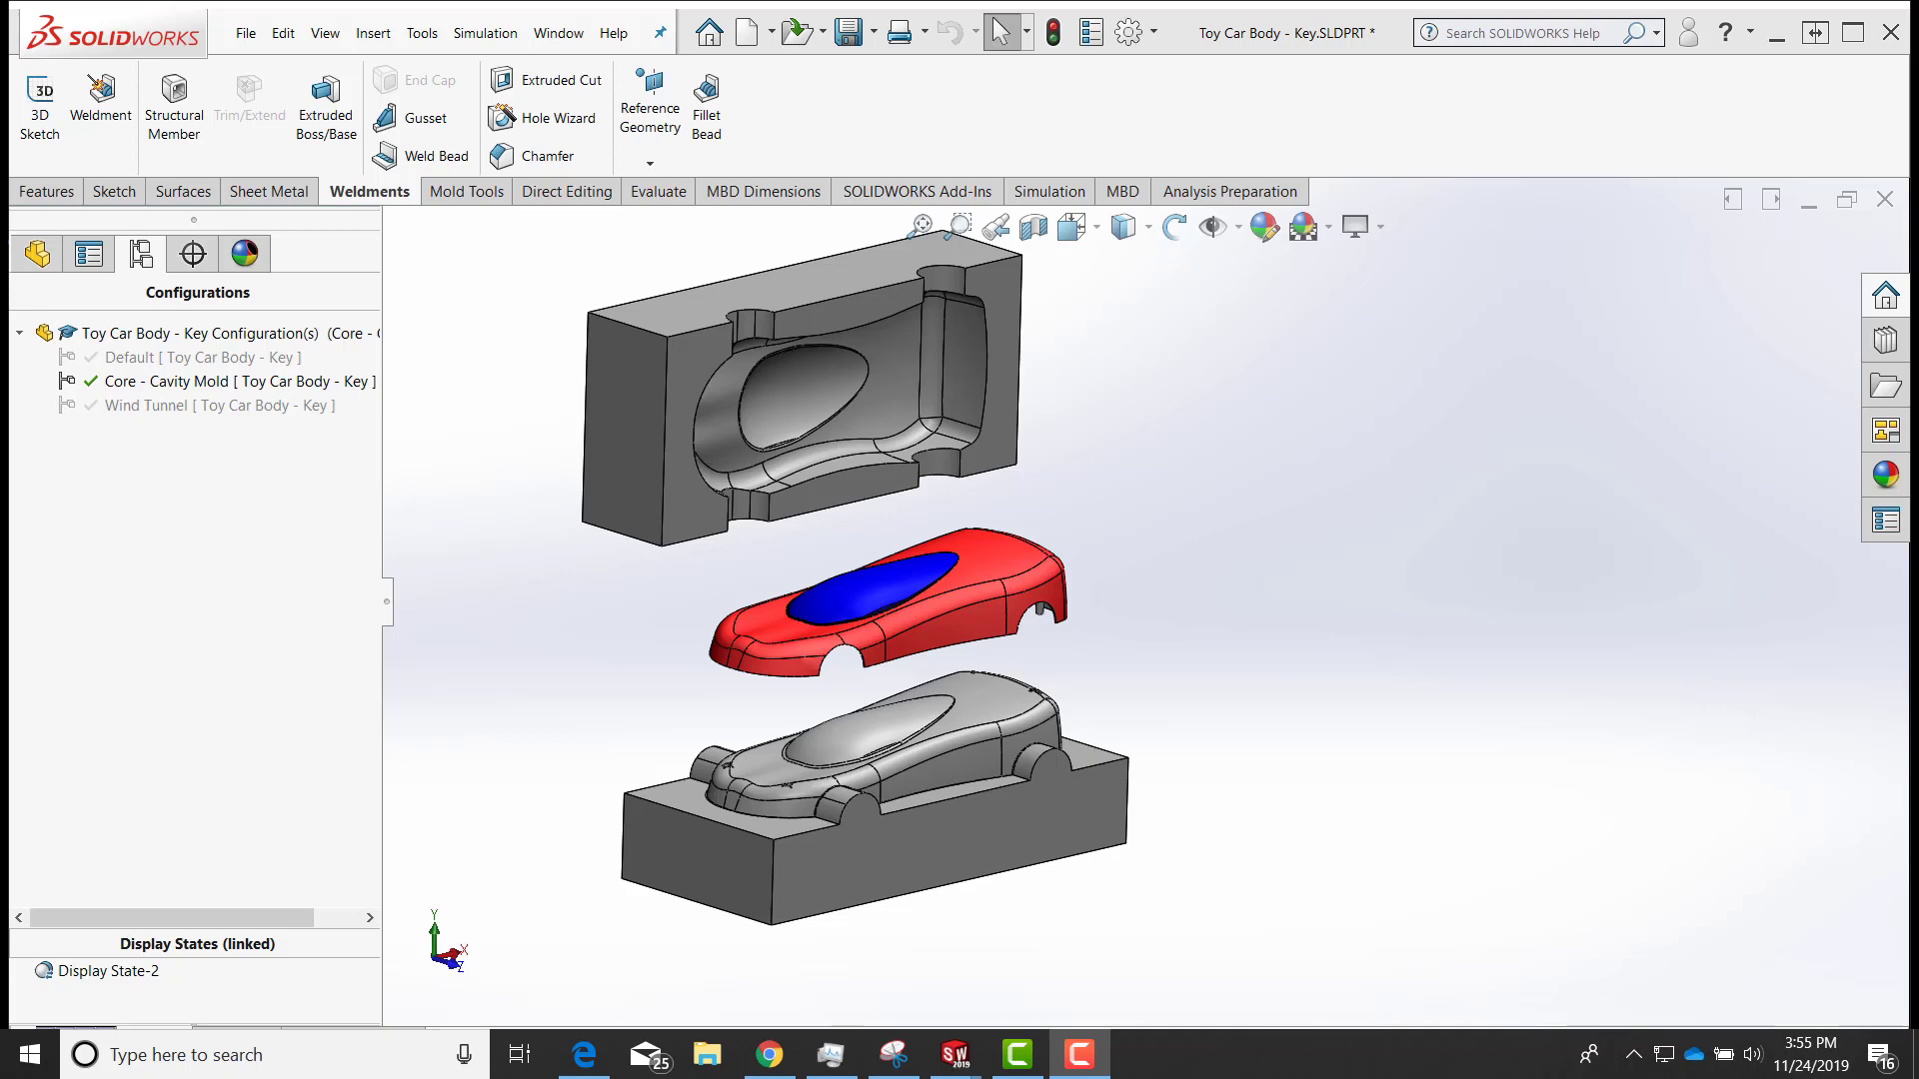
Examine the cavity, car body and core of the Core - Cavity Mold configuration from above and below
key("Down")
key("Down")
key("Down")
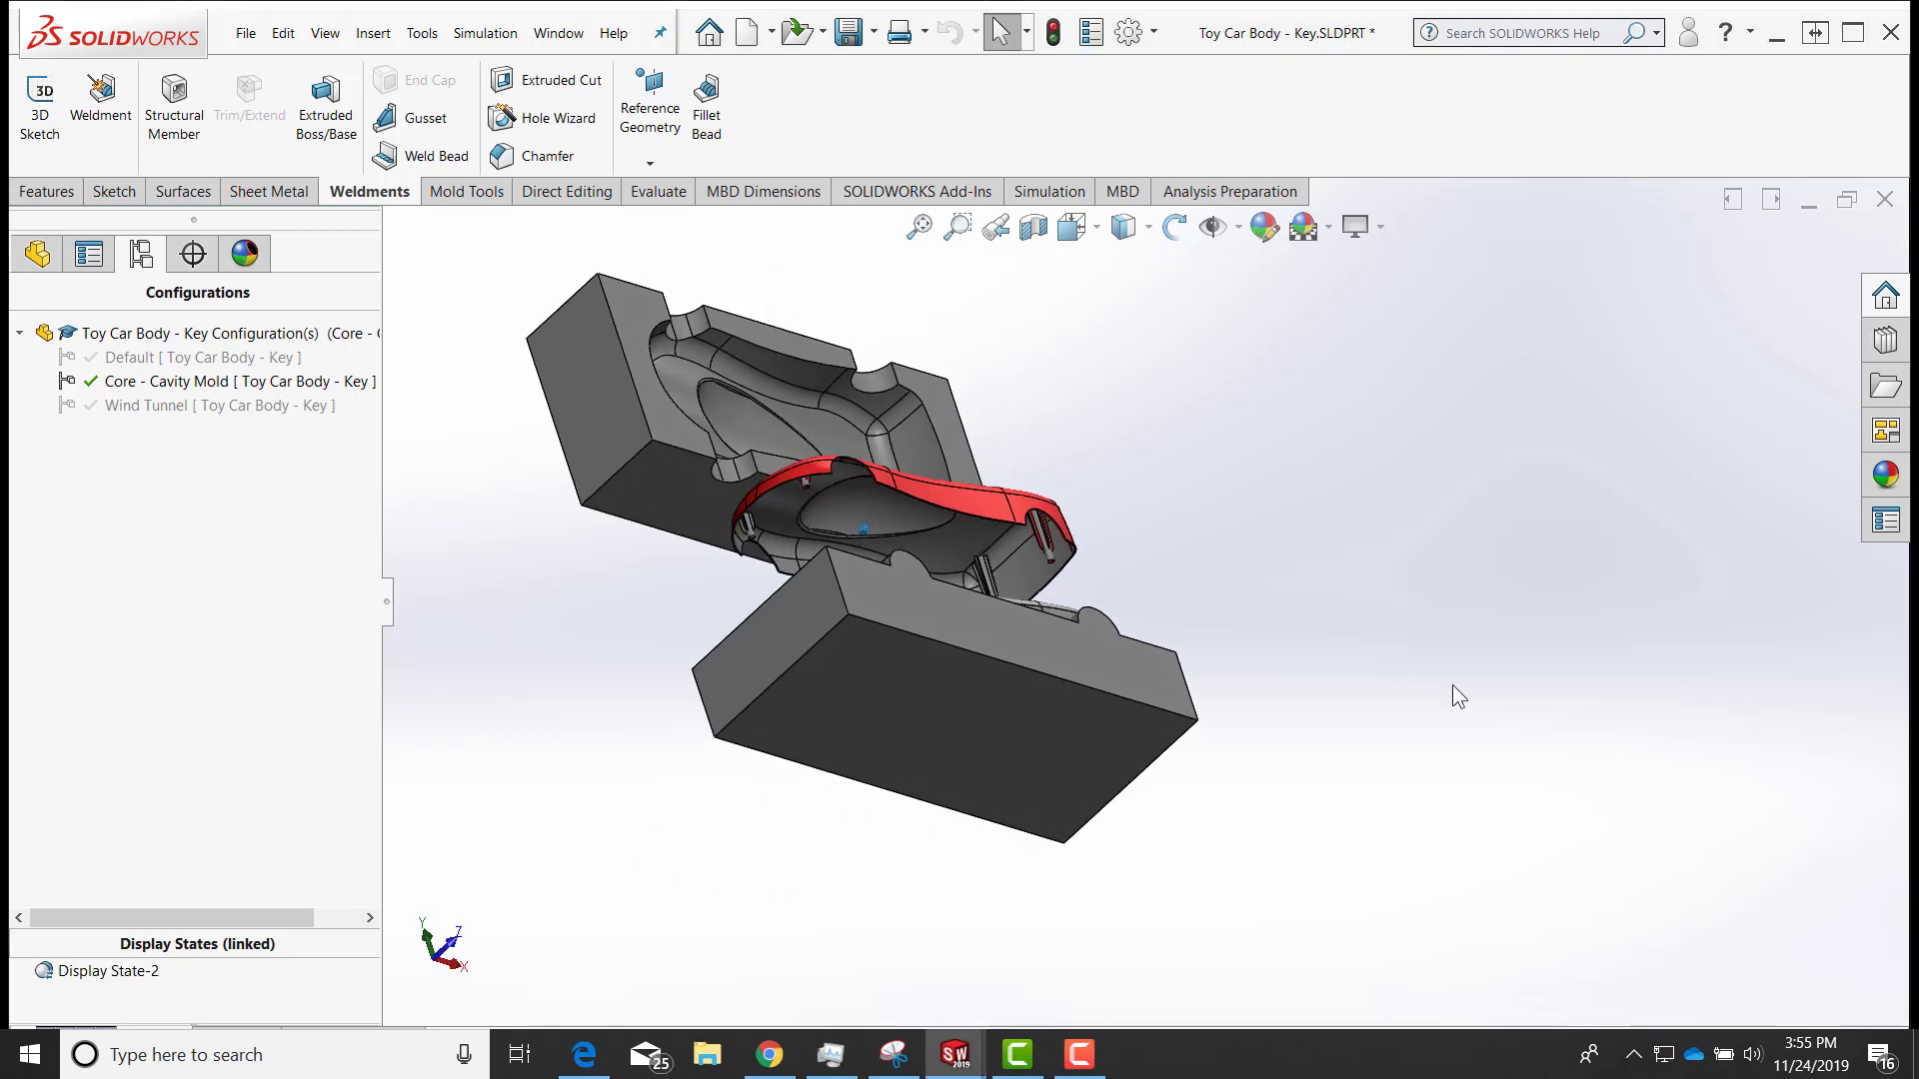
key("Down")
key("Down")
key("Down")
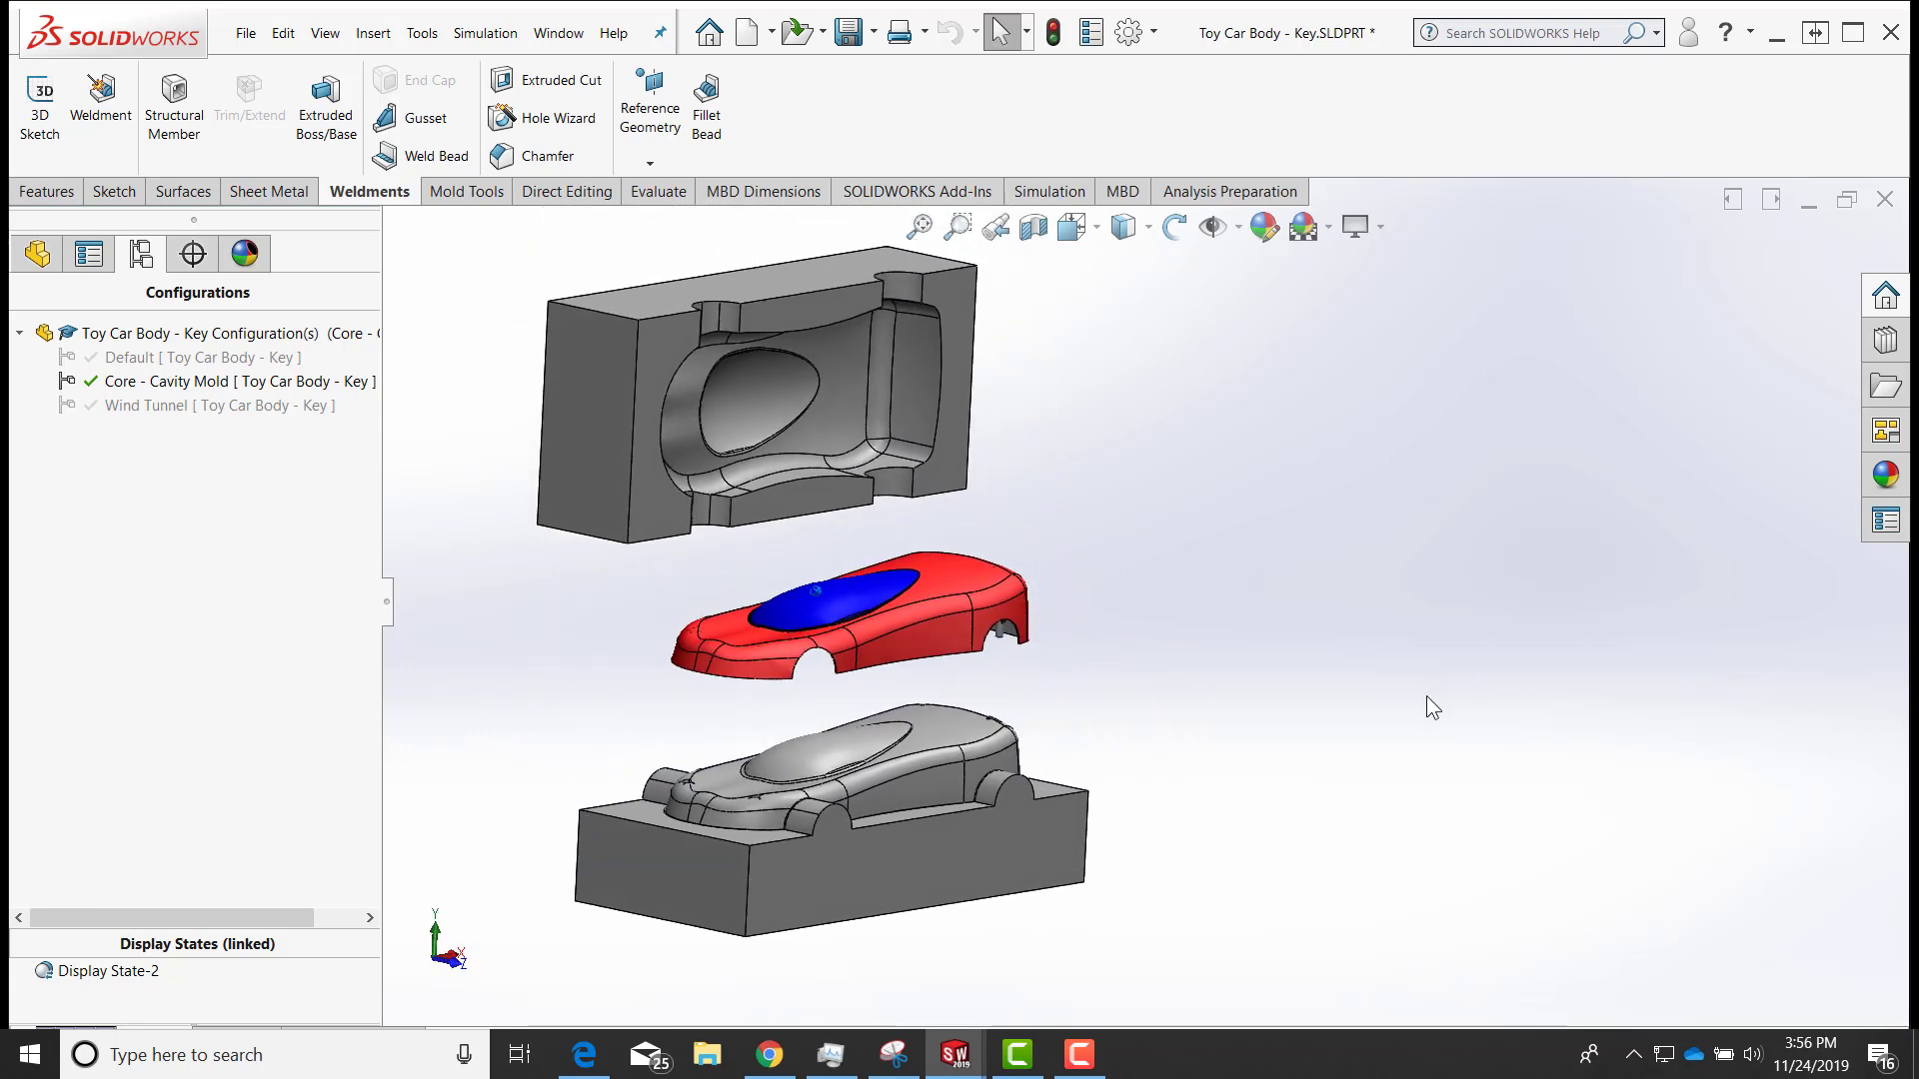
key("Down")
key("Down")
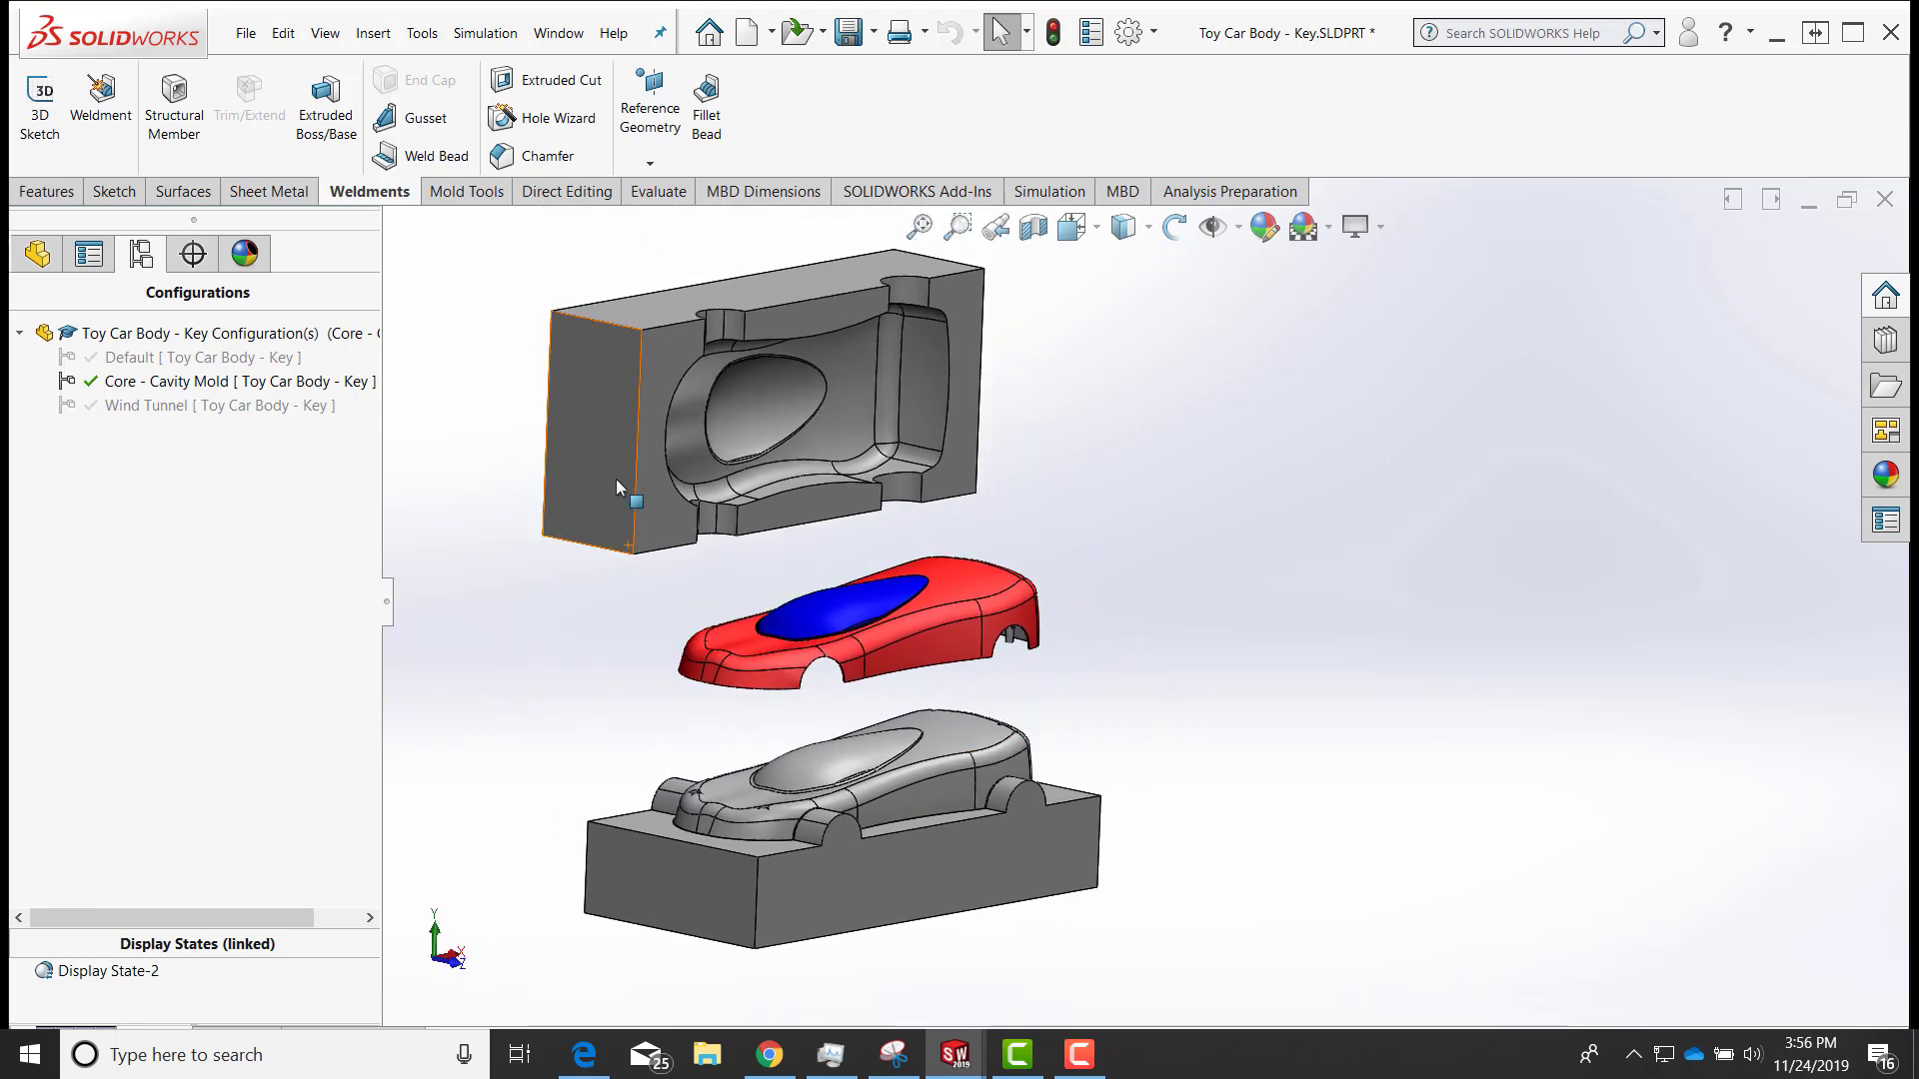
key("Down")
key("Down")
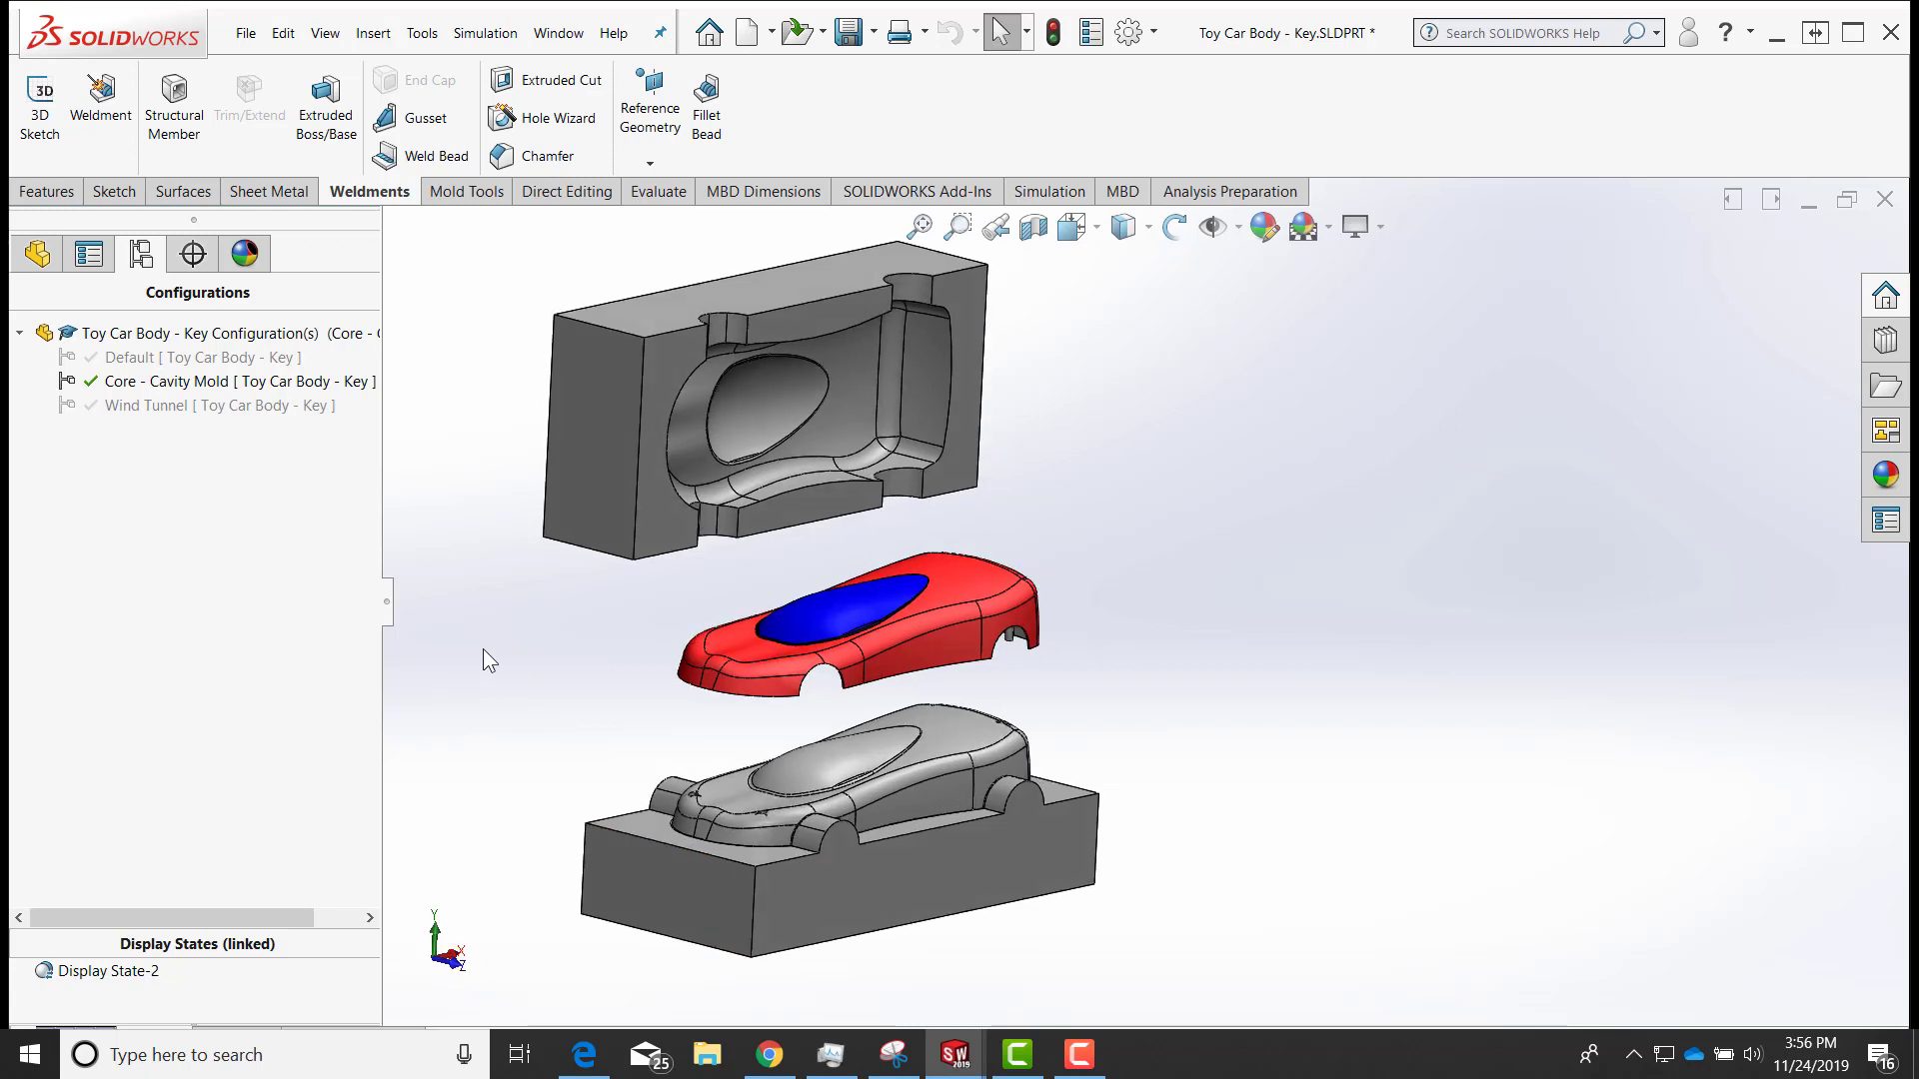
Activate the Wind Tunnel configuration and play the velocity trajectories around the car body
double_click(147, 410)
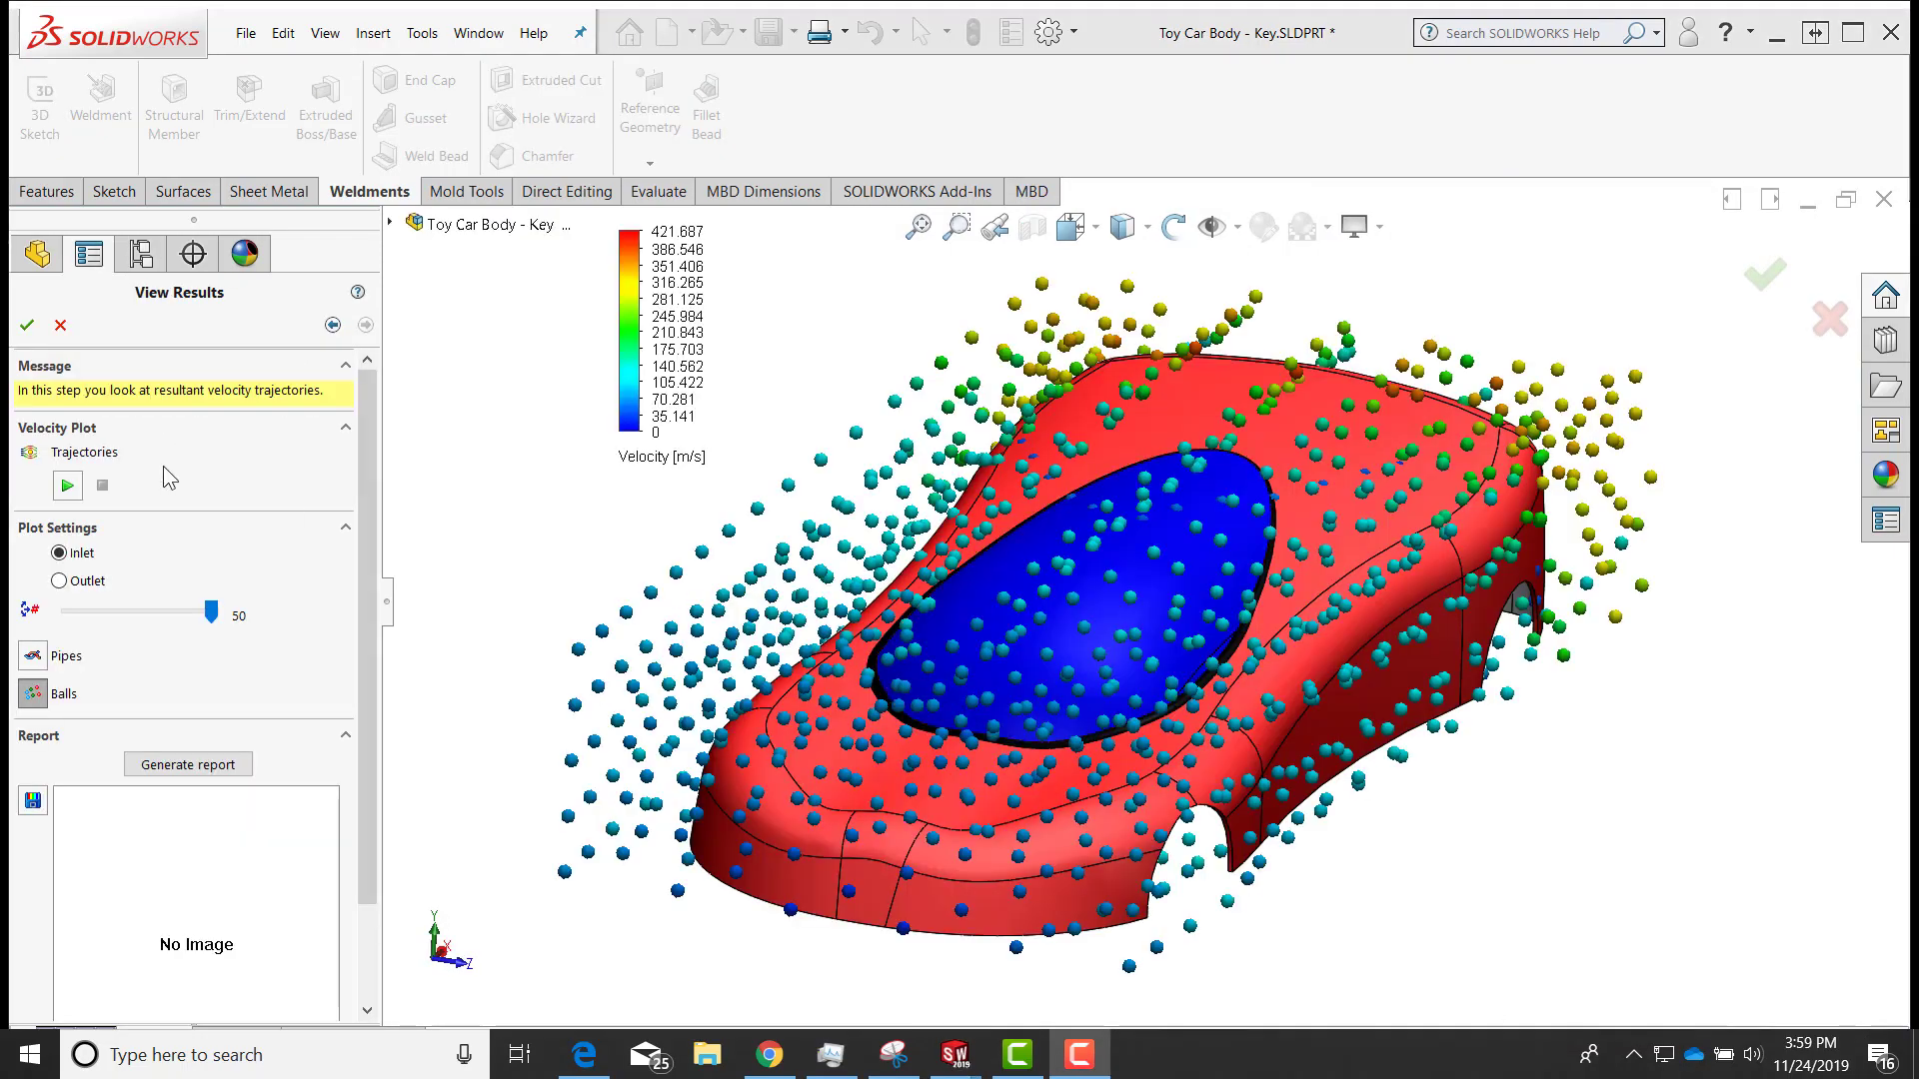
left_click(67, 486)
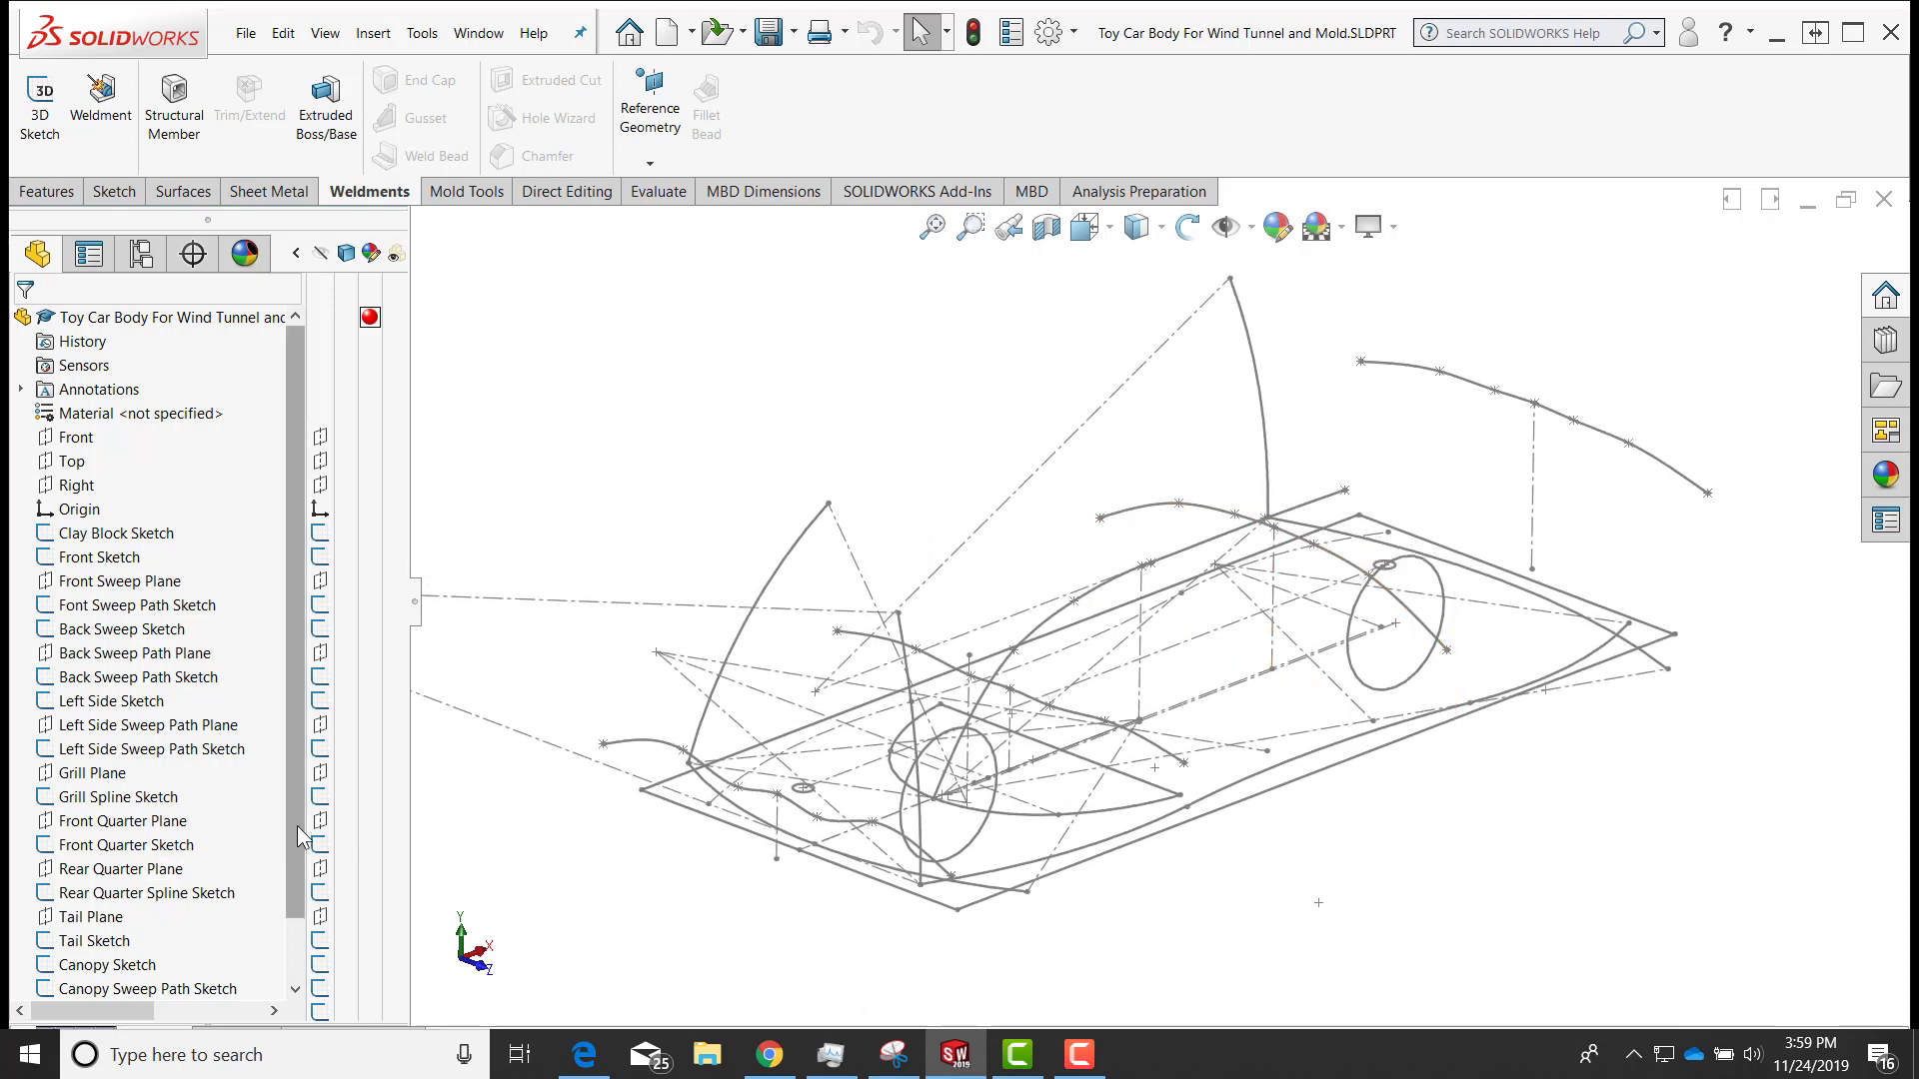
Roll the model back to just after the Clay Block Sketch and extrude that sketch 80 mm
scroll(250, 819, "down", 1)
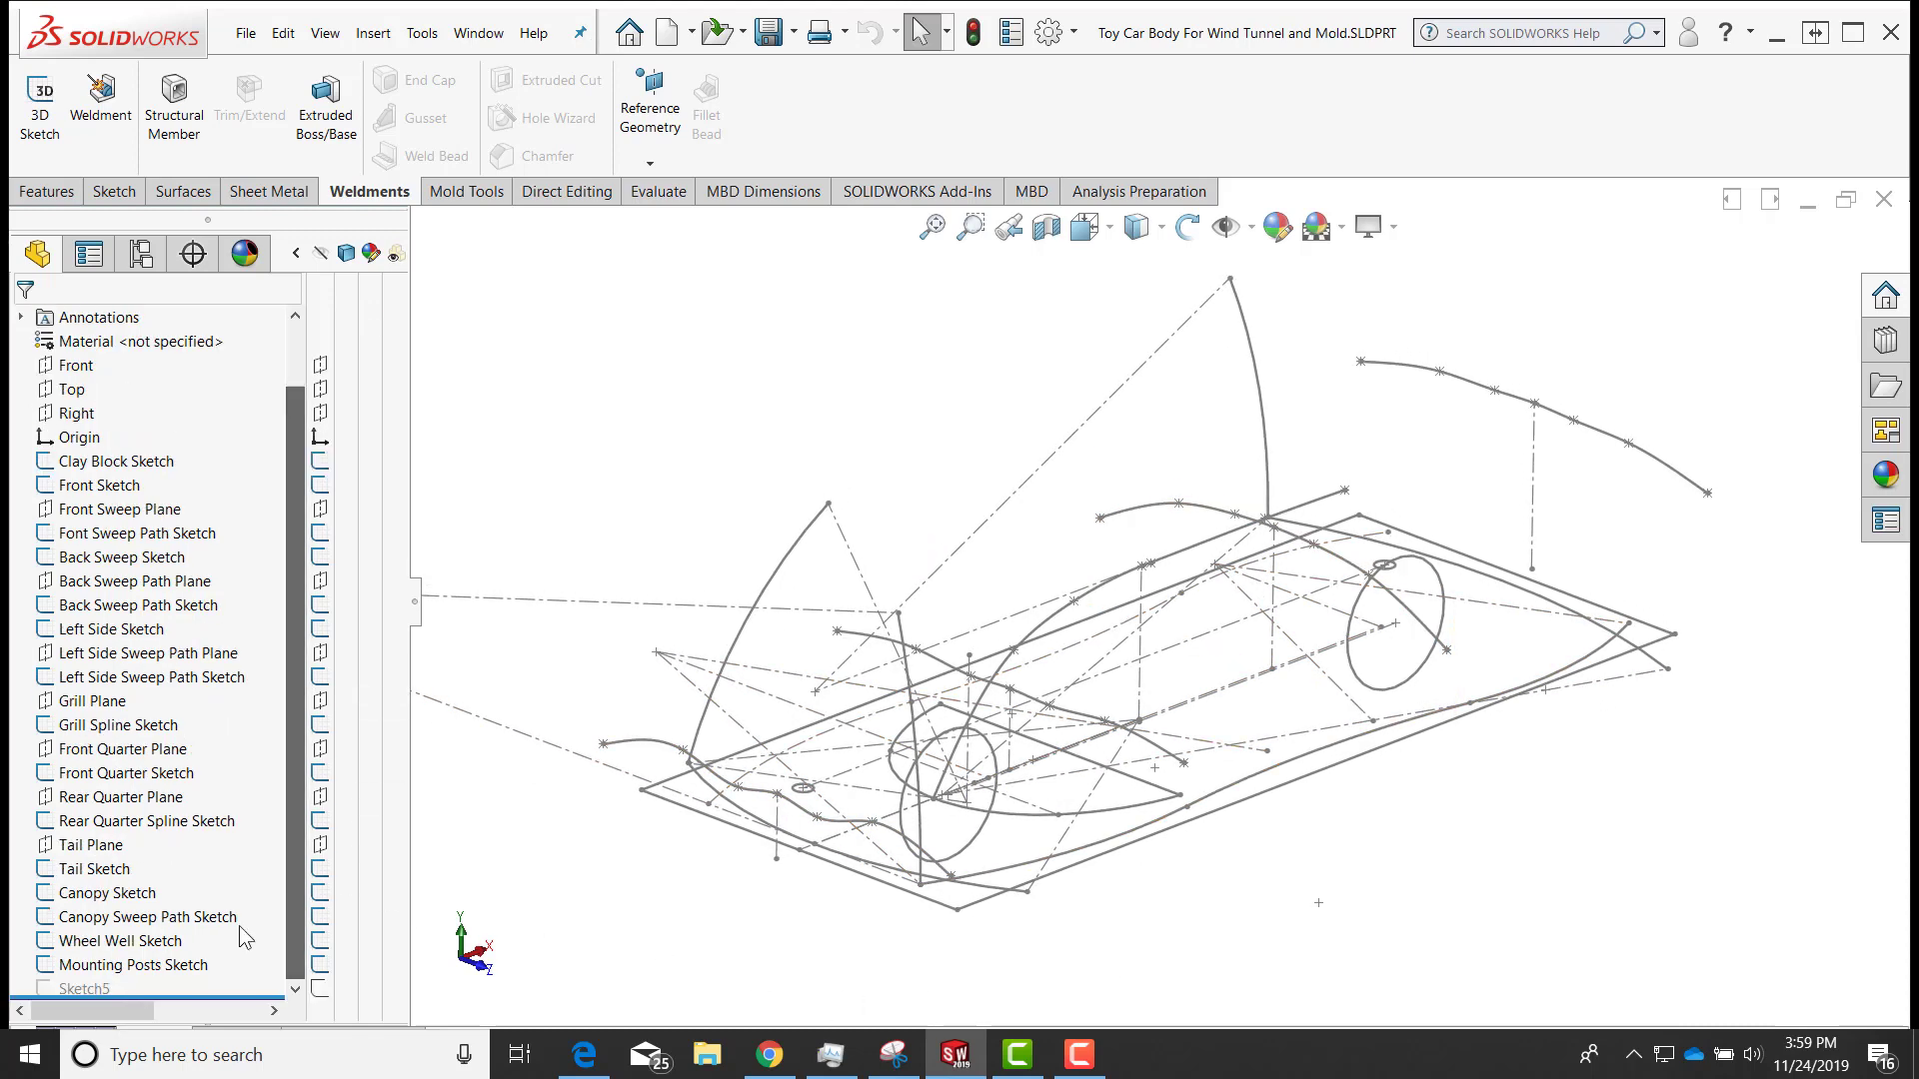
left_click_drag(201, 996, 202, 476)
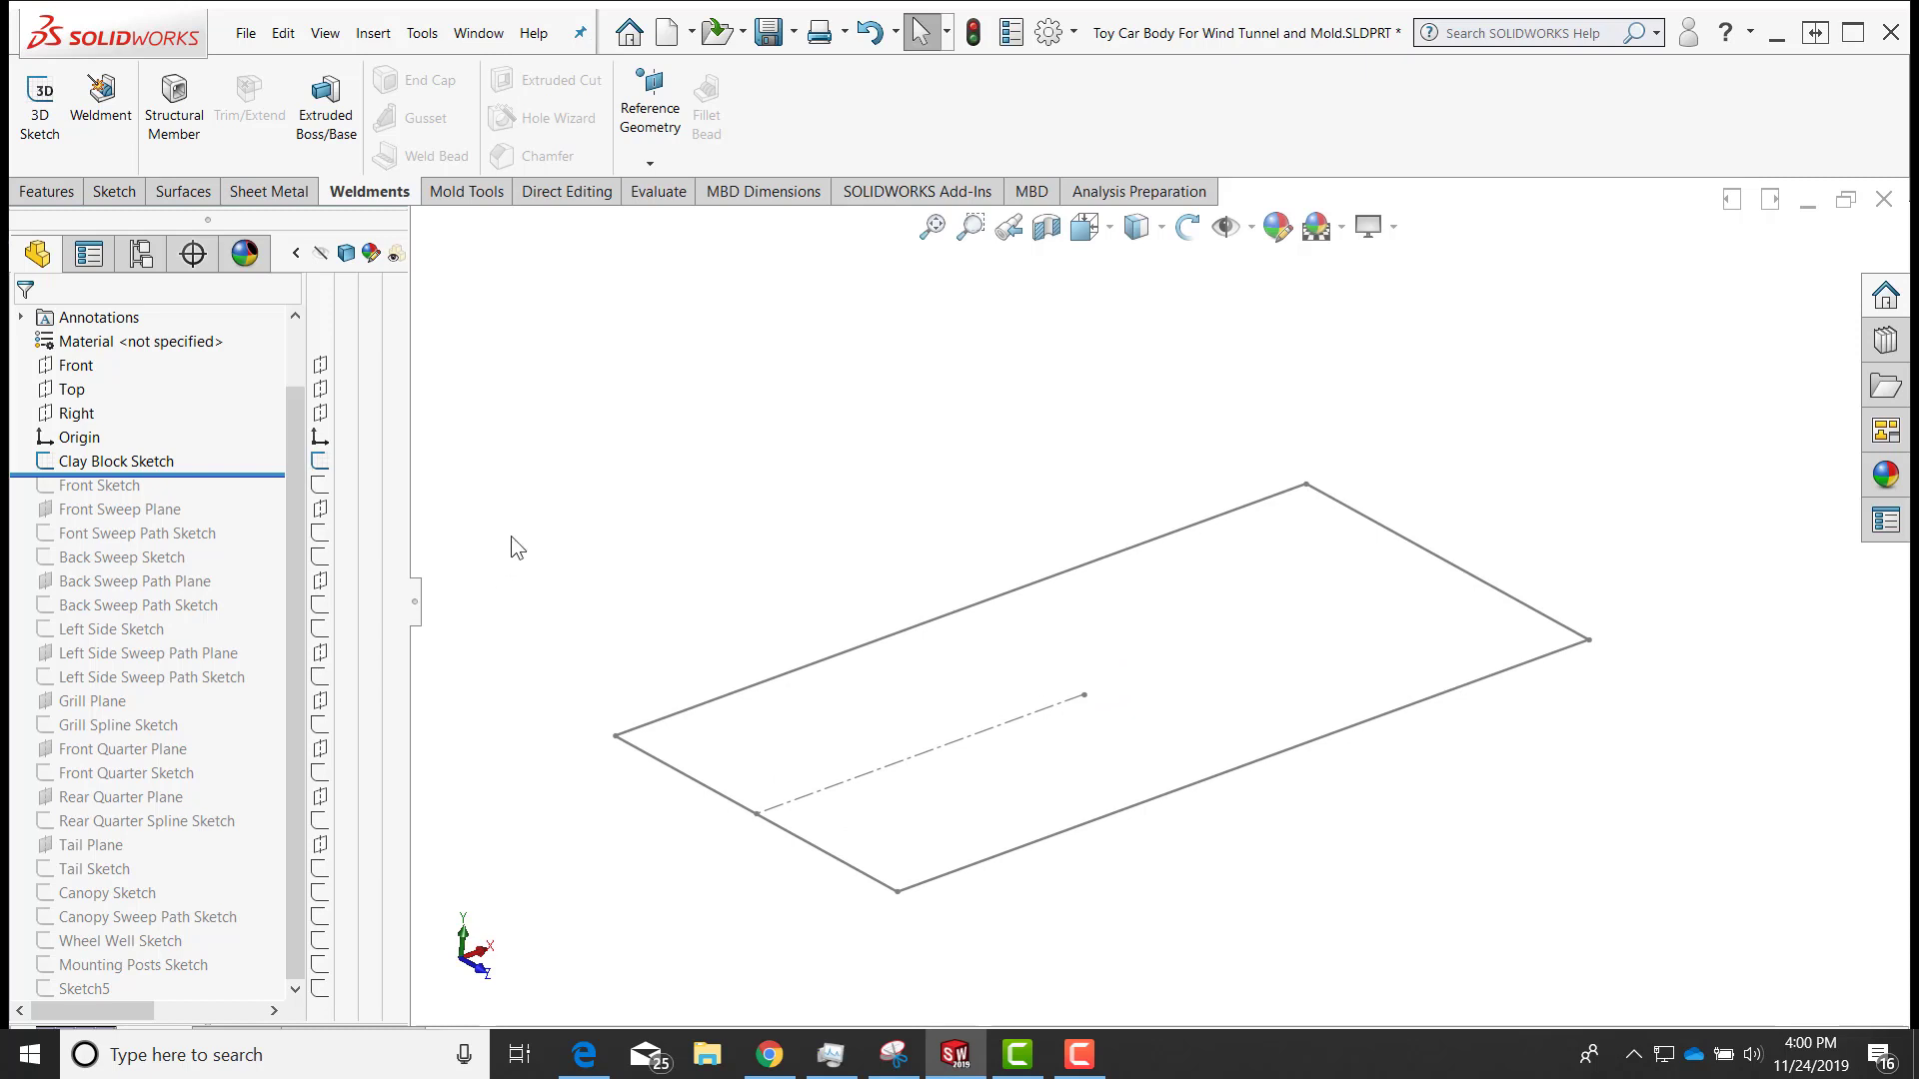
left_click(52, 200)
left_click(50, 110)
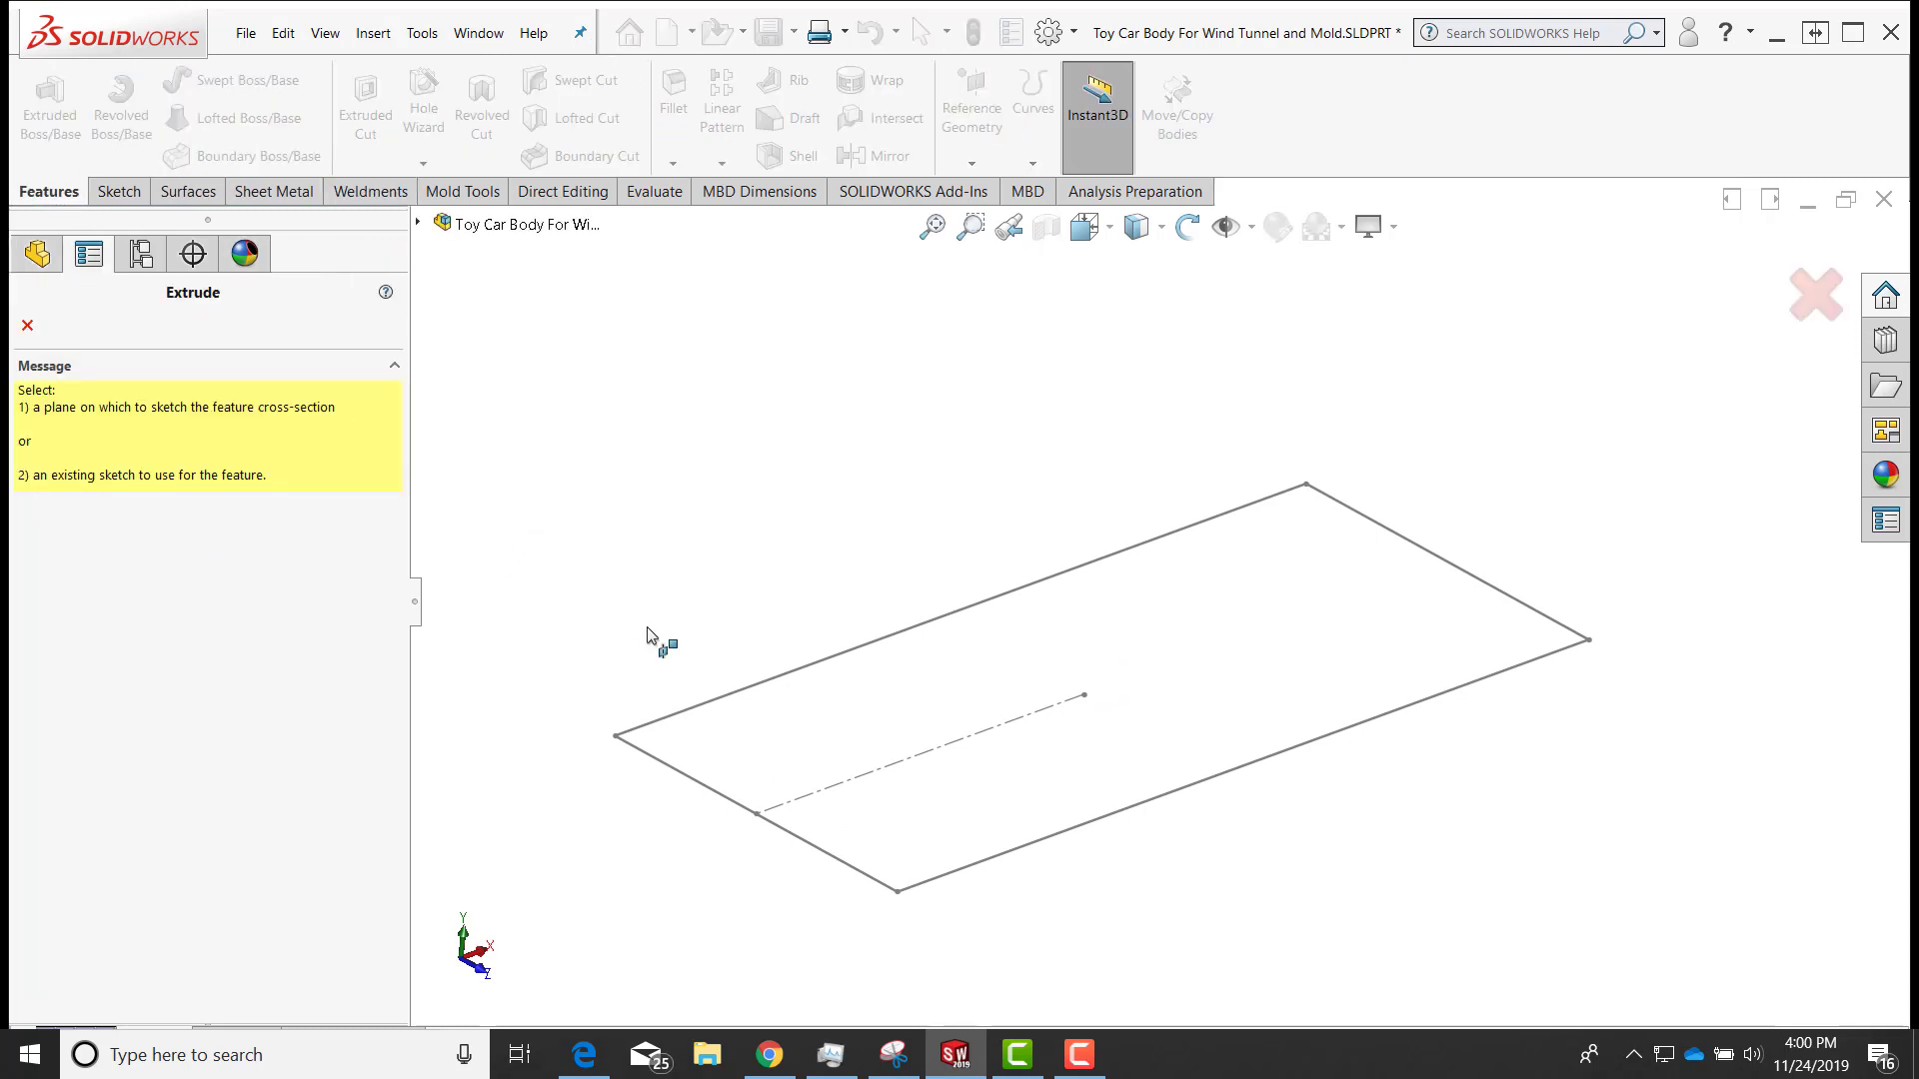
left_click(643, 716)
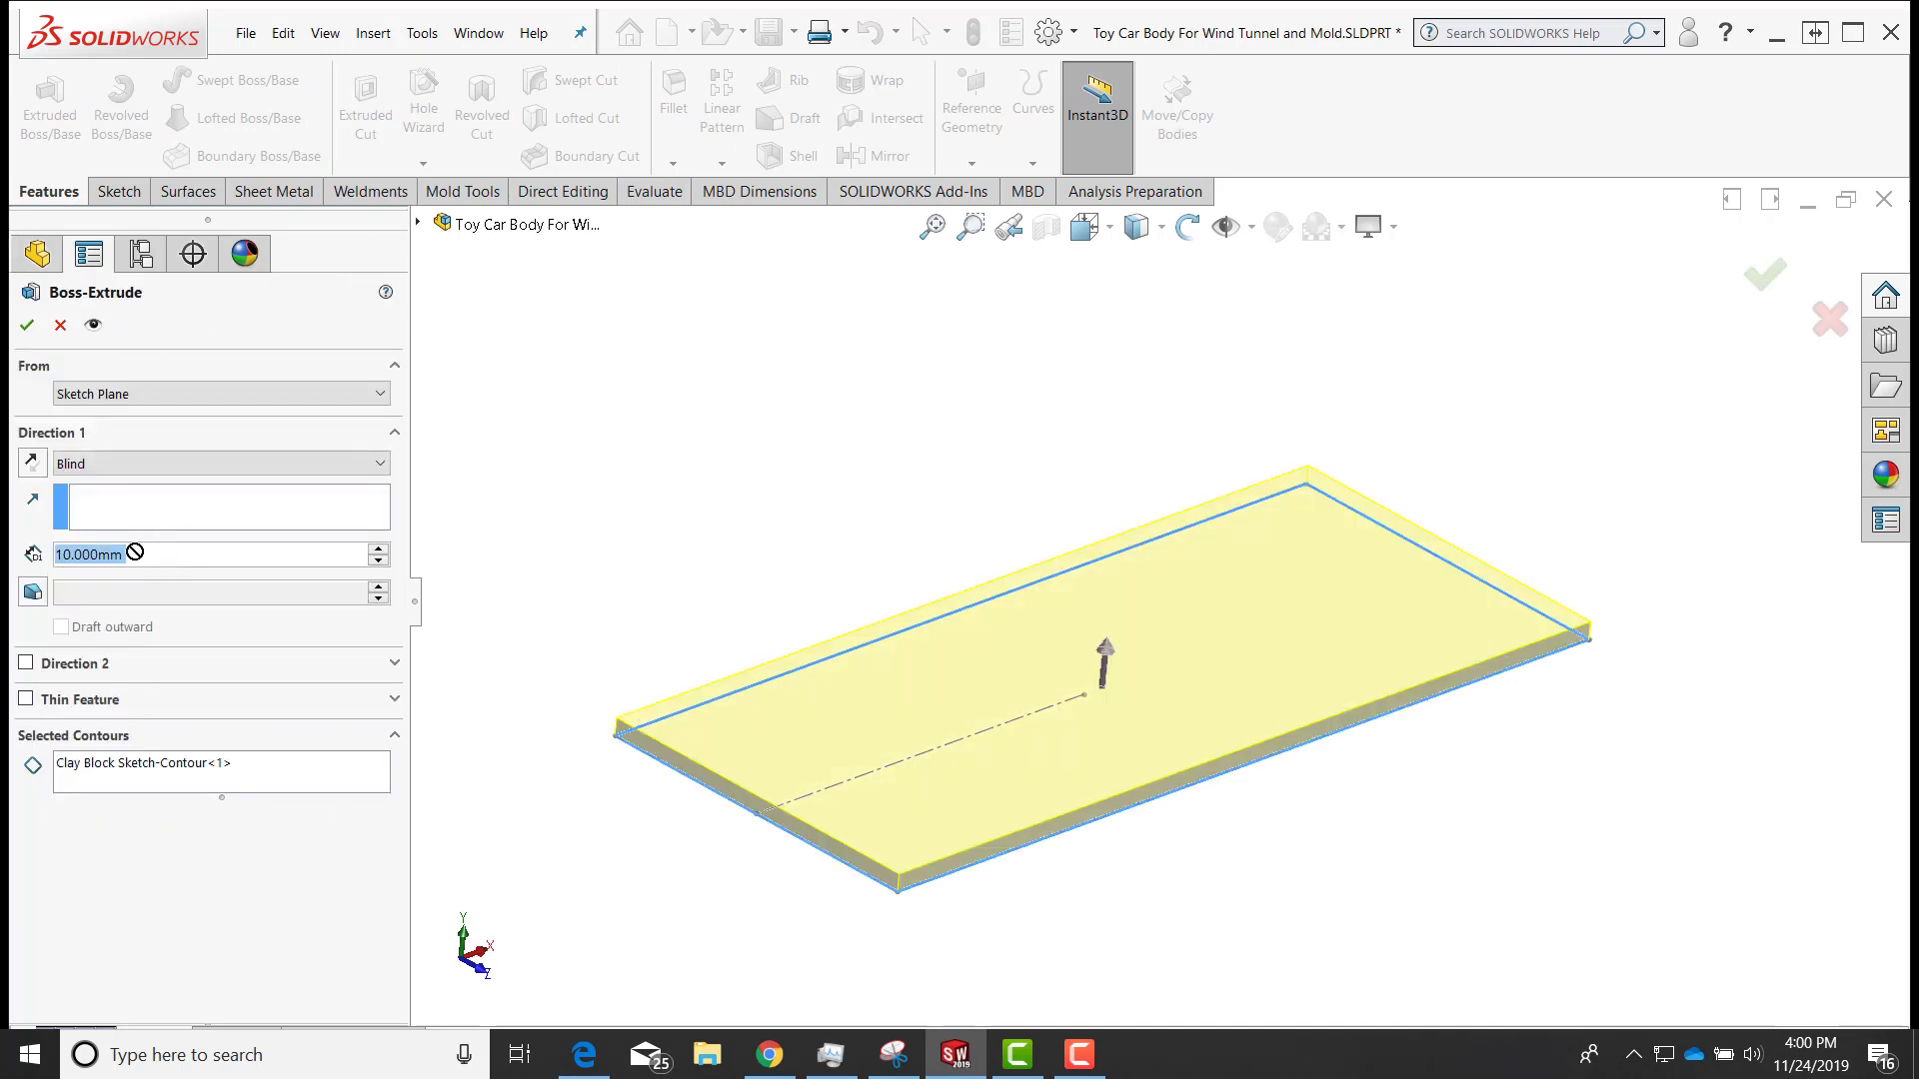
type("80")
key("Return")
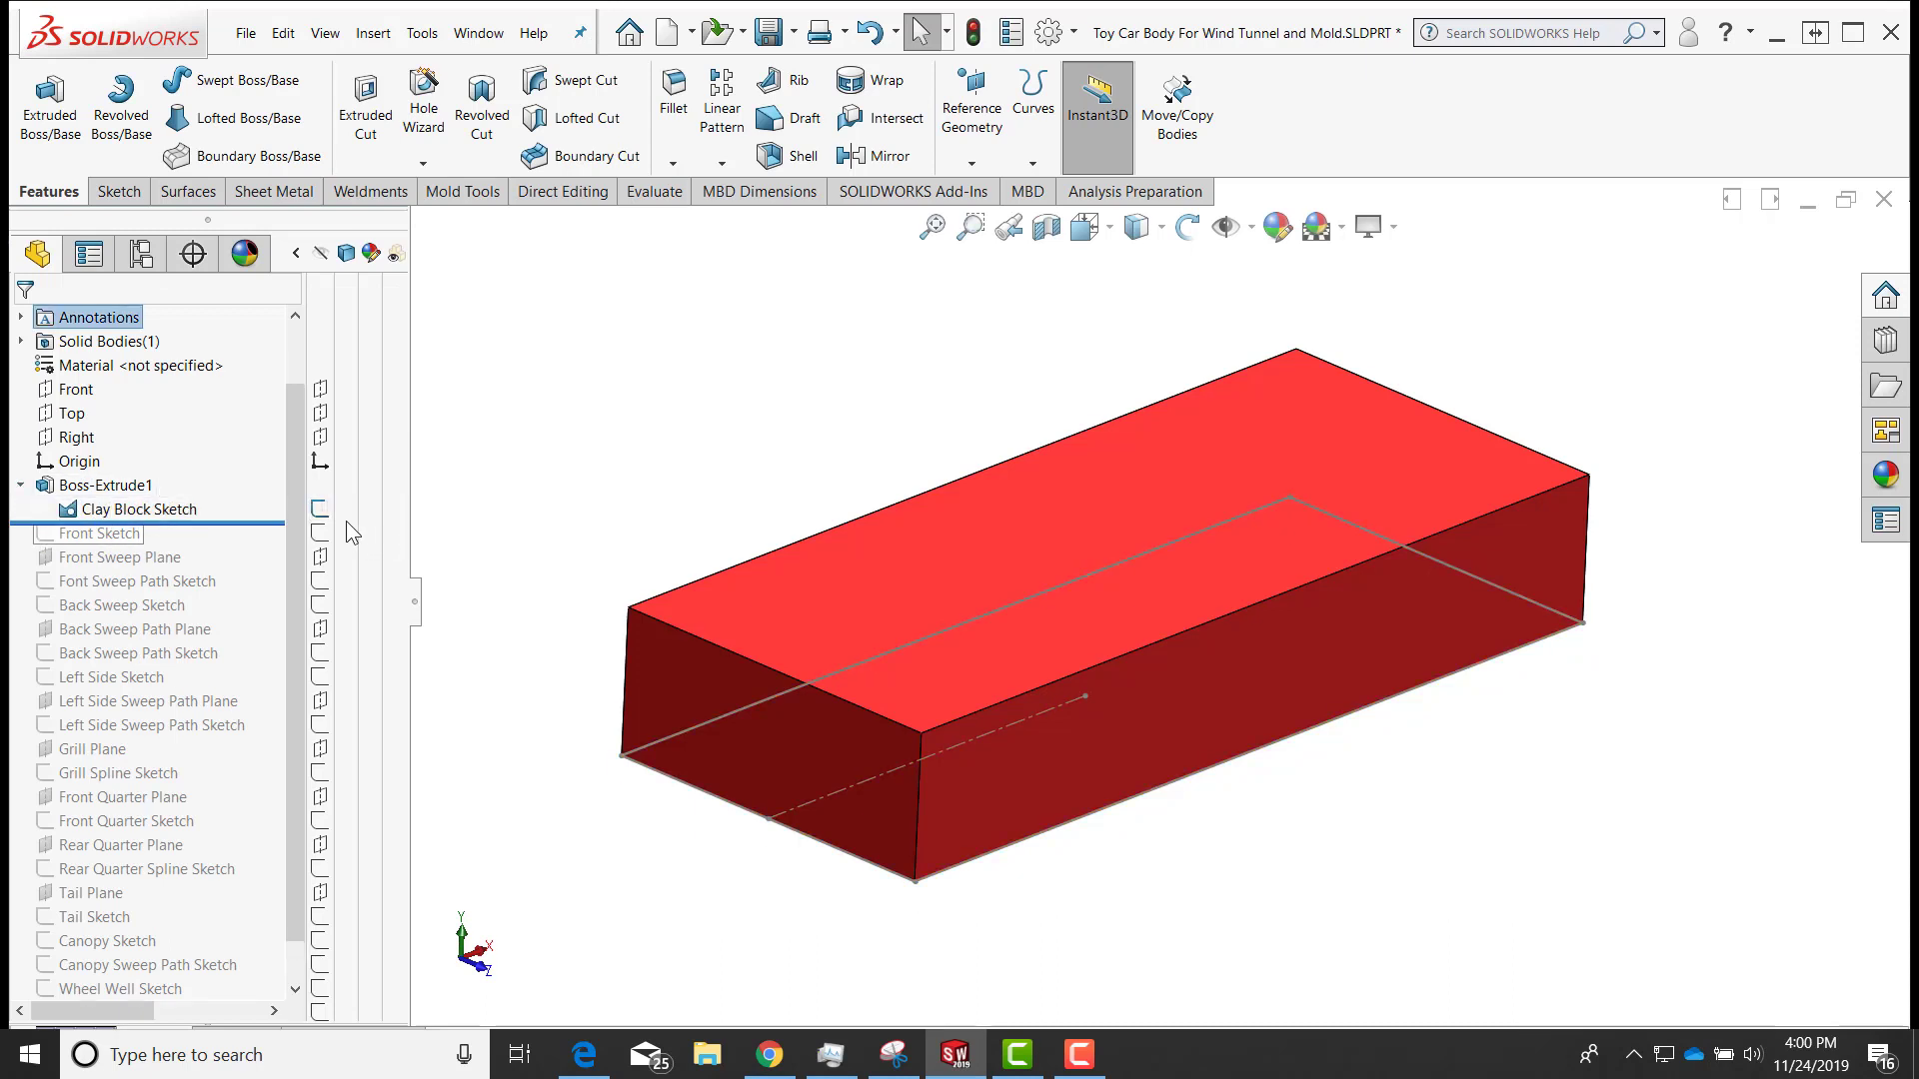
Roll forward past the Font Sweep Path Sketch and create a swept surface from the Front Sketch along that path
left_click_drag(219, 525, 200, 597)
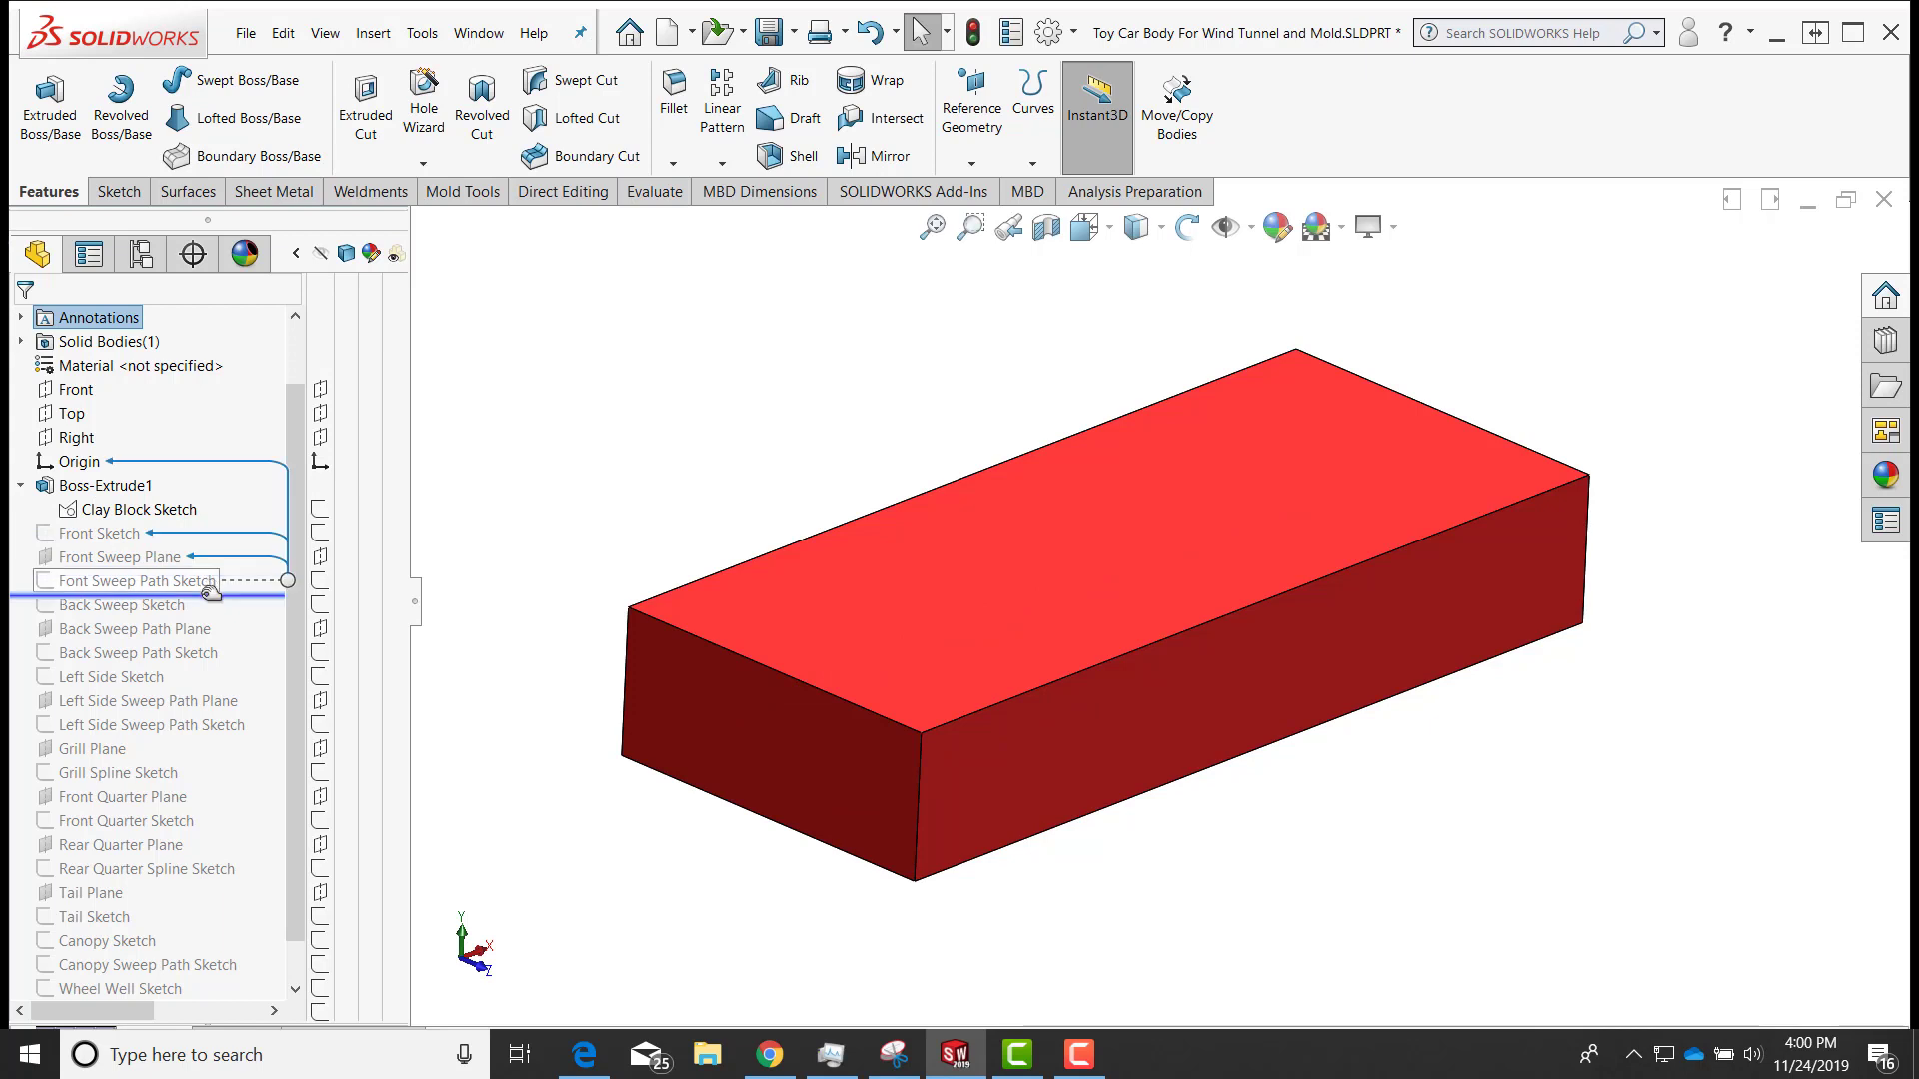
left_click(520, 429)
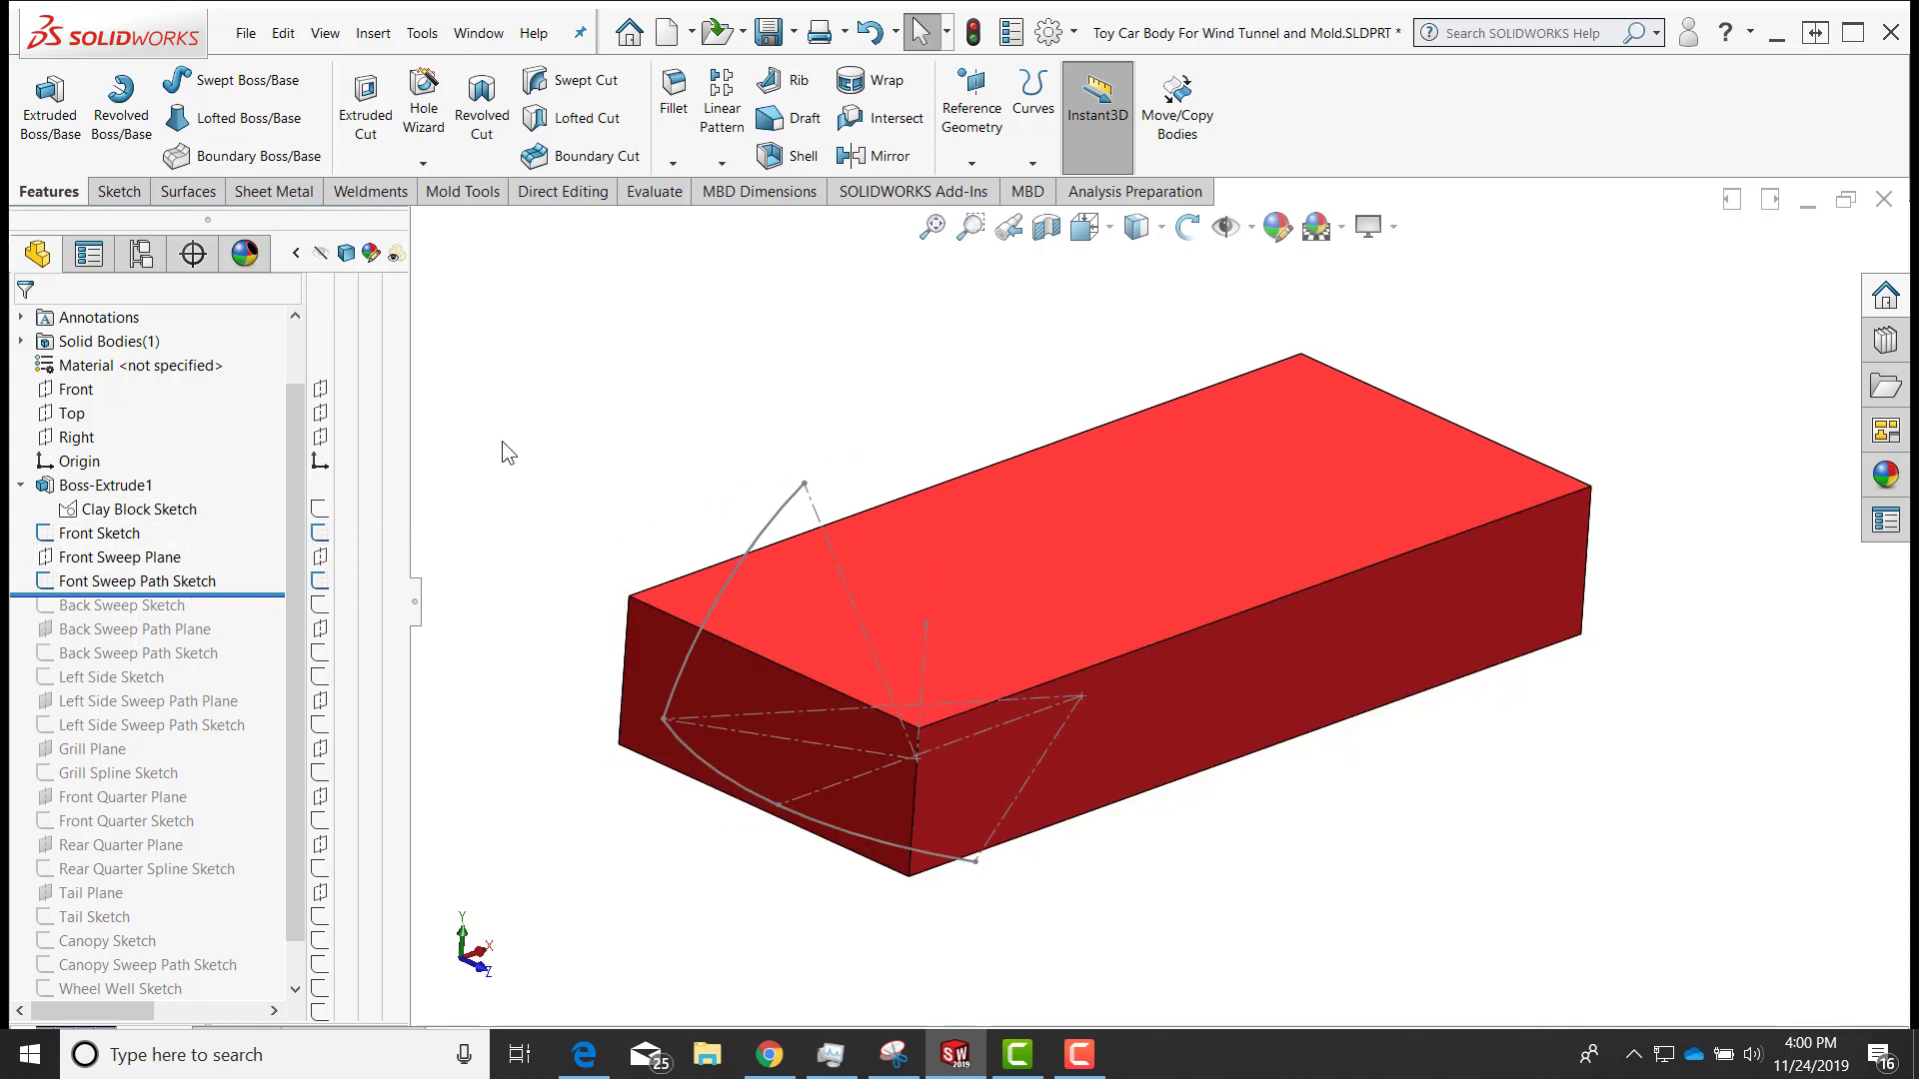
left_click(193, 200)
left_click(180, 137)
left_click(698, 795)
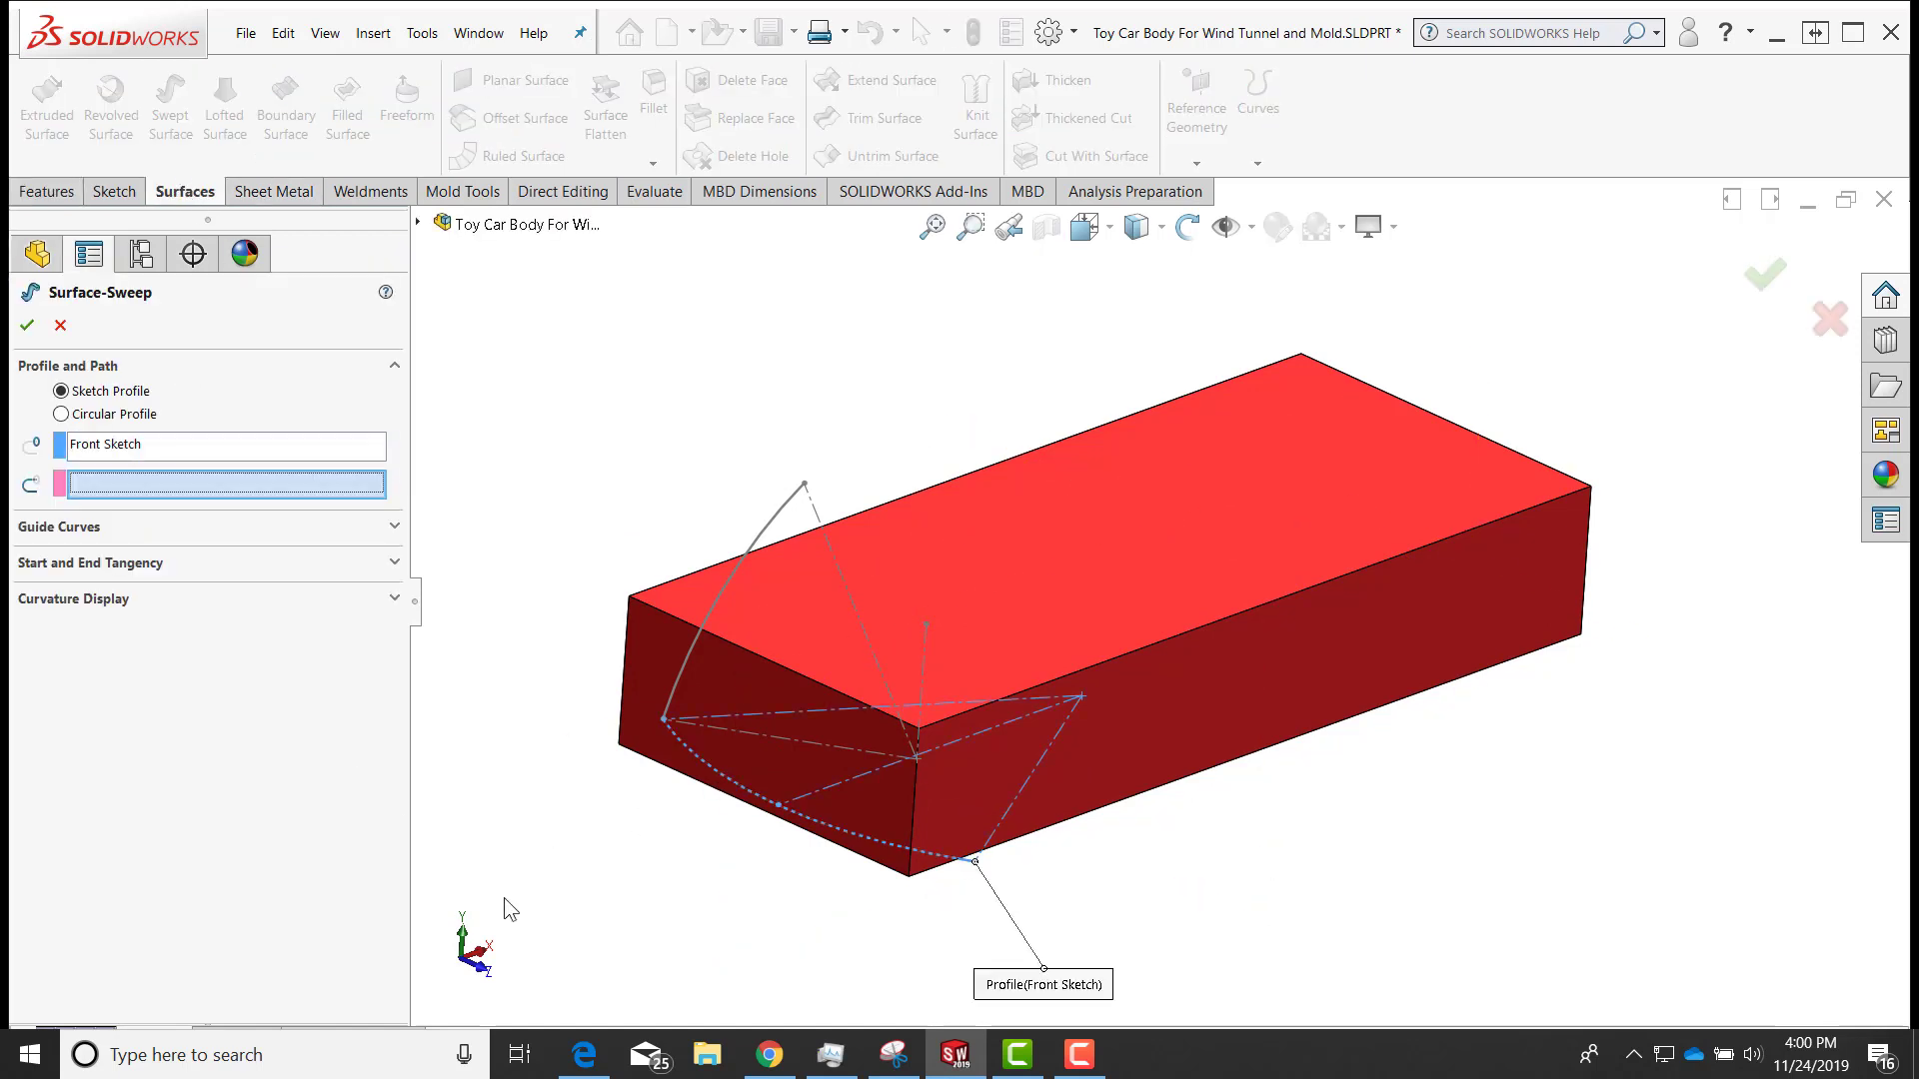
left_click(767, 523)
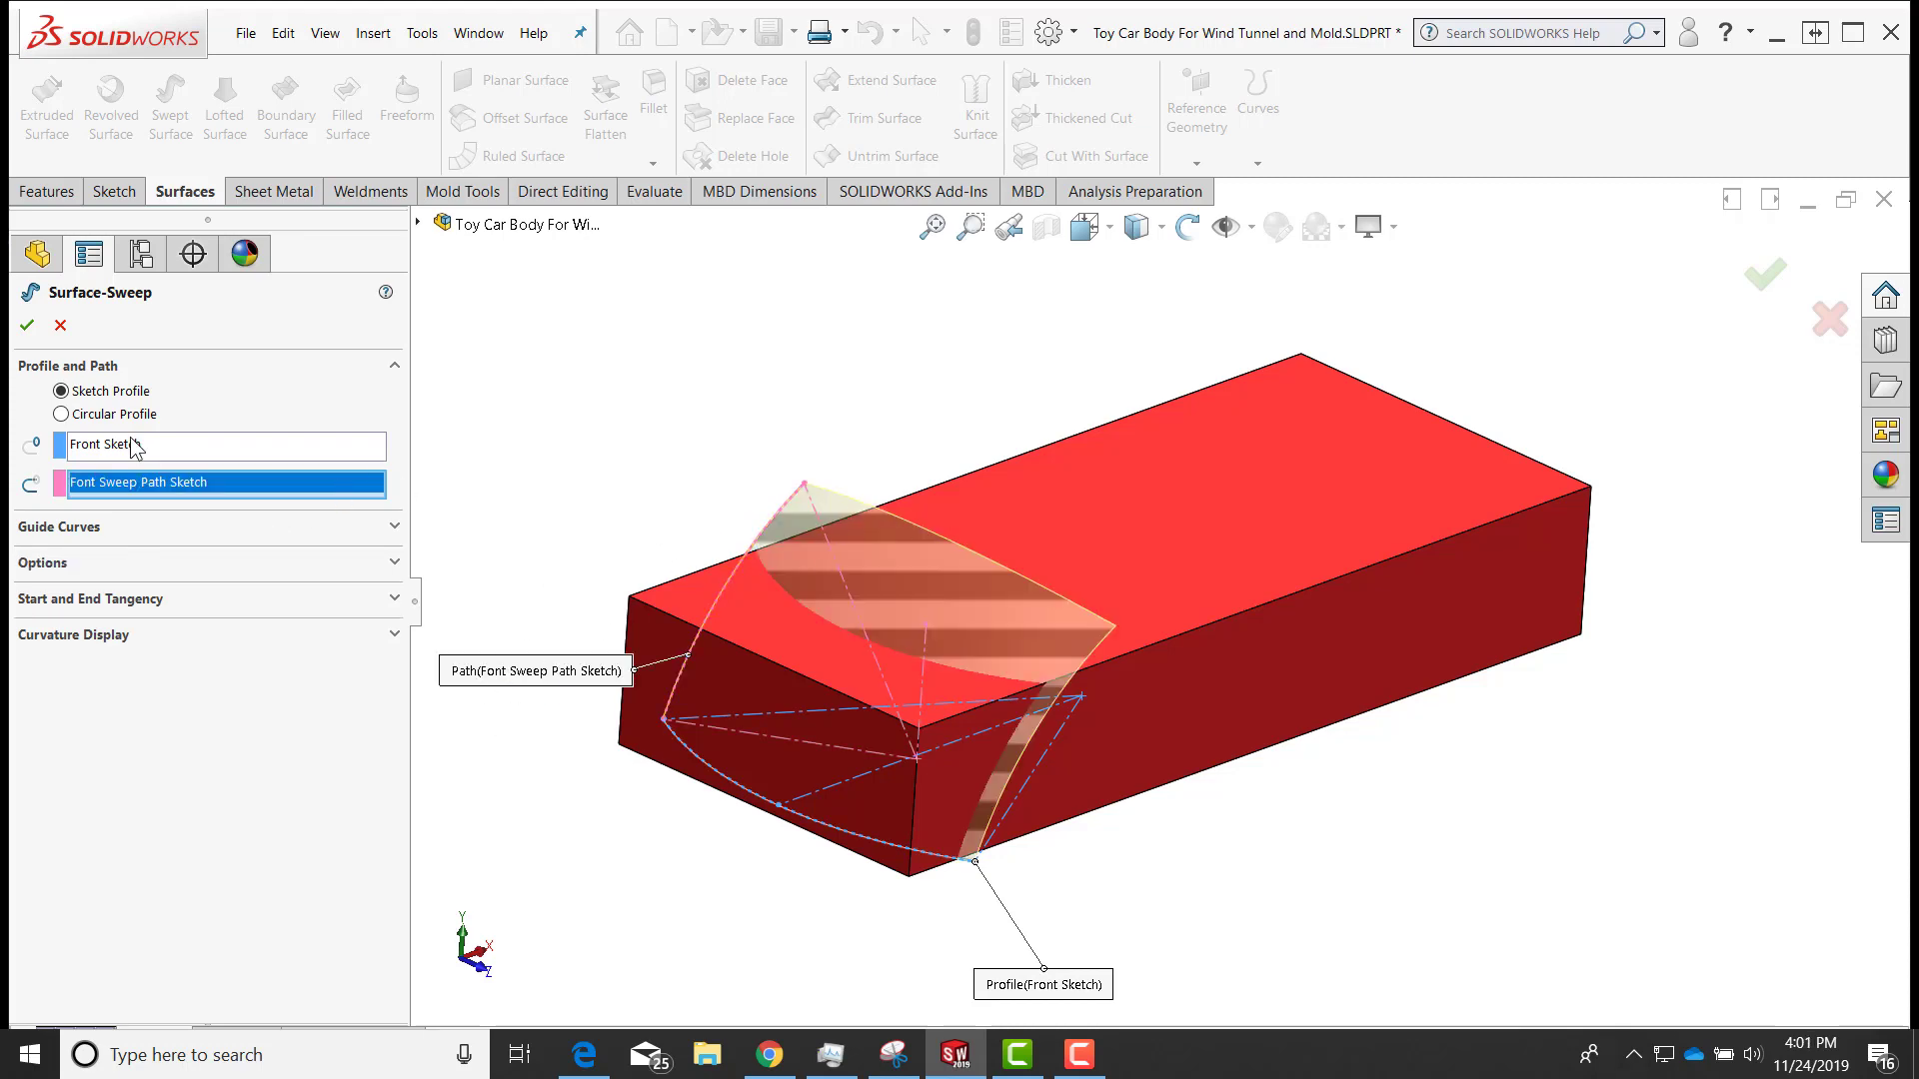
key("Return")
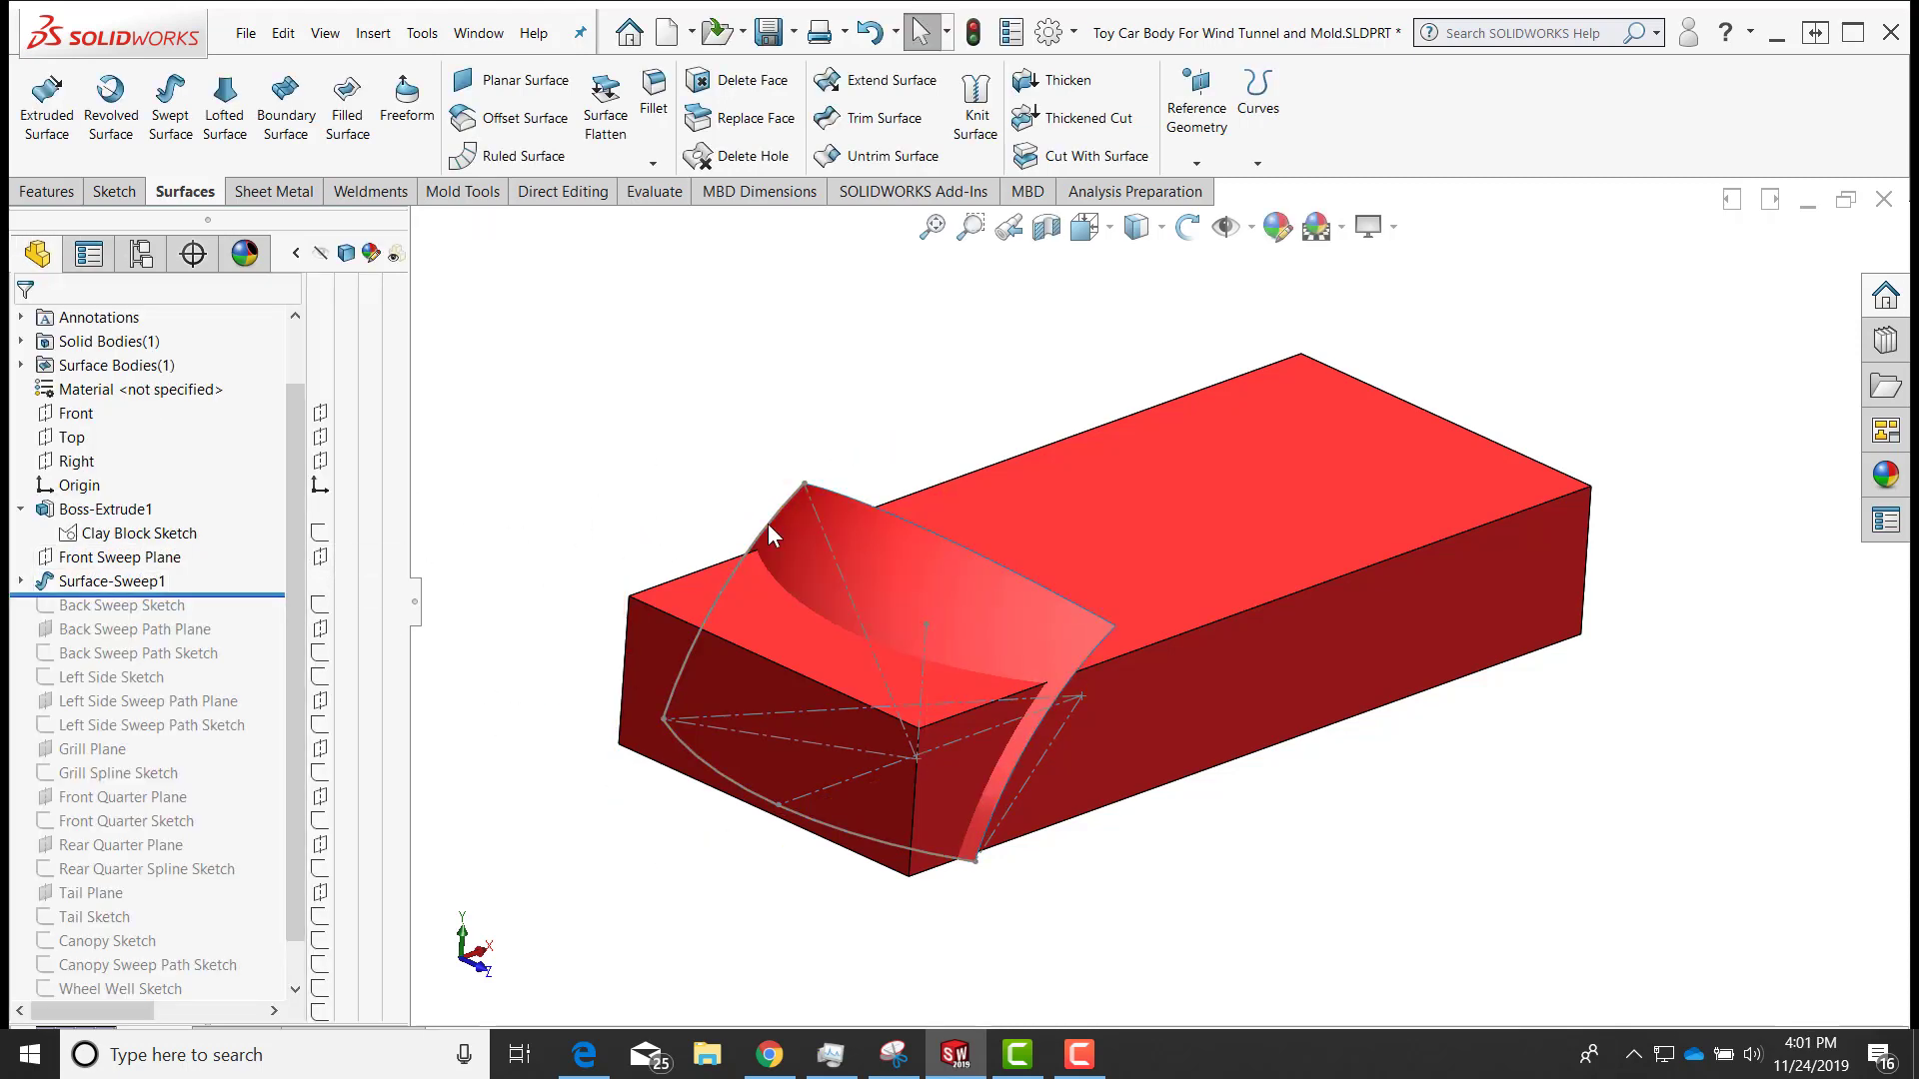
Hide the front sweep's sketches, cut away the block's front end with the swept surface, and hide the surface body
left_click(20, 581)
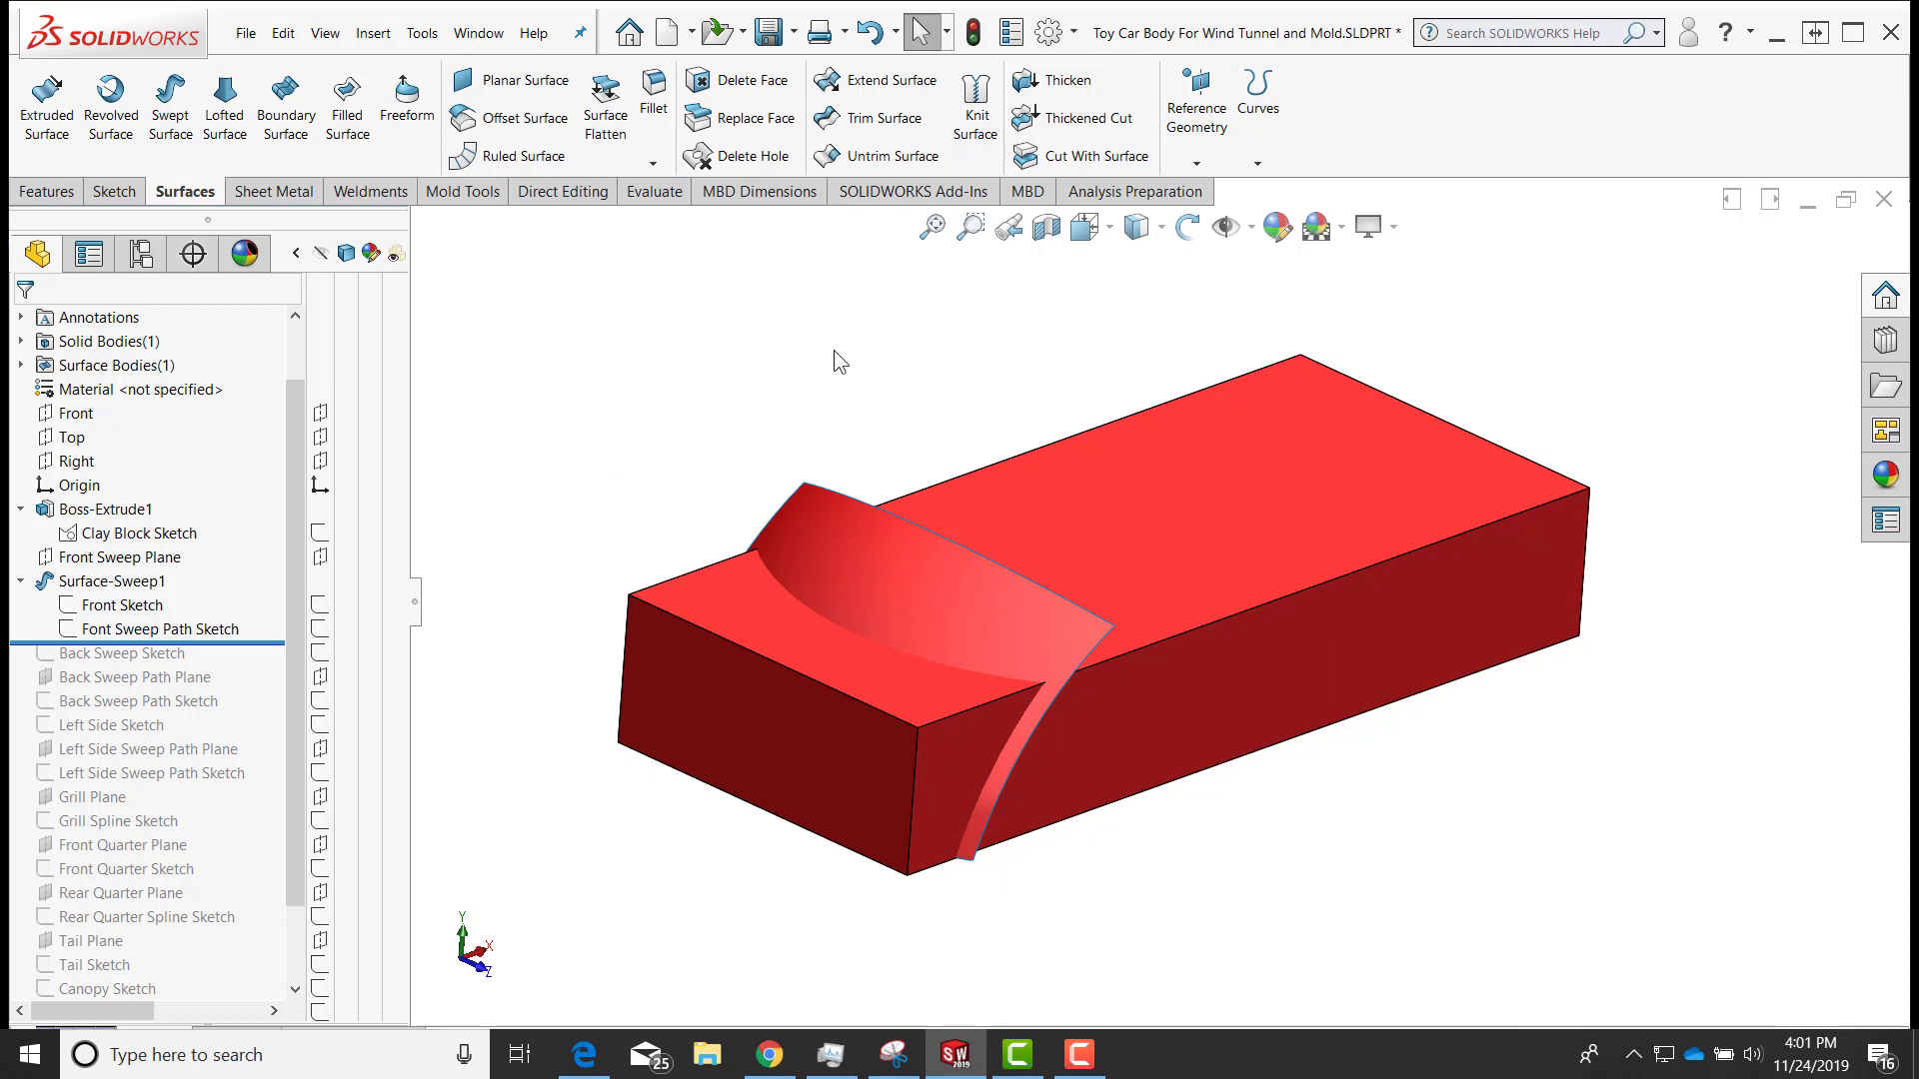
left_click(1098, 158)
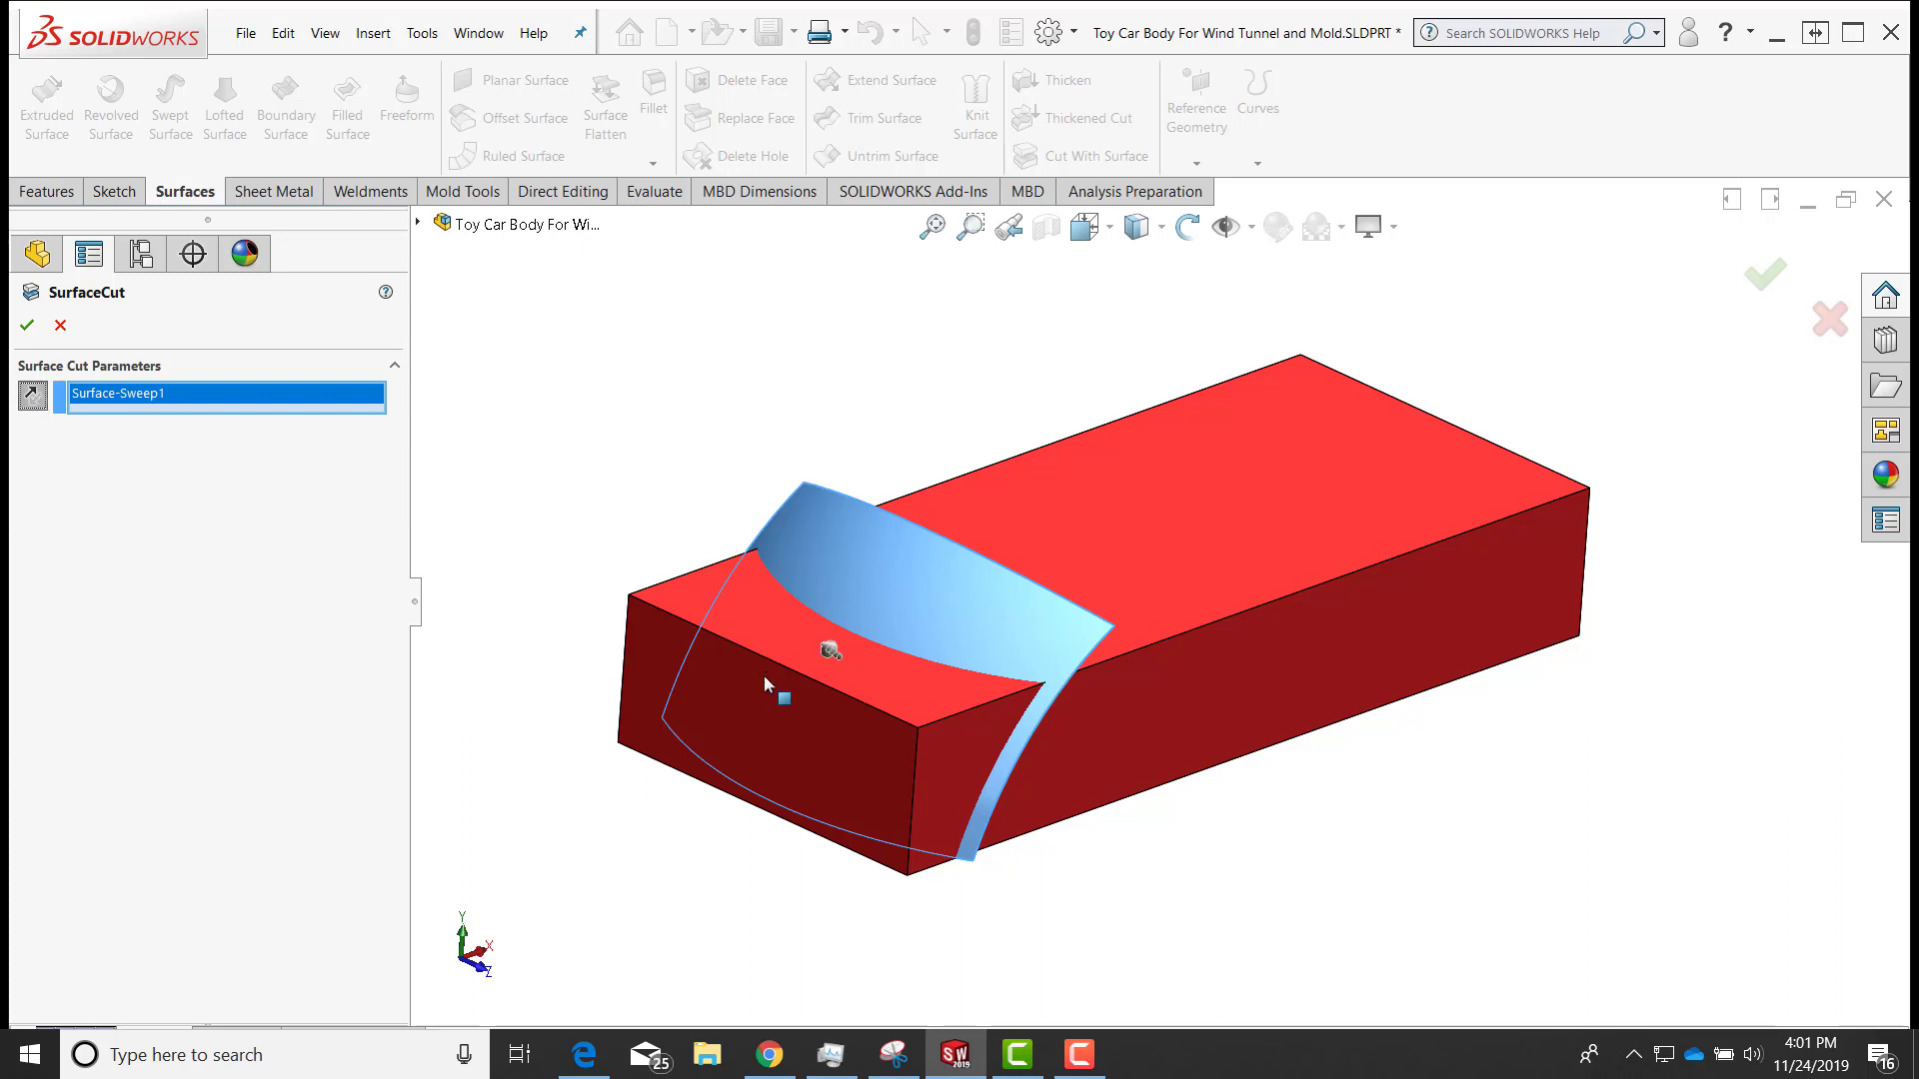
left_click(28, 327)
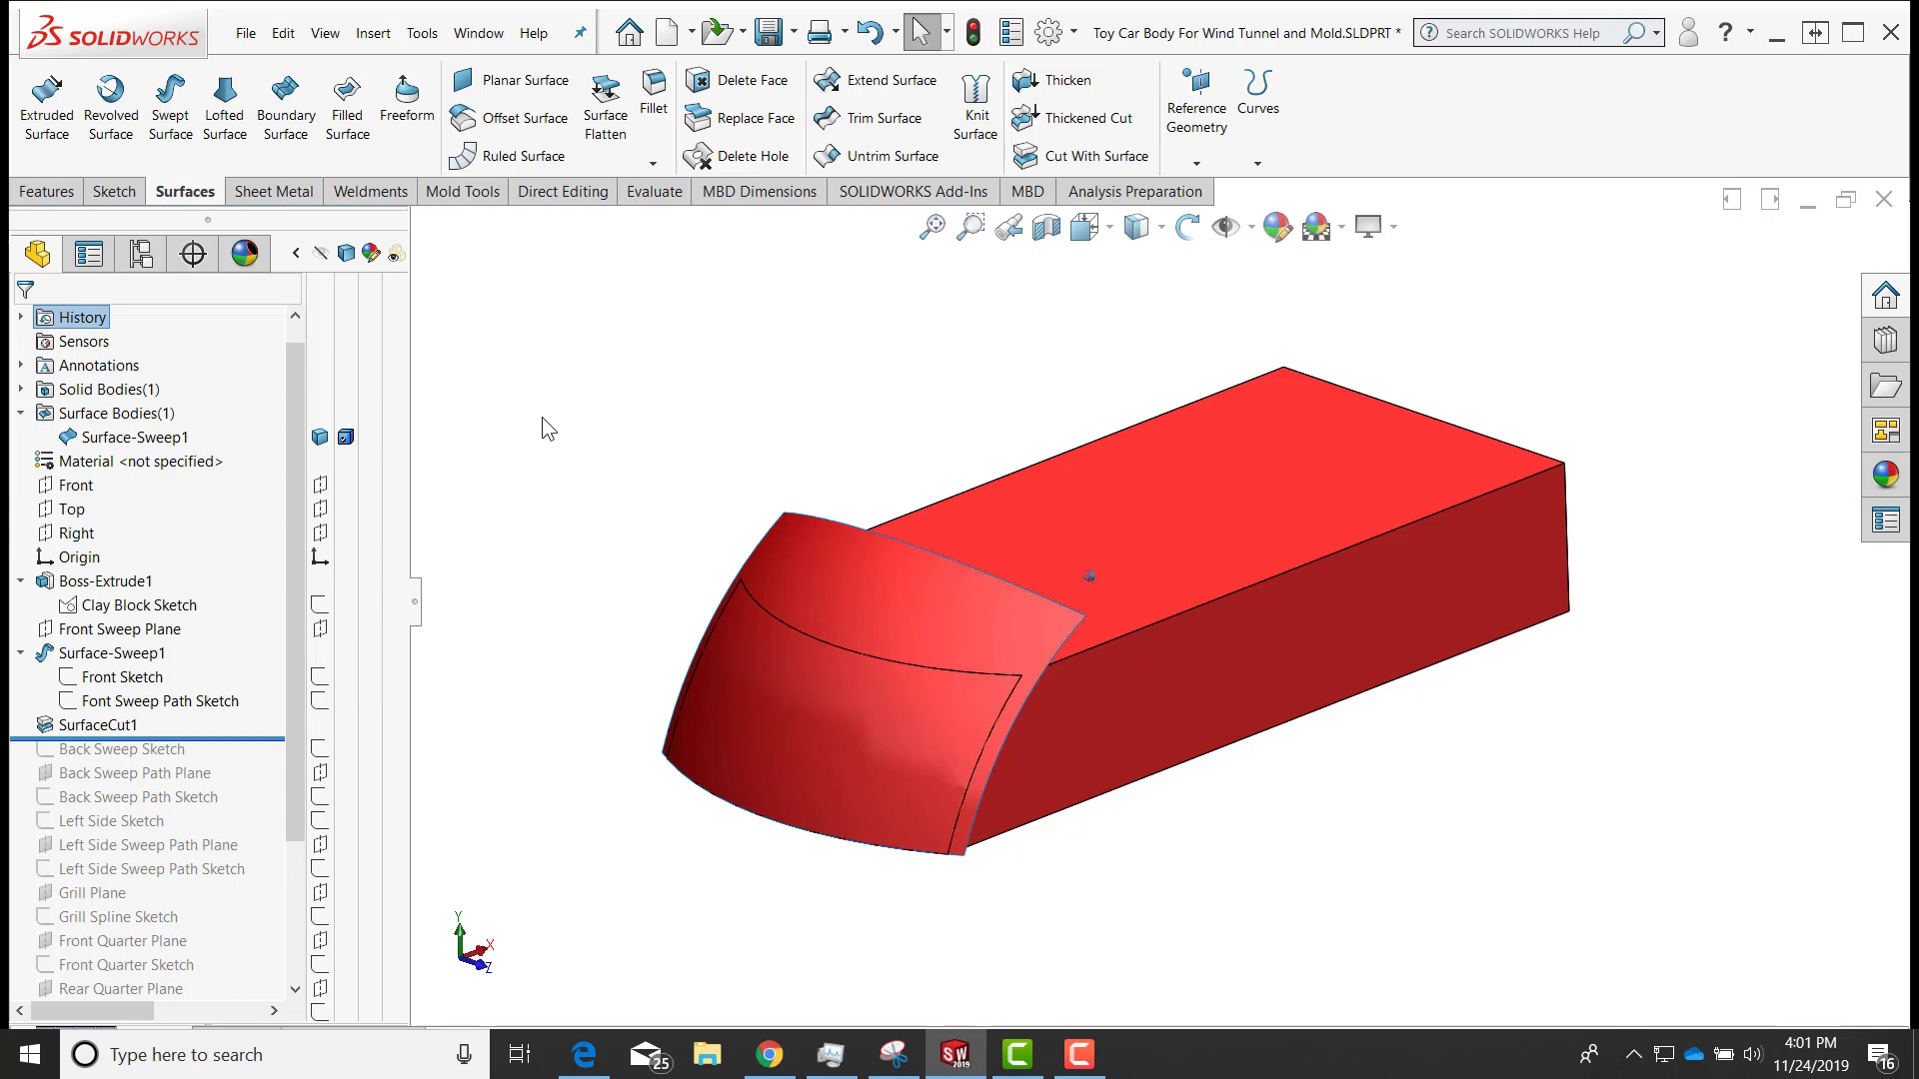
left_click(319, 438)
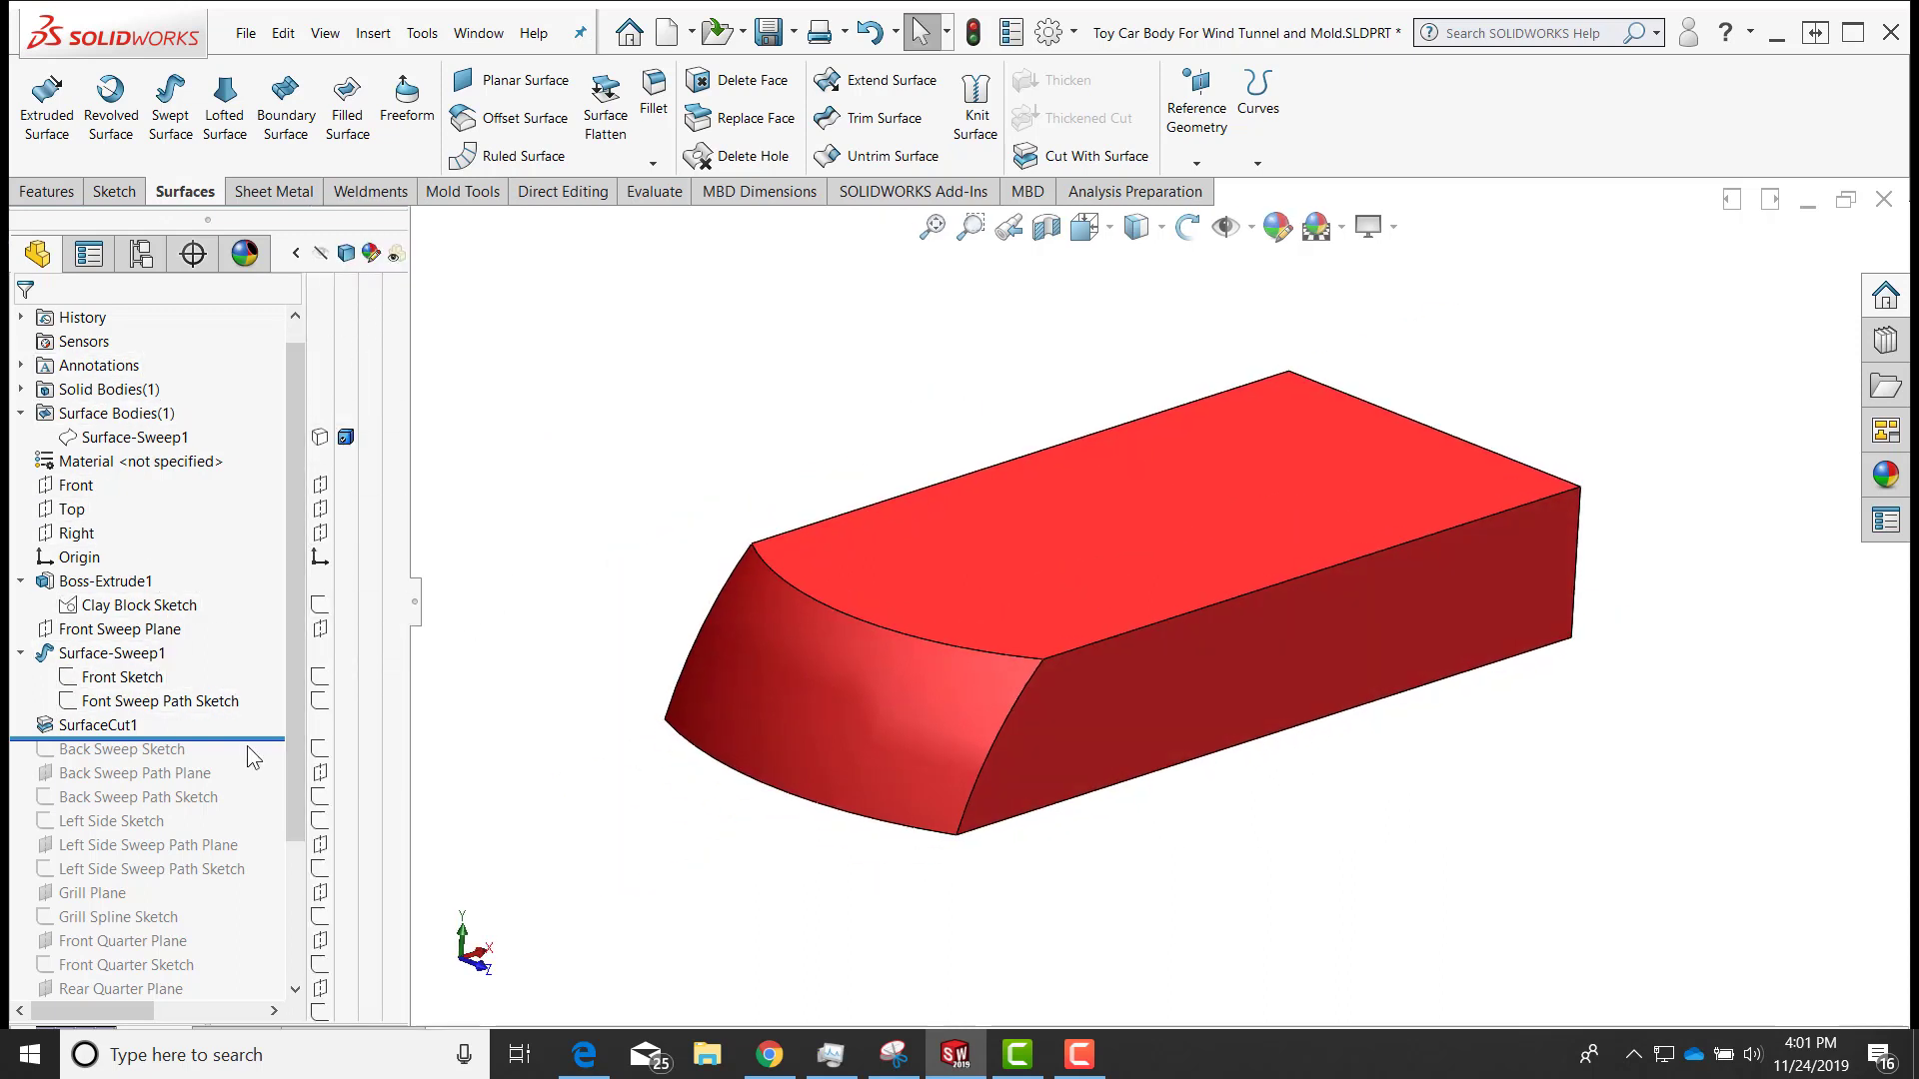
Roll forward past the Back Sweep Path Sketch and create a swept surface from the Back Sweep Sketch along that path
left_click_drag(248, 739, 248, 811)
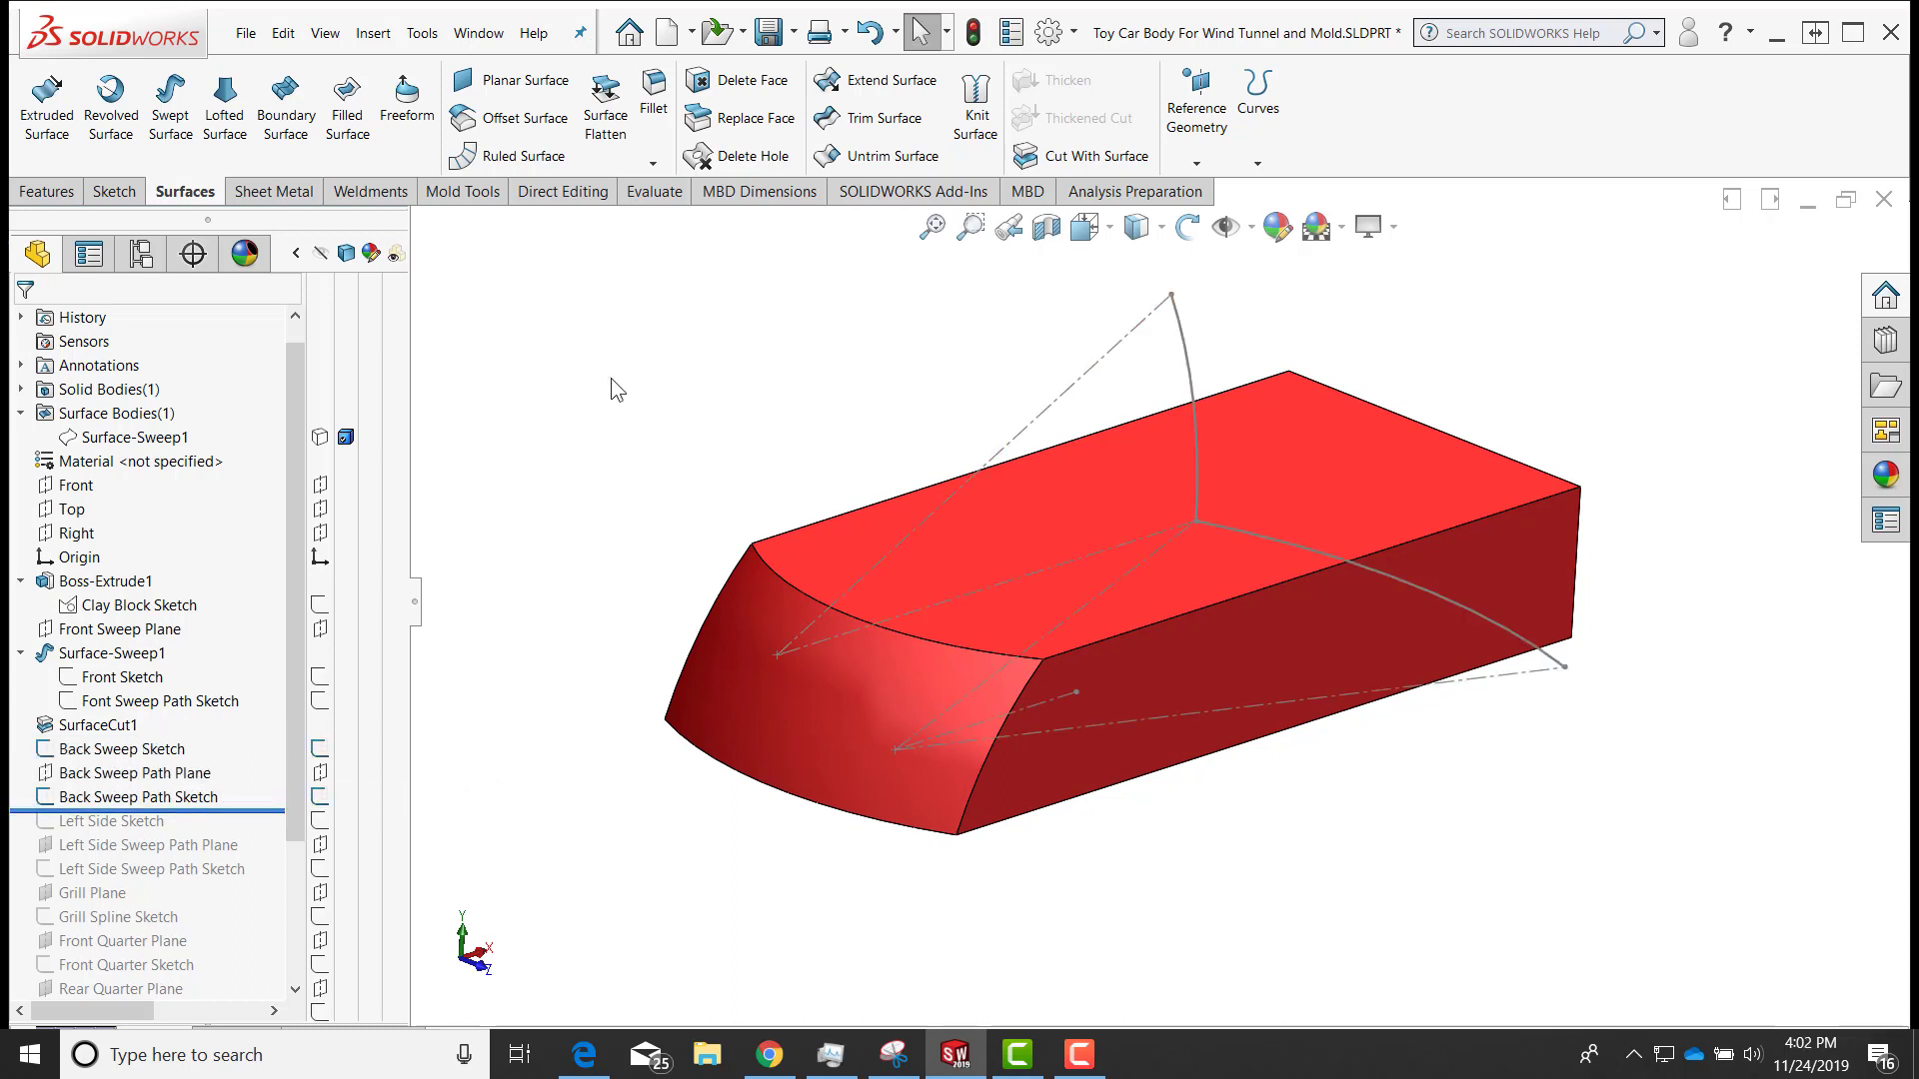
left_click(170, 115)
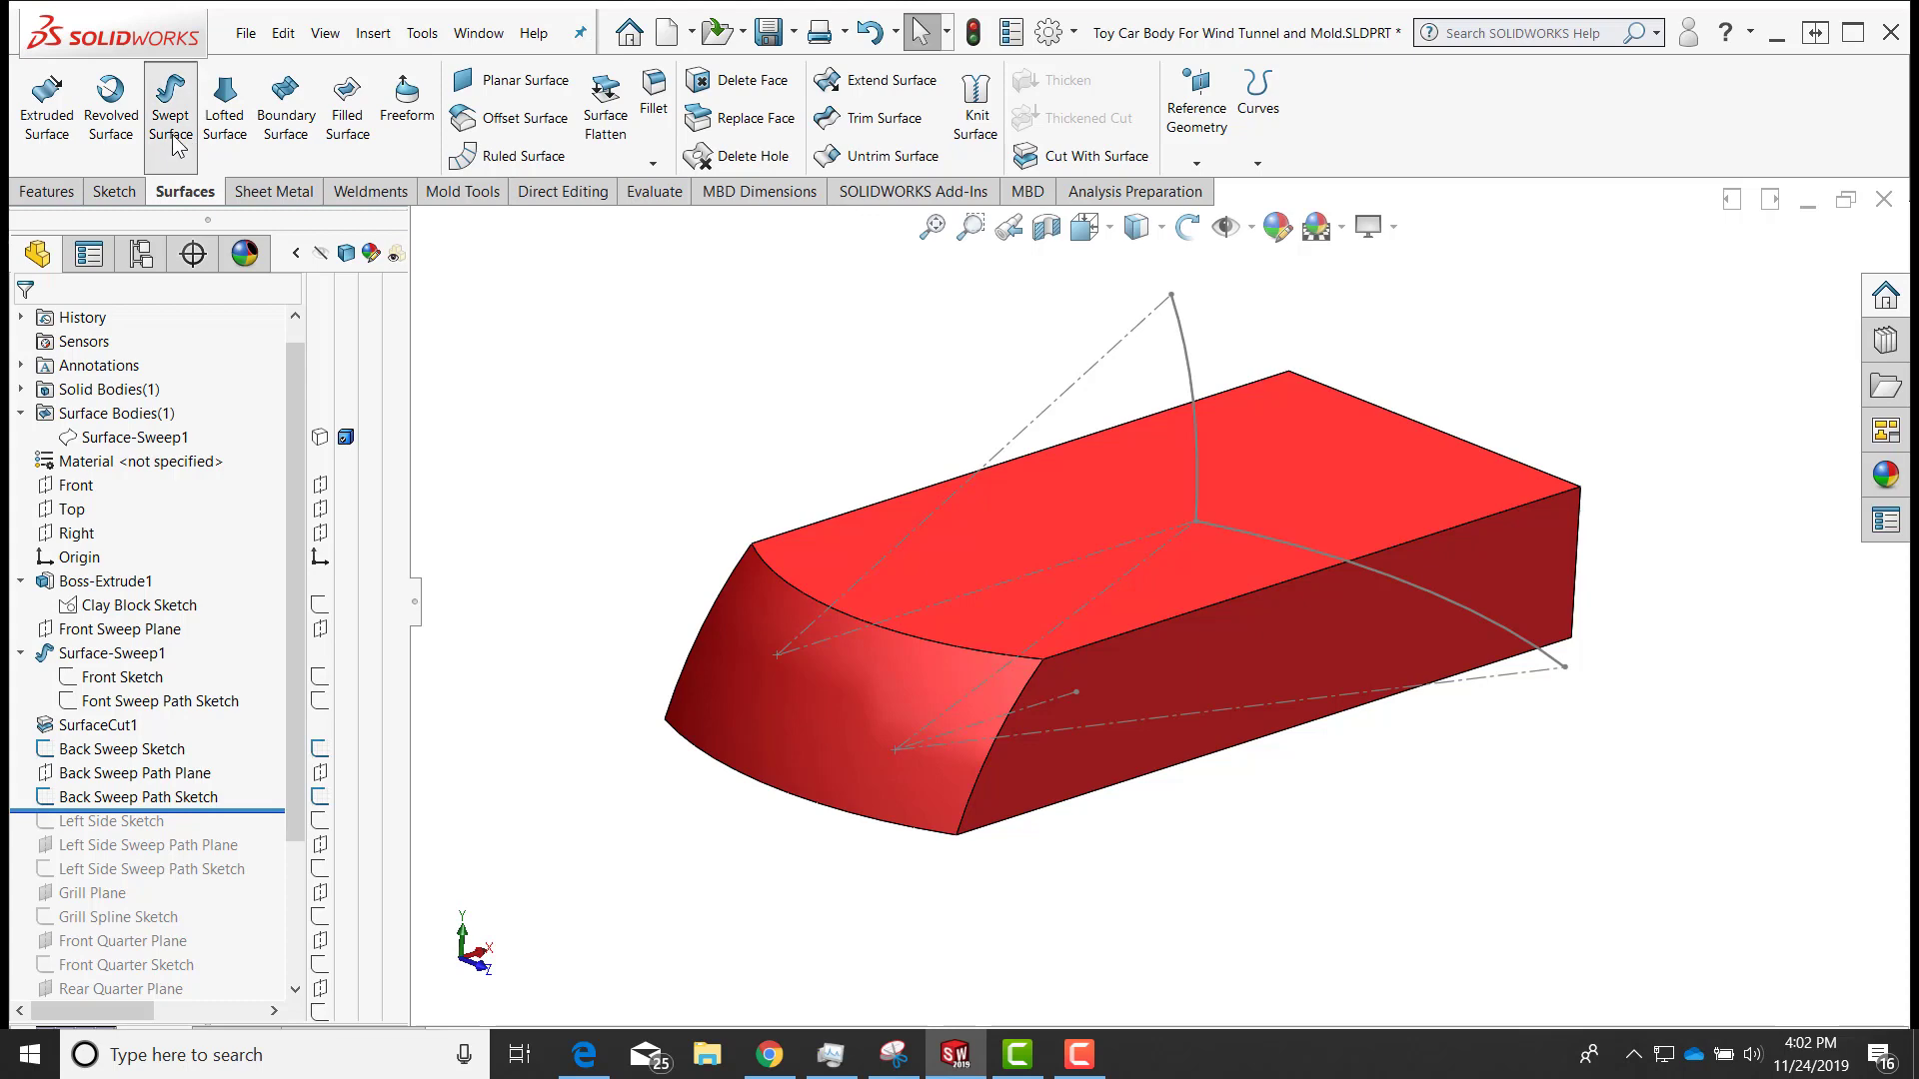
left_click(1552, 660)
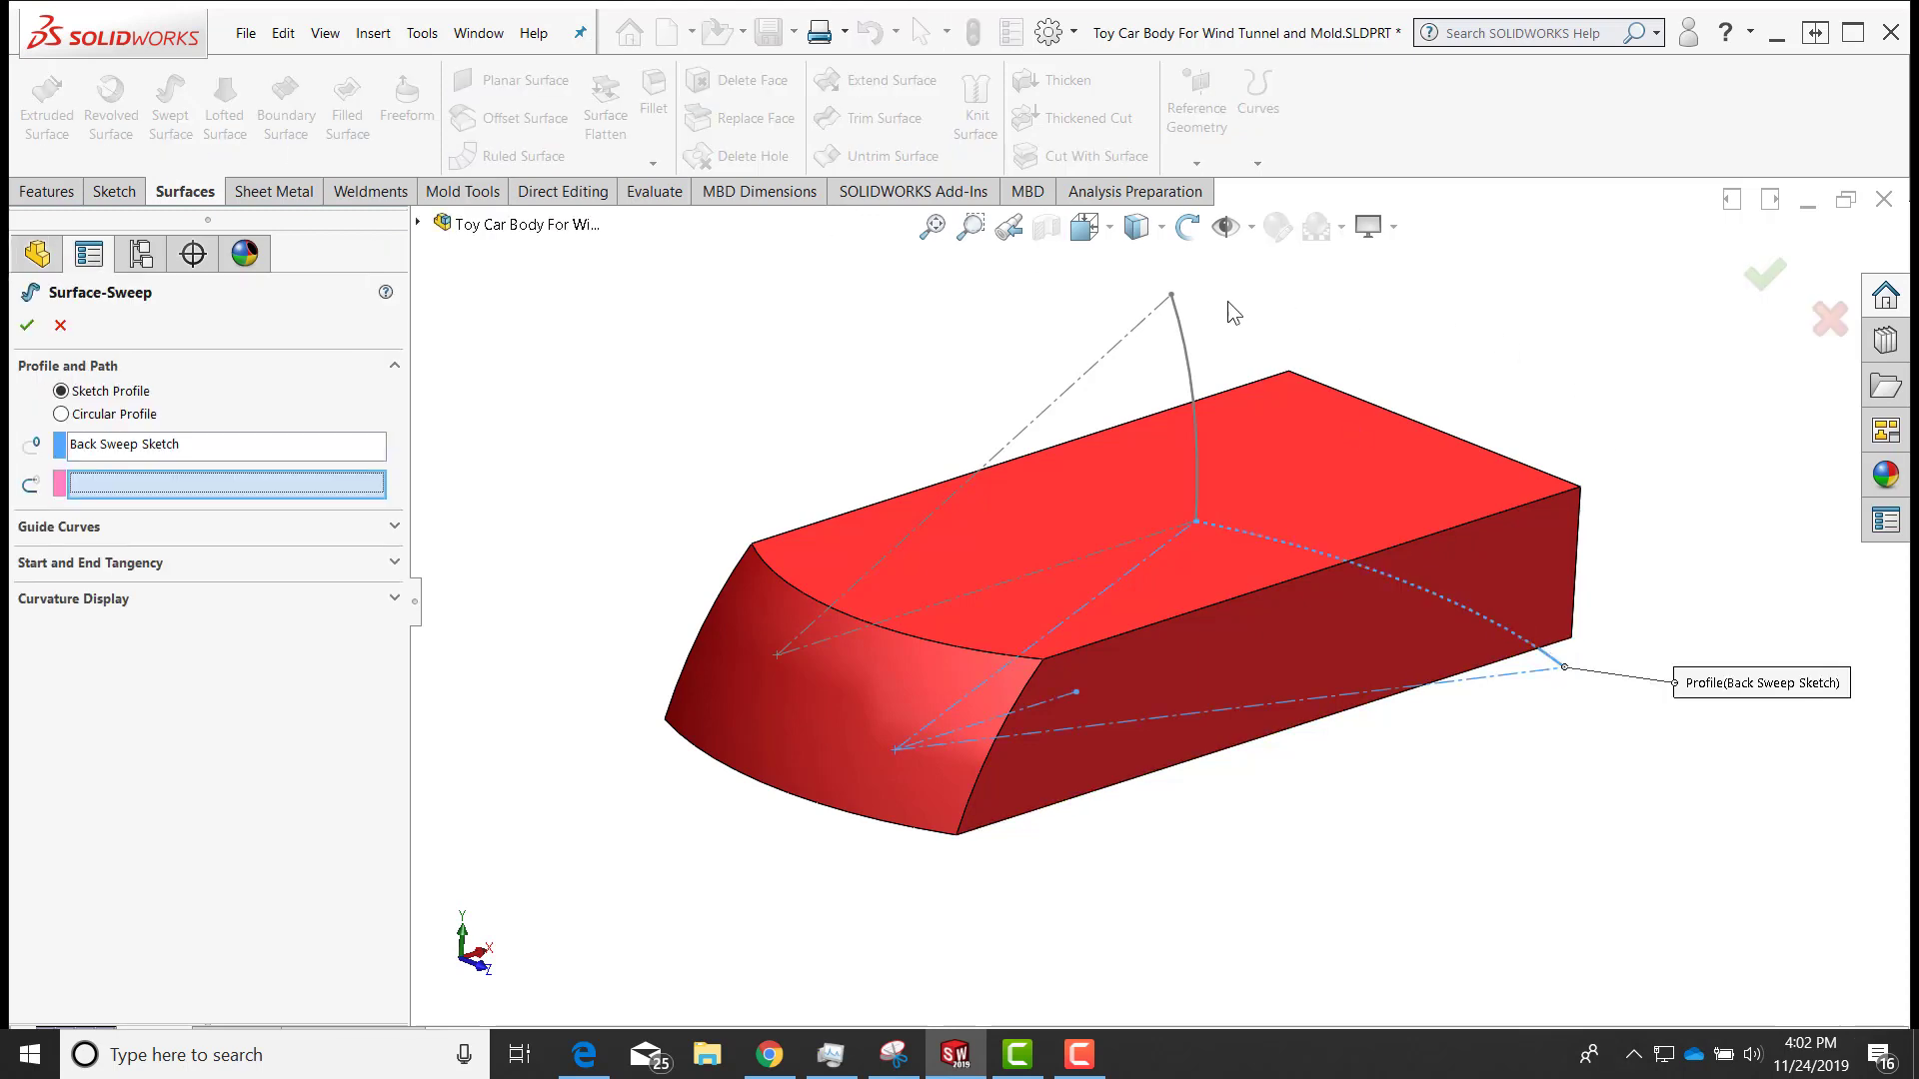
left_click(1187, 351)
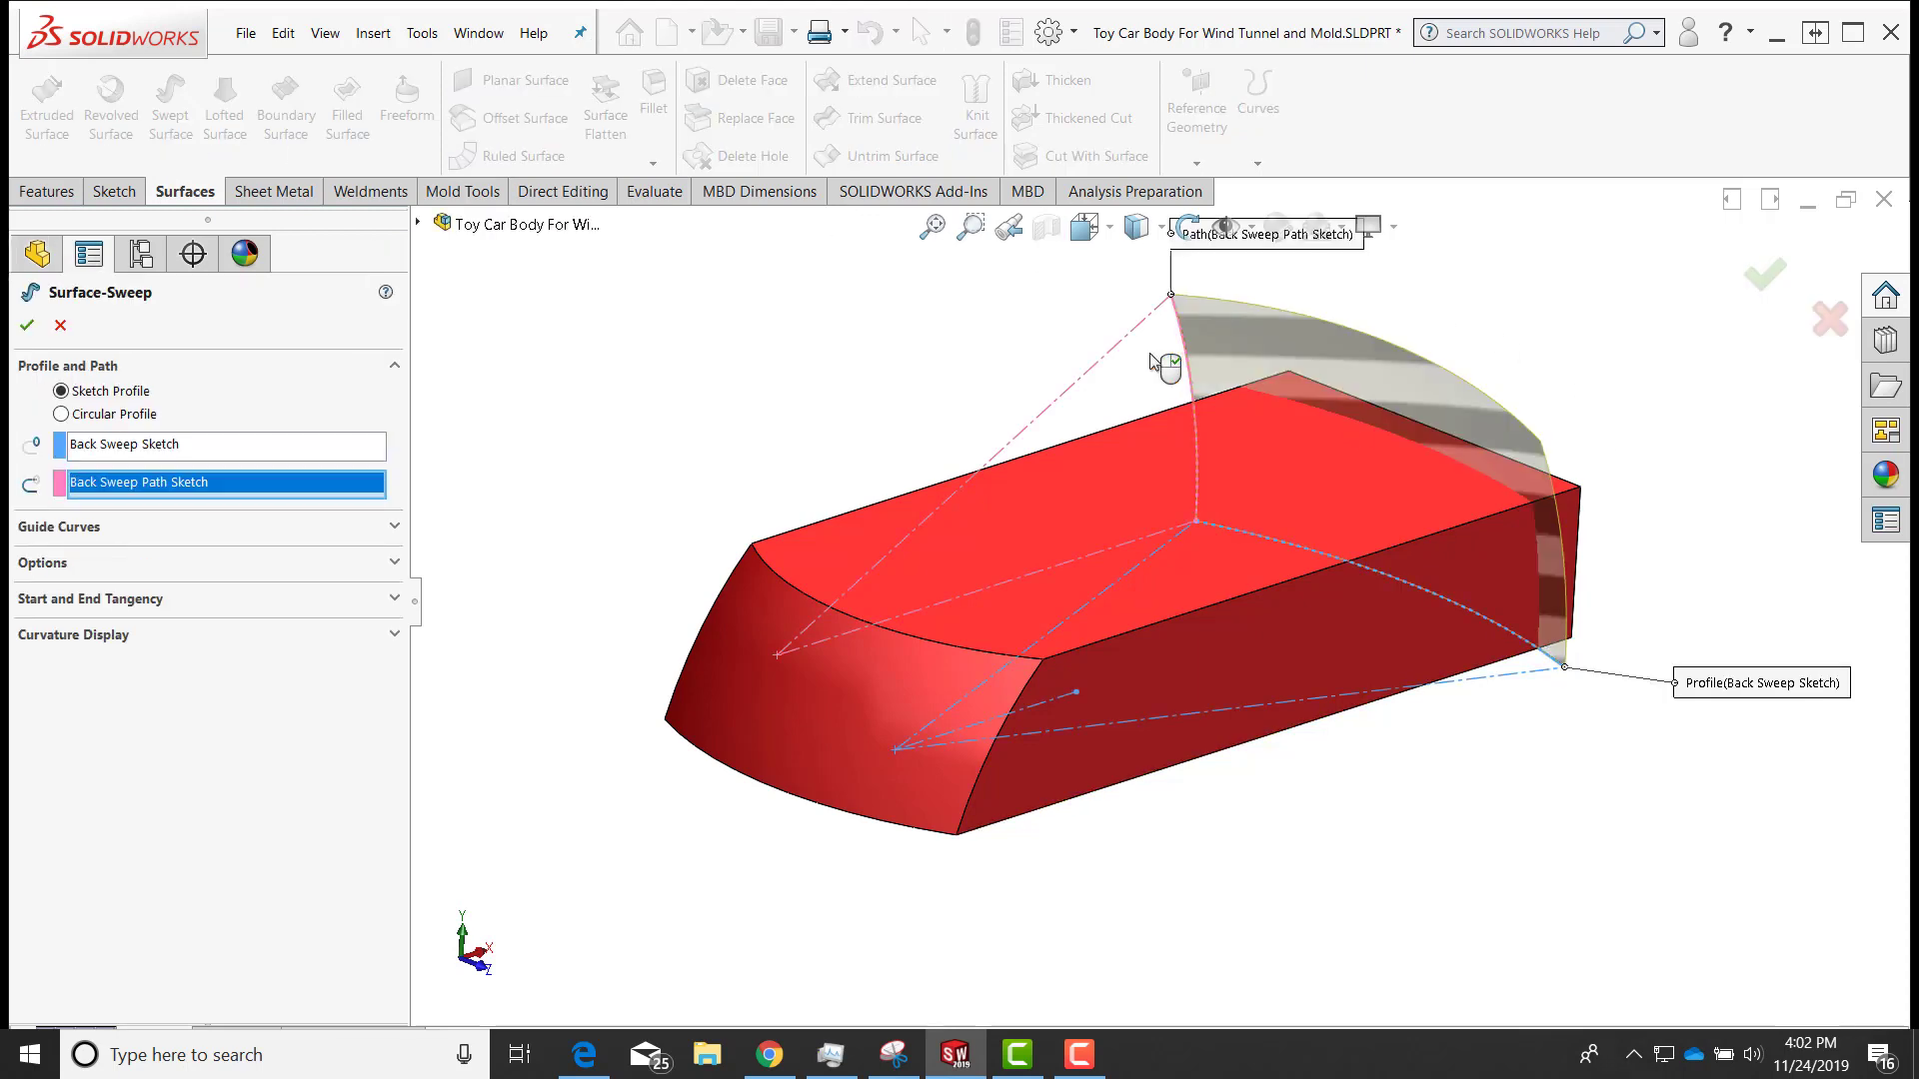
left_click(502, 339)
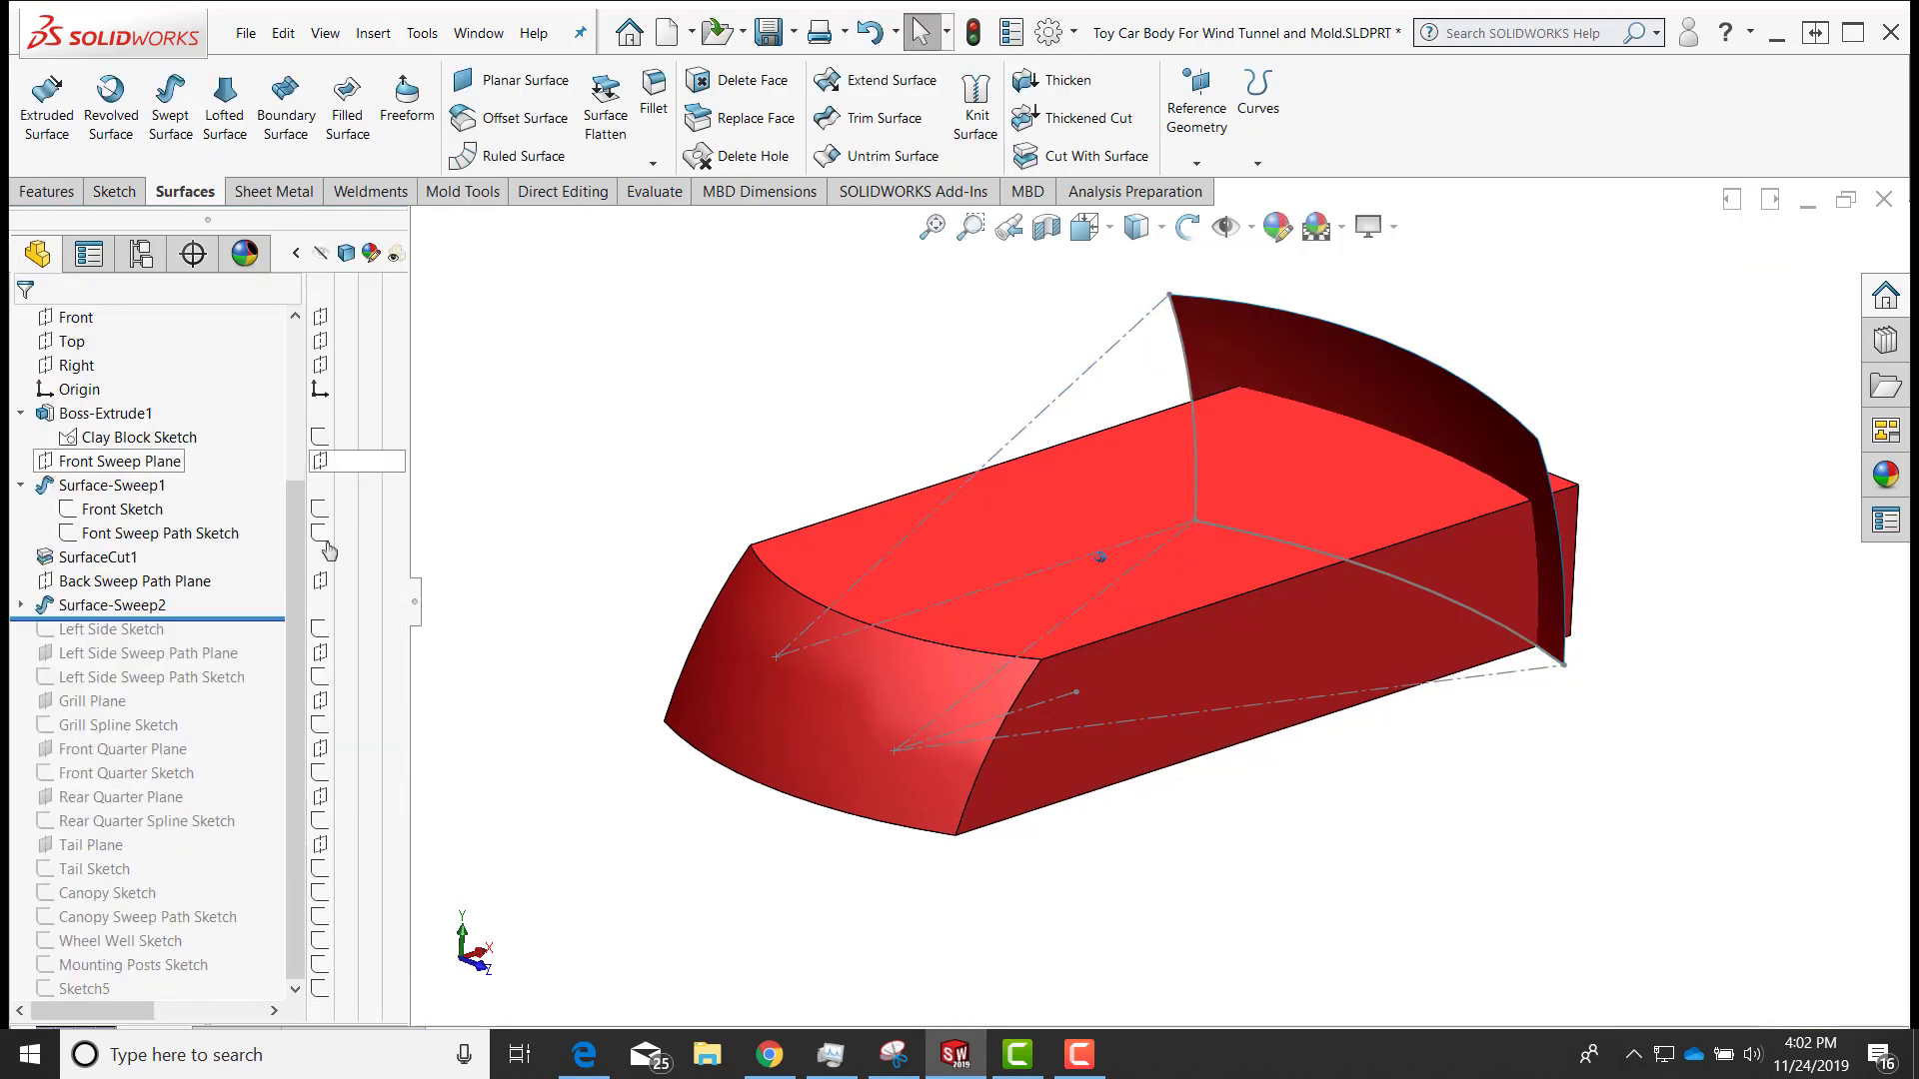
Hide the back sweep's sketches and cut away the block's rear end with the back swept surface
left_click(21, 606)
left_click(319, 628)
left_click(321, 653)
mouse_move(593, 450)
middle_mouse_down()
mouse_move(795, 146)
mouse_move(880, 120)
middle_mouse_up()
left_click(1097, 156)
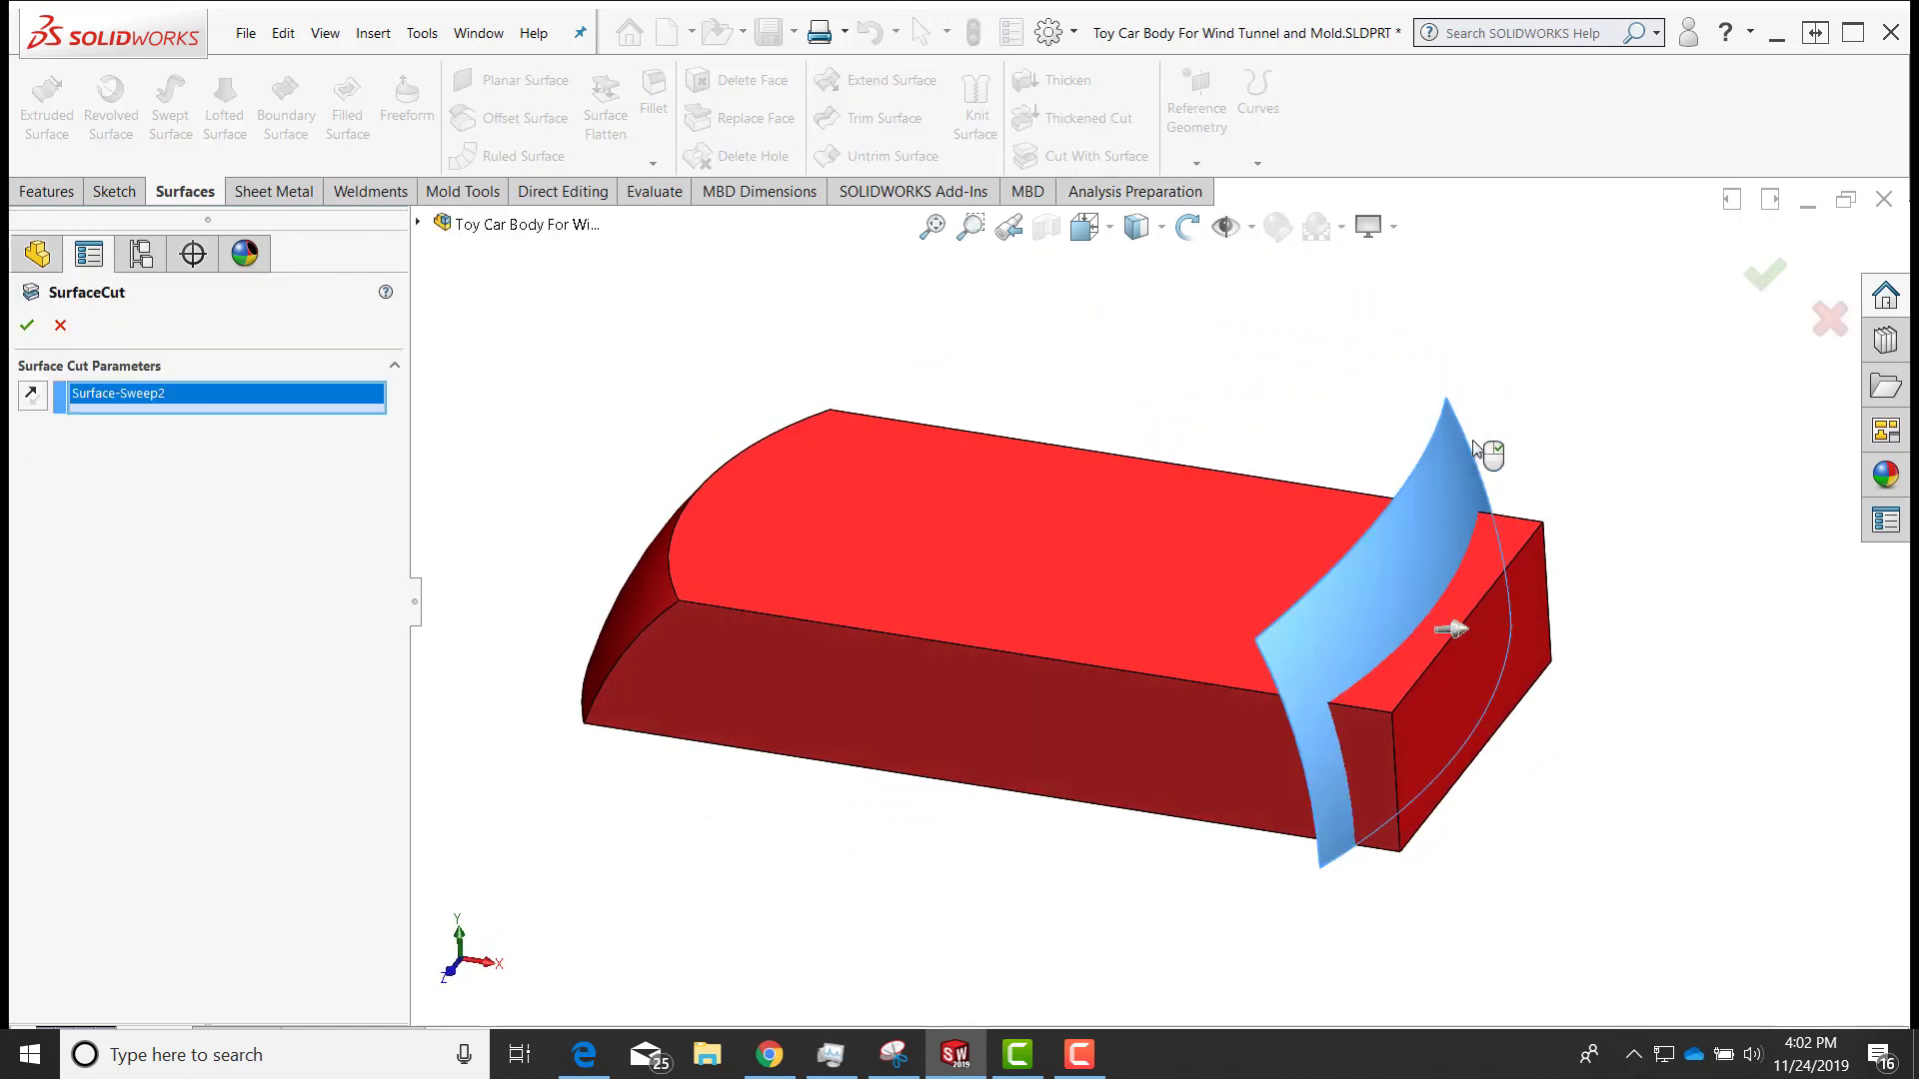
left_click(1751, 284)
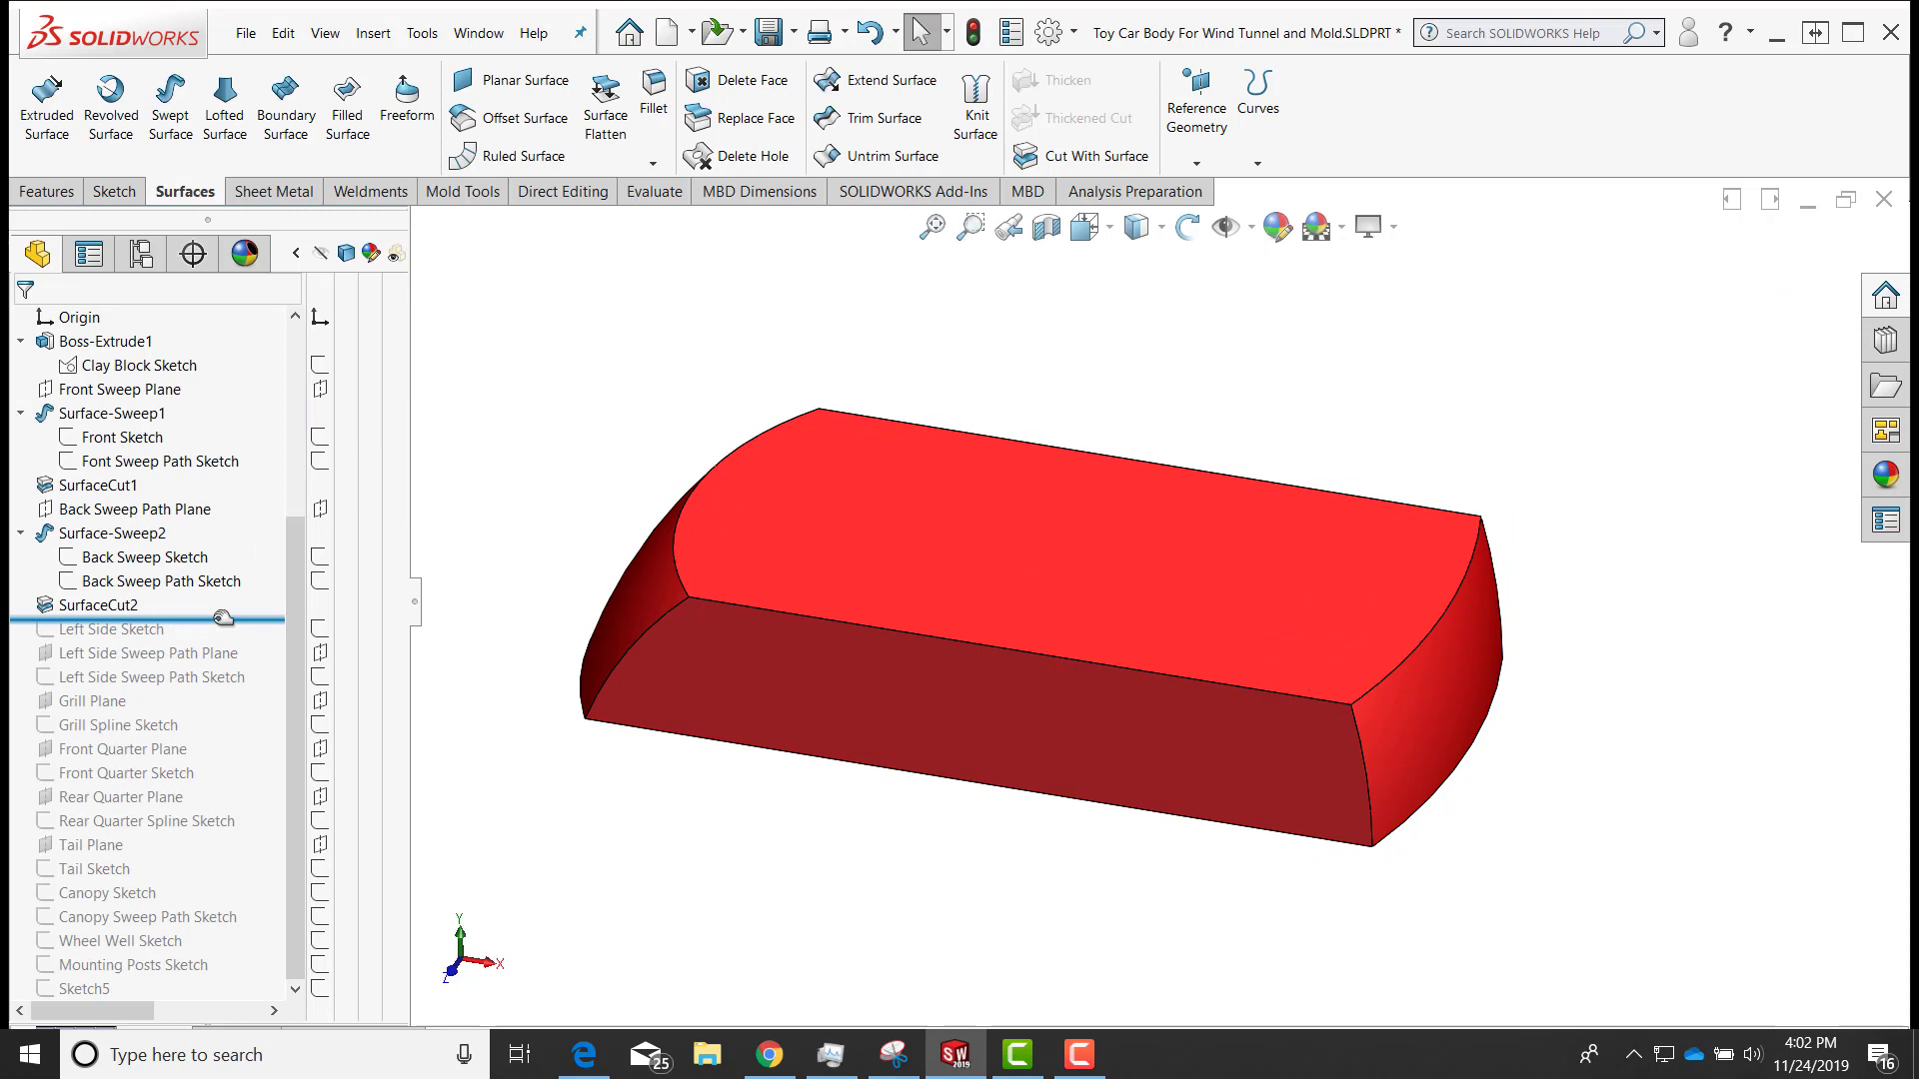
Roll forward past the Left Side Sweep Path Sketch, create a swept surface from the left side sketches, and hide both sketches
left_click_drag(223, 618, 210, 682)
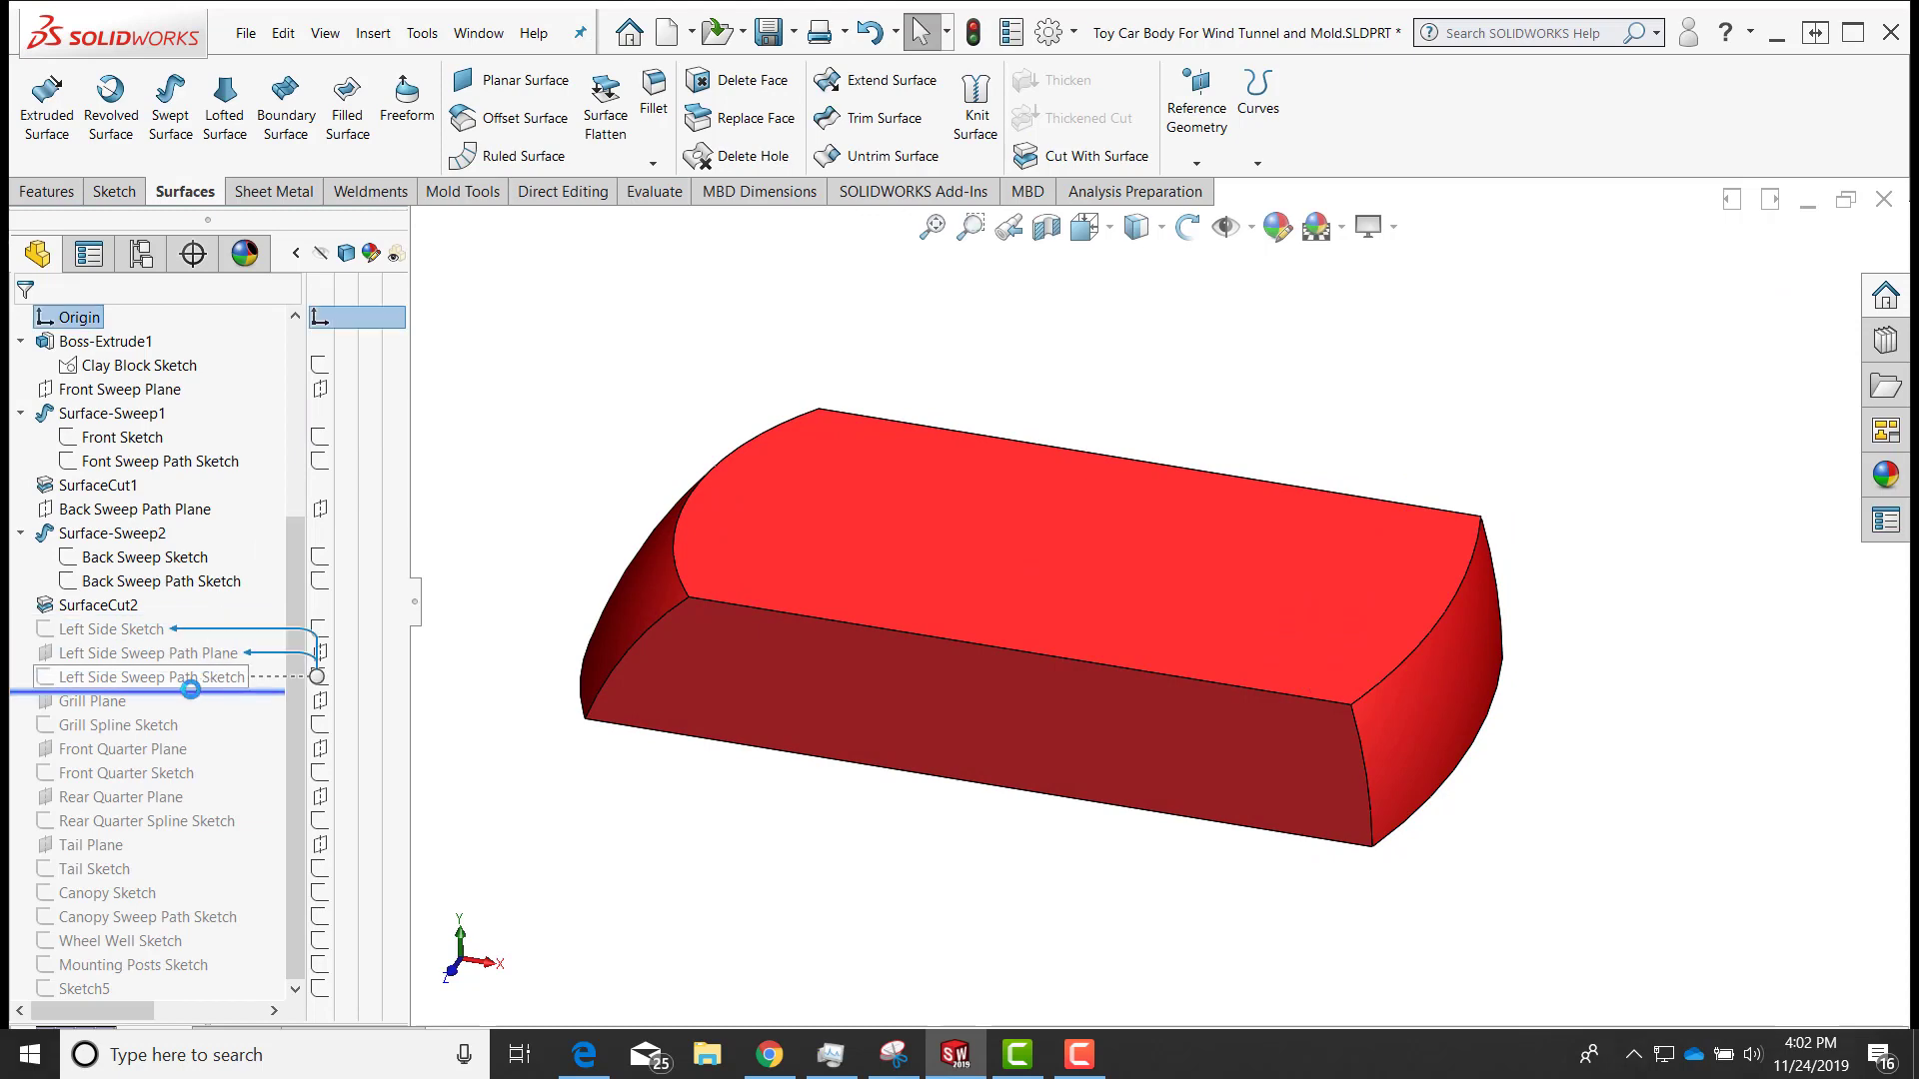
mouse_move(520, 730)
middle_mouse_down()
mouse_move(779, 950)
mouse_move(836, 888)
middle_mouse_up()
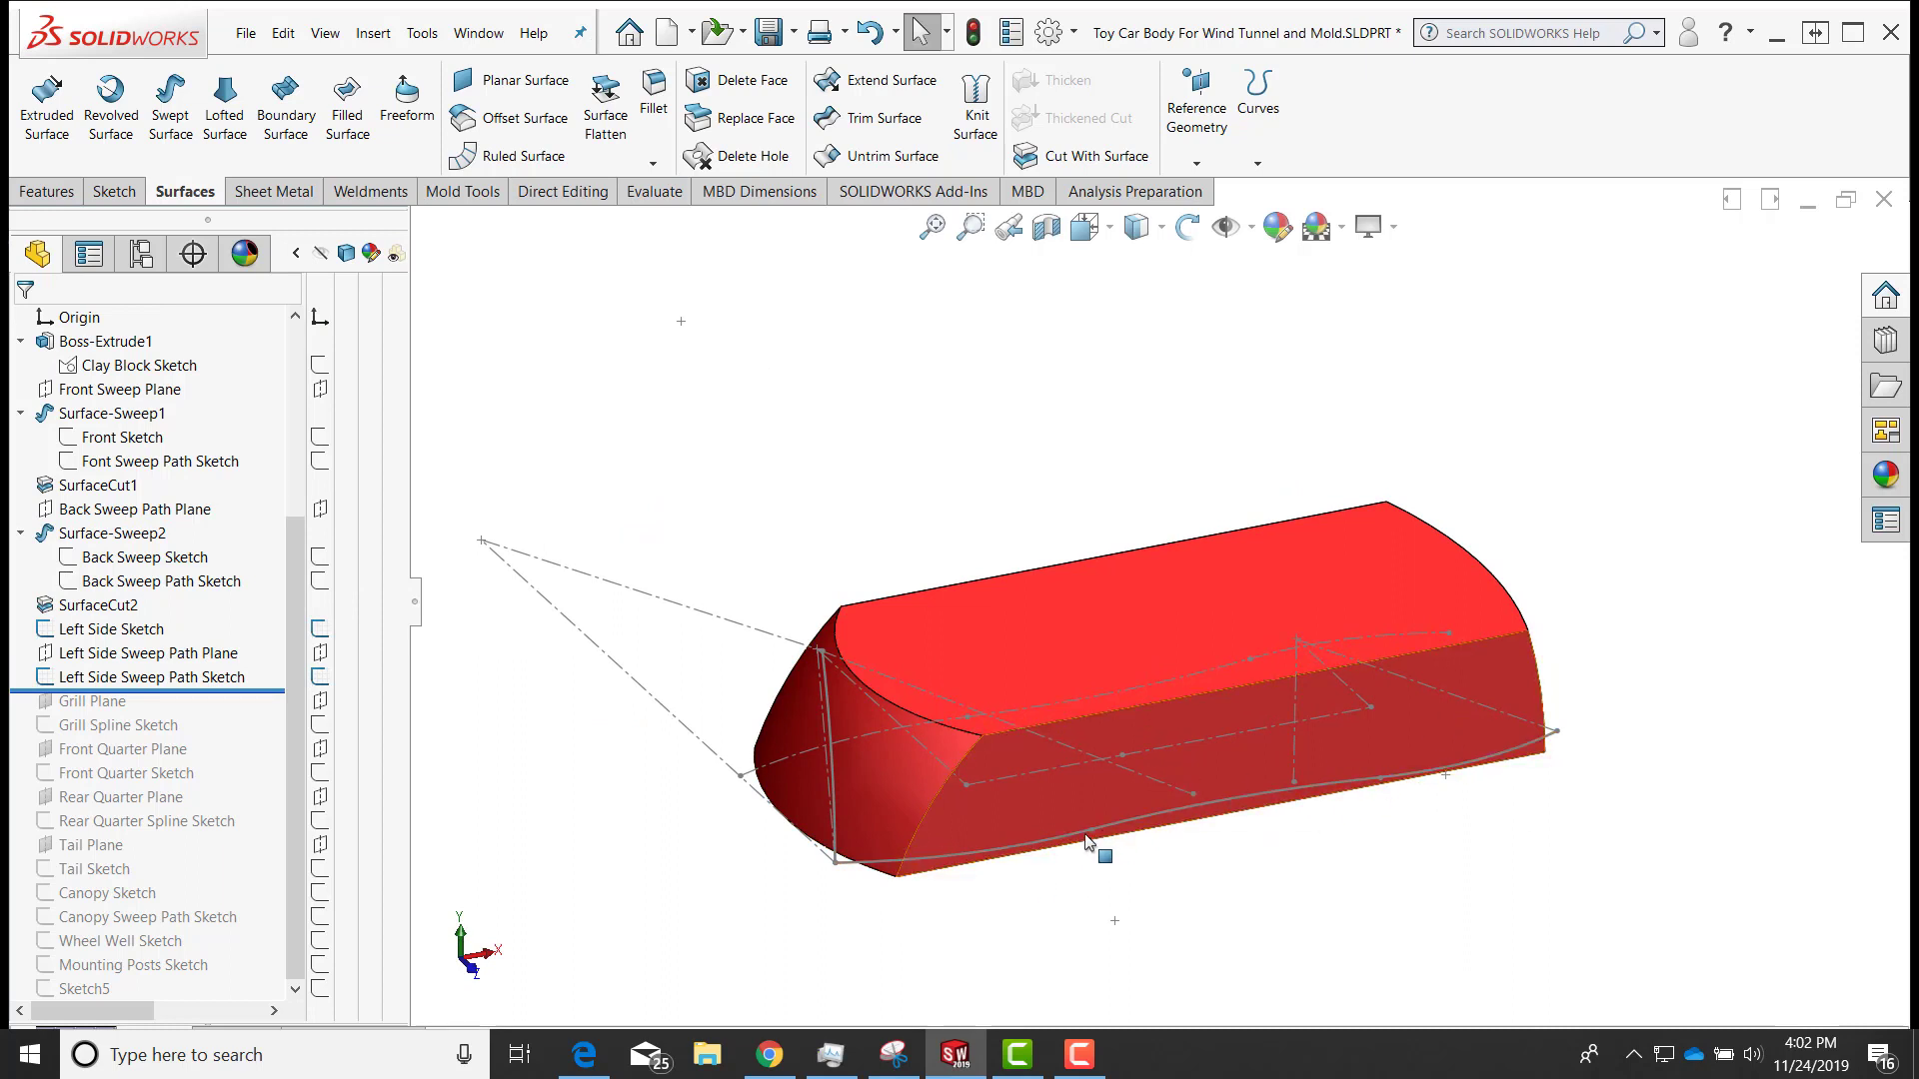
mouse_move(760, 903)
middle_mouse_down()
mouse_move(745, 914)
mouse_move(936, 811)
middle_mouse_up()
mouse_move(739, 730)
middle_mouse_down()
mouse_move(613, 878)
mouse_move(643, 912)
mouse_move(686, 776)
mouse_move(630, 739)
mouse_move(868, 636)
middle_mouse_up()
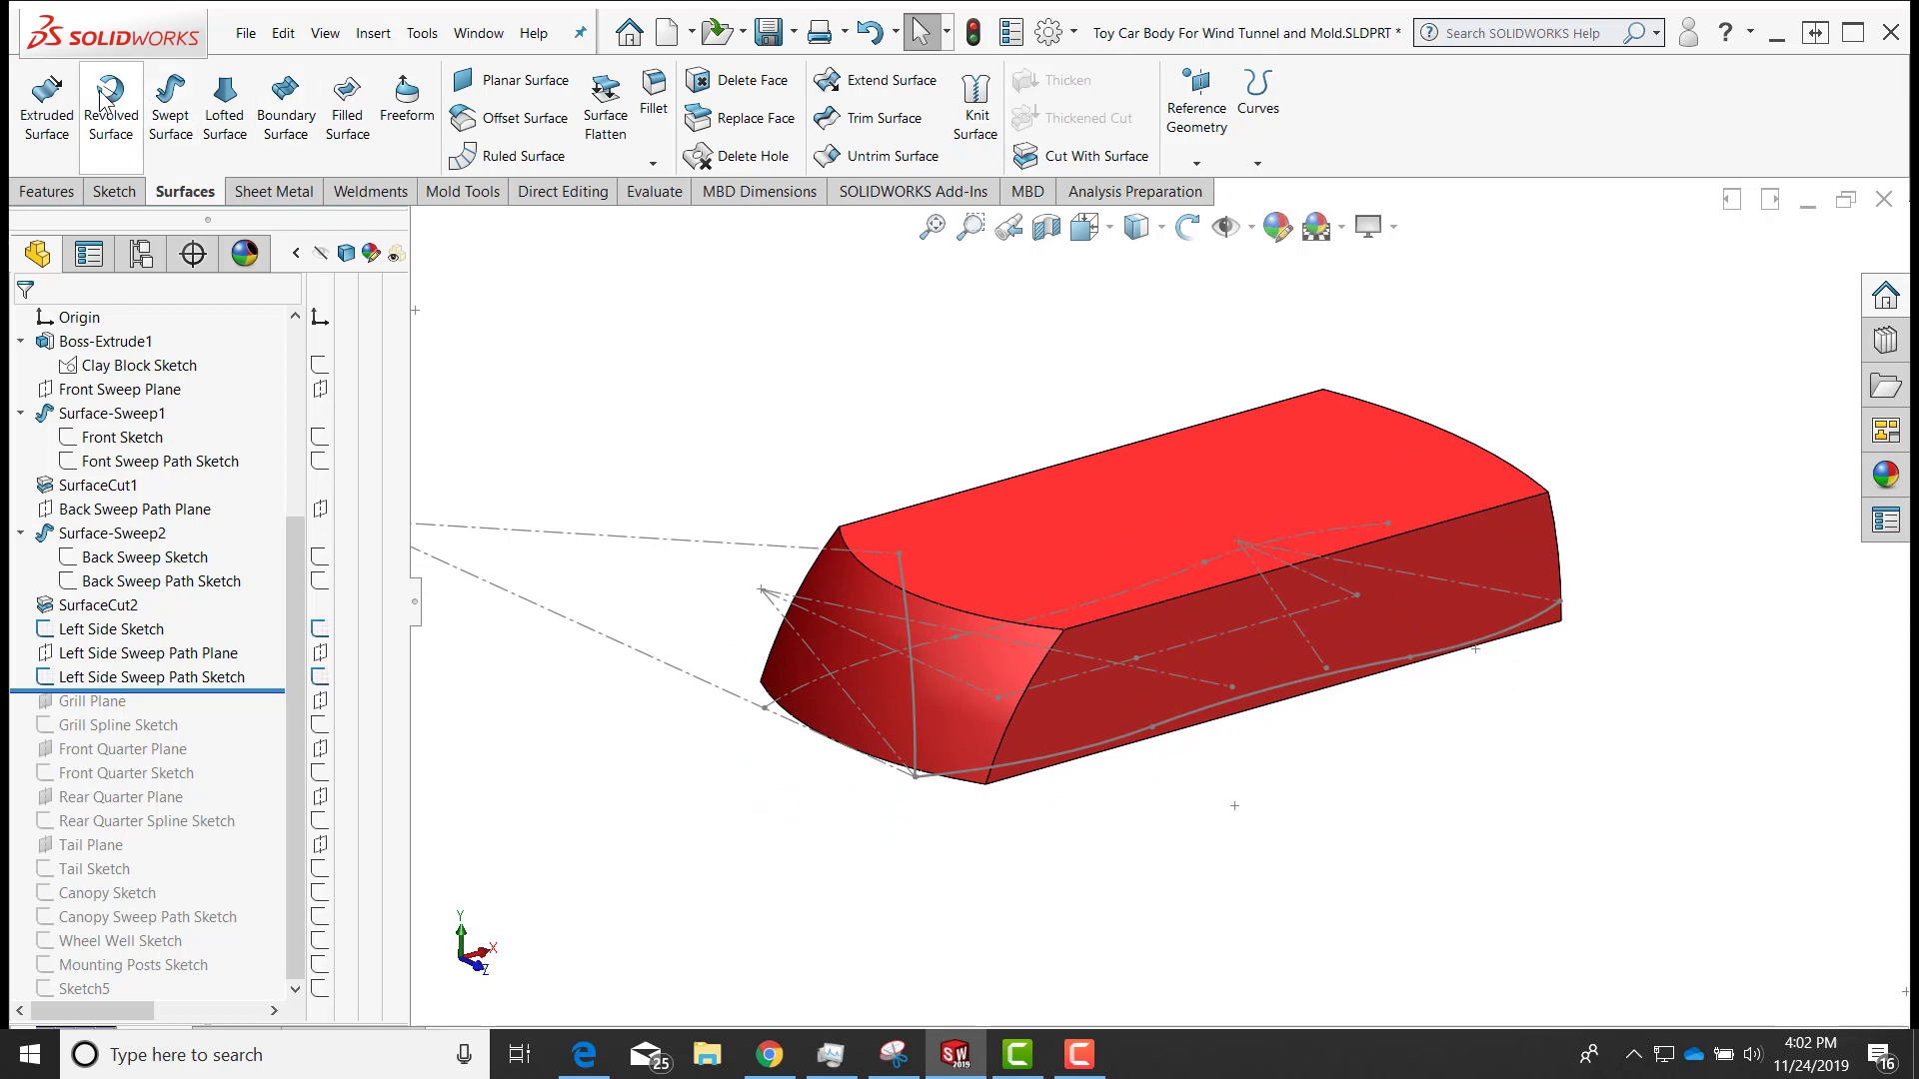
left_click(170, 125)
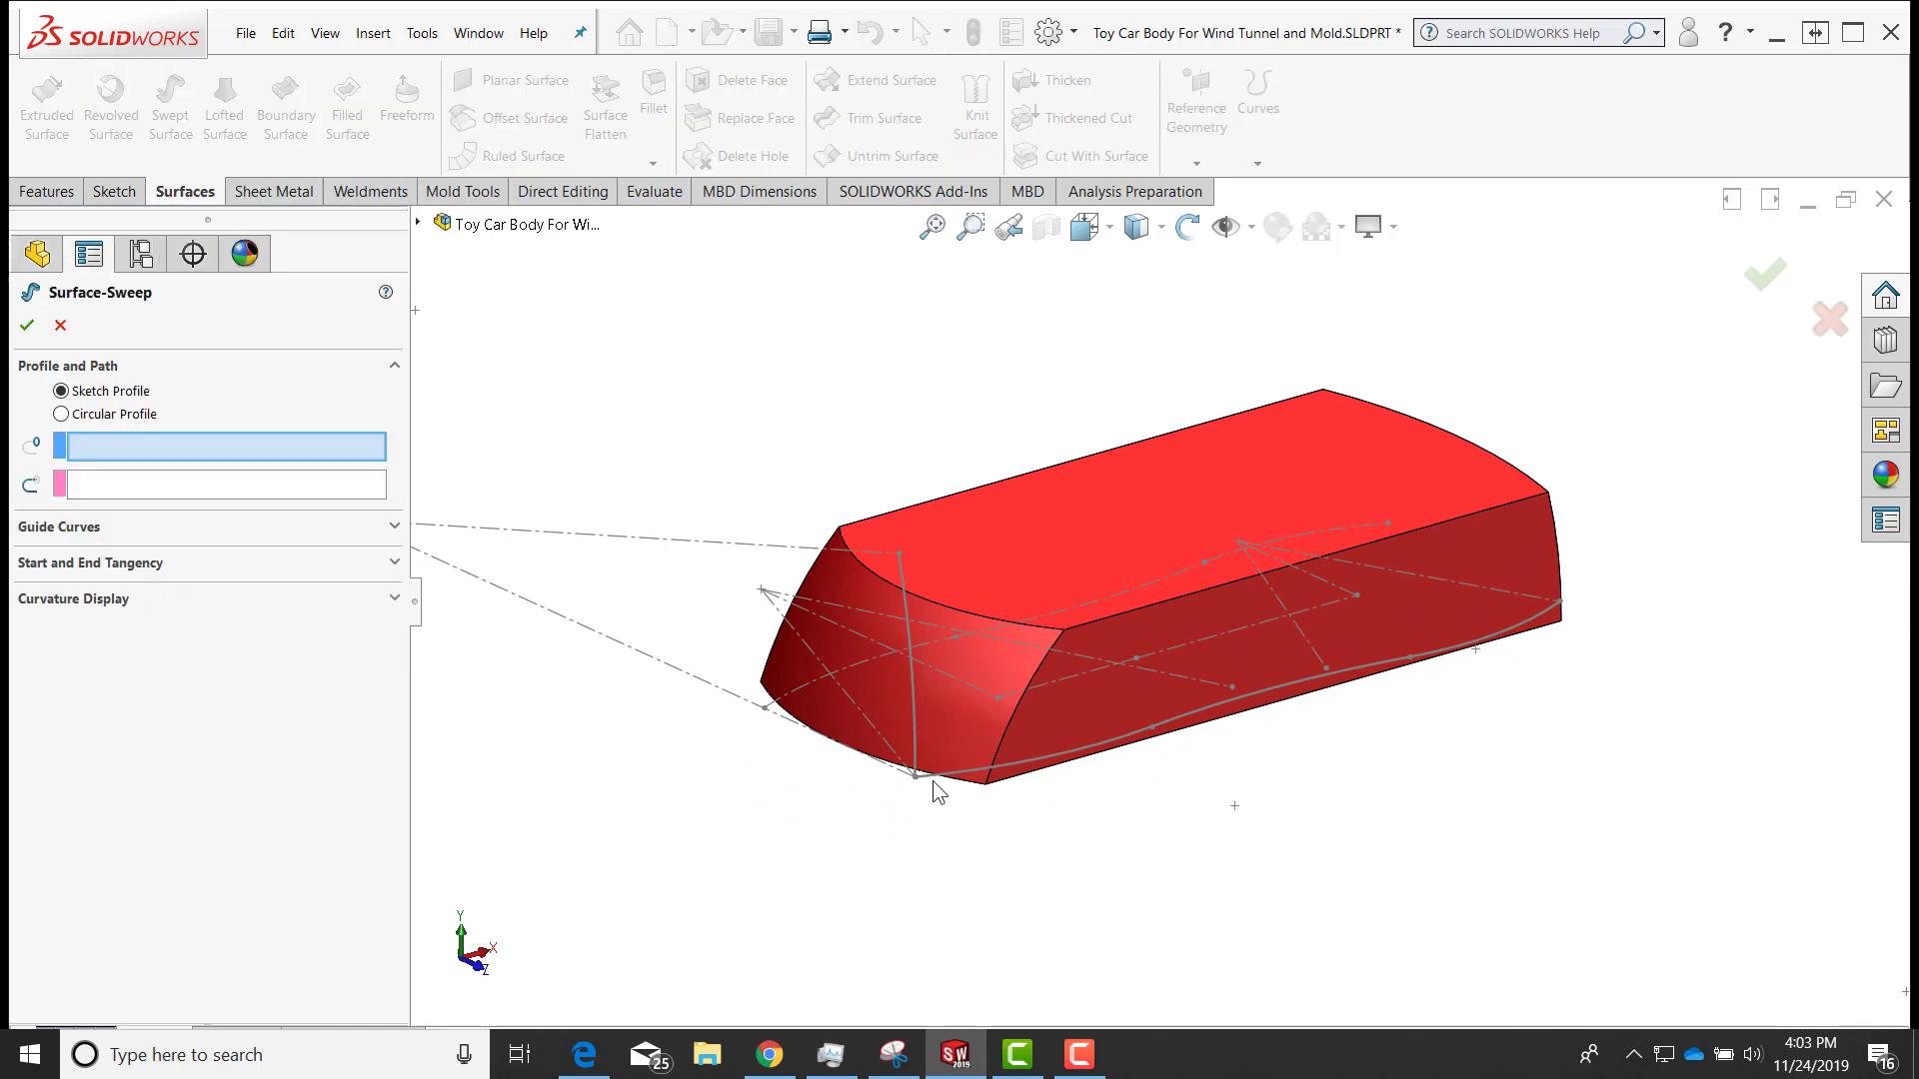
left_click(934, 782)
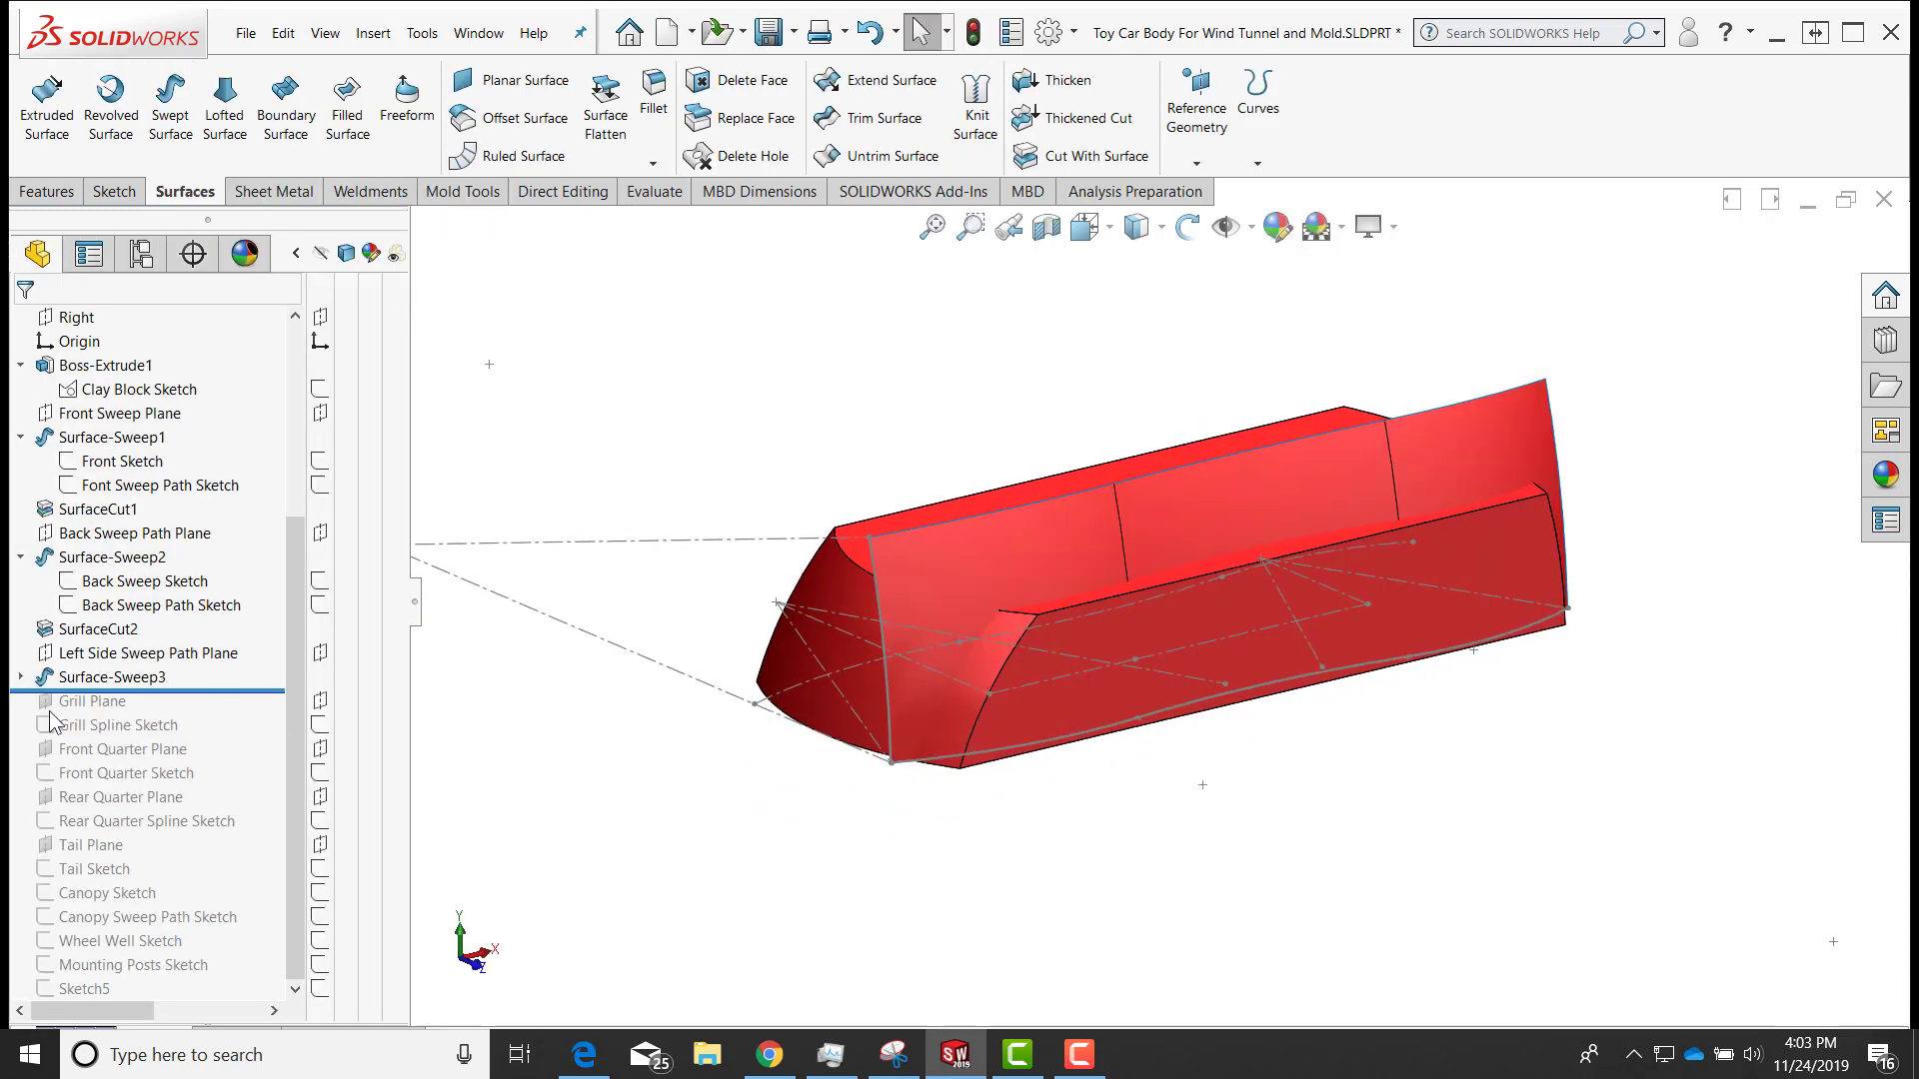
left_click(20, 679)
mouse_move(649, 849)
middle_mouse_down()
mouse_move(777, 921)
mouse_move(1361, 698)
mouse_move(1126, 541)
middle_mouse_up()
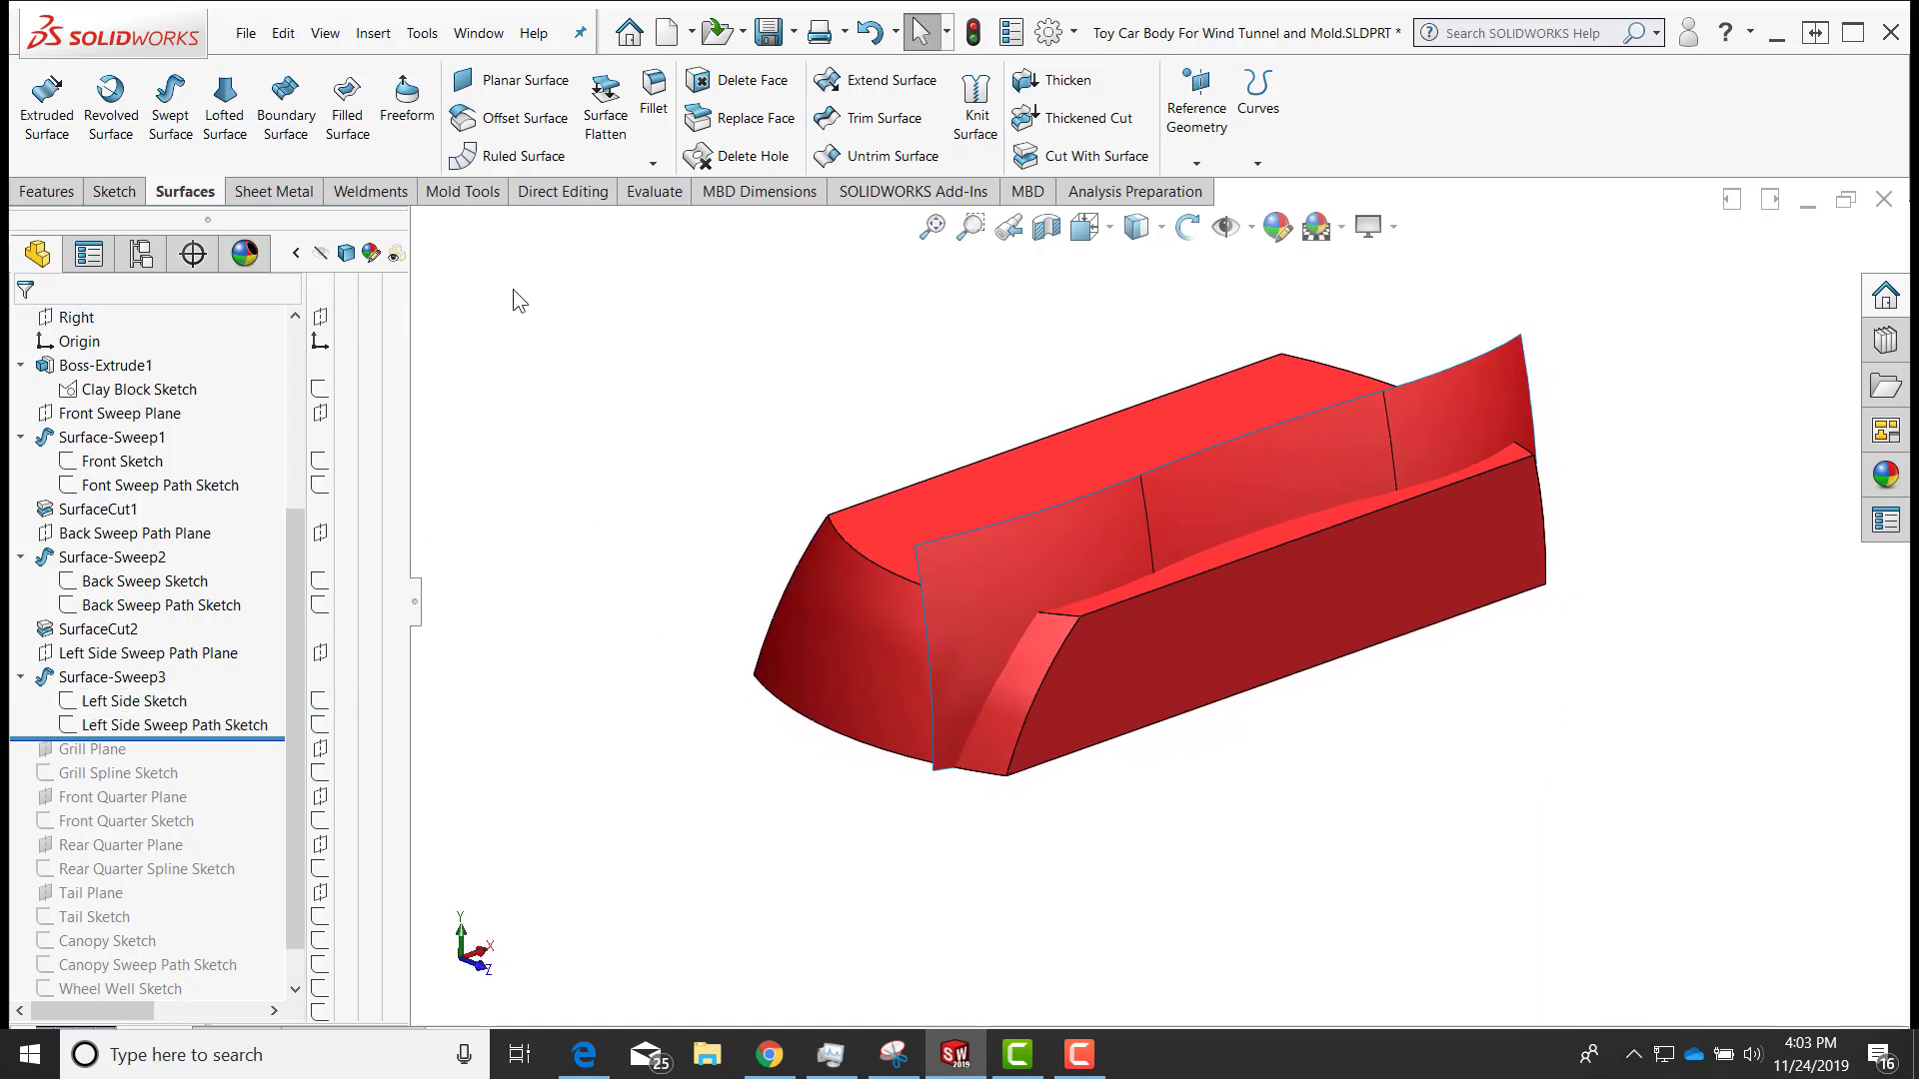
Mirror the left side swept surface body about the Front plane
left_click(60, 192)
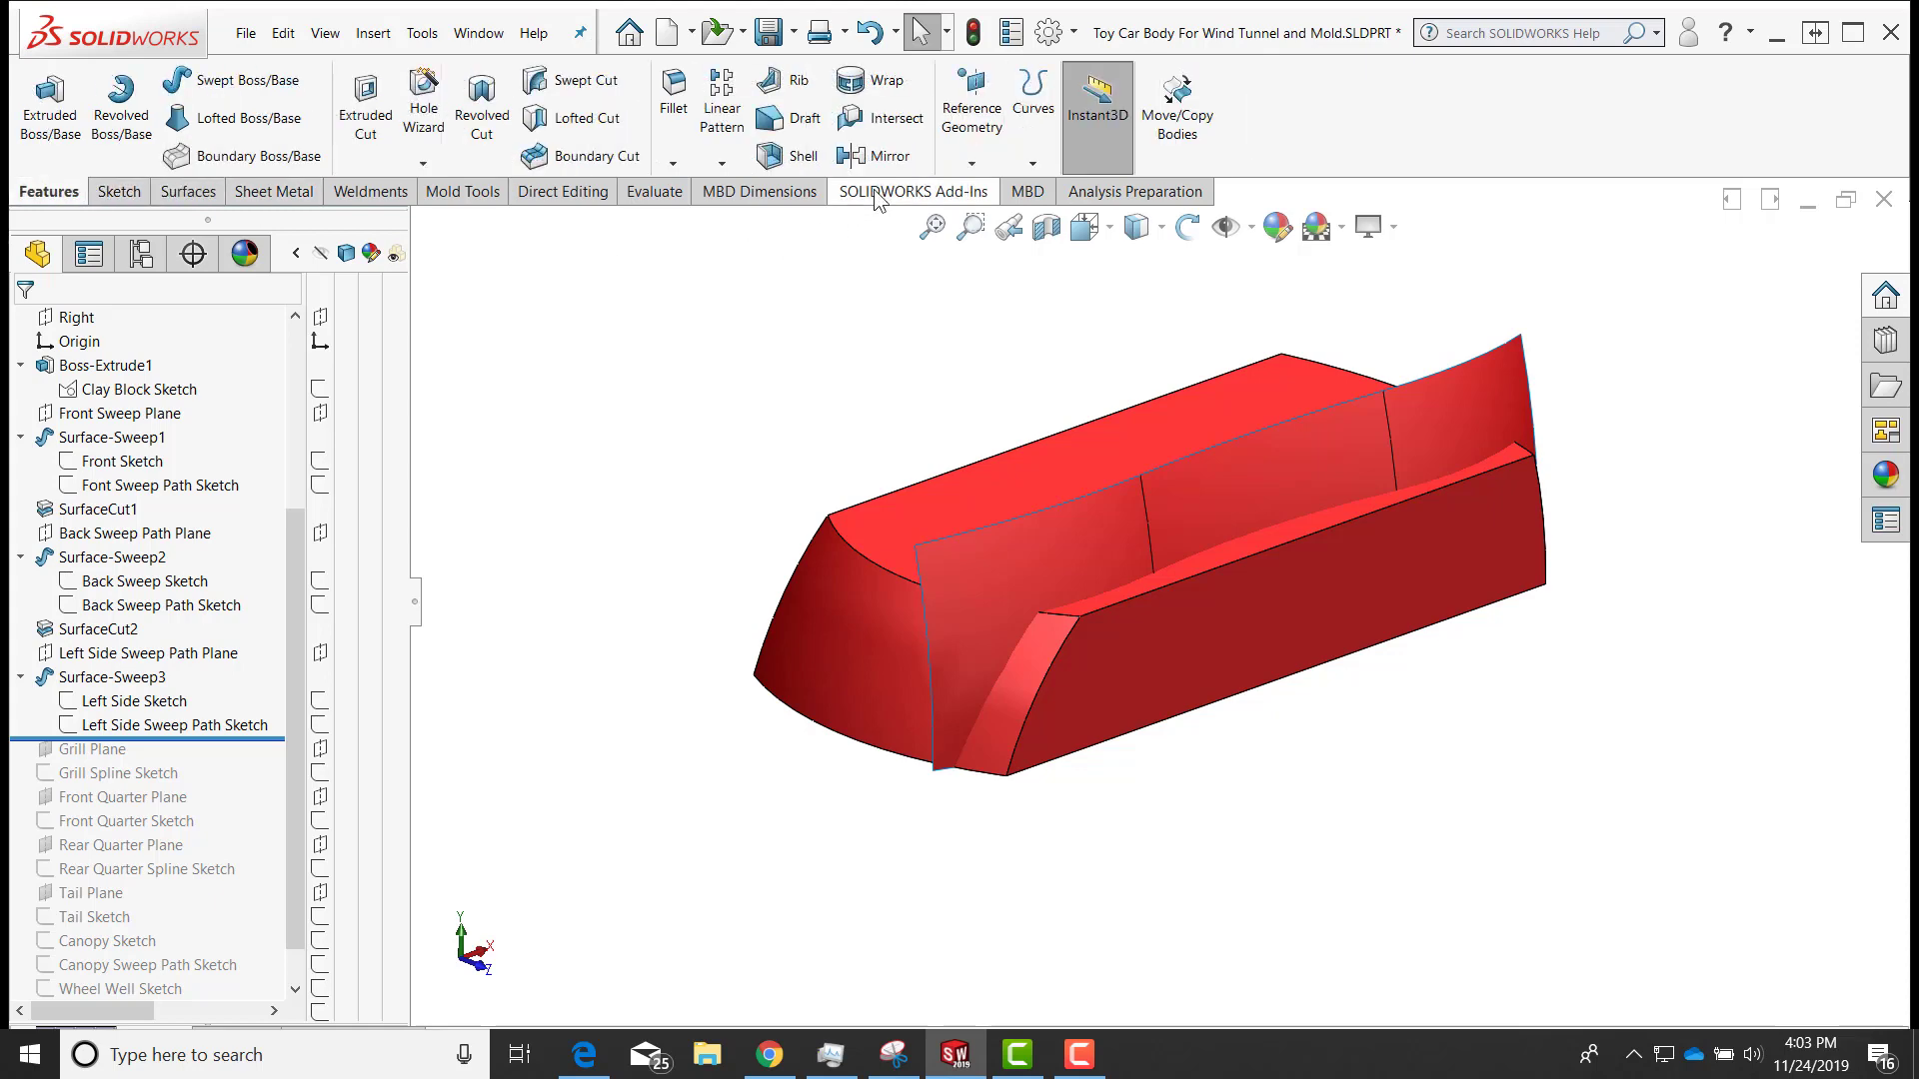
left_click(875, 156)
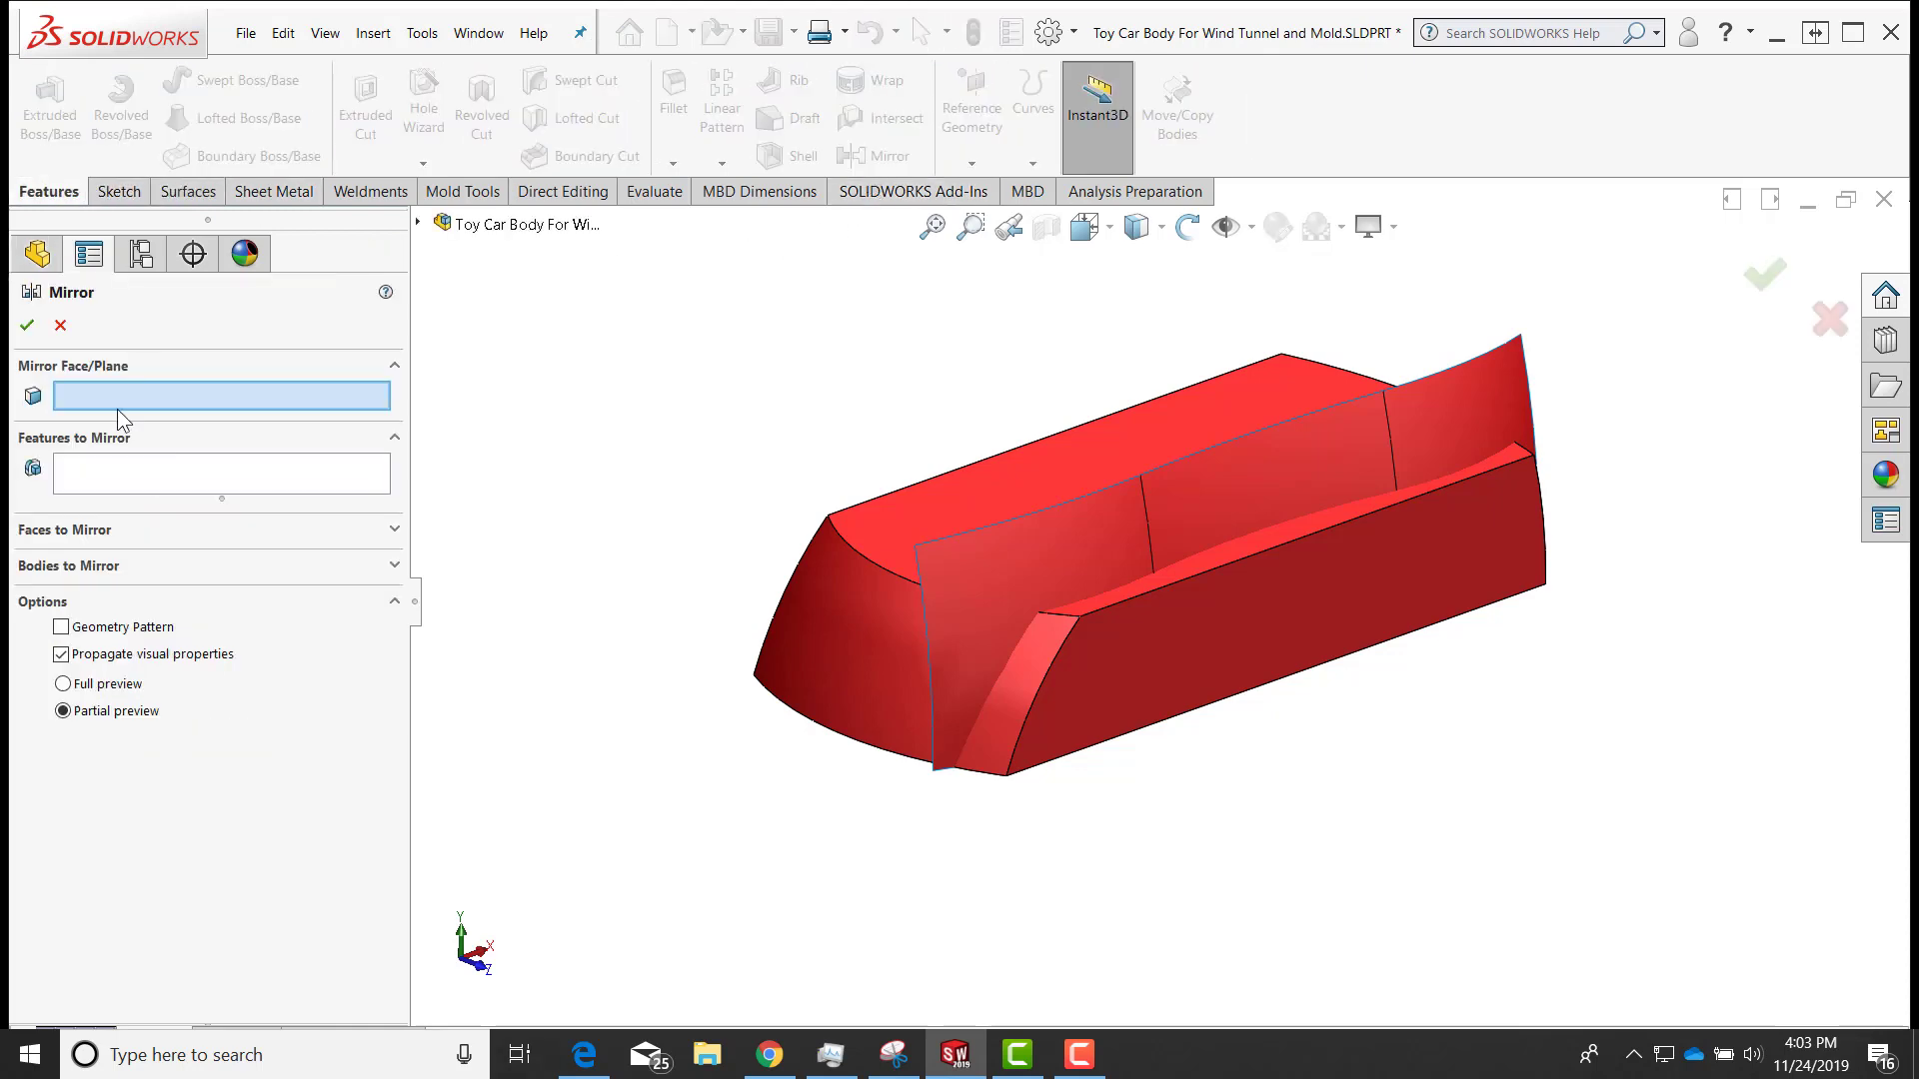
left_click(419, 225)
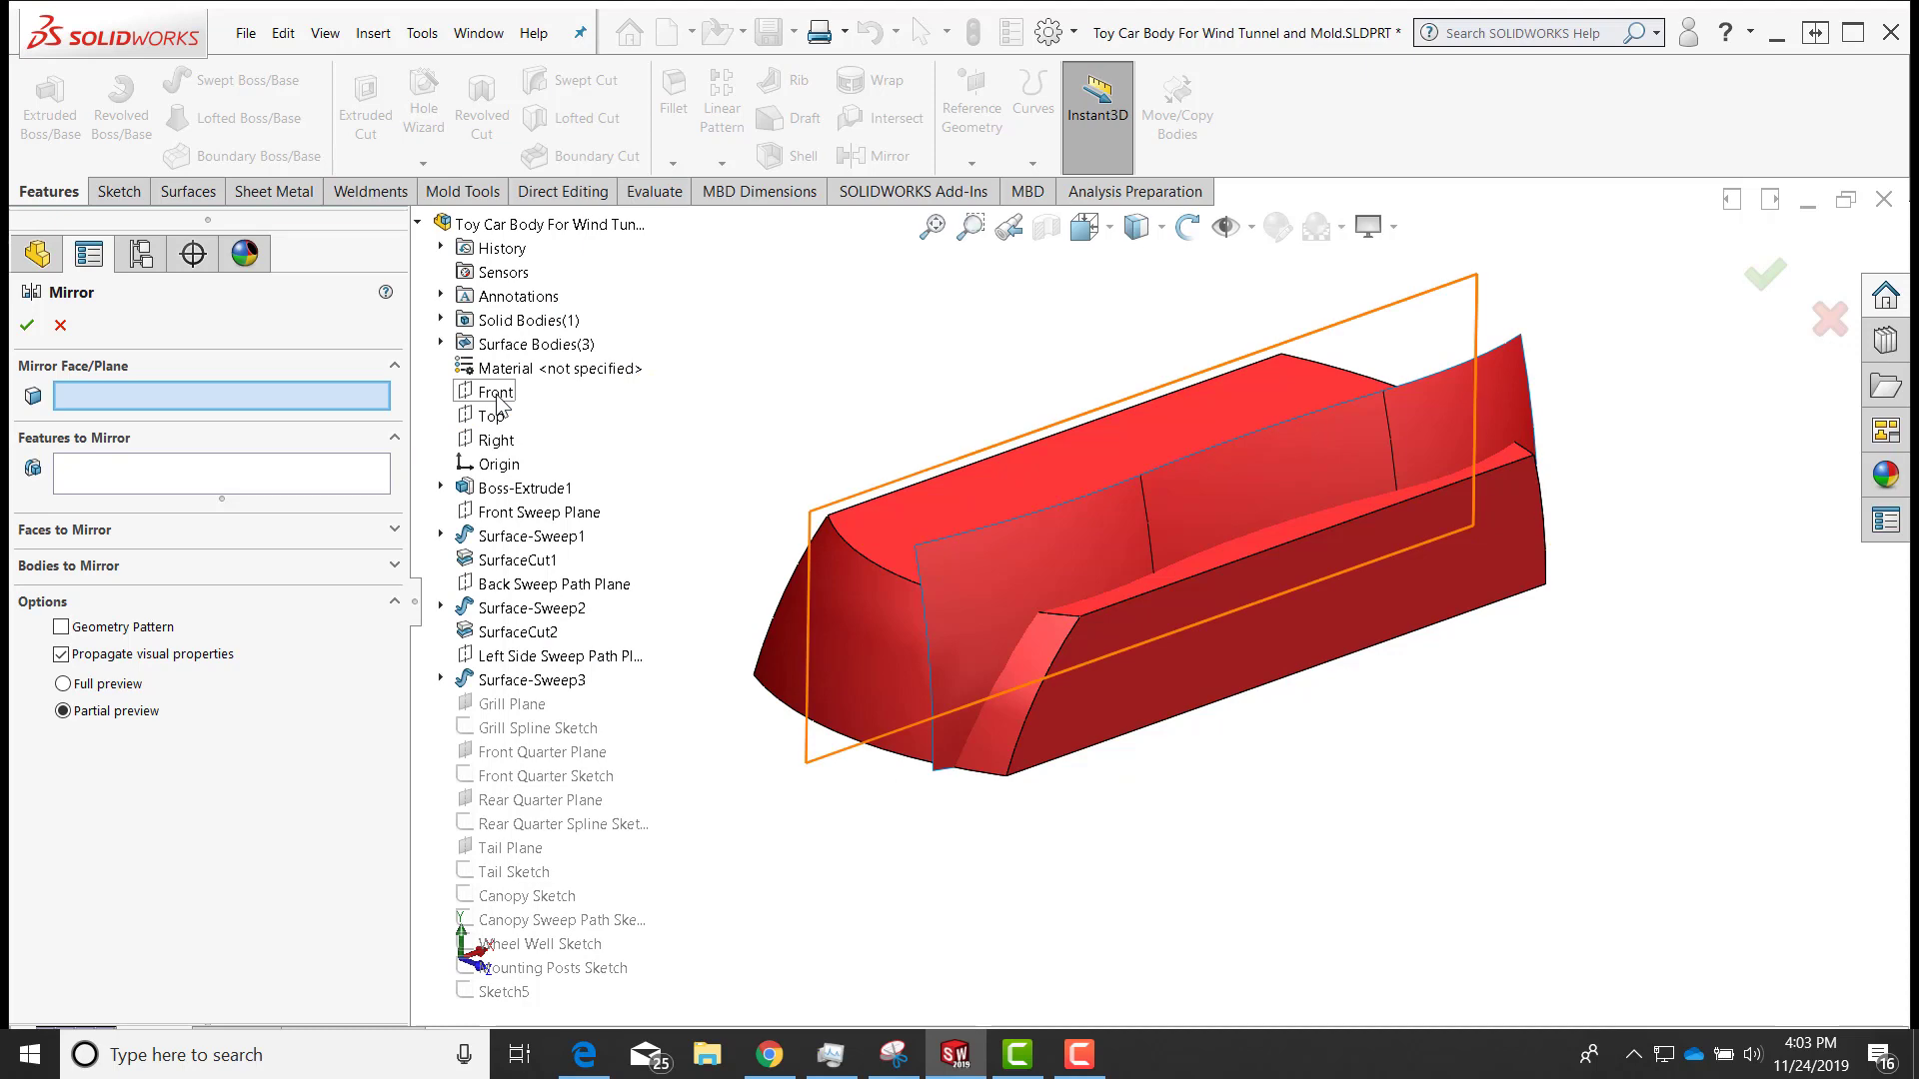
left_click(494, 391)
left_click(72, 565)
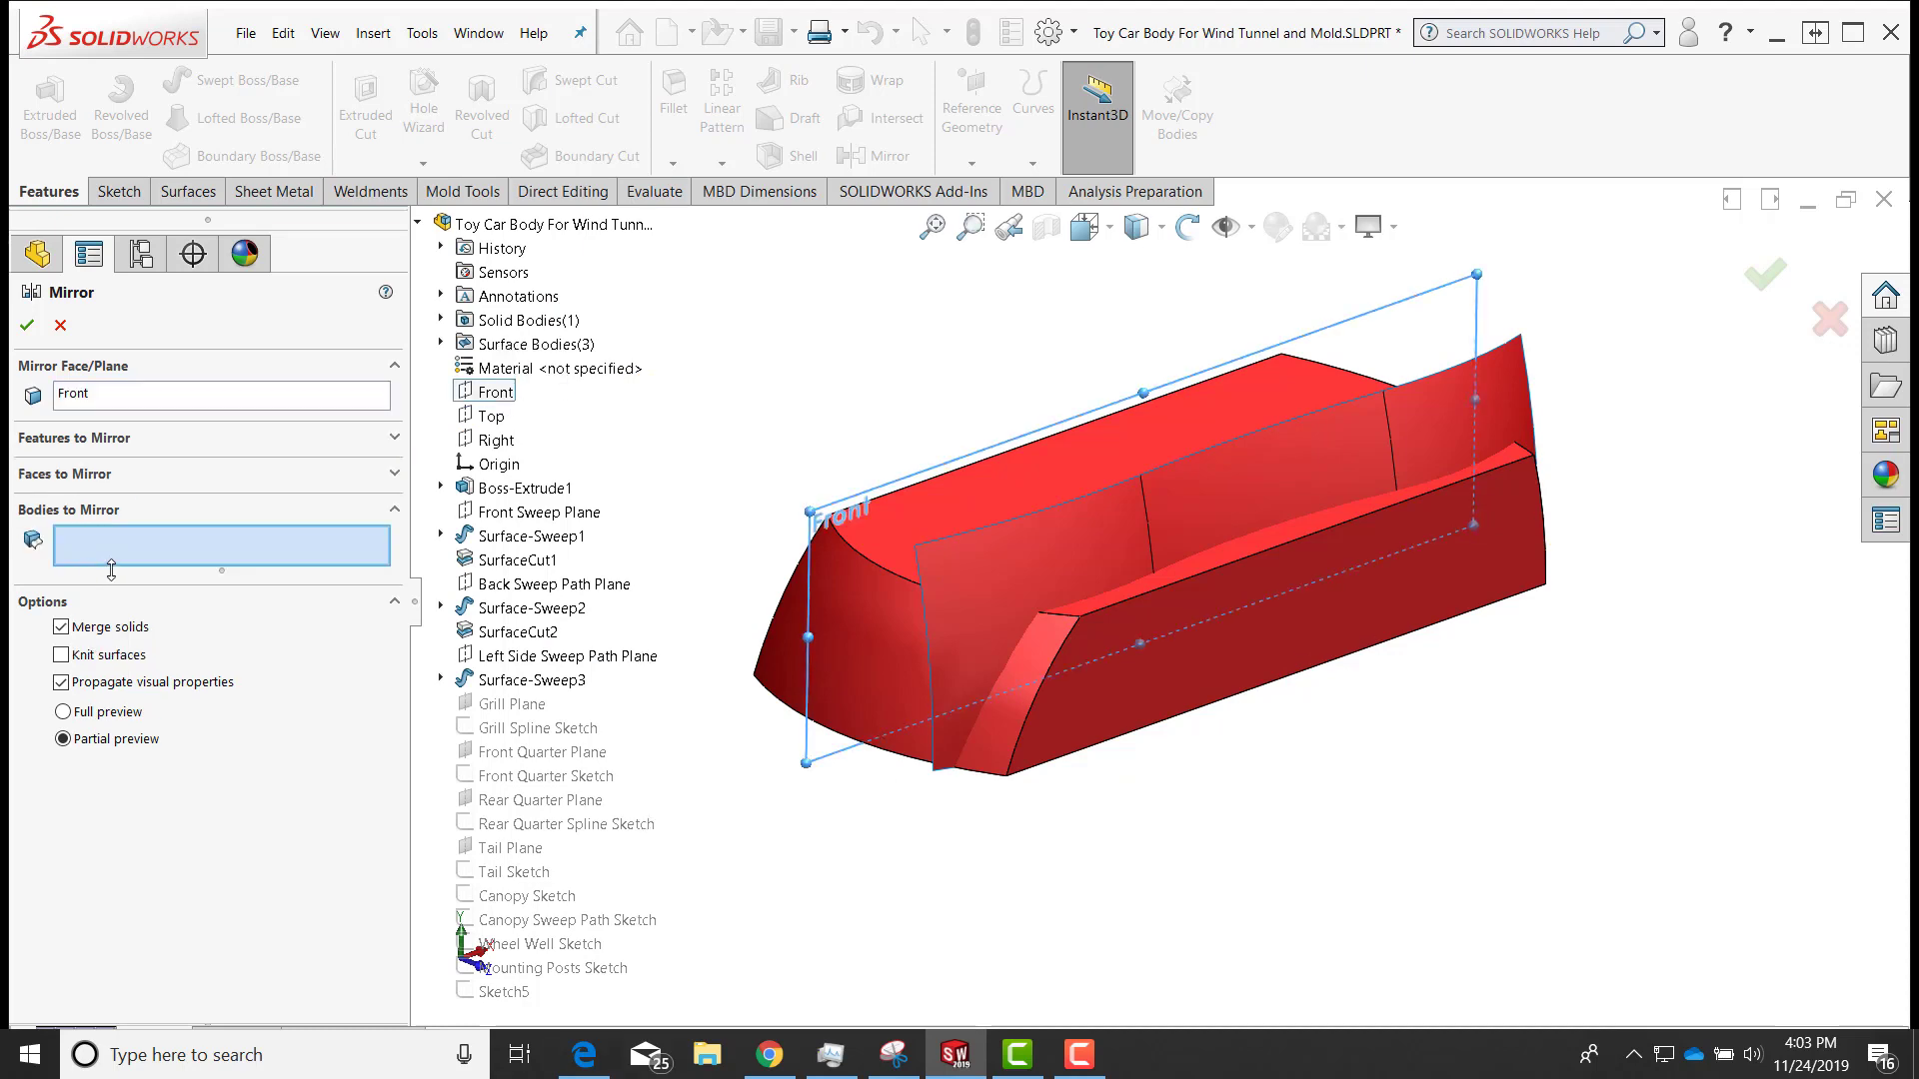
left_click(1522, 388)
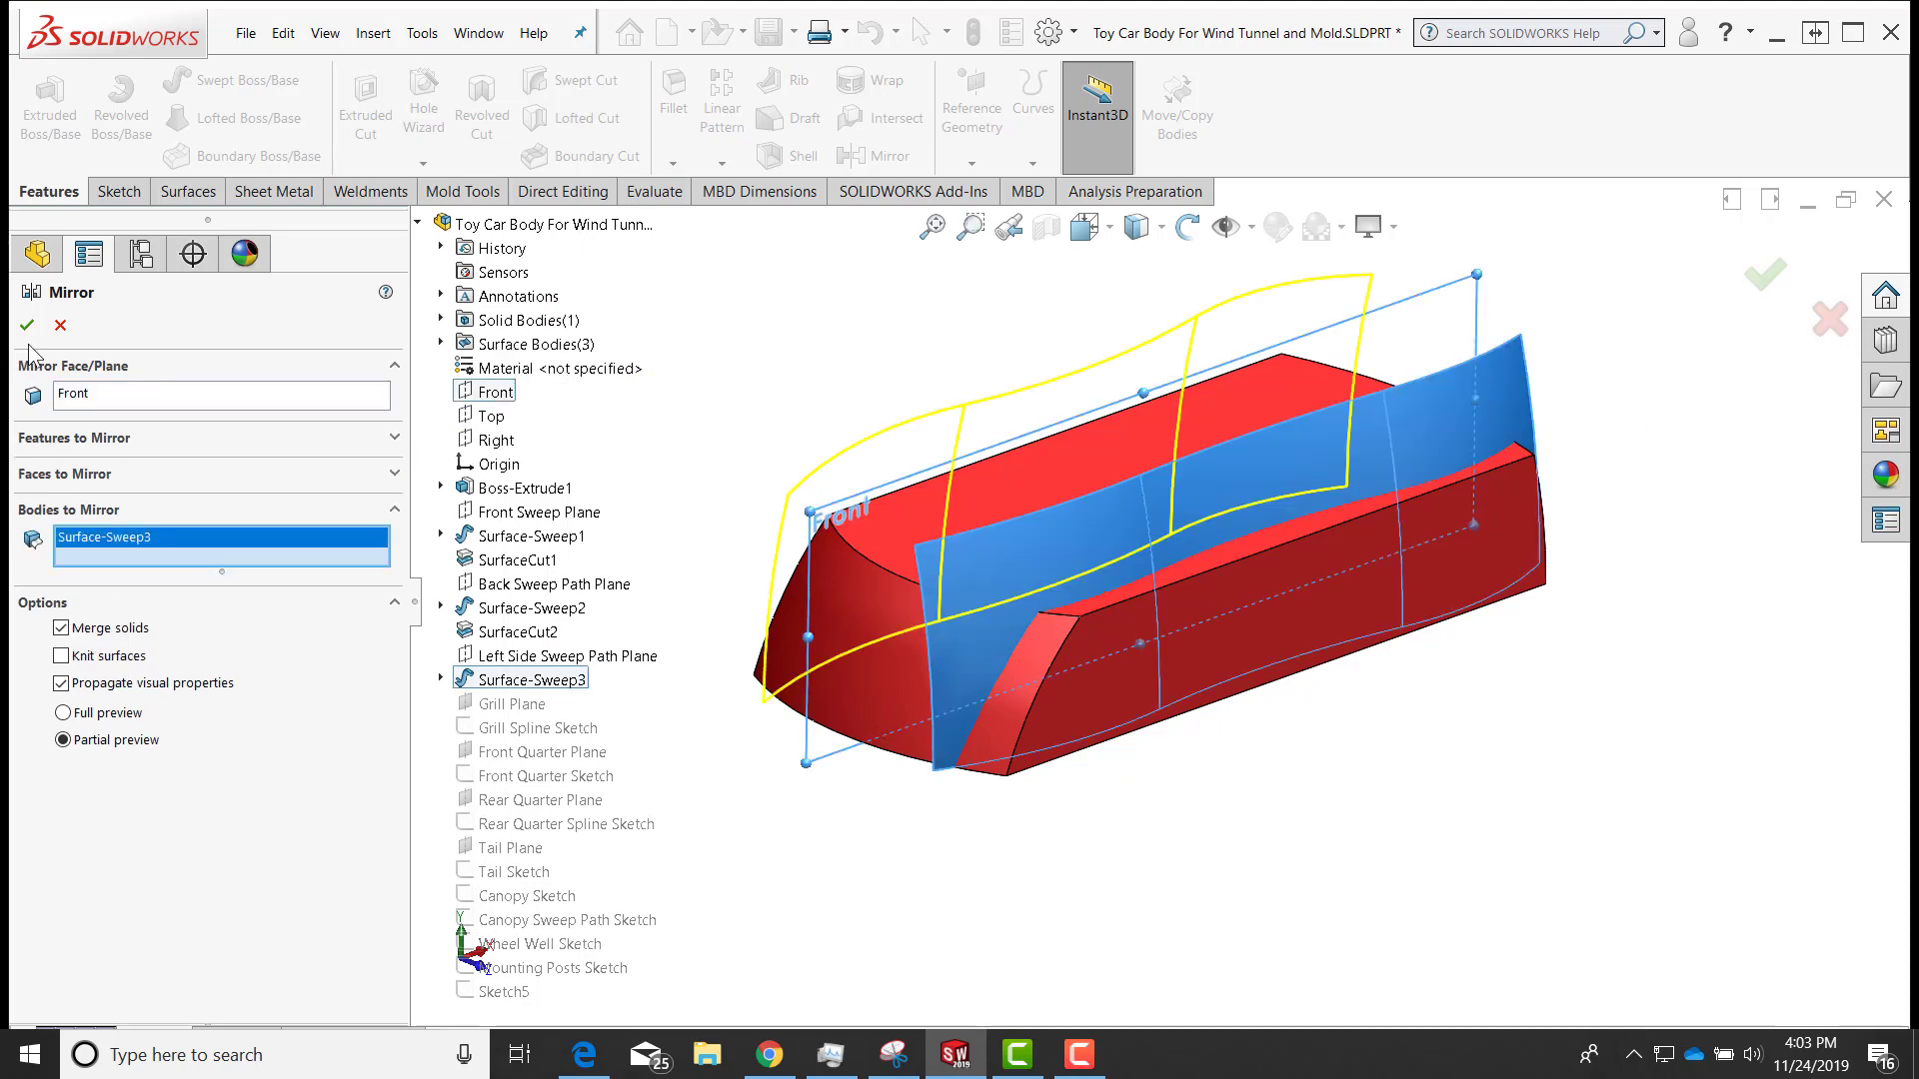
left_click(27, 325)
key("shift+Left")
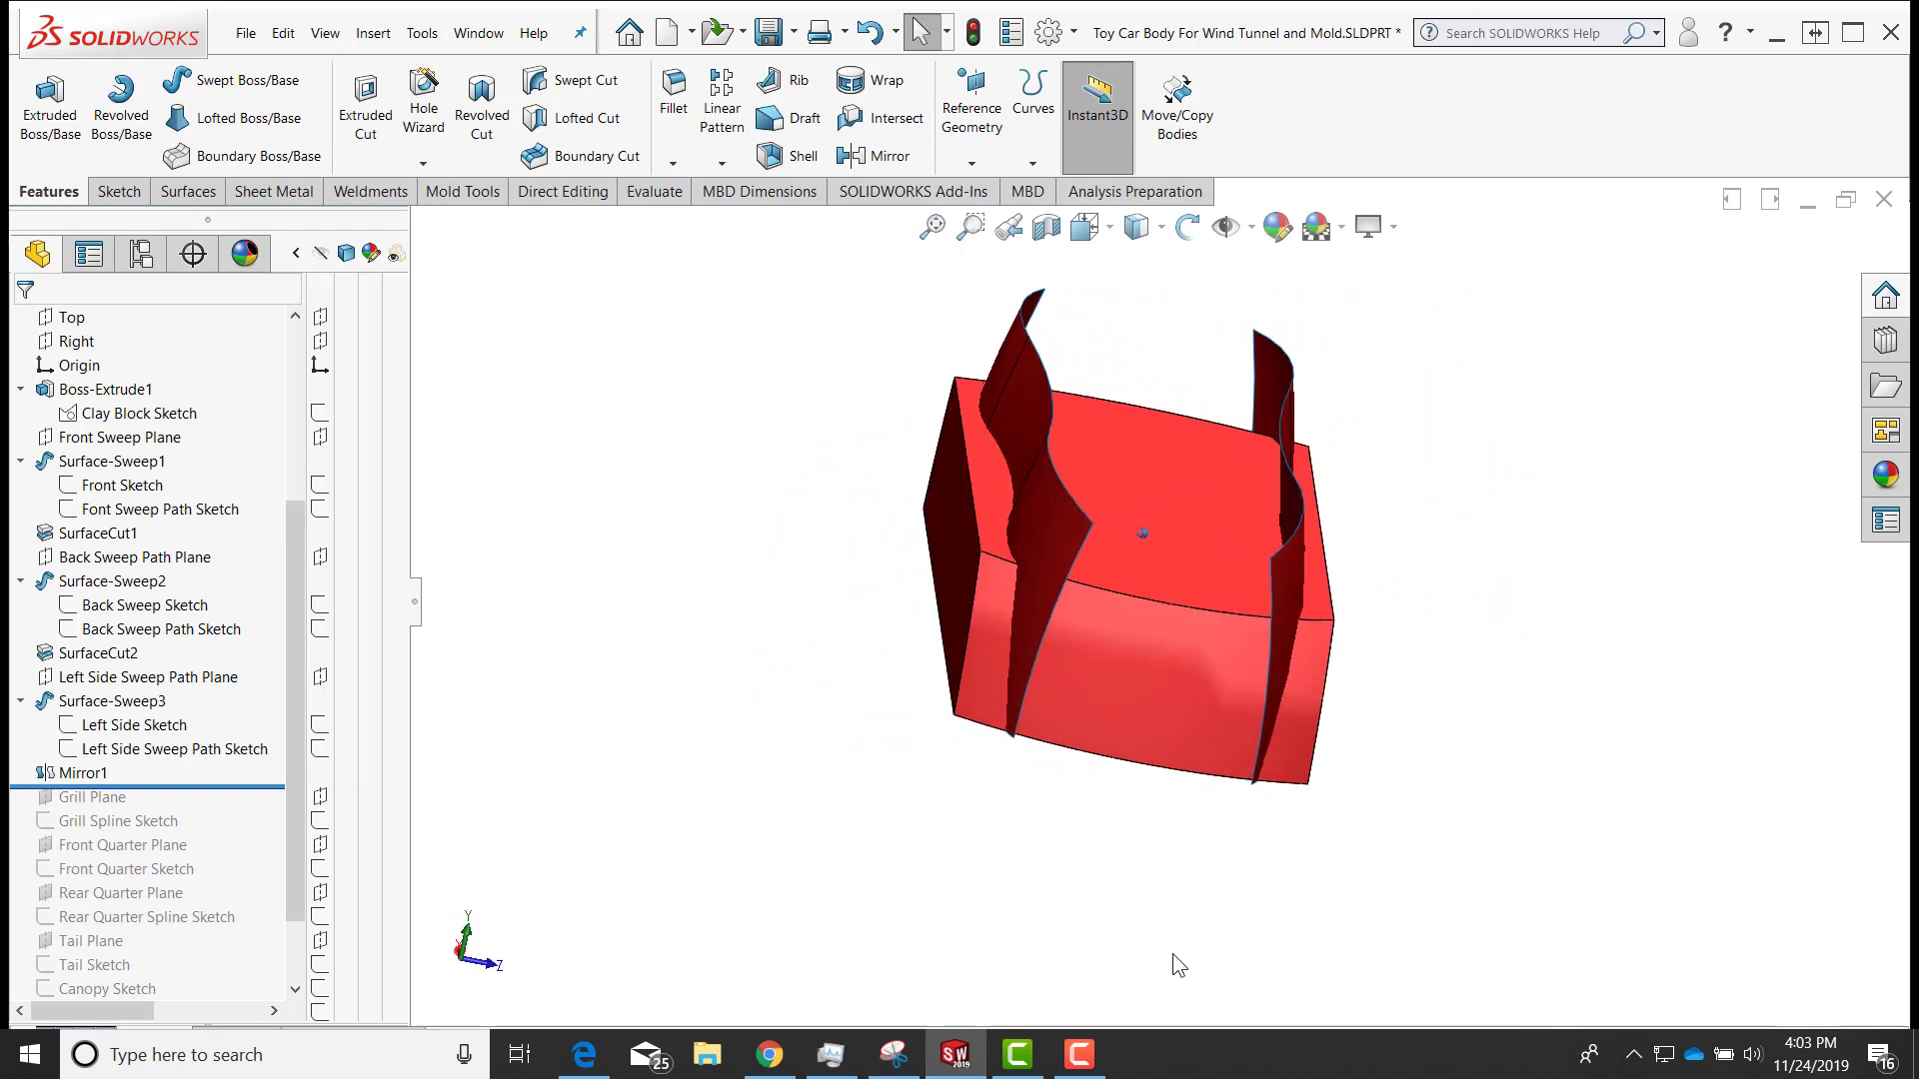
key("ctrl+7")
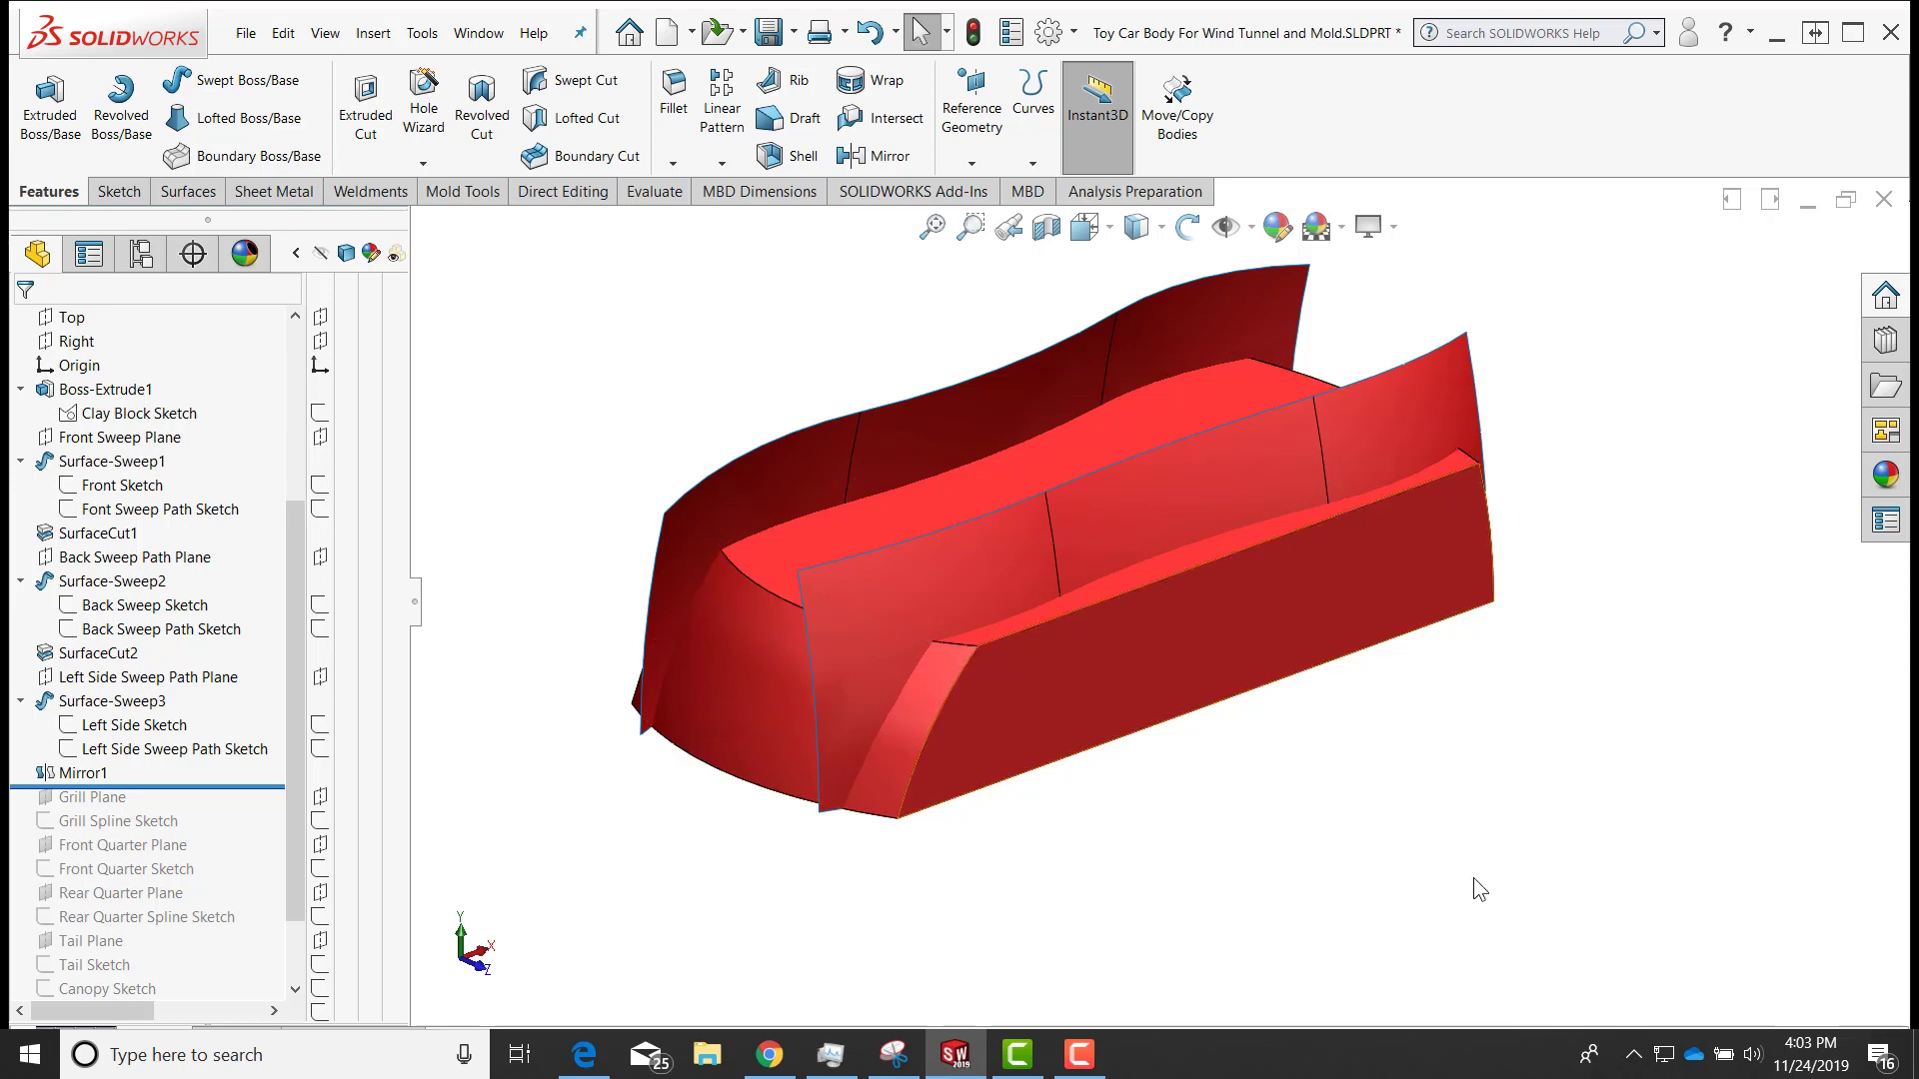
Start a Split of all bodies using the mirrored surface and the left side swept surface as trim tools, and cut the bodies
key("Right")
left_click(372, 33)
mouse_move(410, 121)
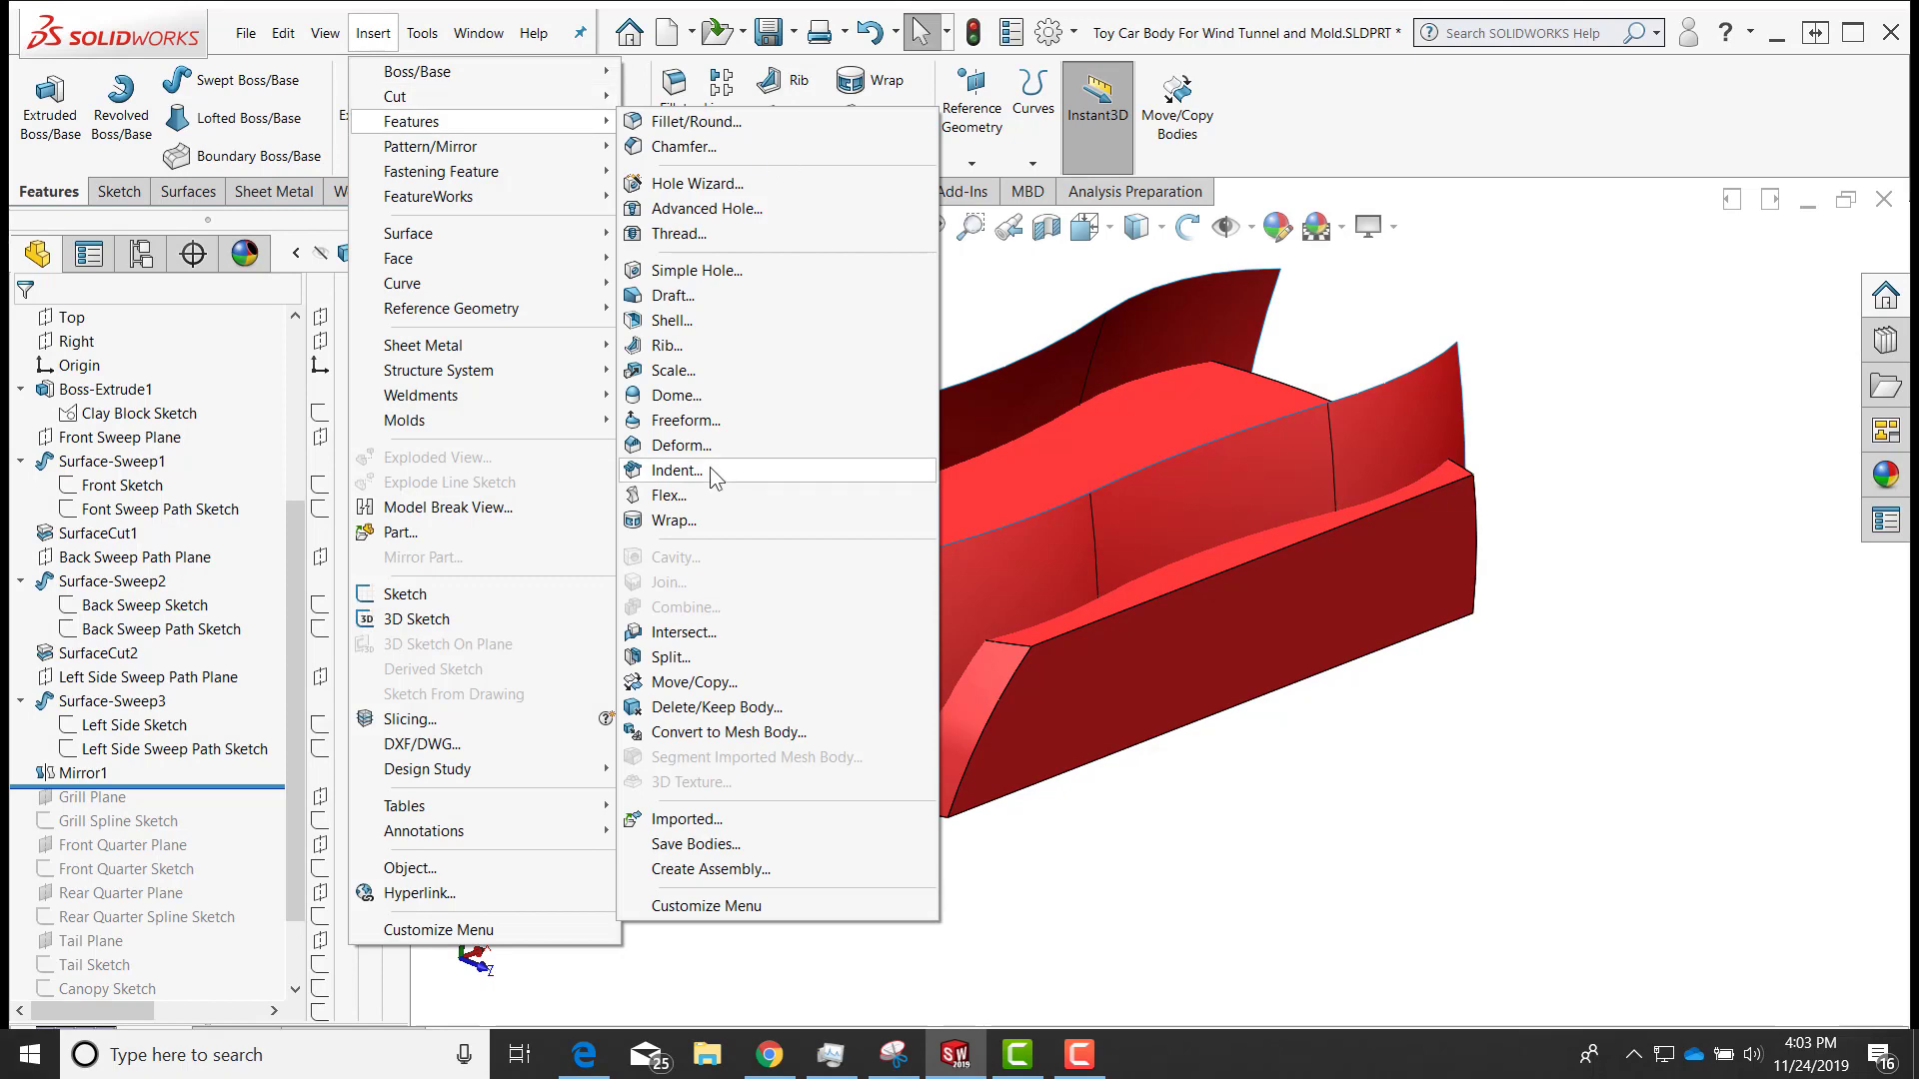
left_click(672, 657)
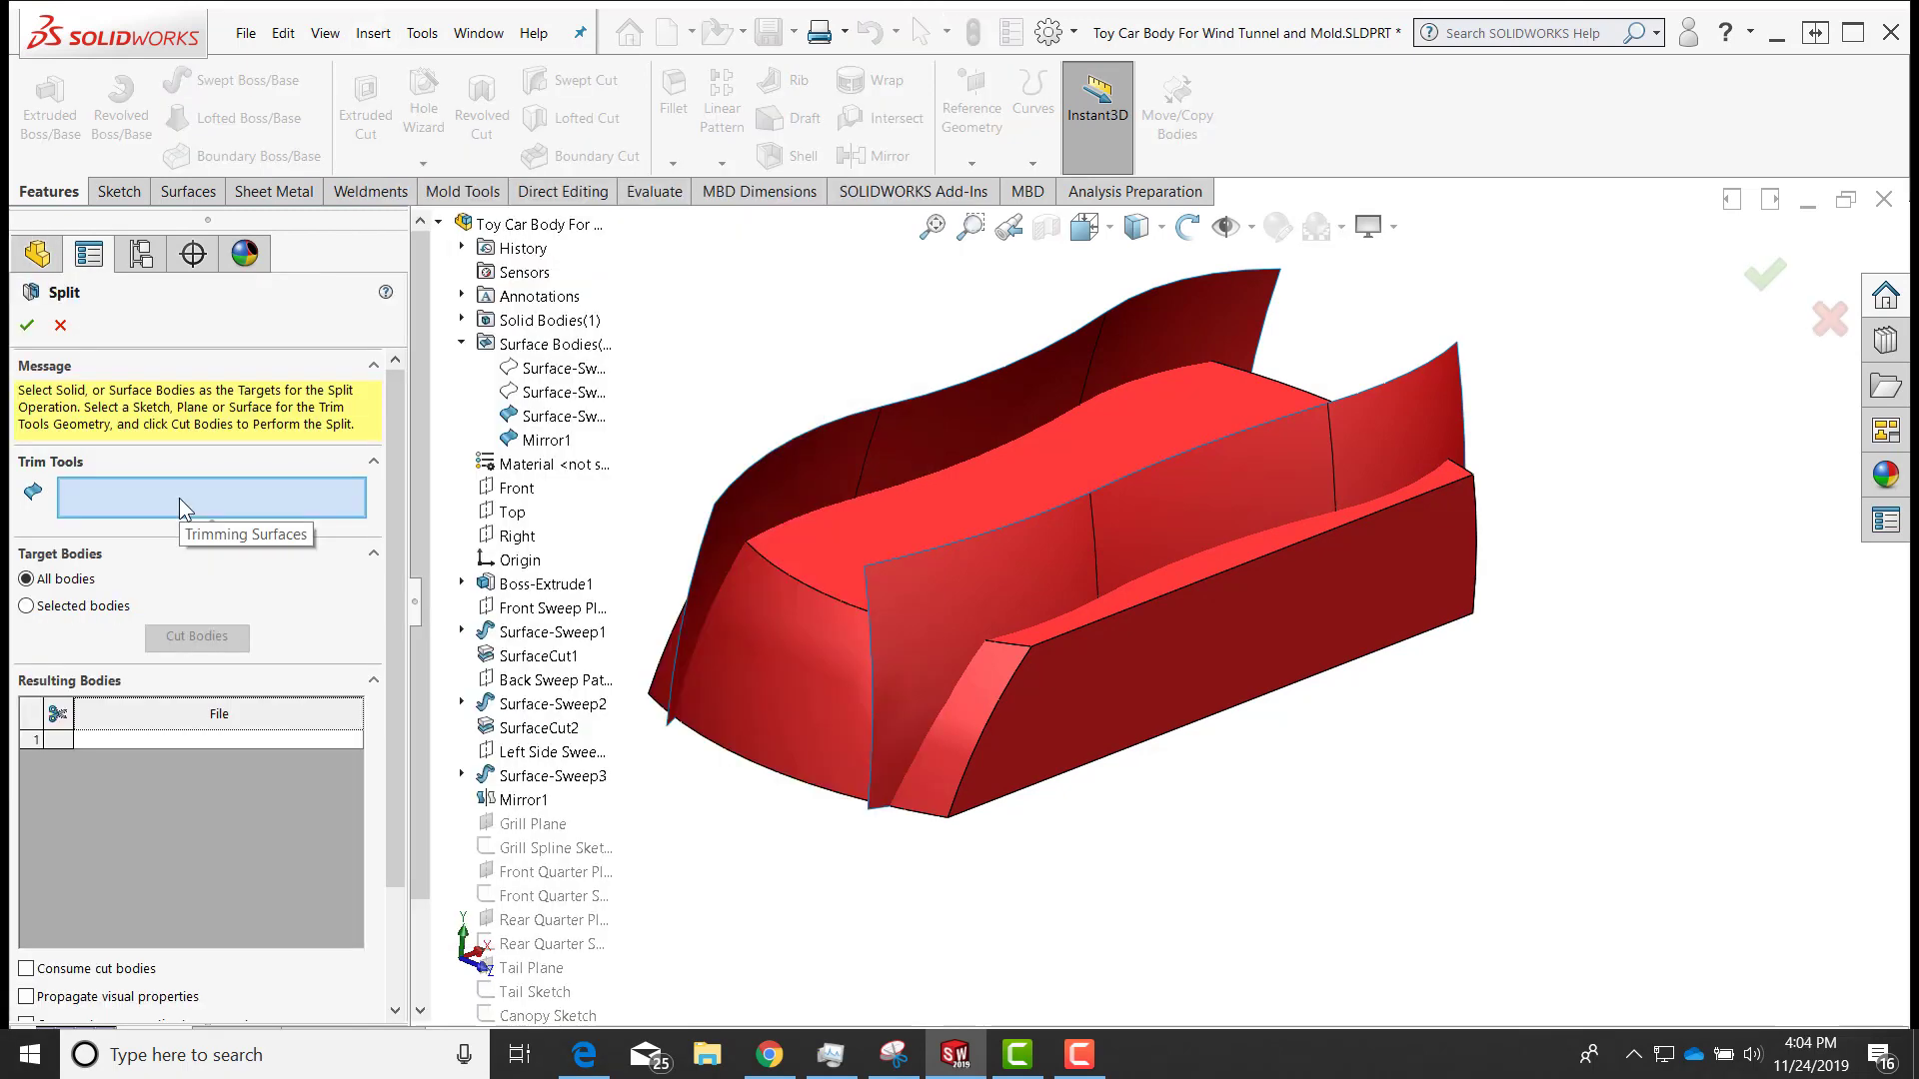
left_click(805, 446)
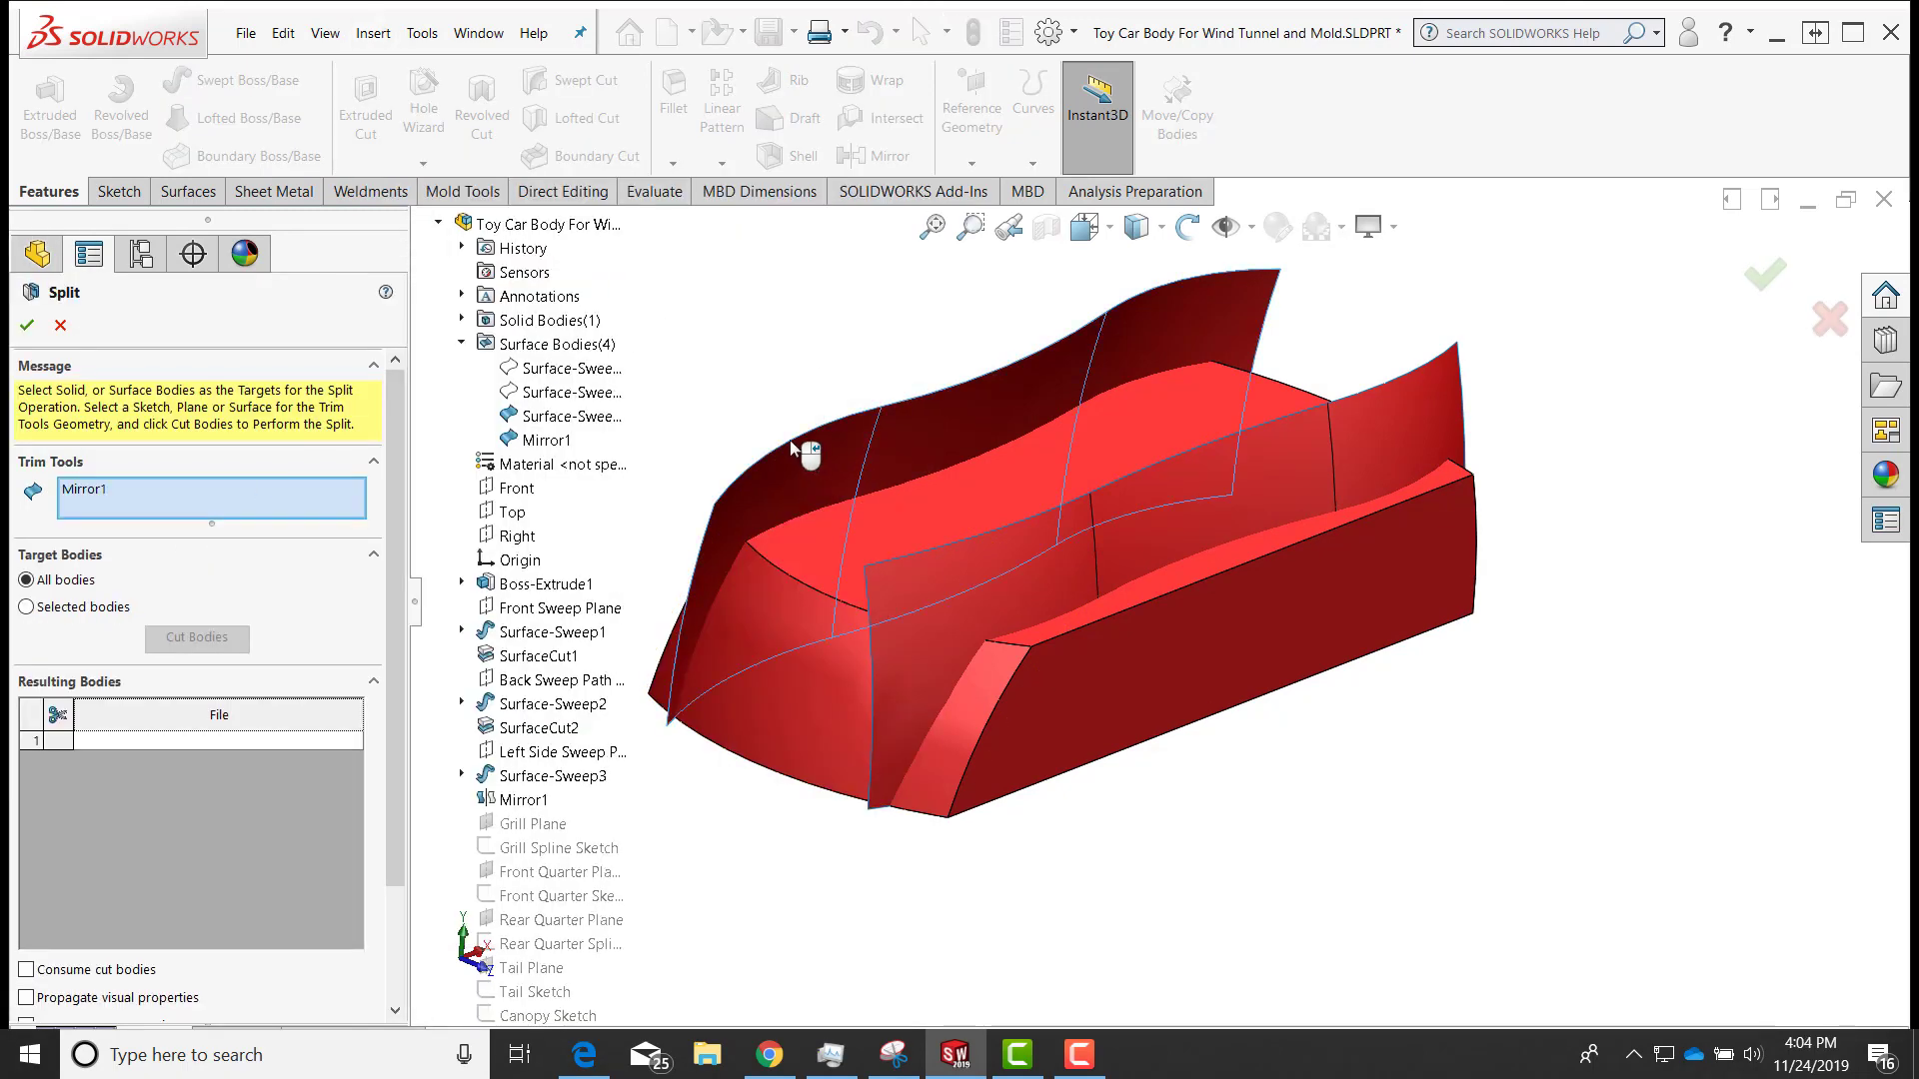
left_click(1498, 402)
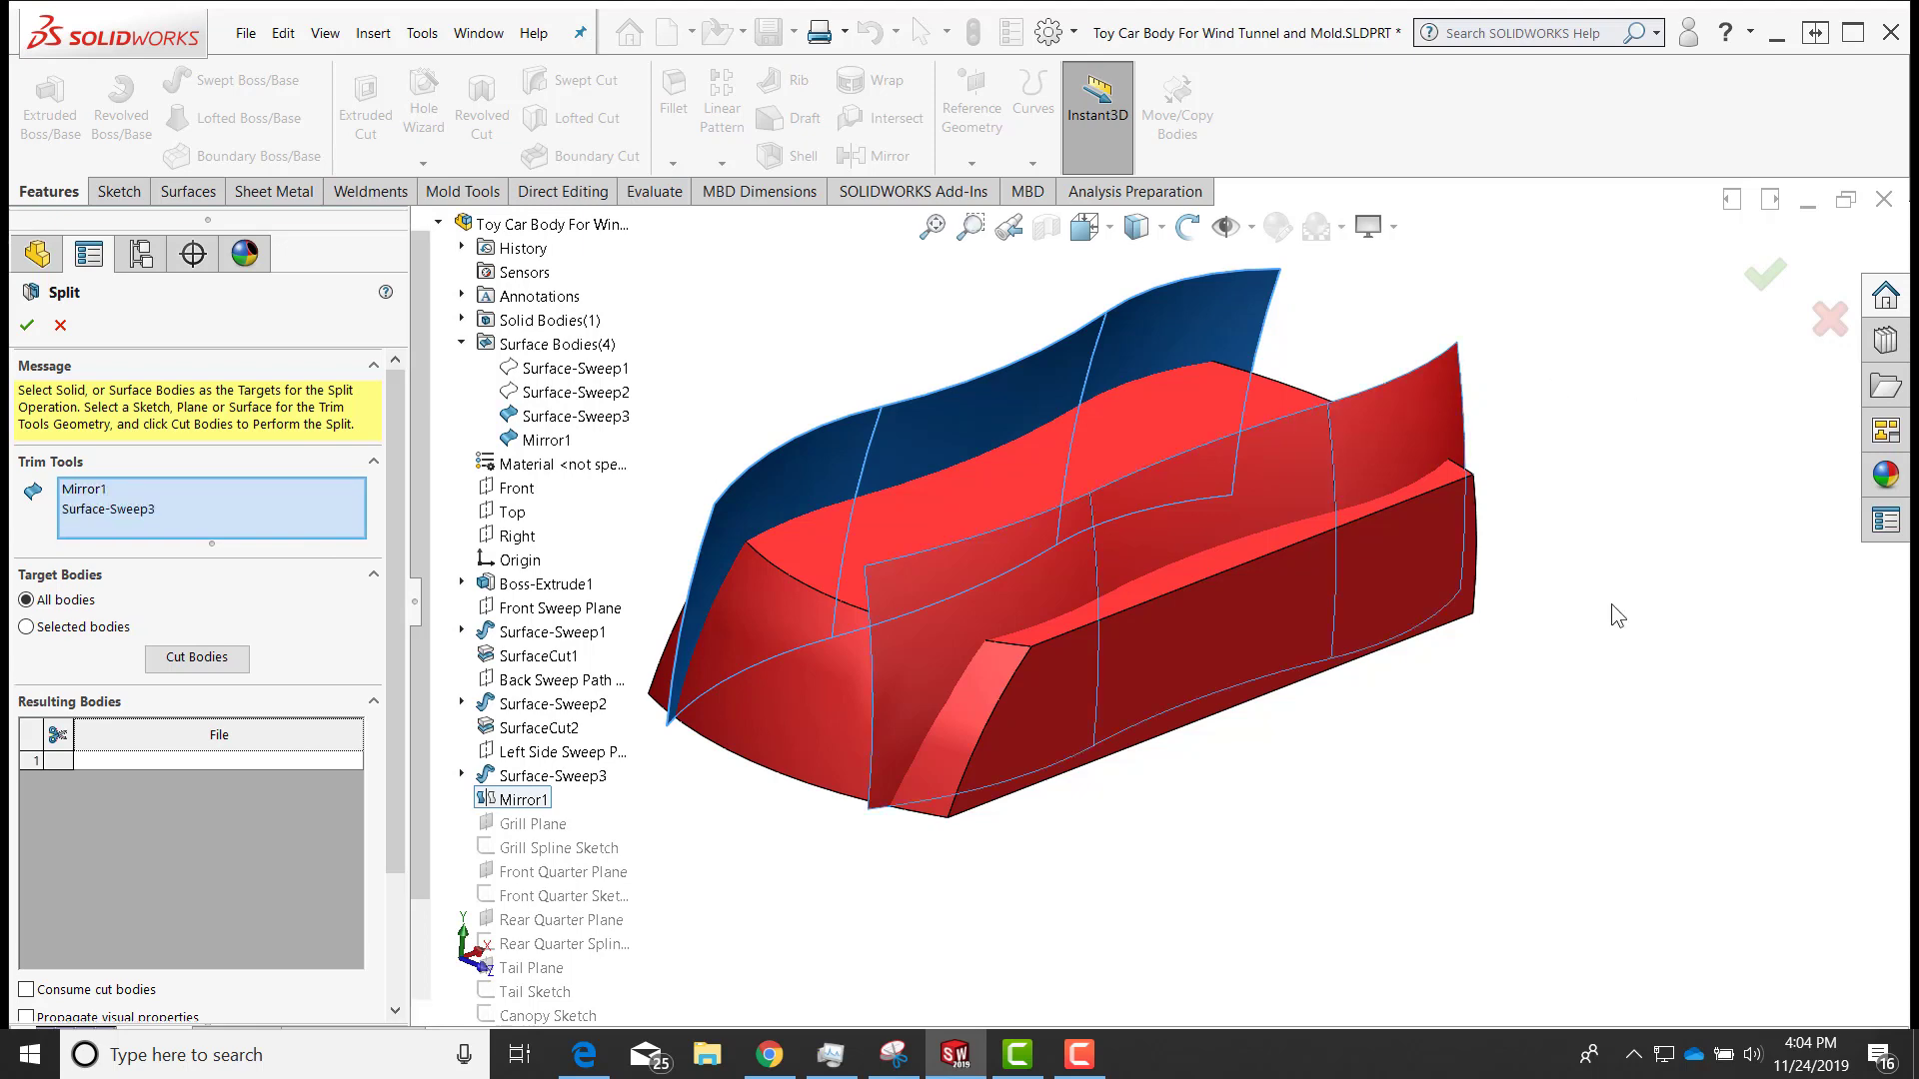
left_click(181, 662)
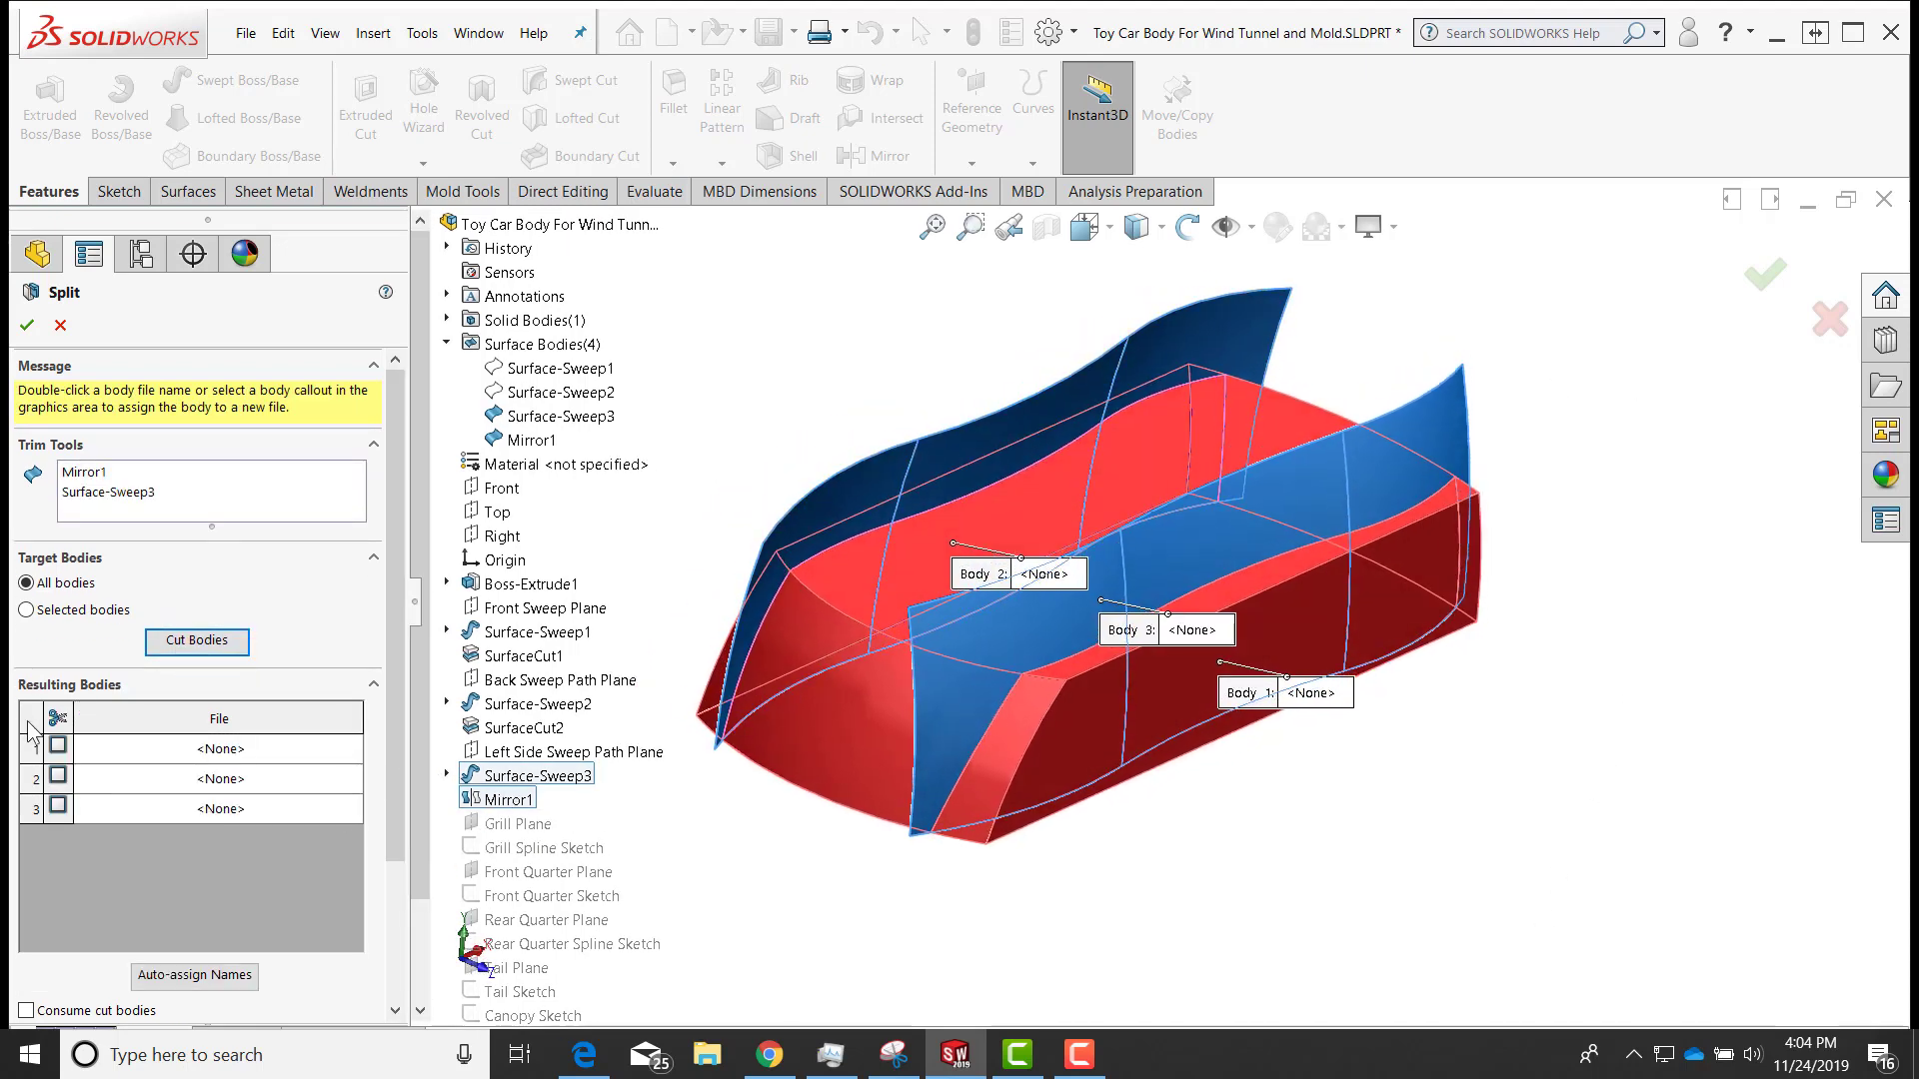
Mark body 3 as a resulting body, turn on consuming of cut bodies, and complete the split
left_click(57, 808)
scroll(384, 762, "down", 3)
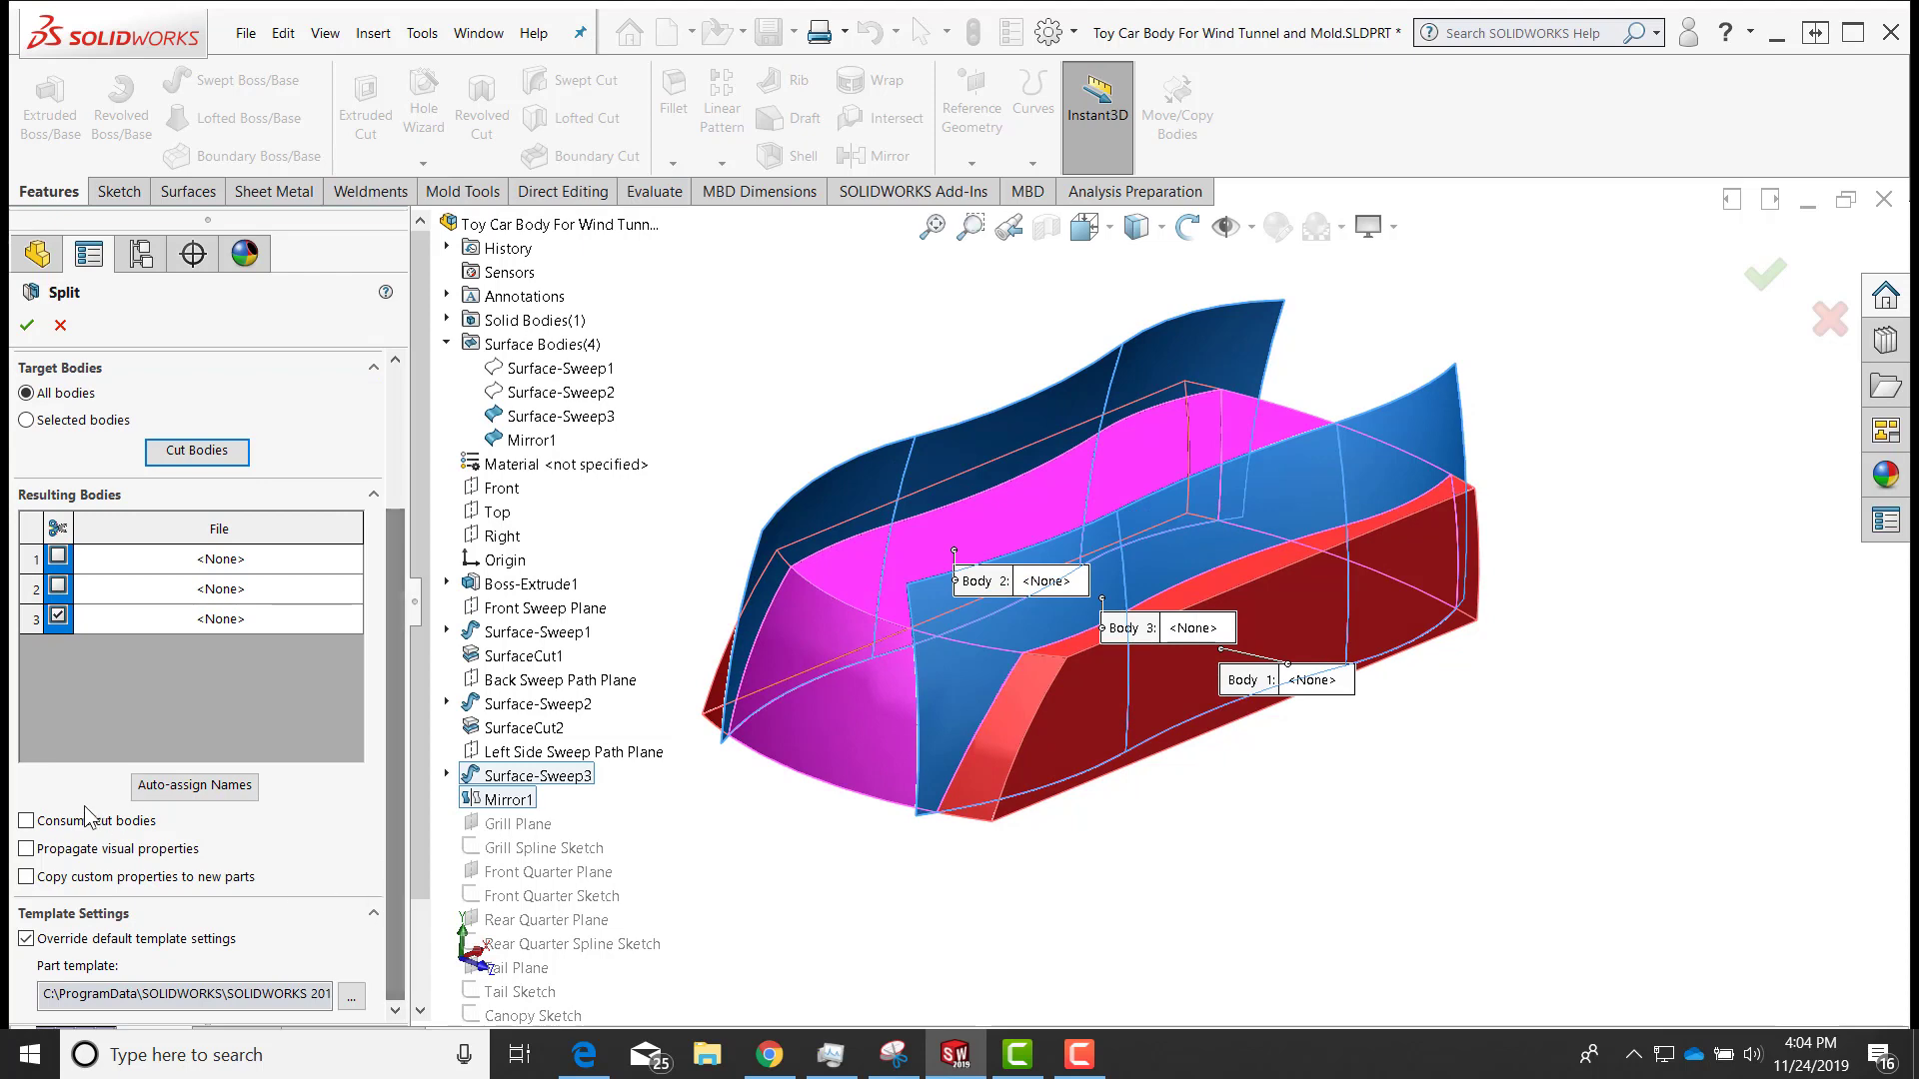
middle_click_drag(975, 823, 1002, 843)
middle_click_drag(412, 636, 63, 451)
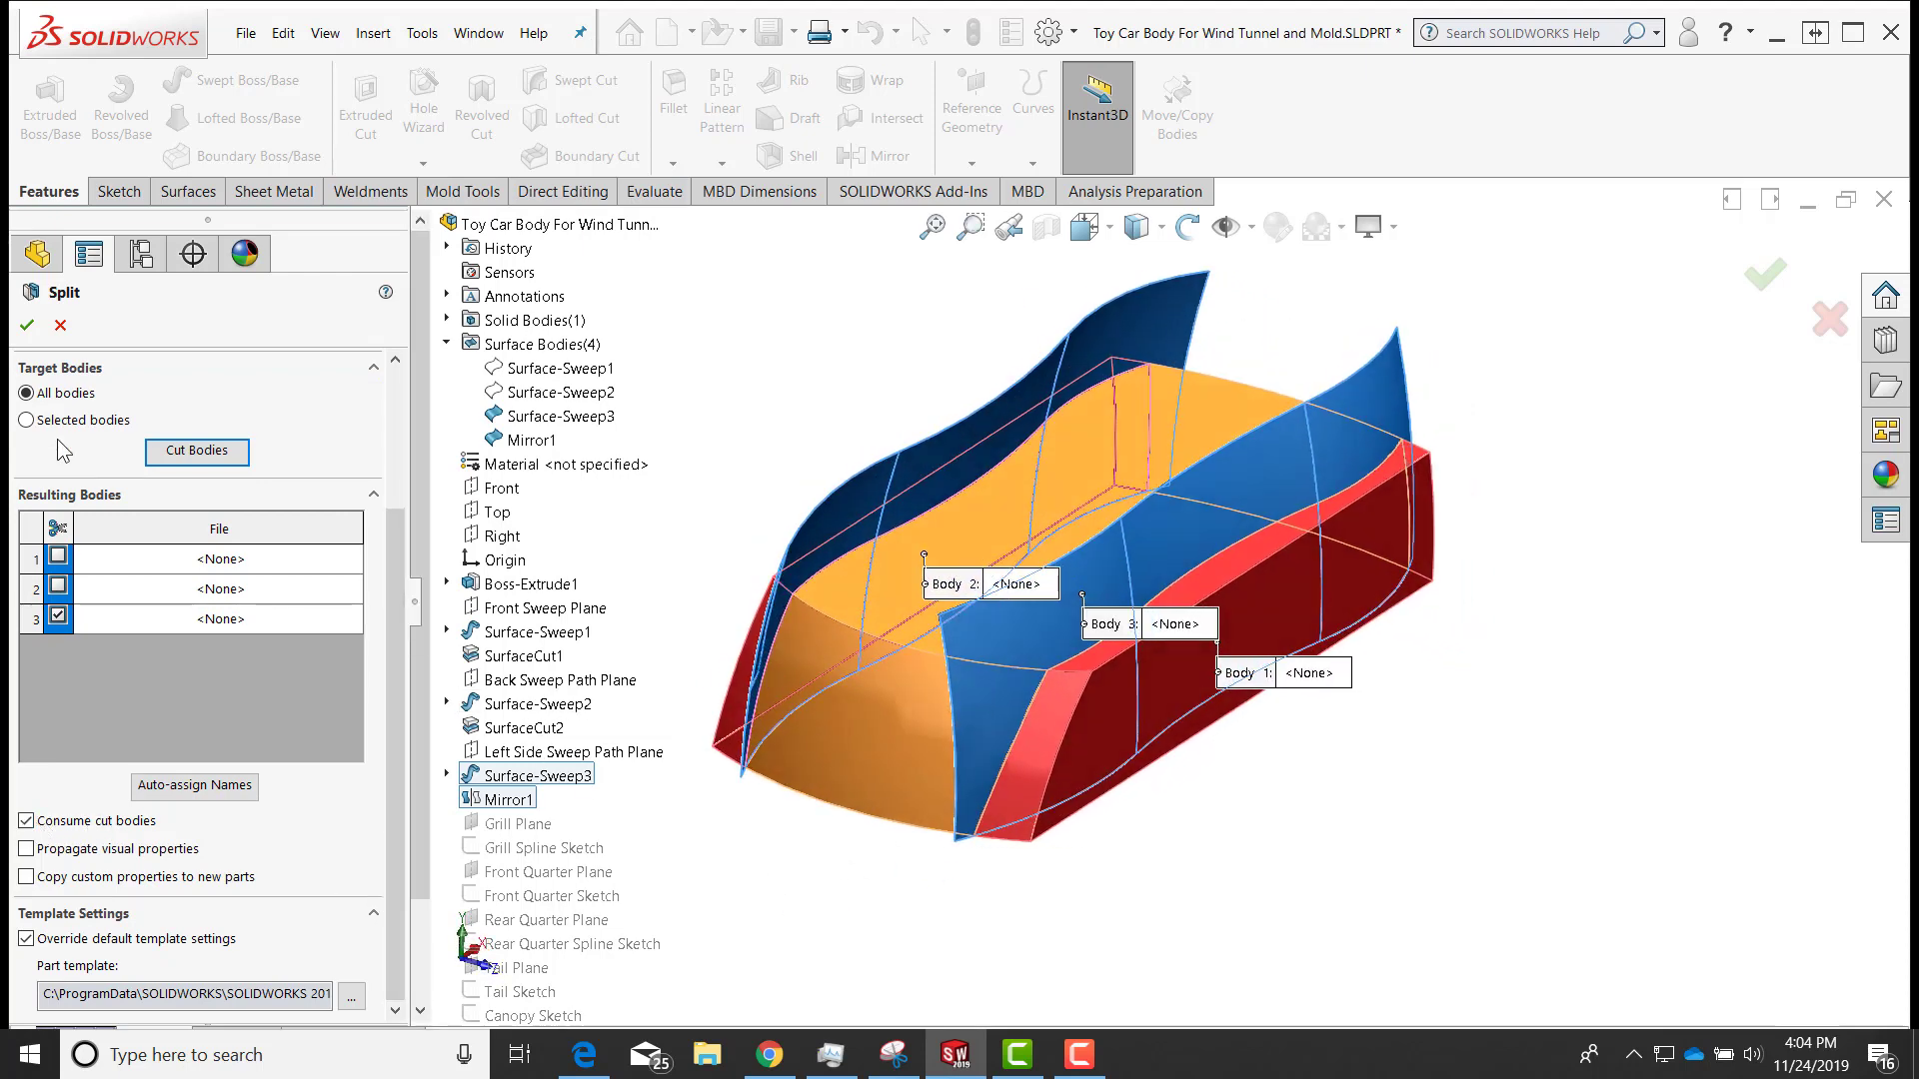
left_click(27, 325)
middle_click_drag(430, 700, 793, 676)
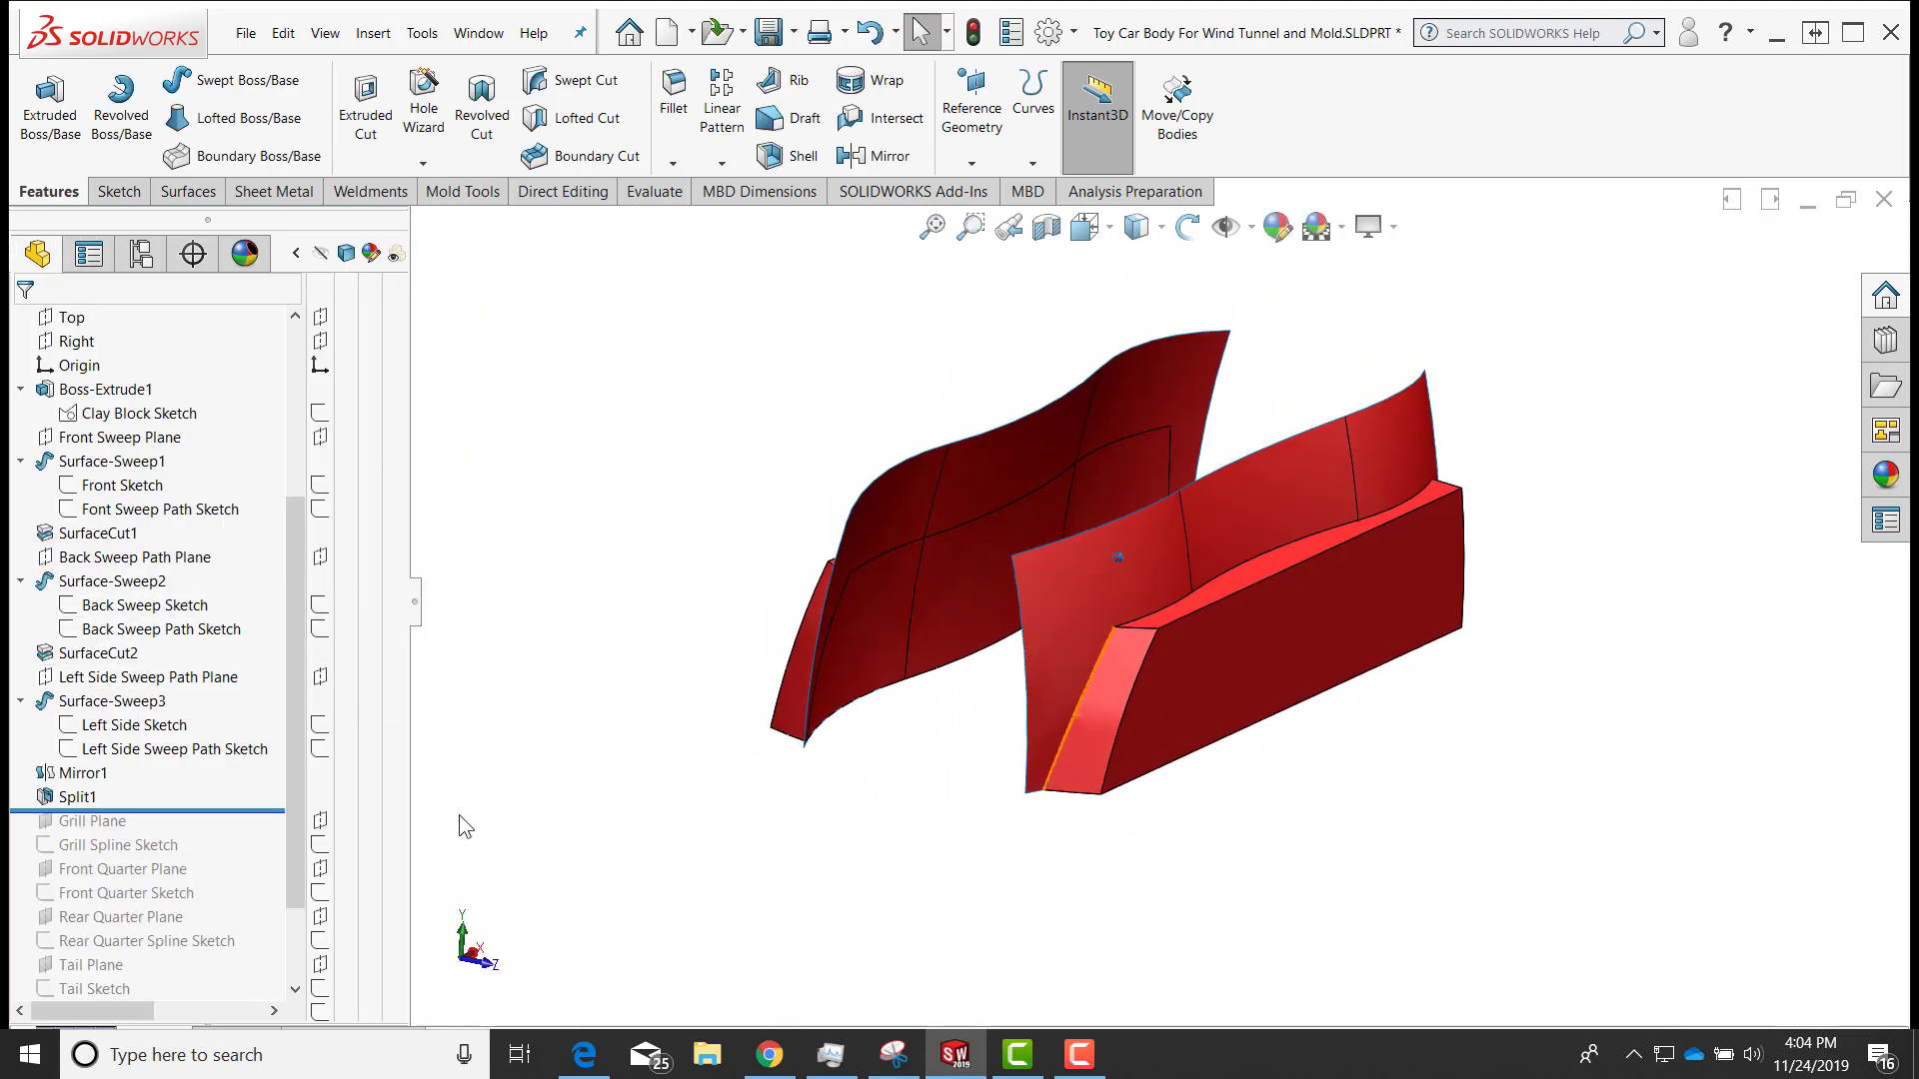
Edit the split so bodies 1 and 2, the outer side pieces, are consumed and the central car body is kept
right_click(93, 800)
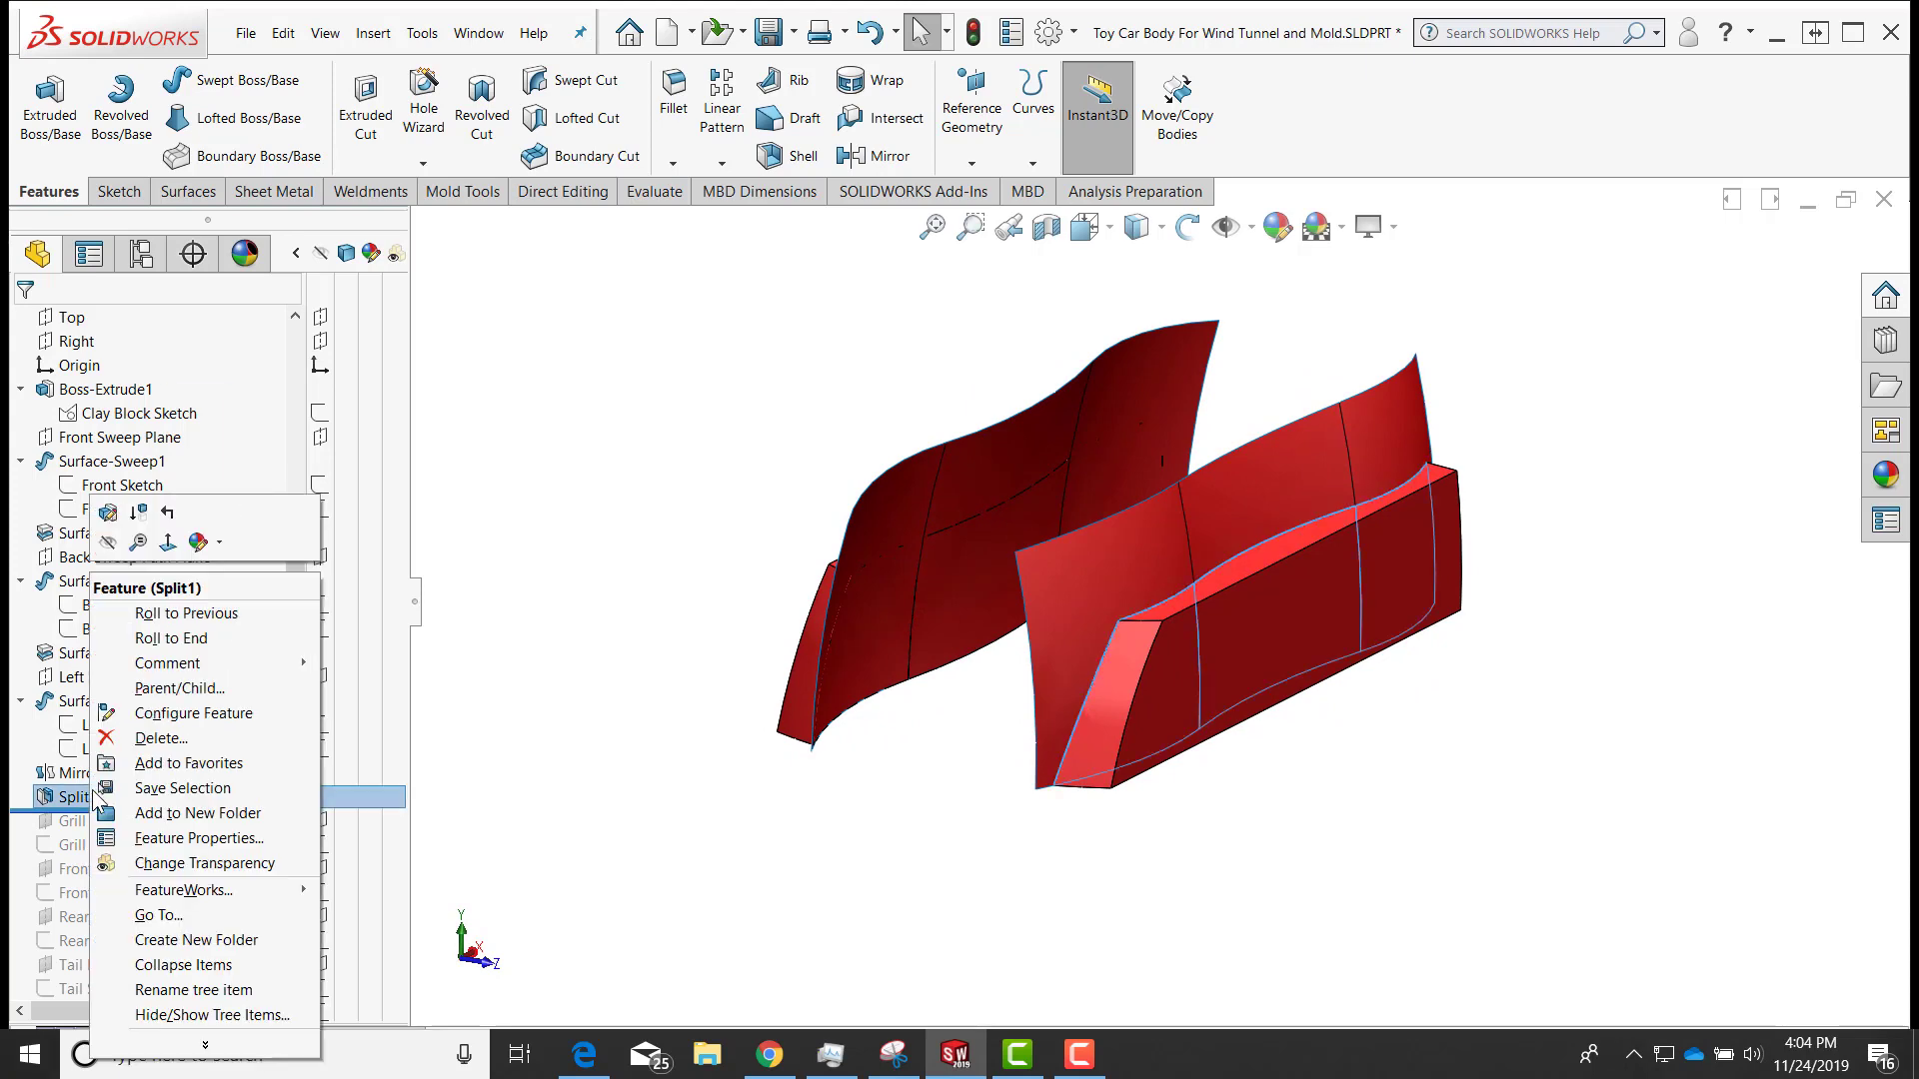
left_click(115, 545)
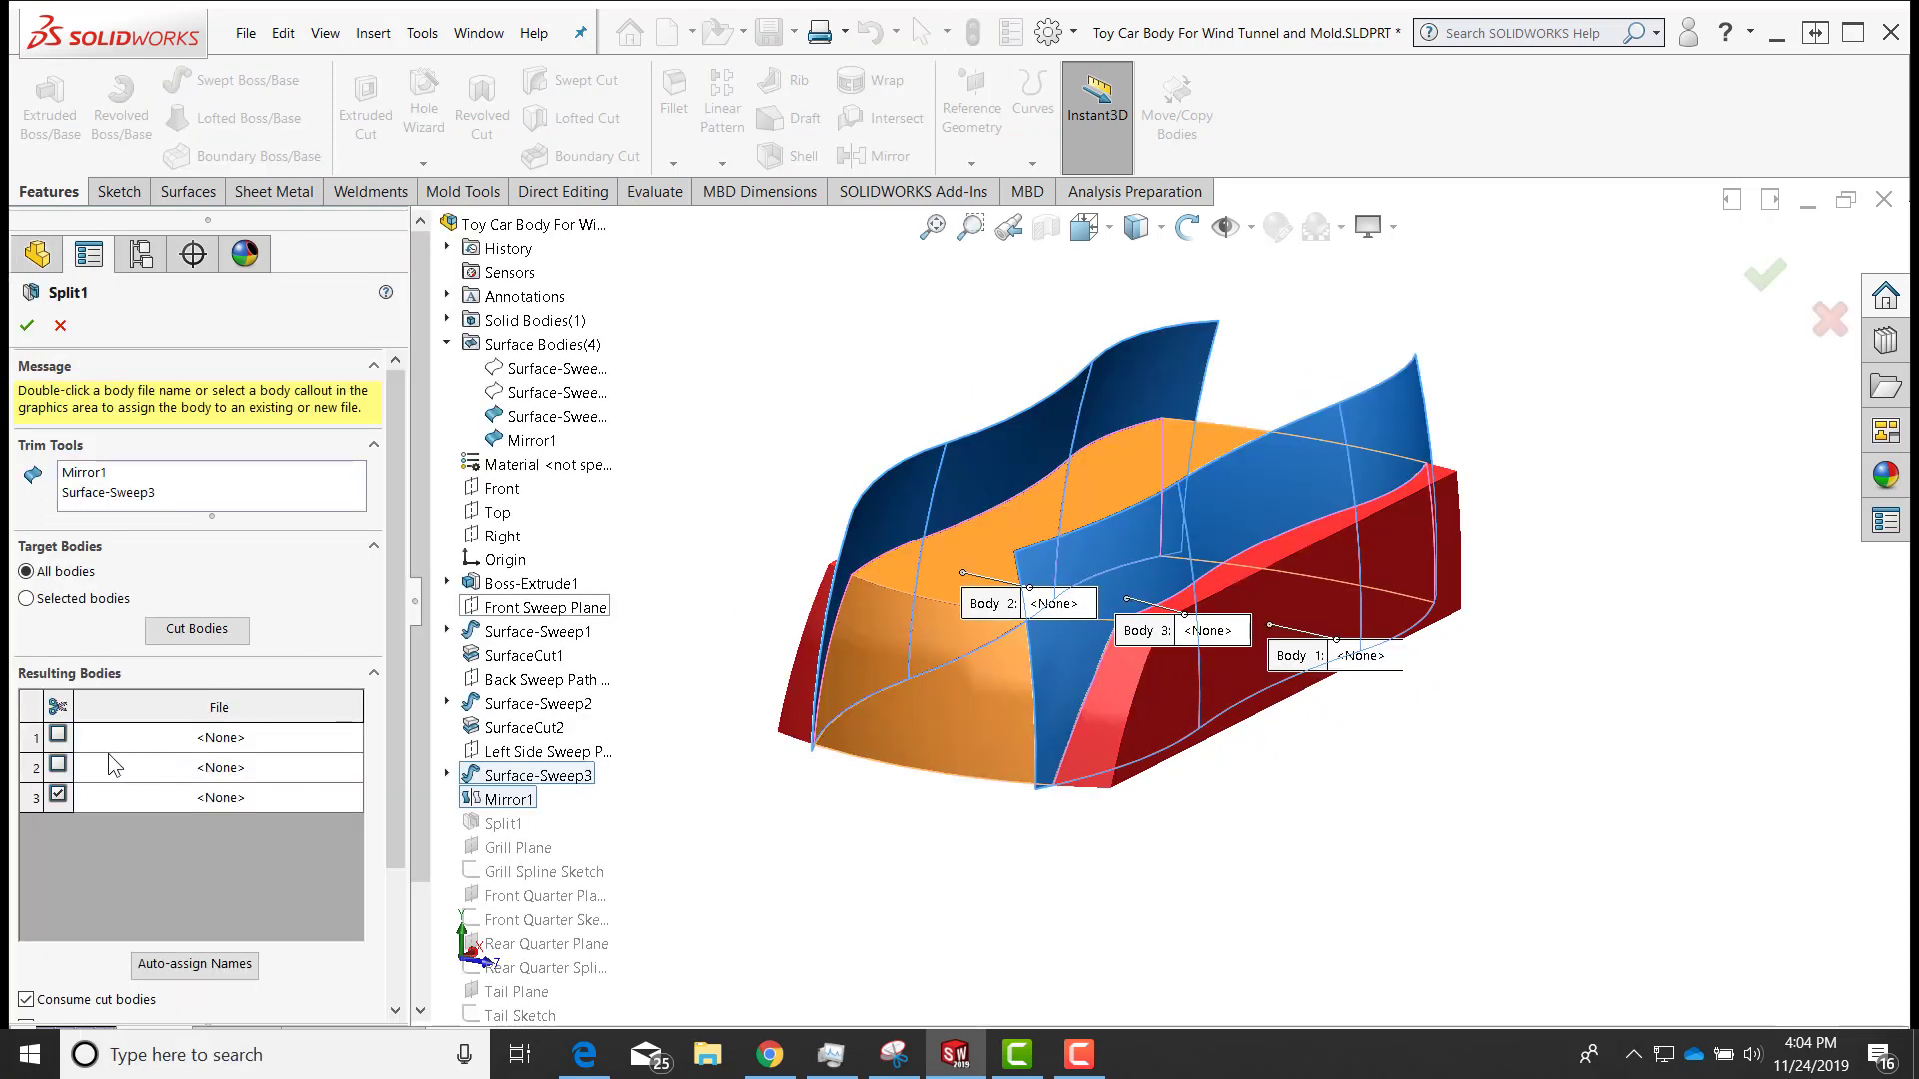
left_click(58, 765)
left_click(58, 735)
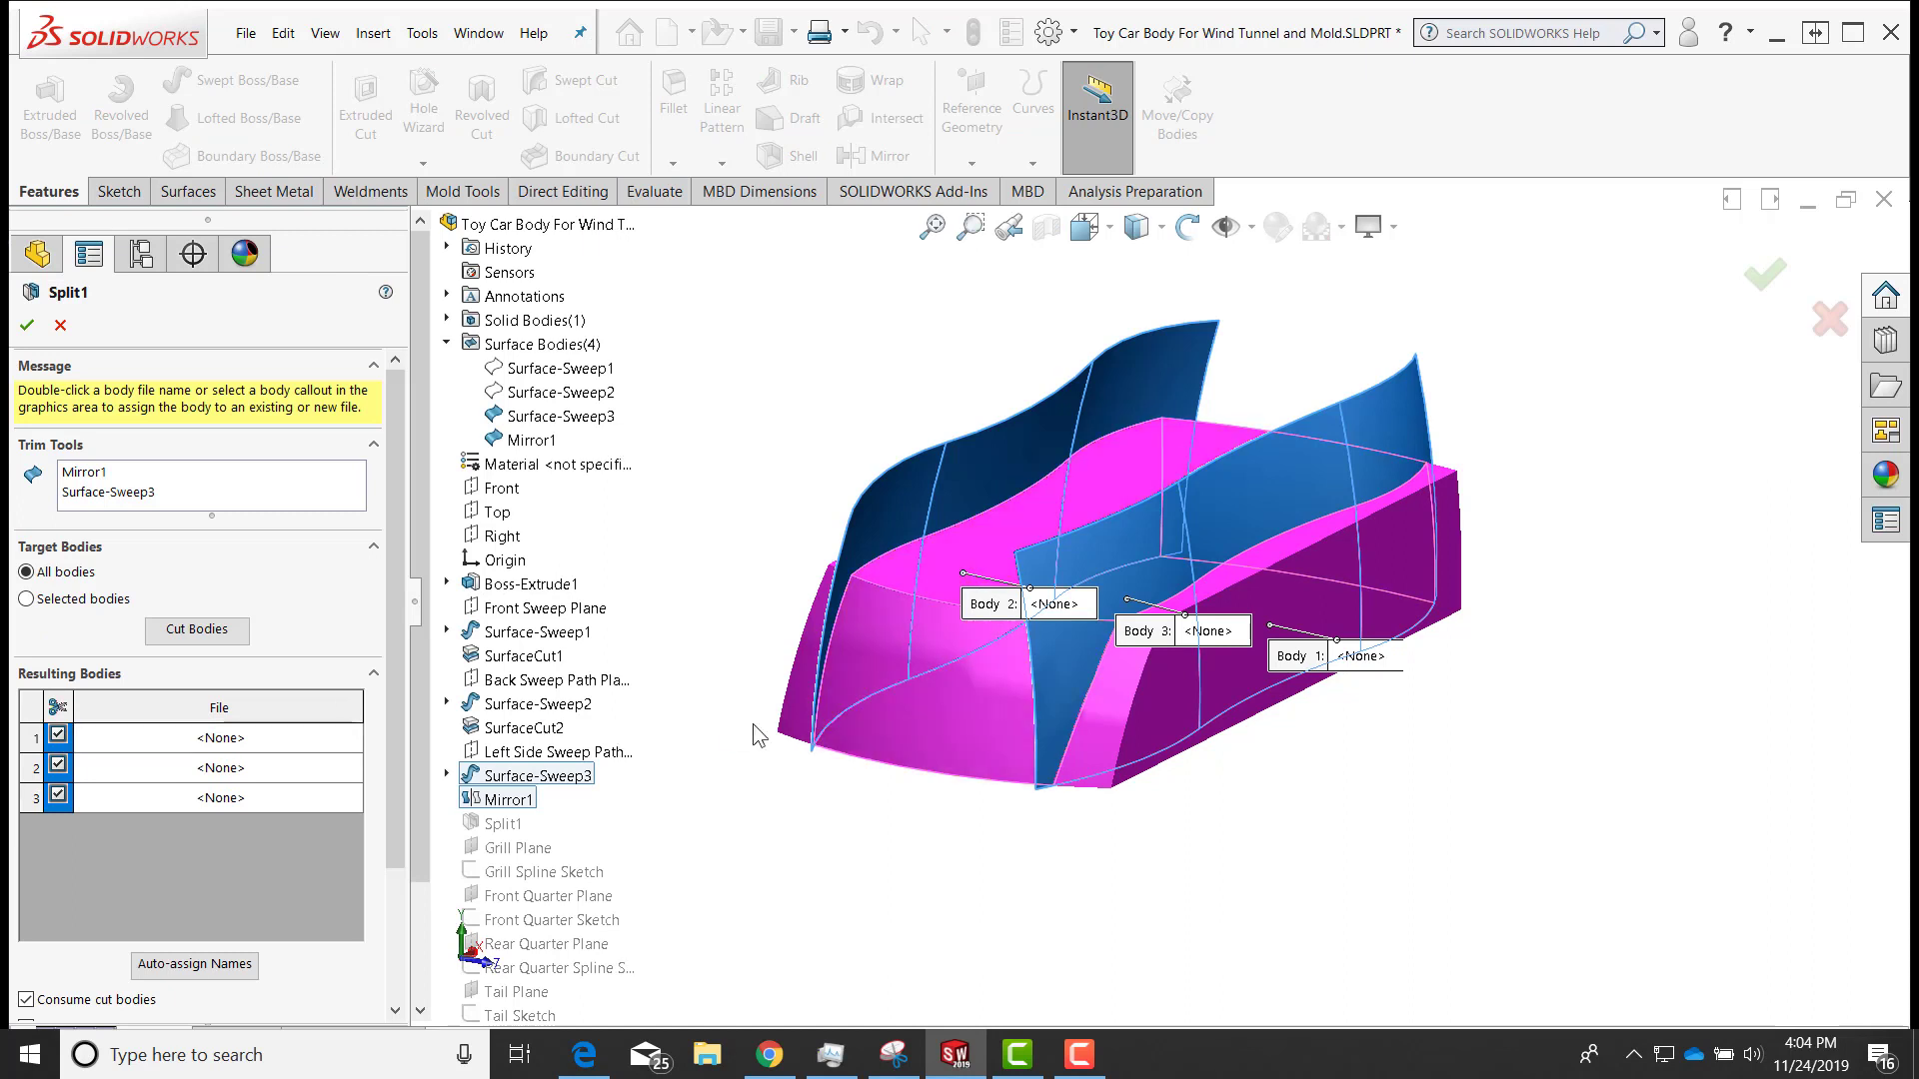
left_click(59, 735)
left_click(58, 797)
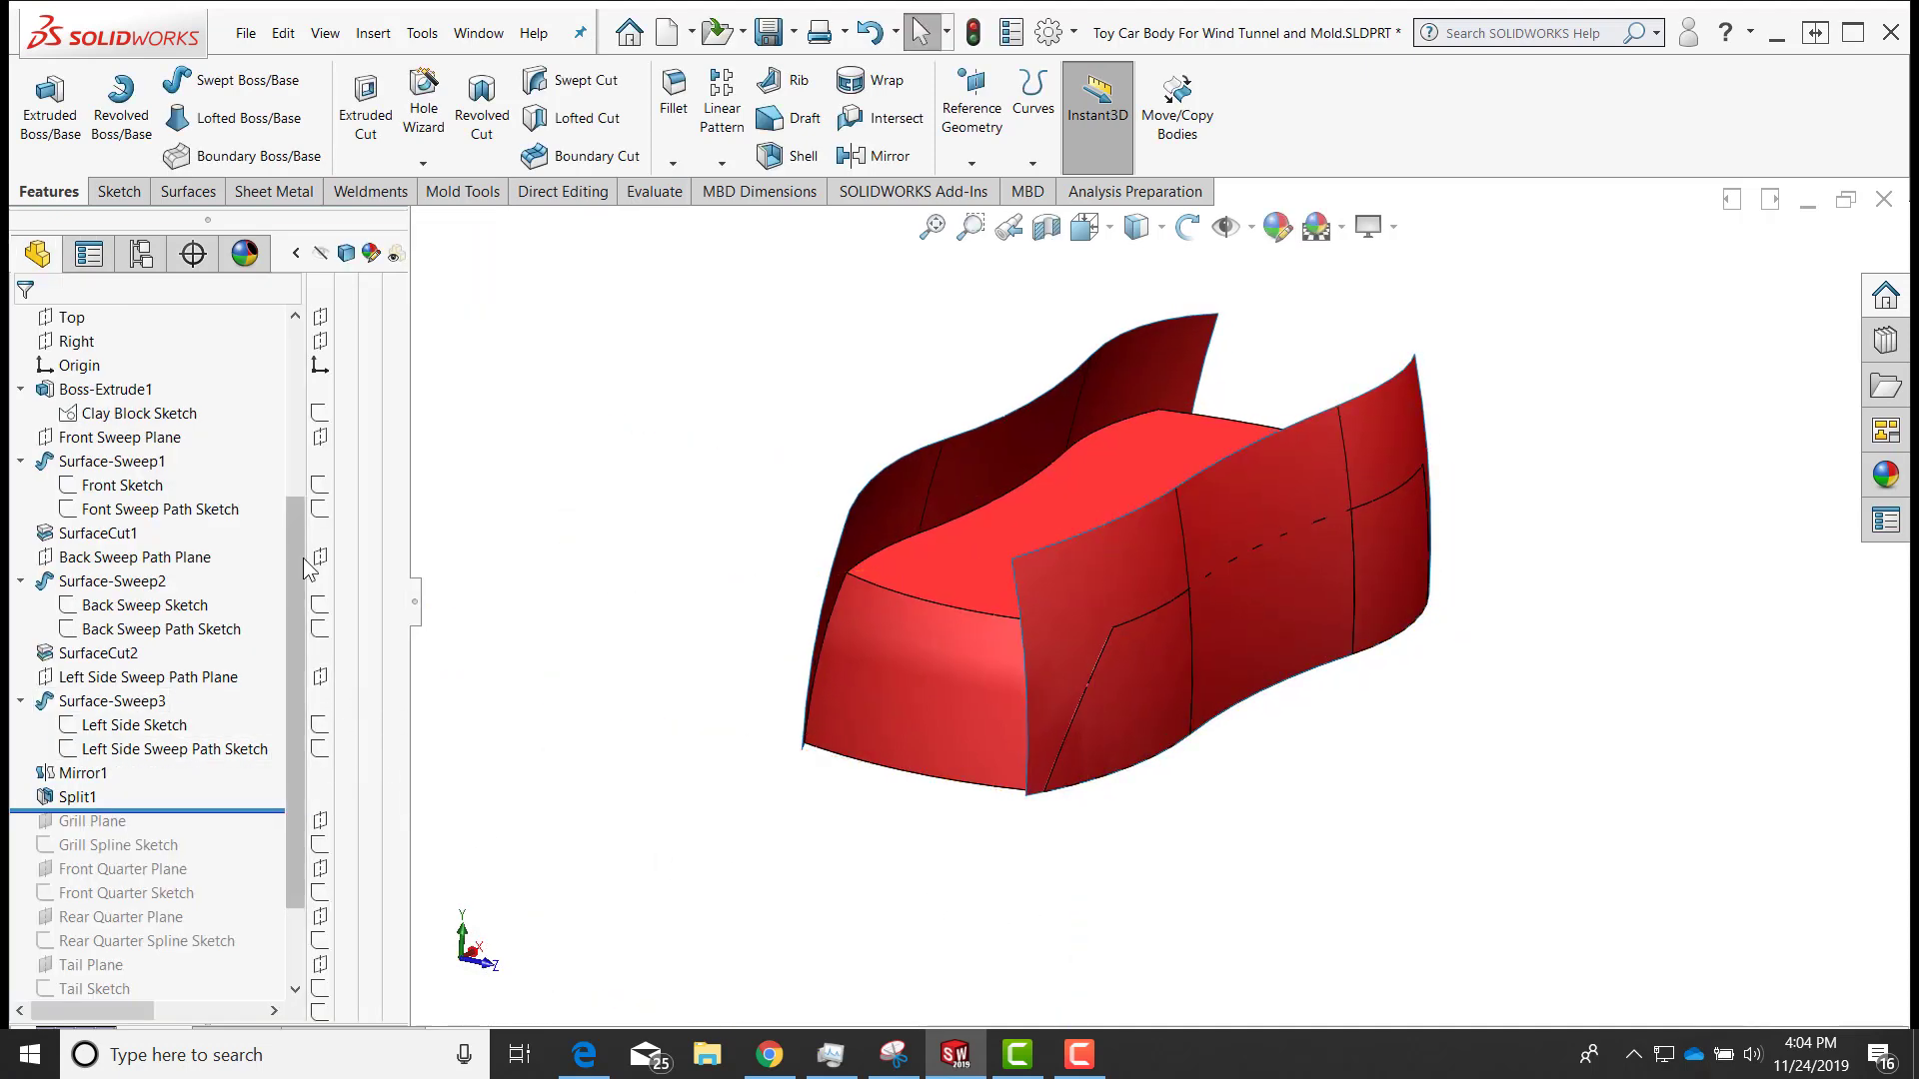
Hide the left side and mirrored surface bodies, and roll the model forward past the Tail Sketch
left_click_drag(301, 556, 292, 460)
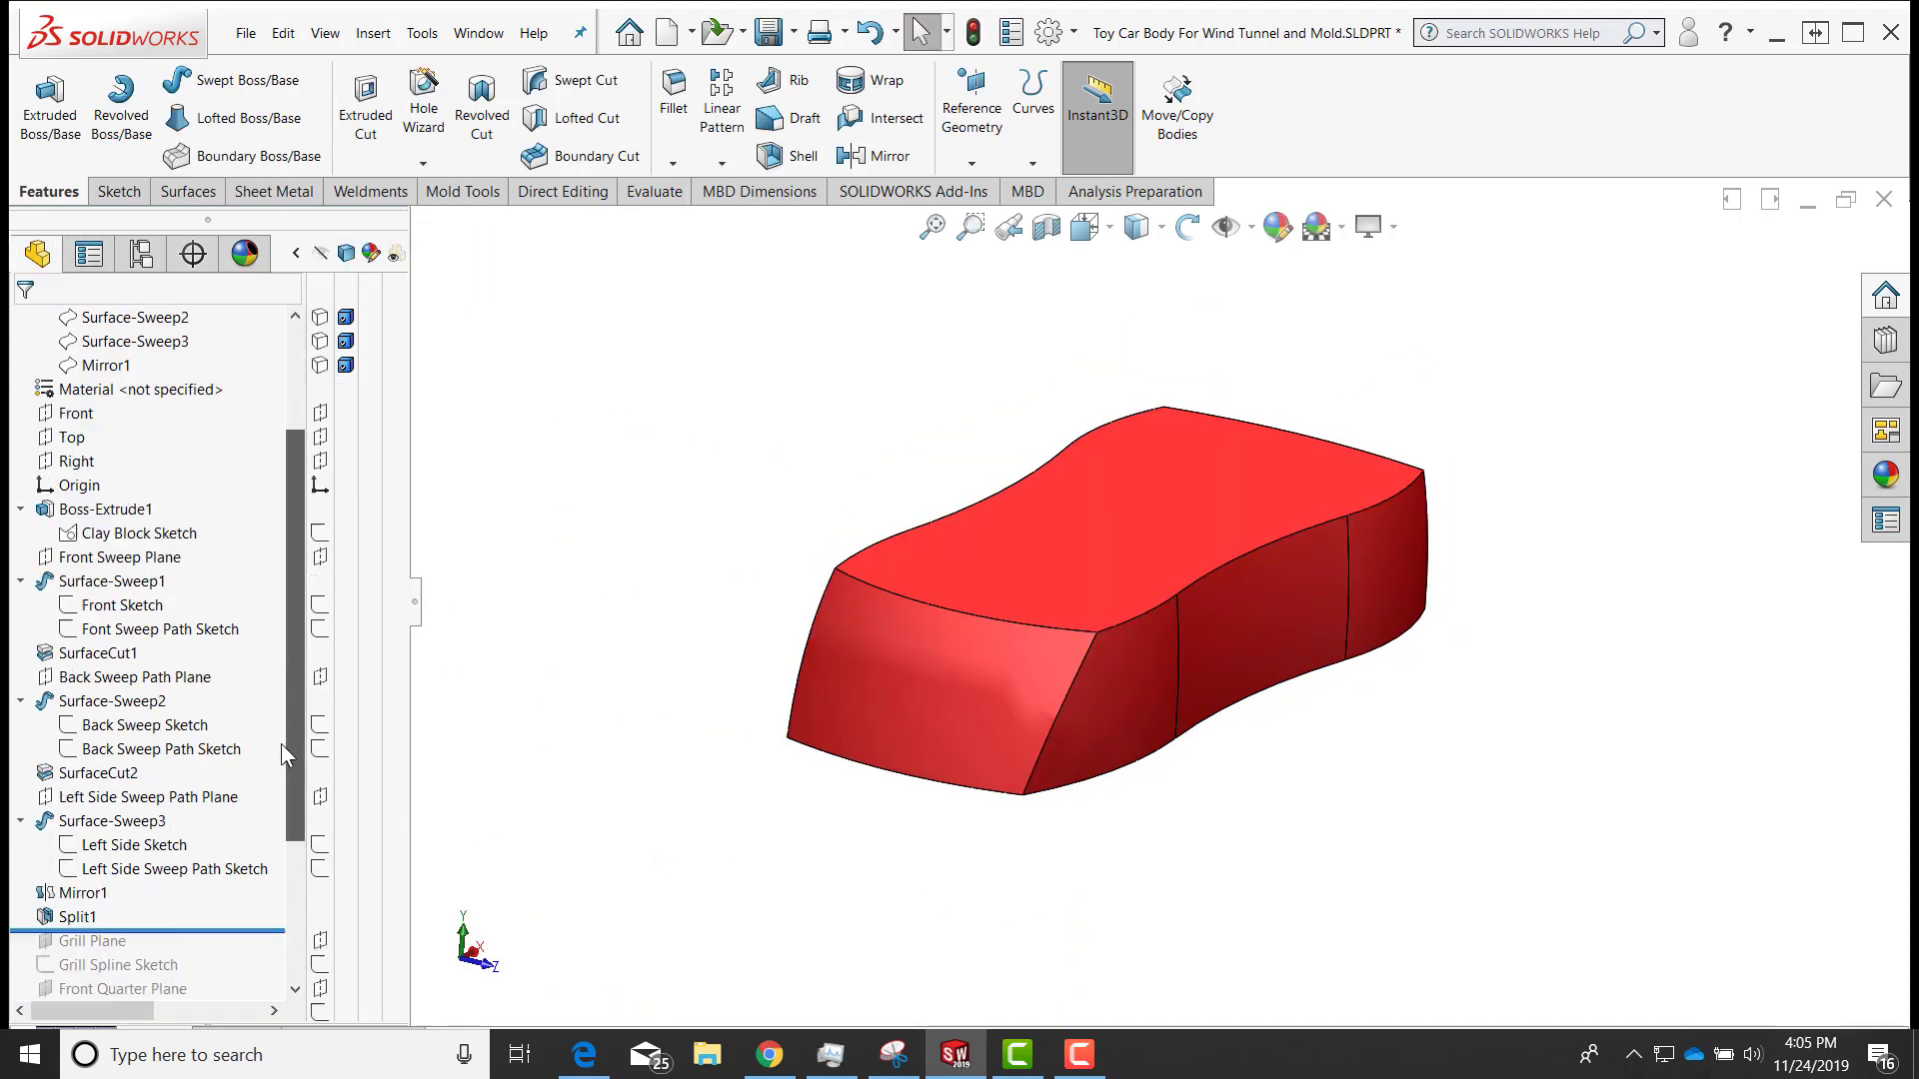
left_click_drag(280, 744, 230, 981)
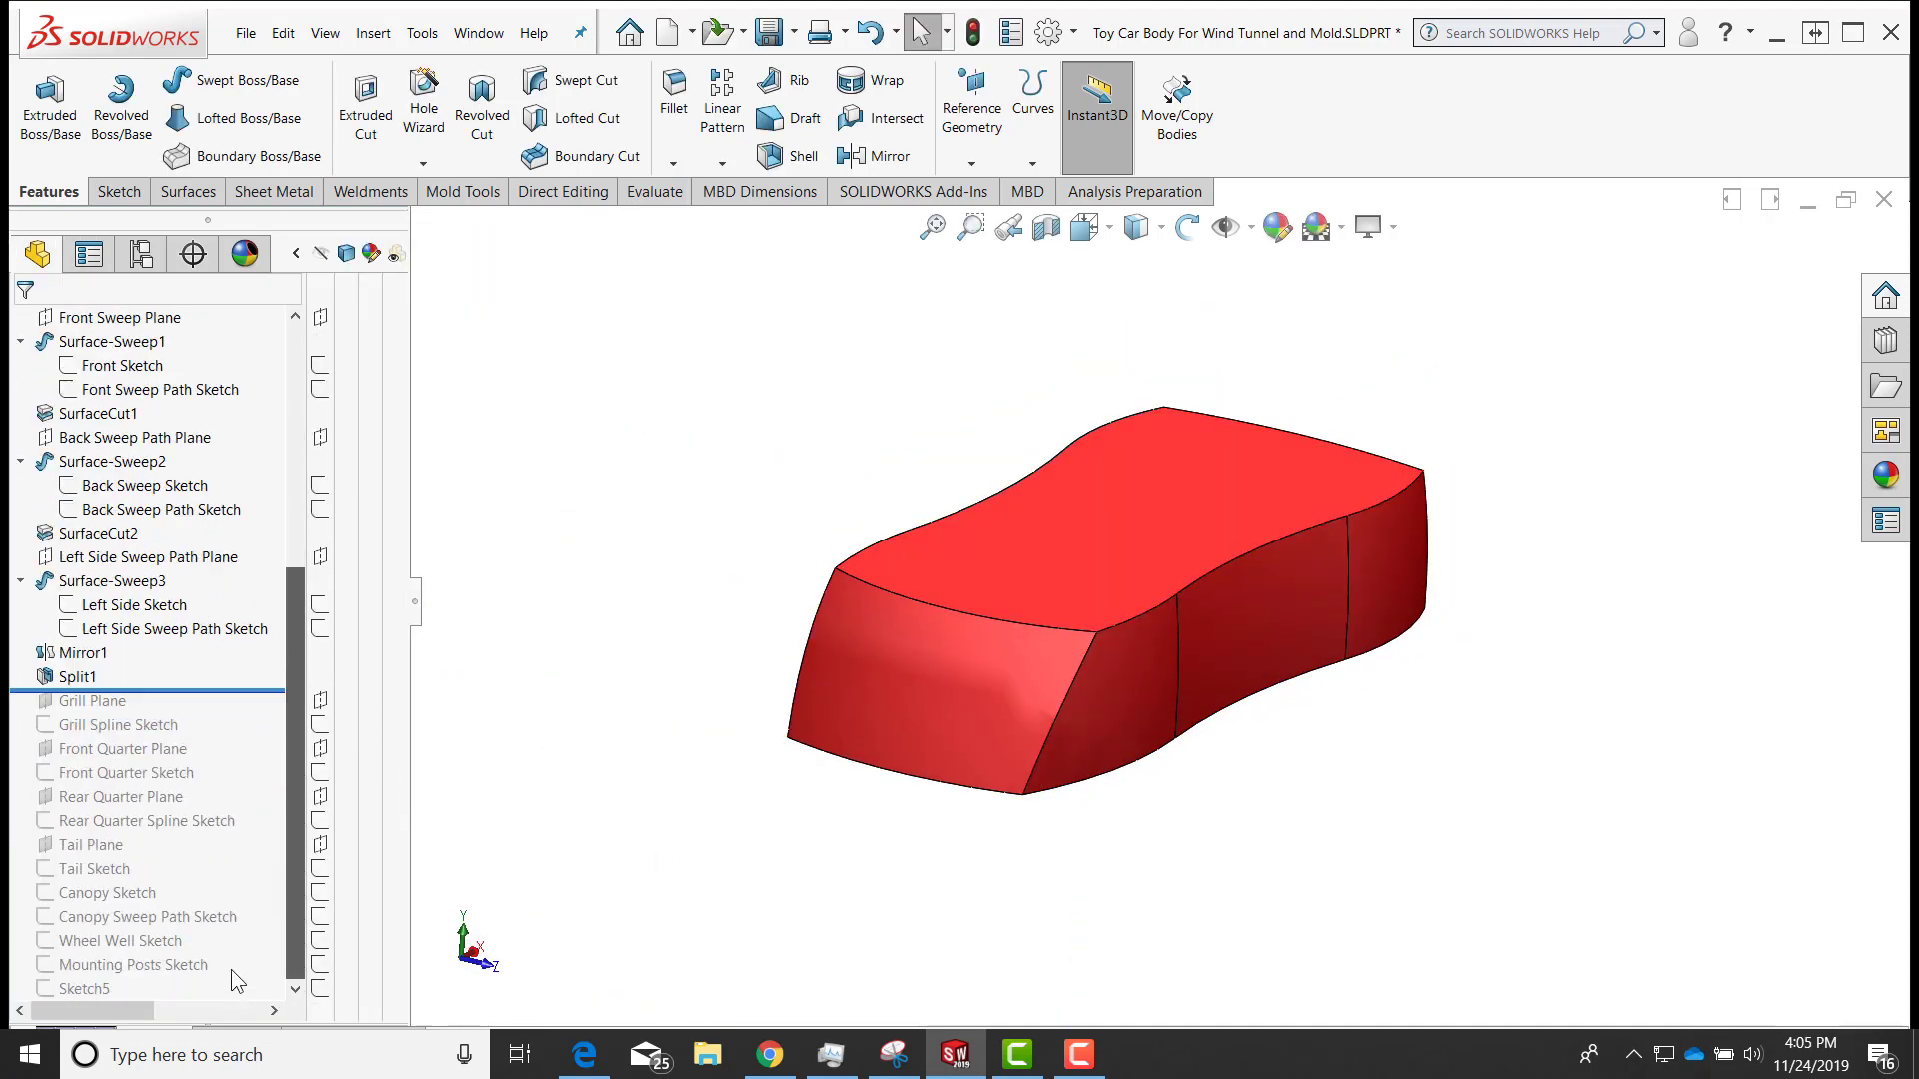
left_click_drag(200, 689, 227, 874)
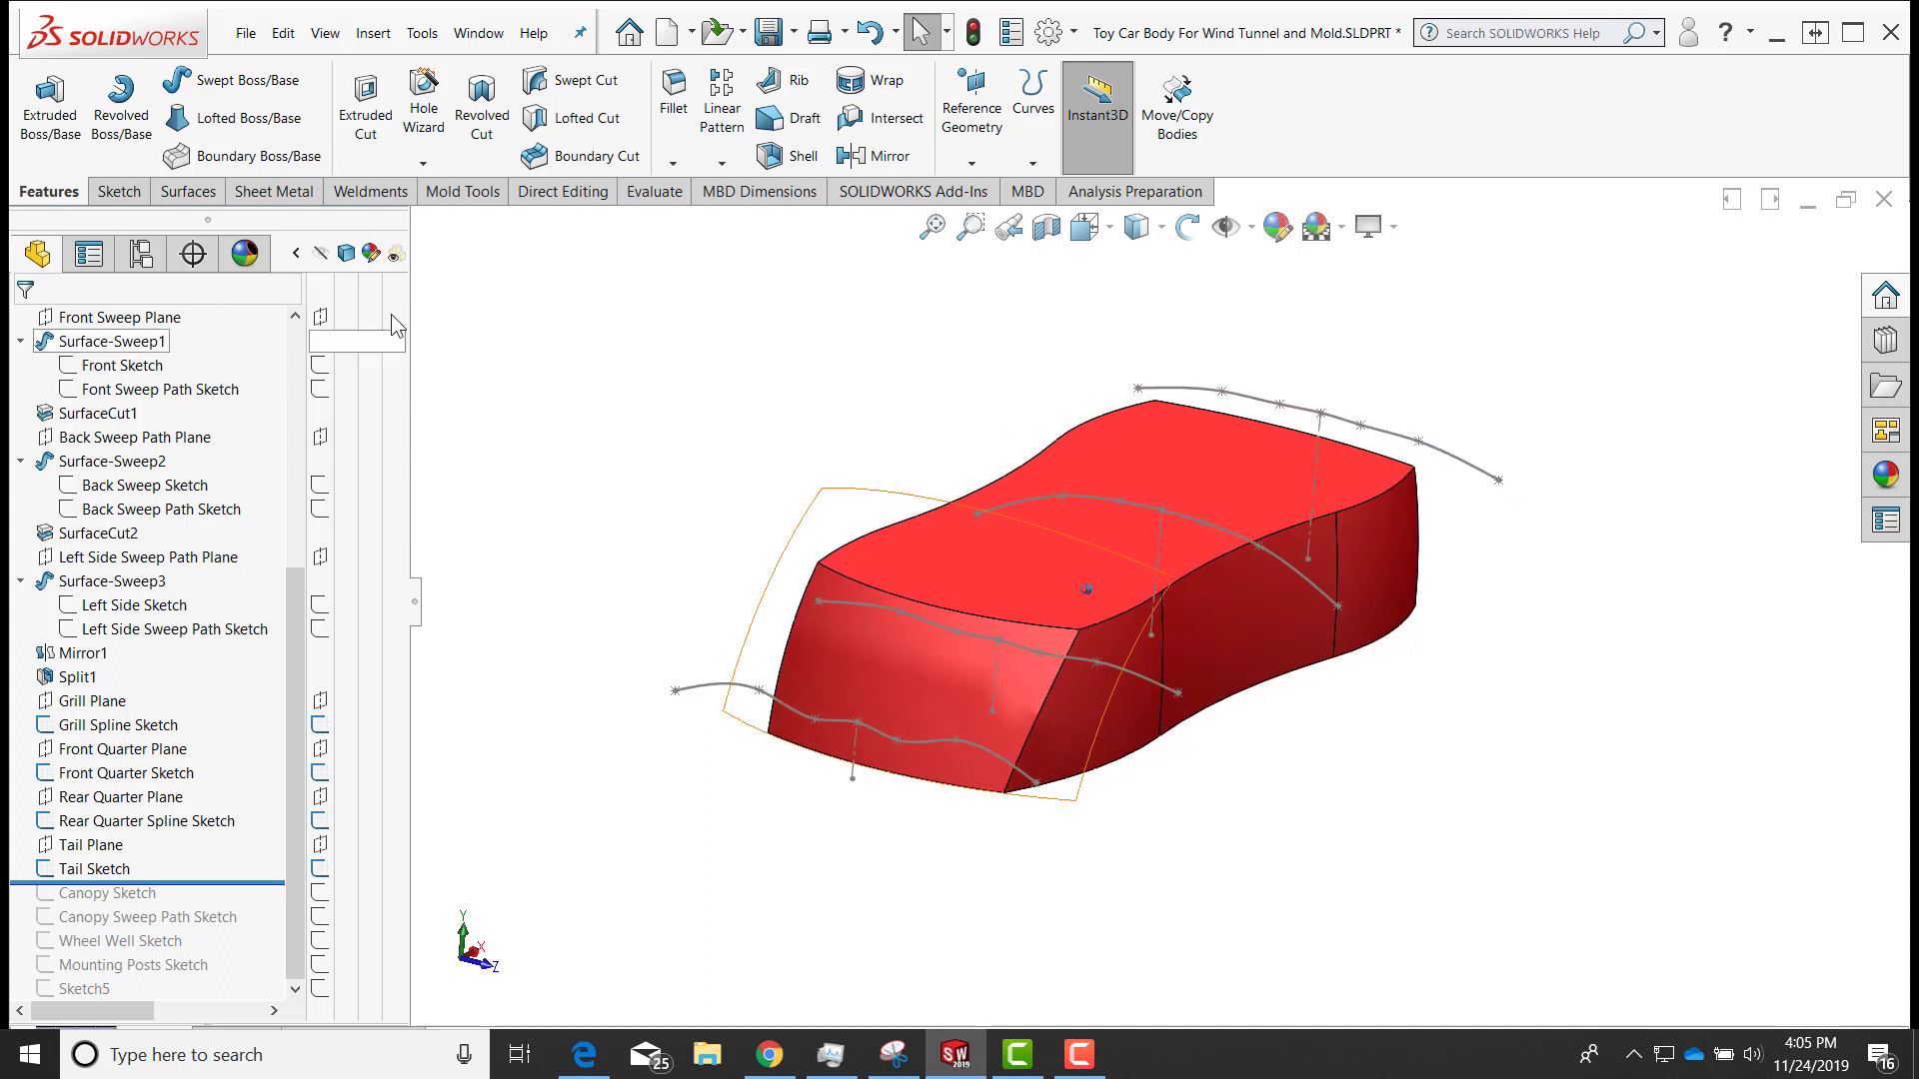
Create a lofted surface through the Grill Spline Sketch, Front Quarter Sketch, Rear Quarter Spline Sketch and Tail Sketch, in that order
left_click(186, 192)
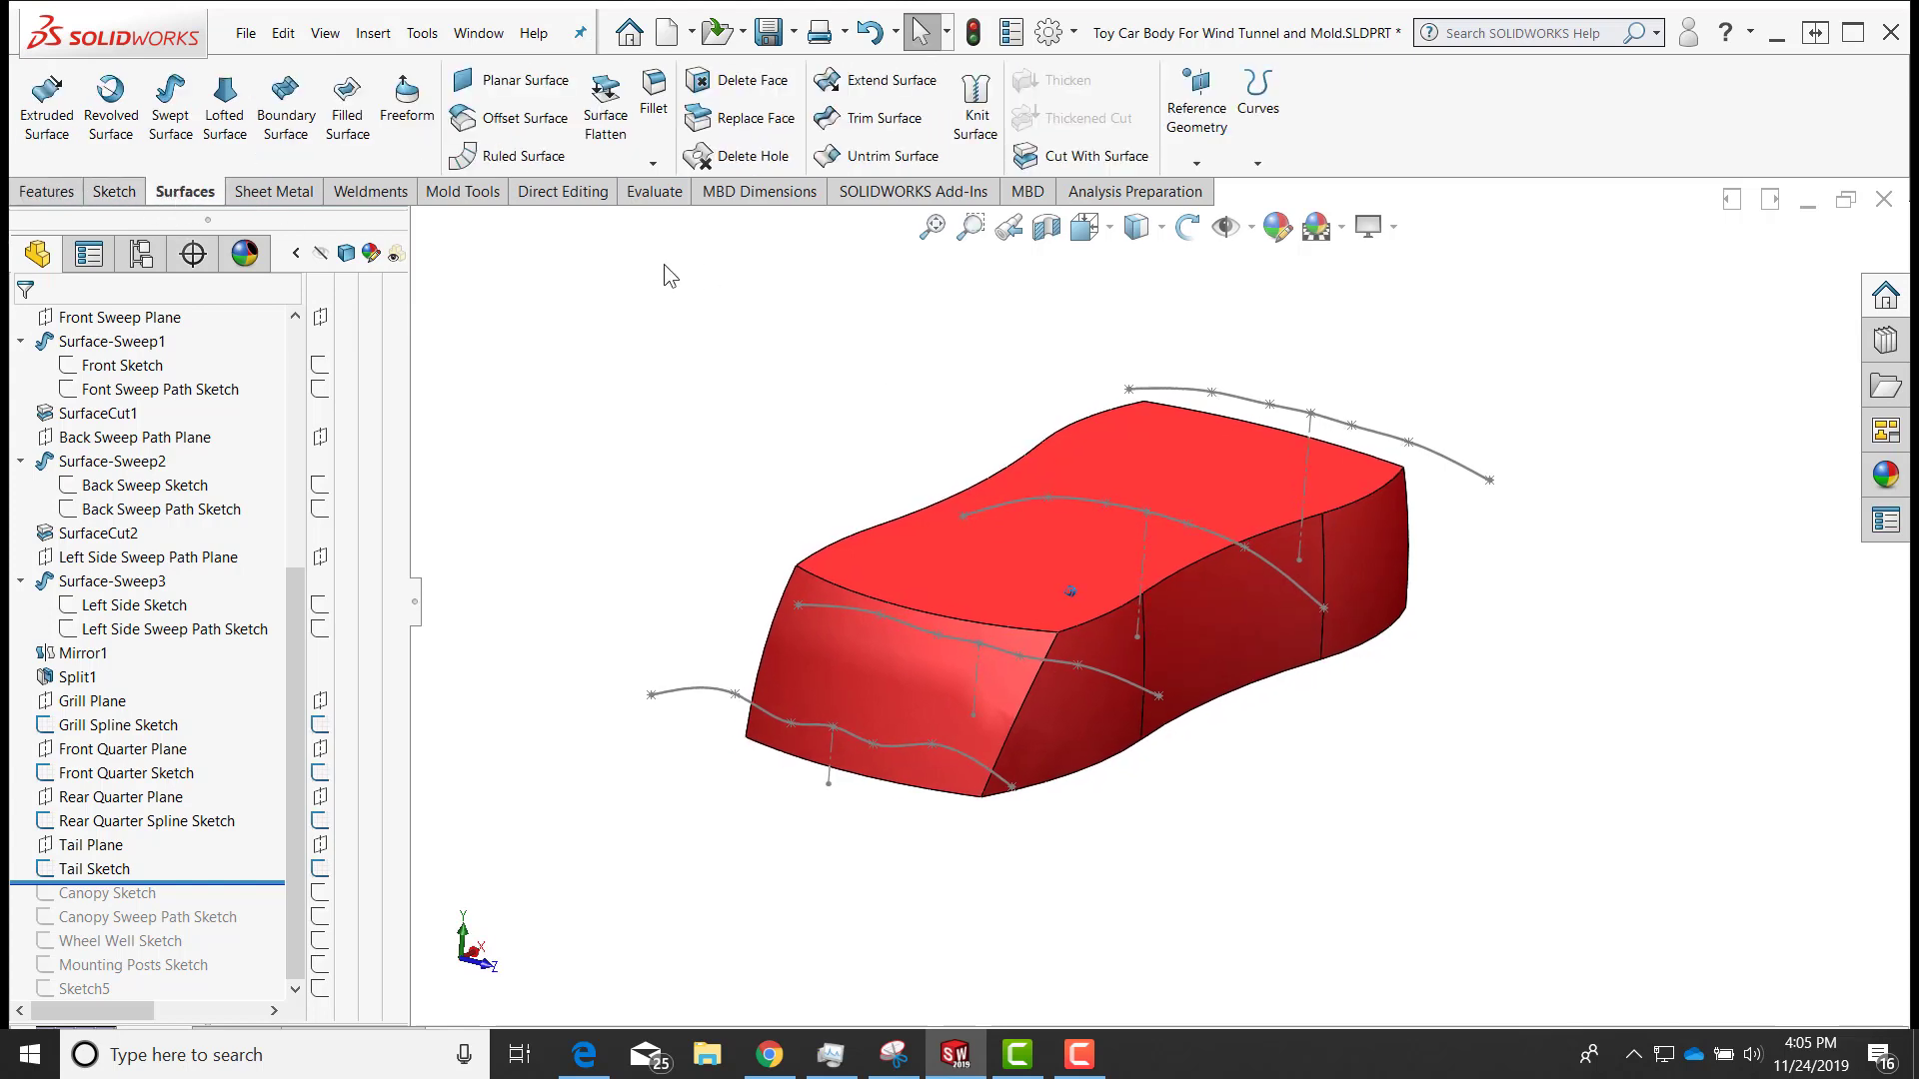
left_click(225, 110)
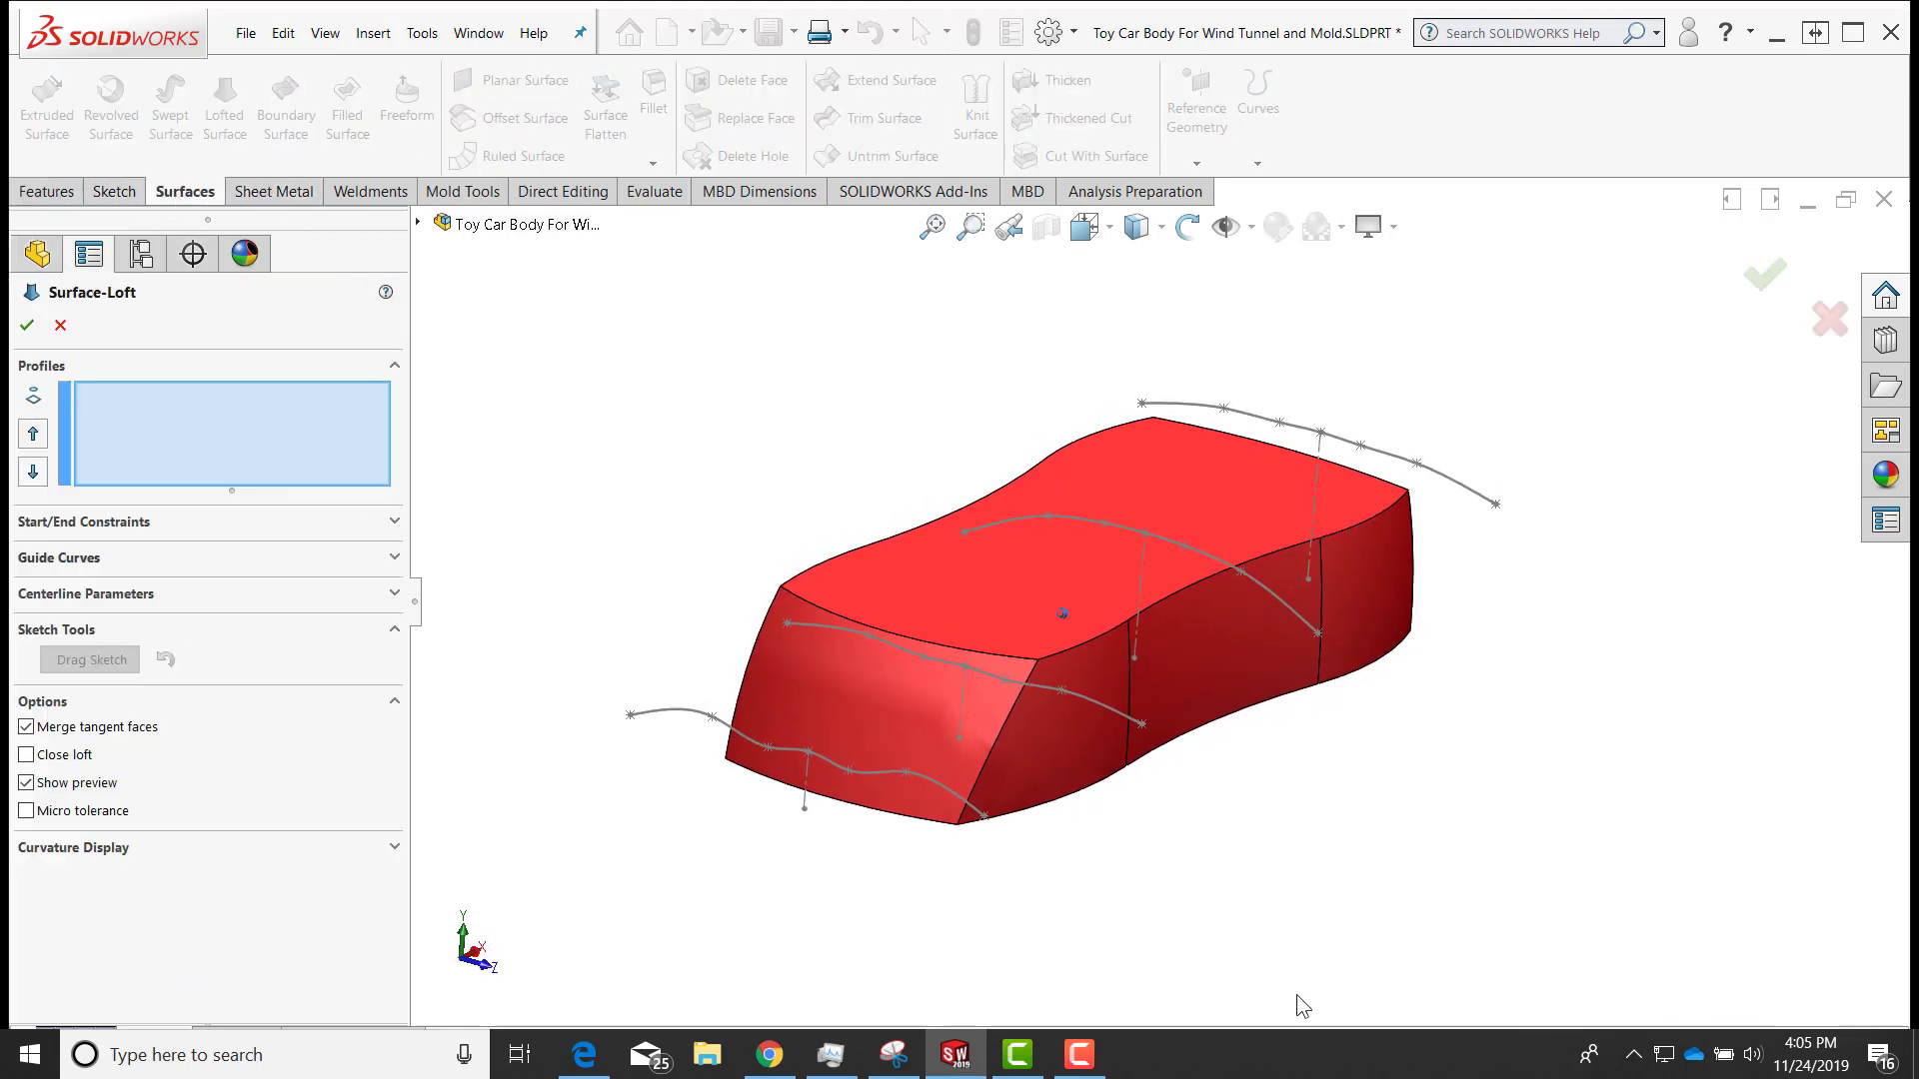
middle_click_drag(1335, 994, 1250, 939)
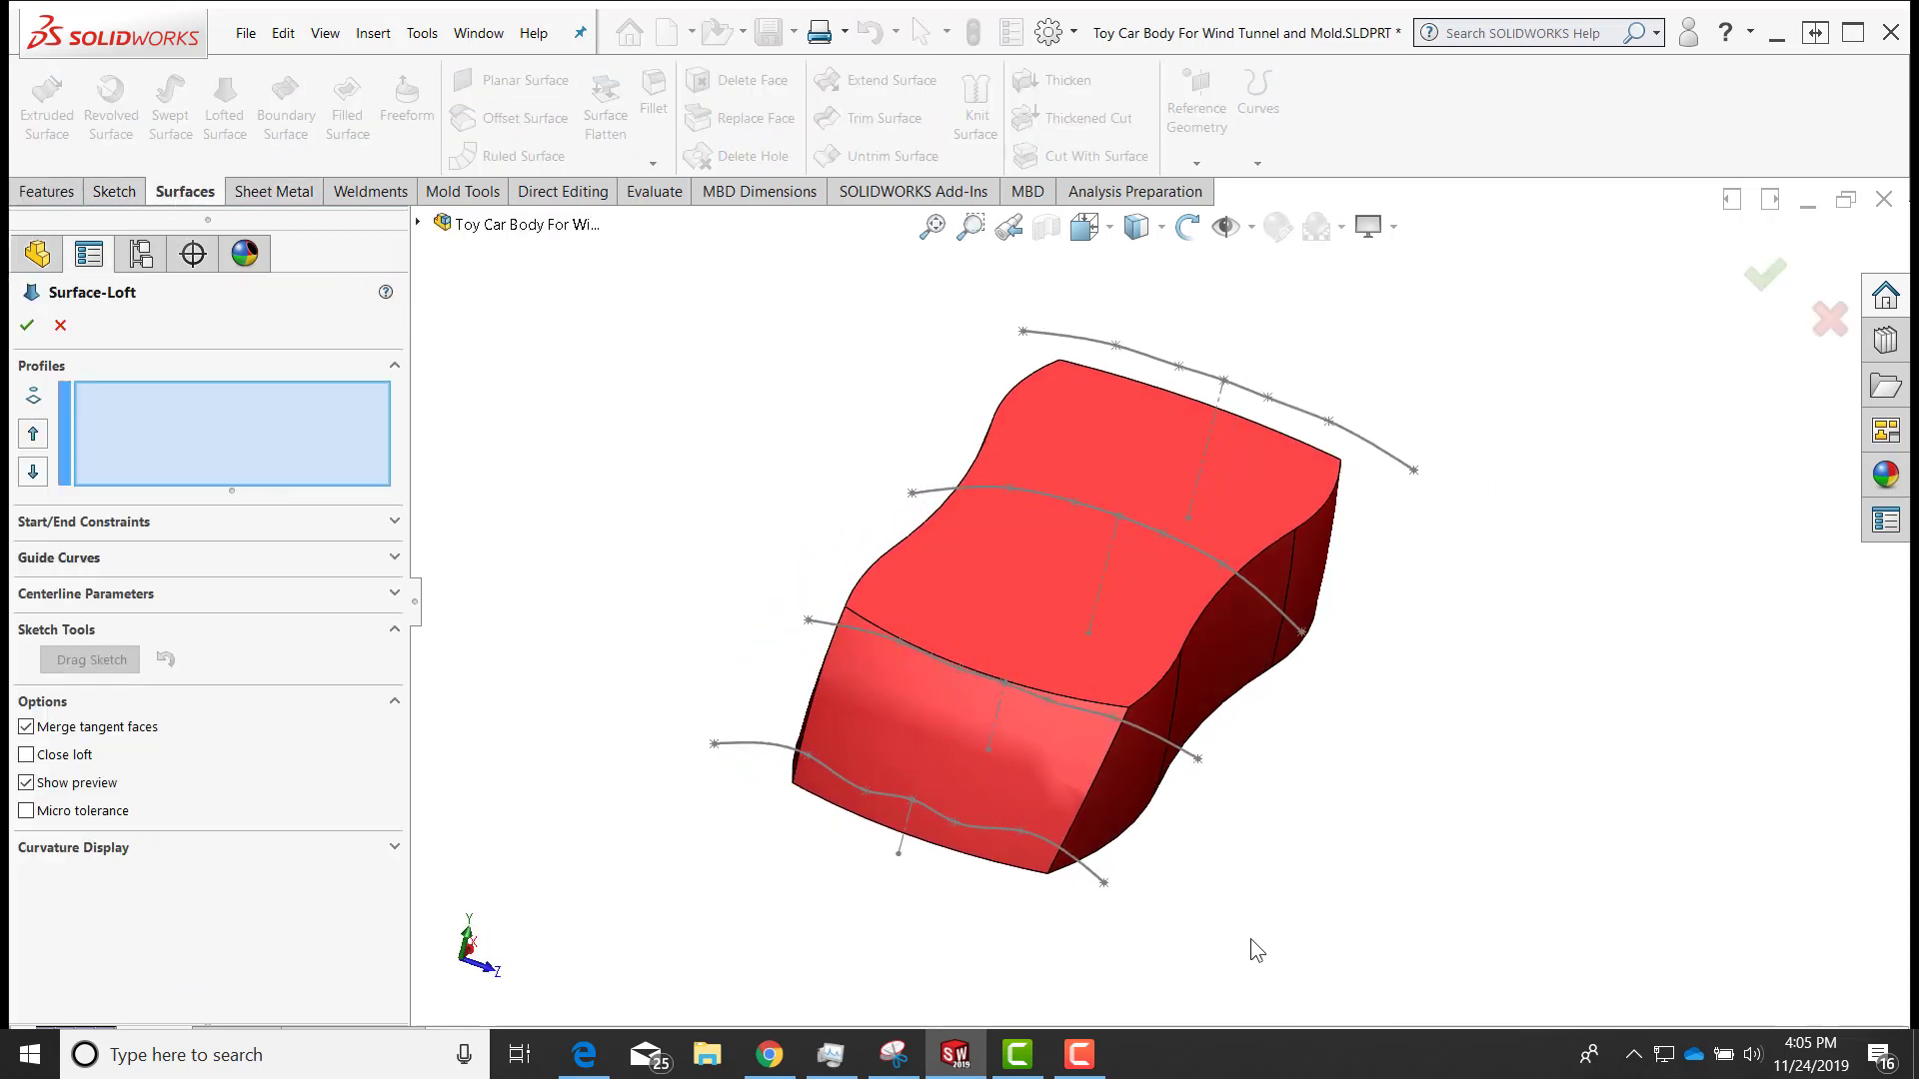
left_click(1087, 872)
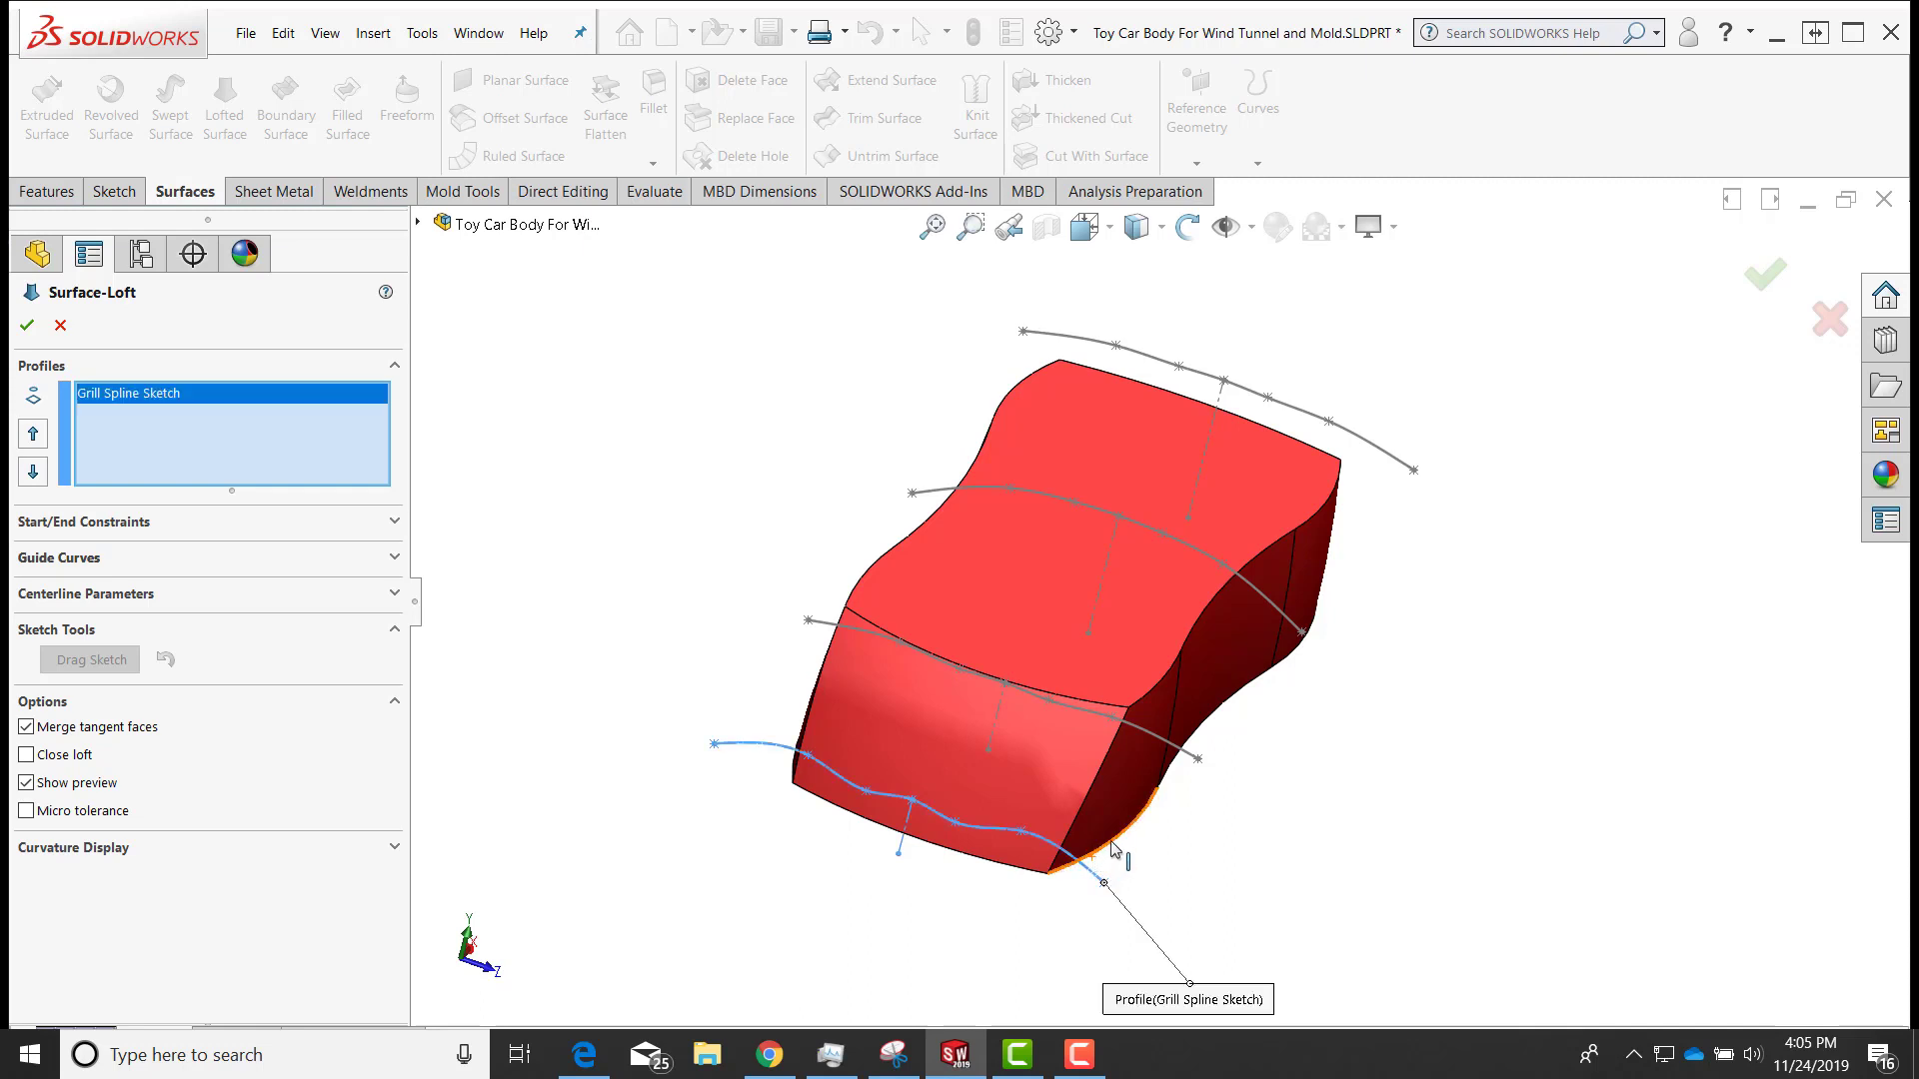
left_click(1200, 734)
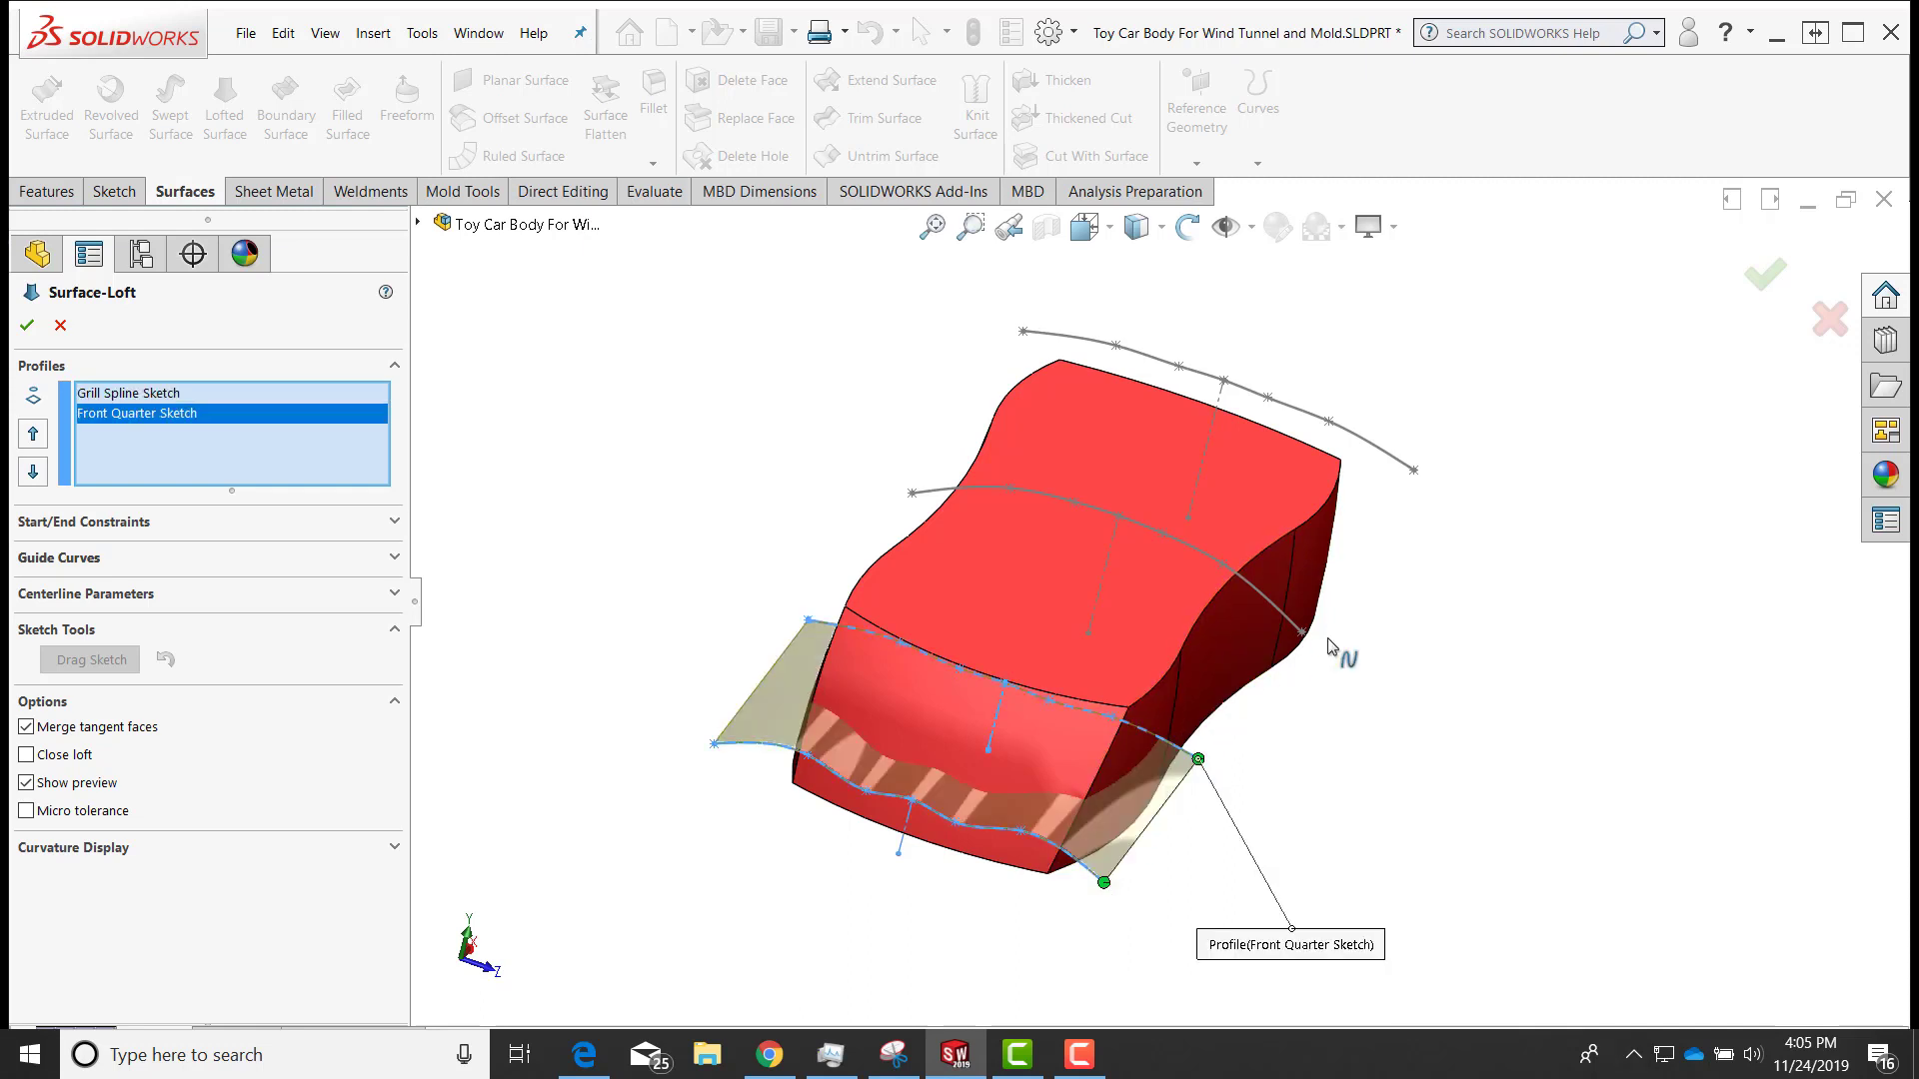
left_click(1275, 617)
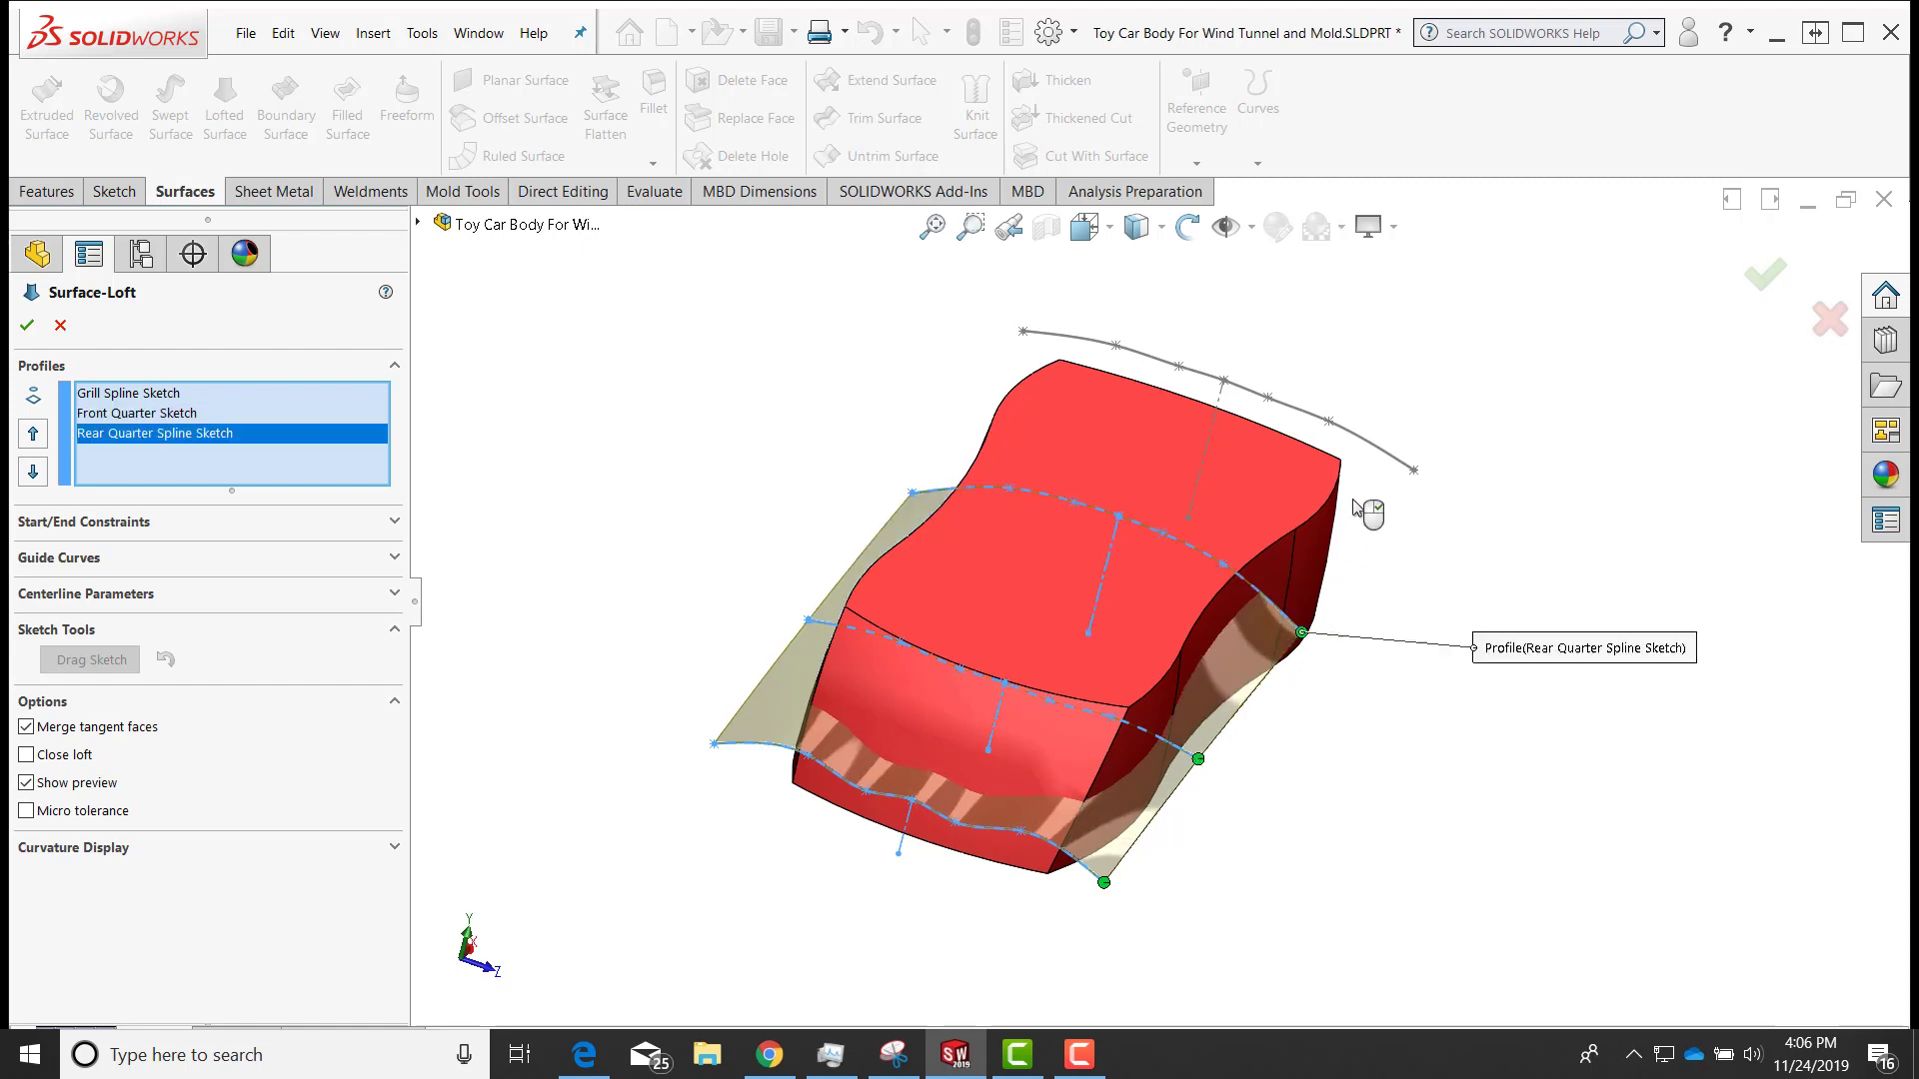
left_click(1390, 461)
mouse_move(973, 949)
middle_mouse_down()
mouse_move(752, 872)
mouse_move(897, 753)
mouse_move(1251, 600)
mouse_move(1269, 354)
mouse_move(1426, 422)
mouse_move(1409, 385)
mouse_move(1468, 364)
mouse_move(1469, 435)
middle_mouse_up()
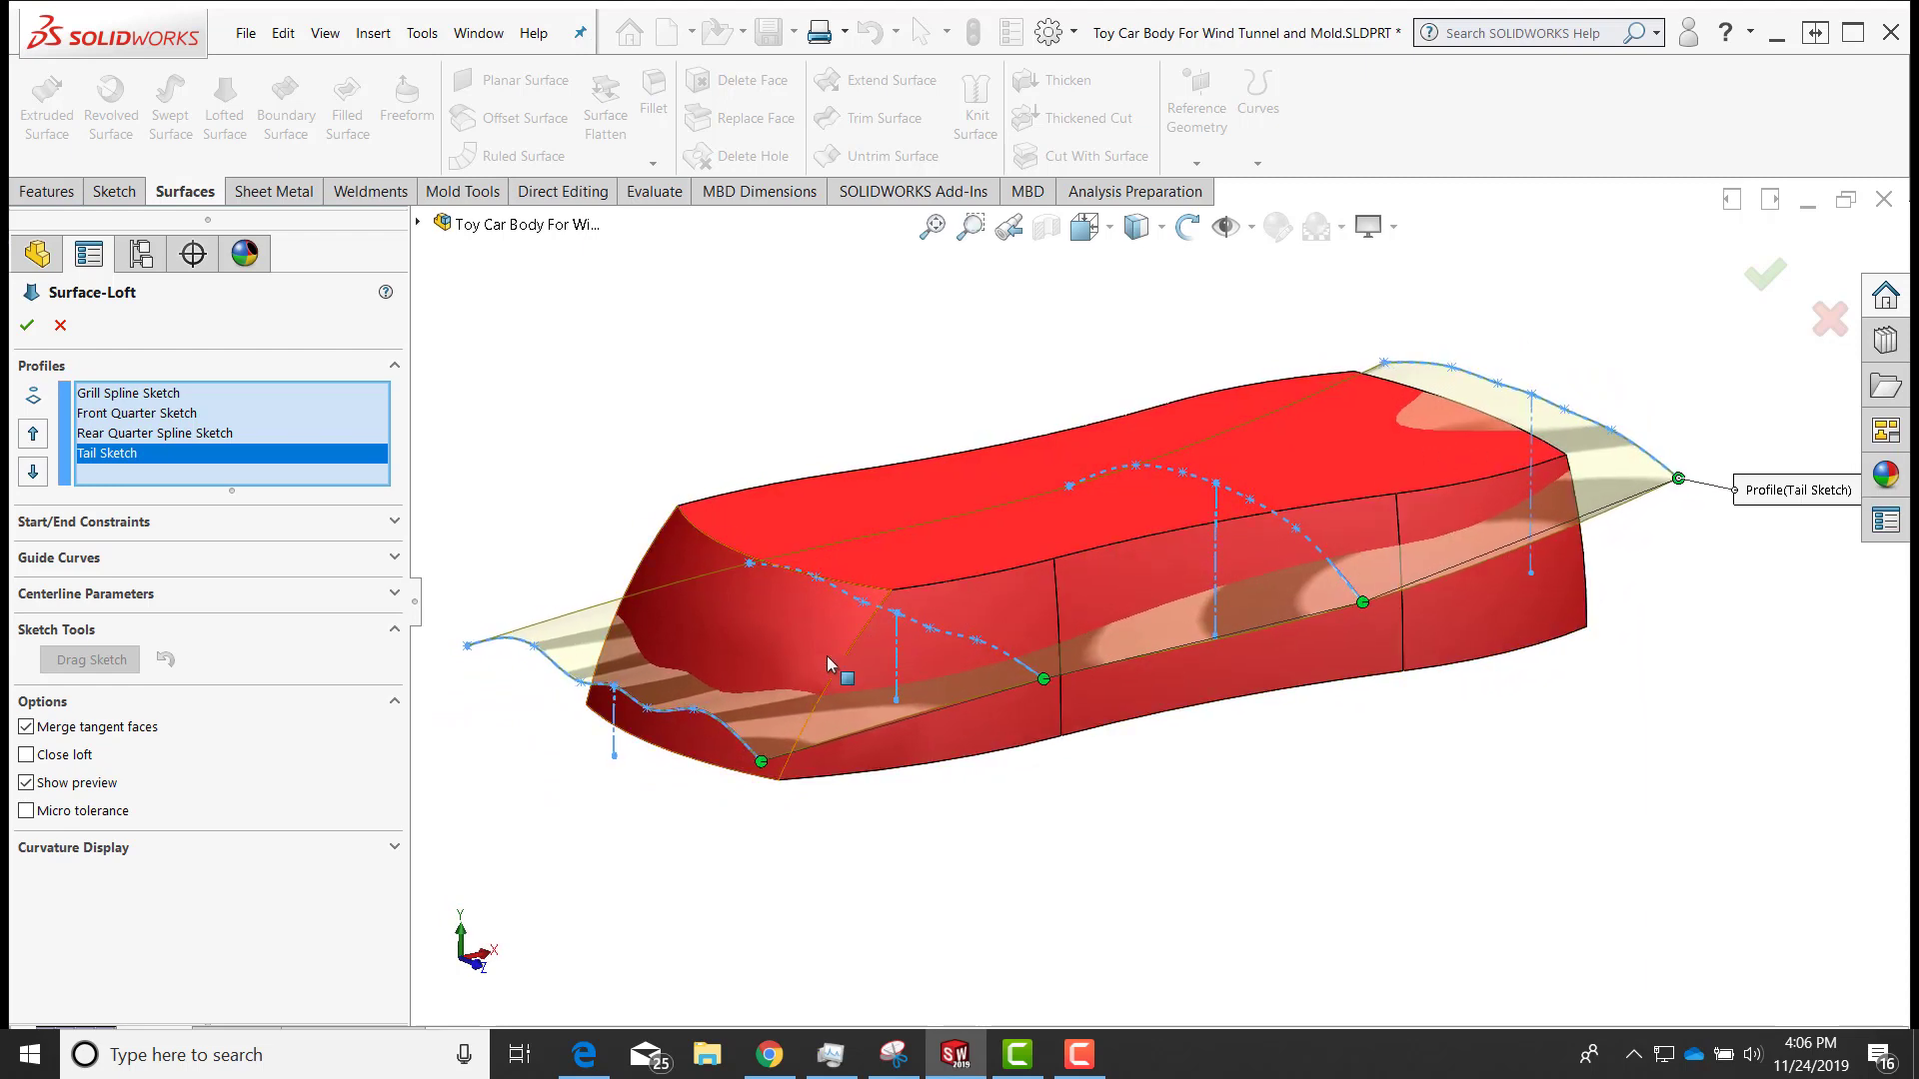
middle_click_drag(555, 748, 562, 754)
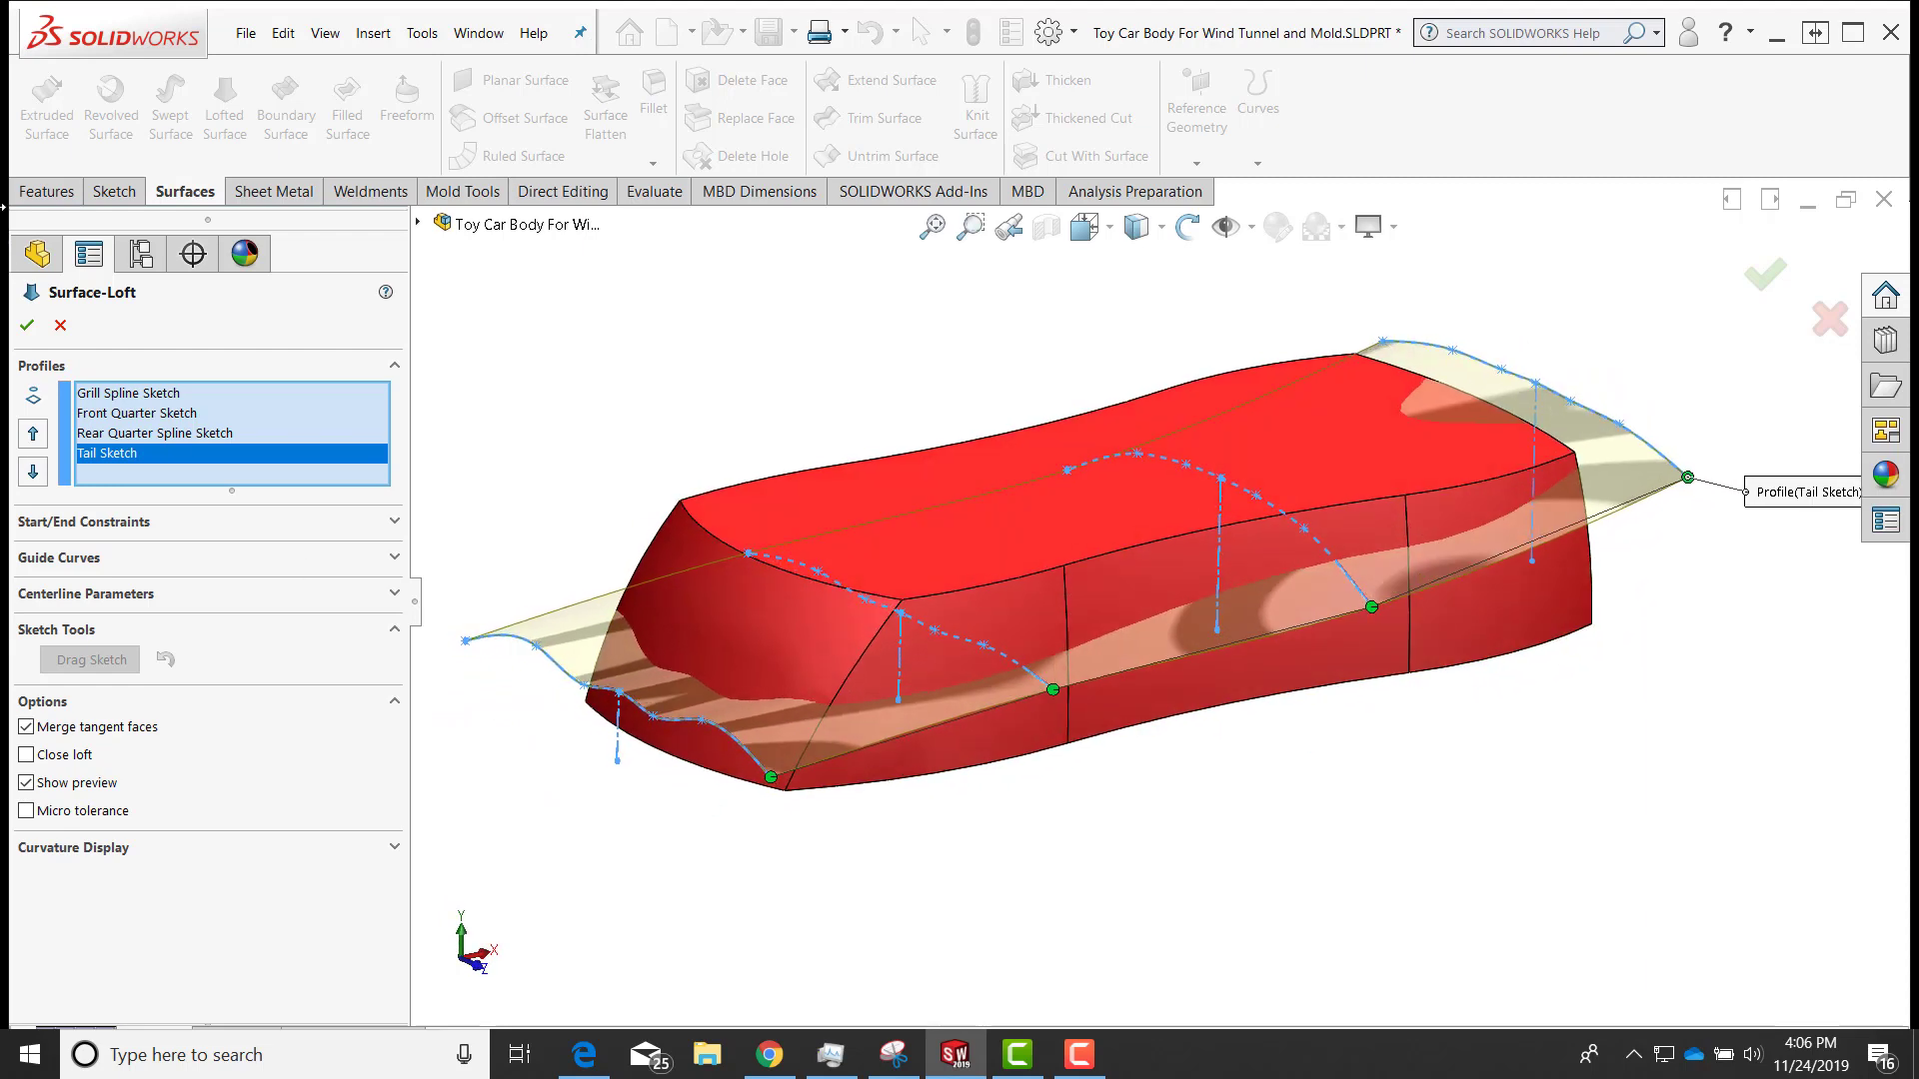
key("Return")
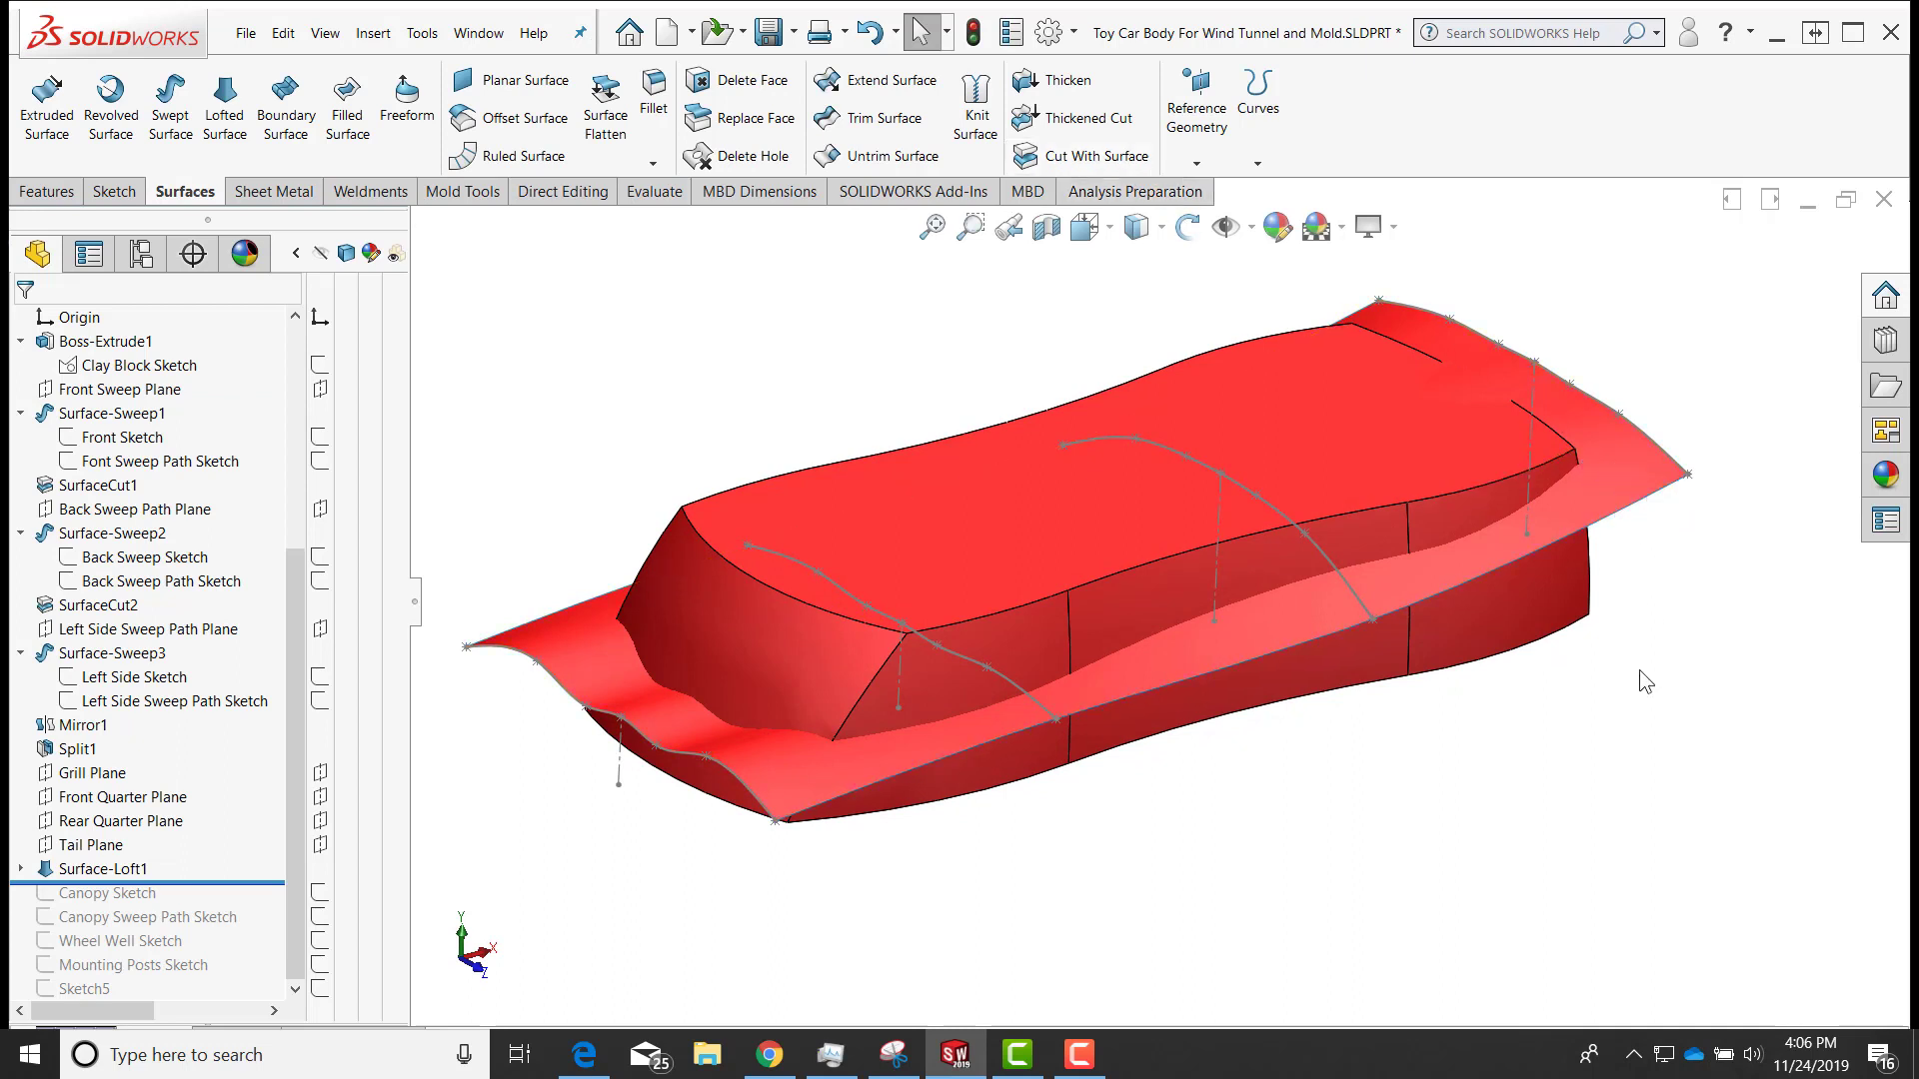
Replace the top face of the car body with the lofted surface
middle_click_drag(1601, 842, 1632, 902)
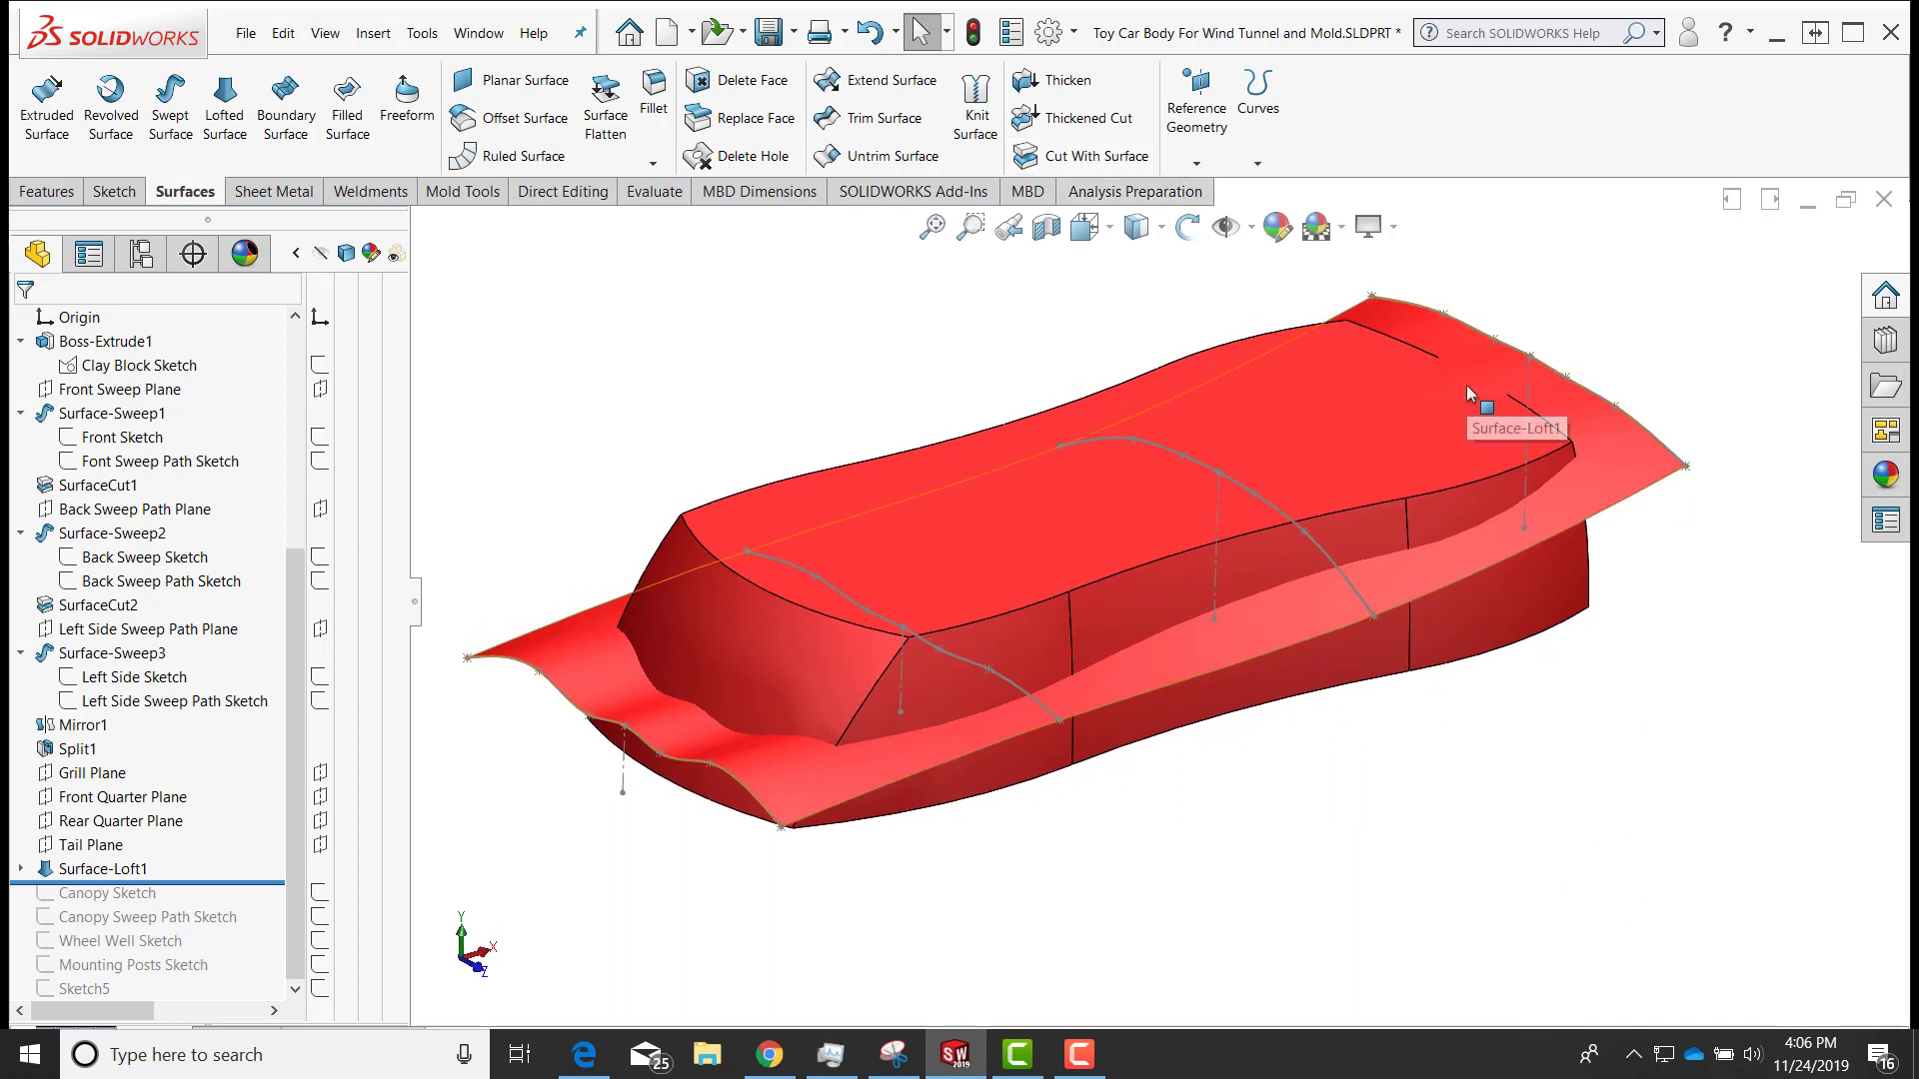
middle_click_drag(600, 450, 663, 356)
middle_click_drag(789, 322, 1019, 311)
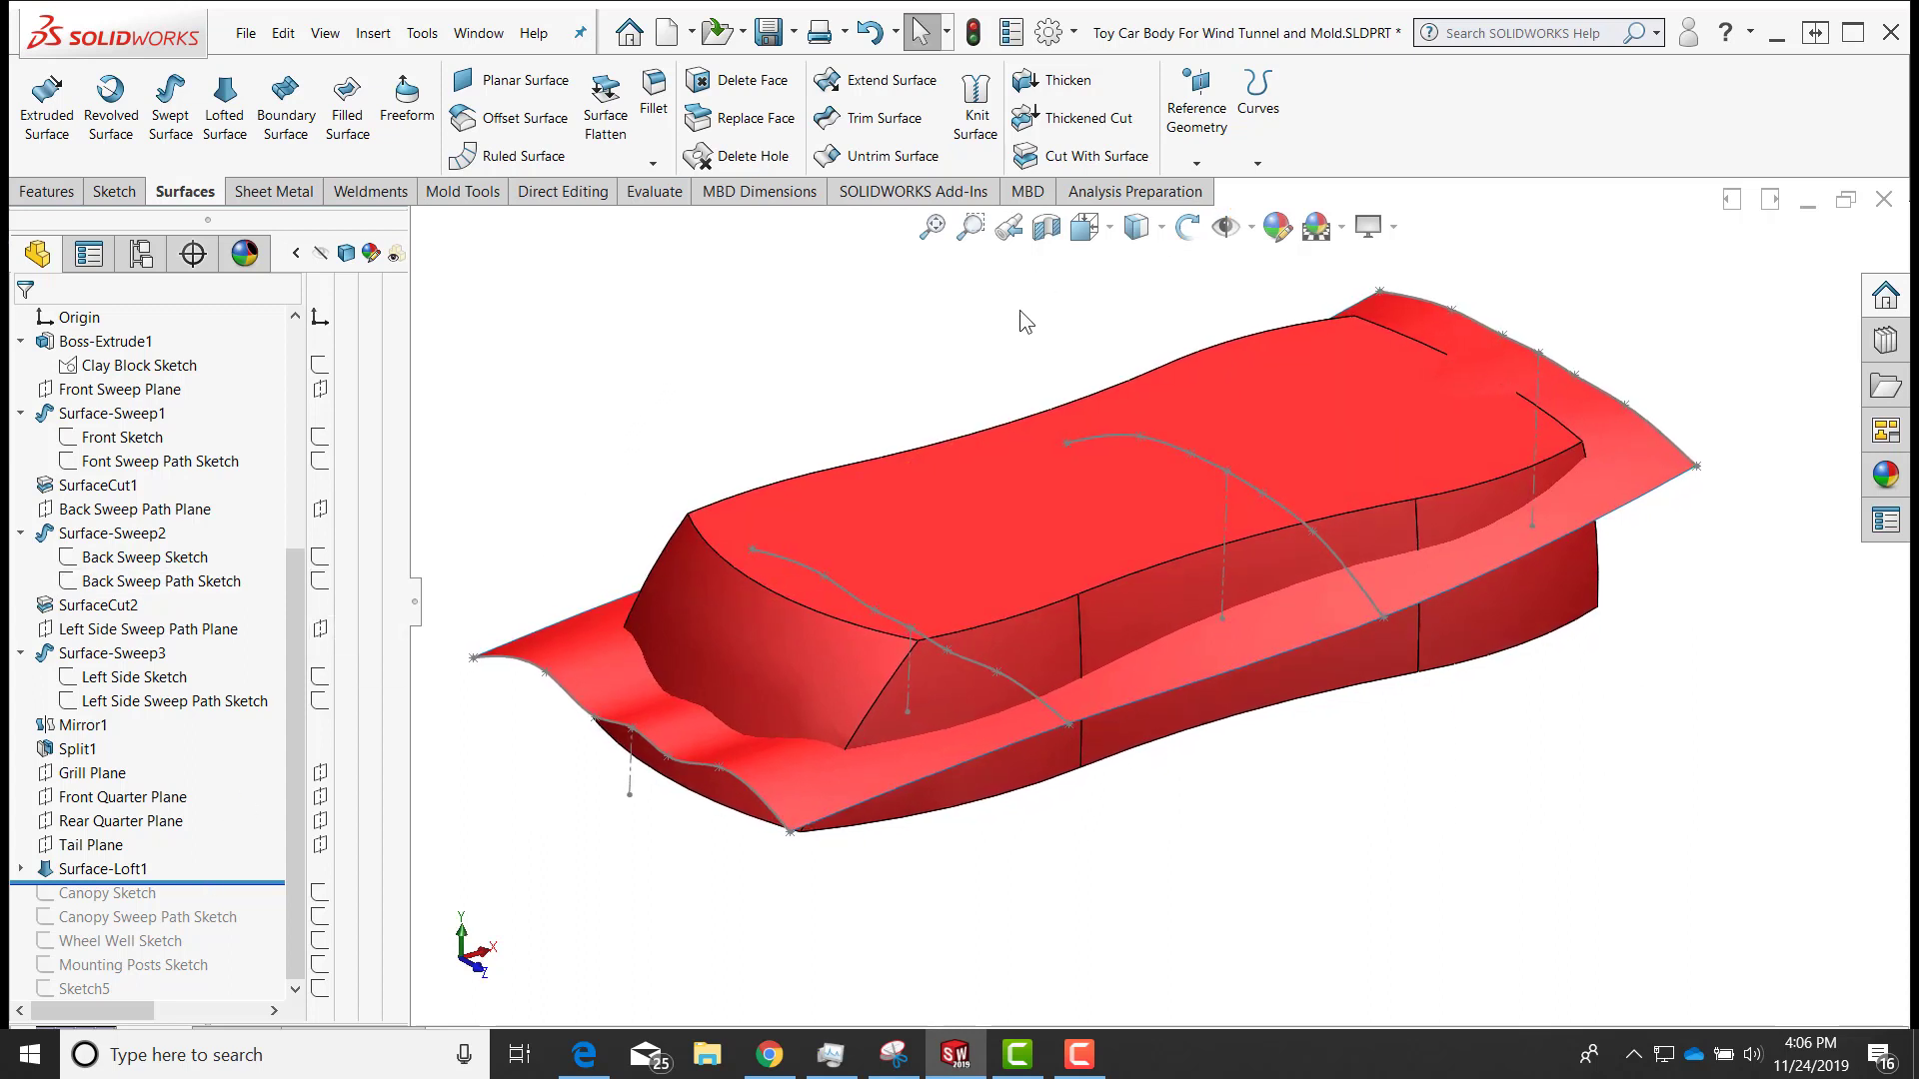
left_click(750, 118)
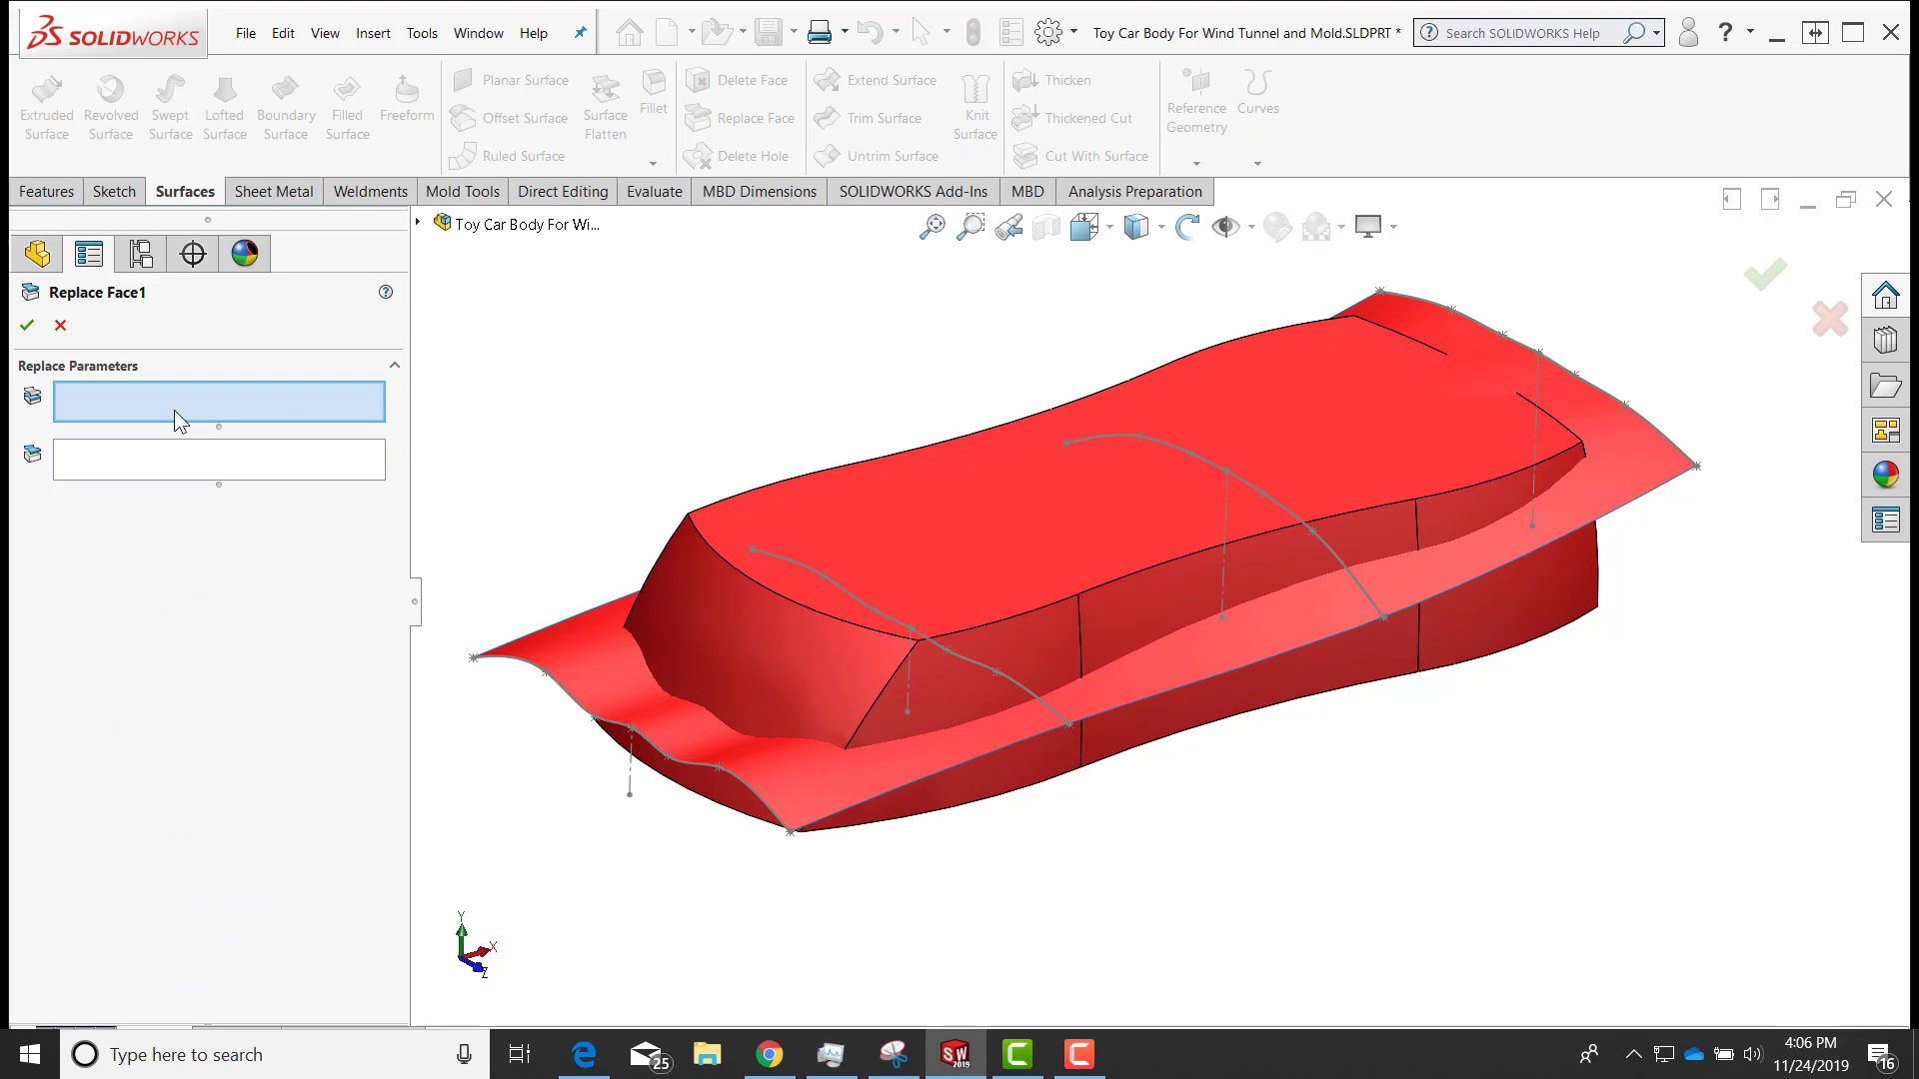
left_click(1114, 535)
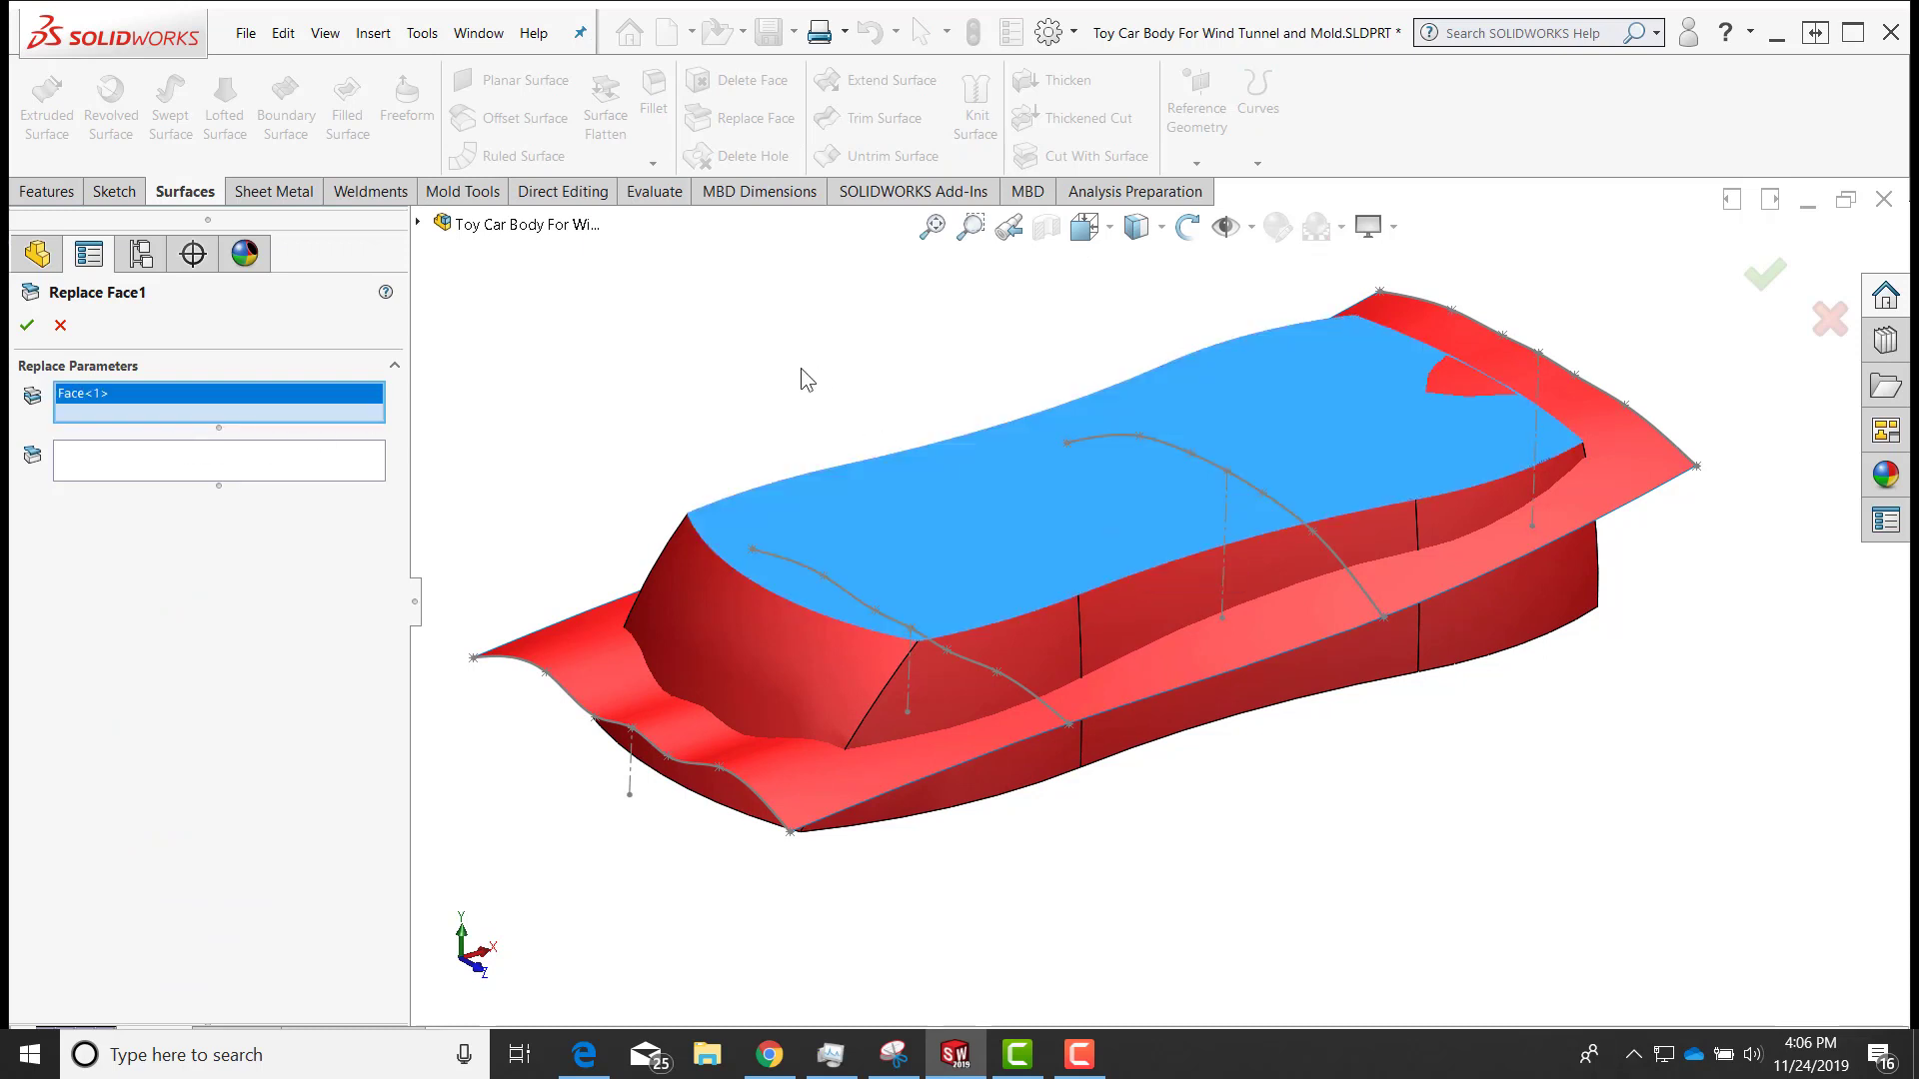
left_click(166, 460)
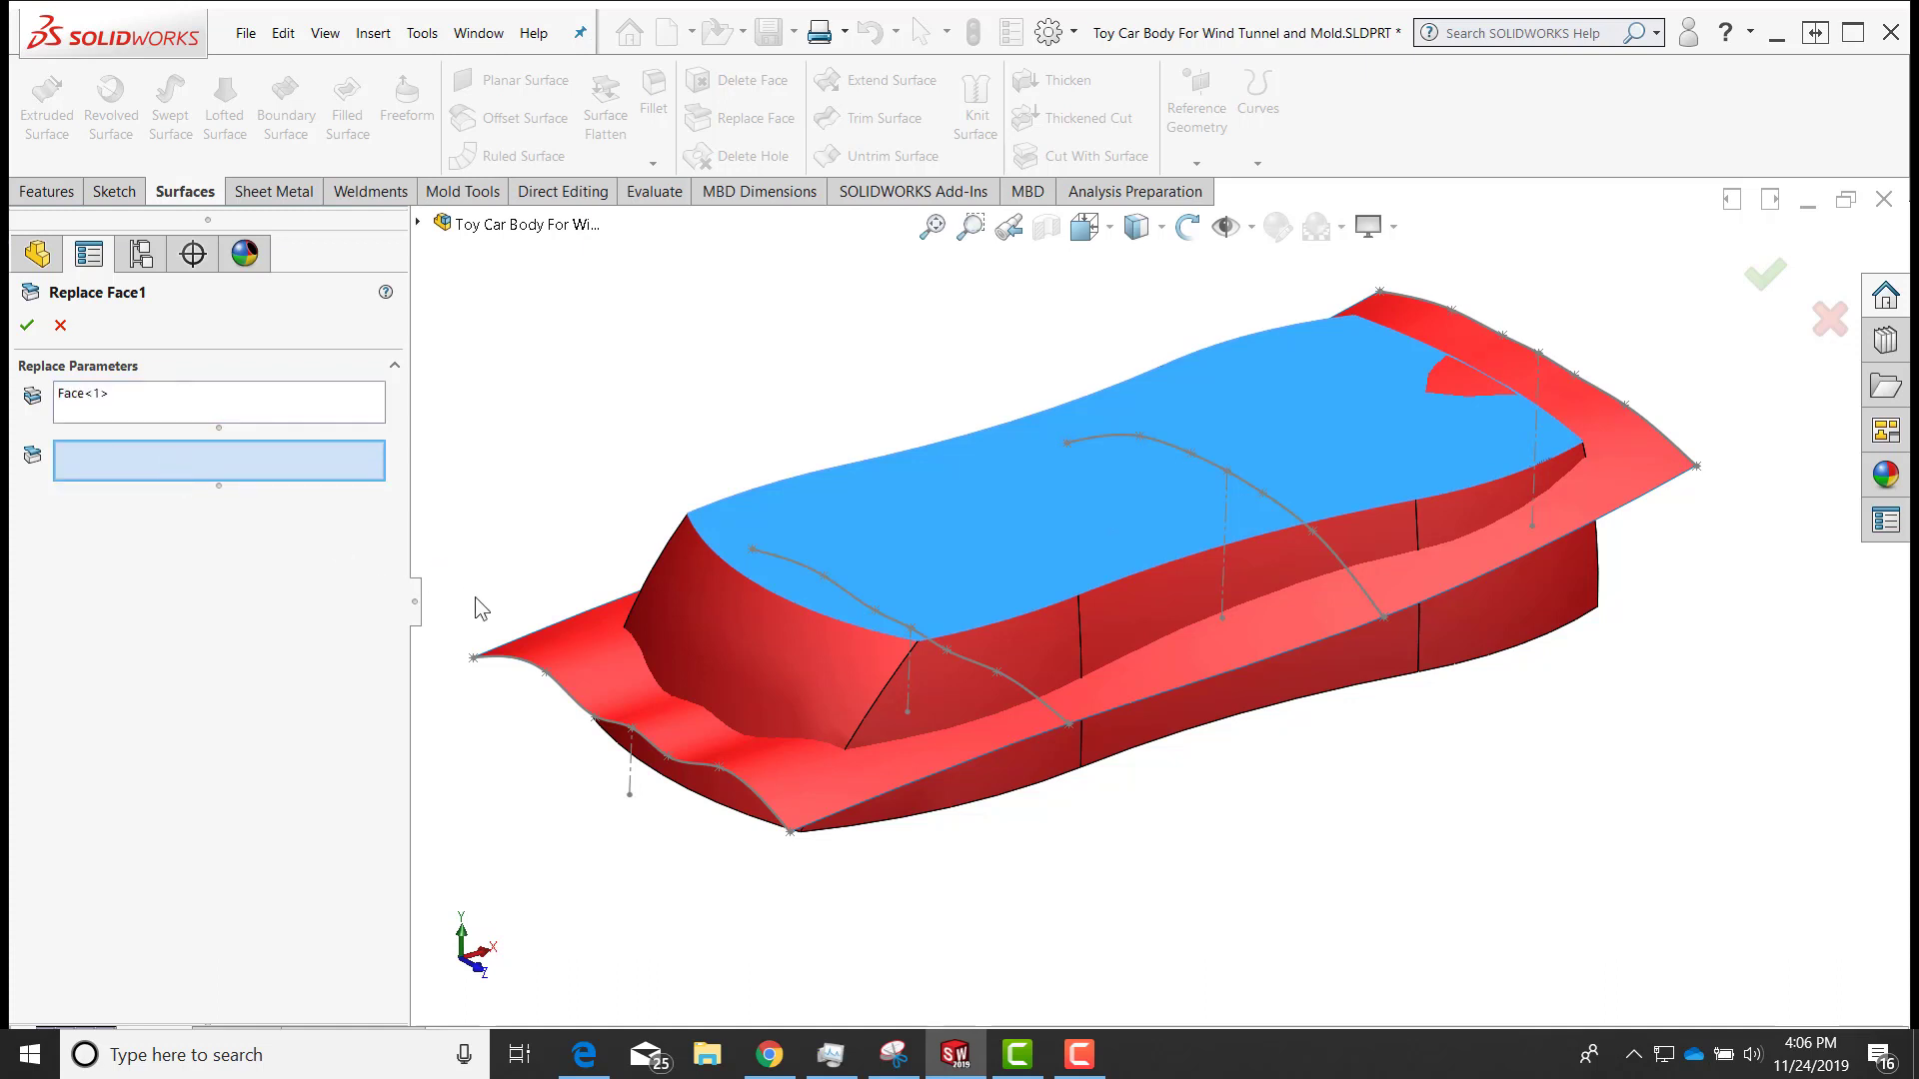
left_click(568, 652)
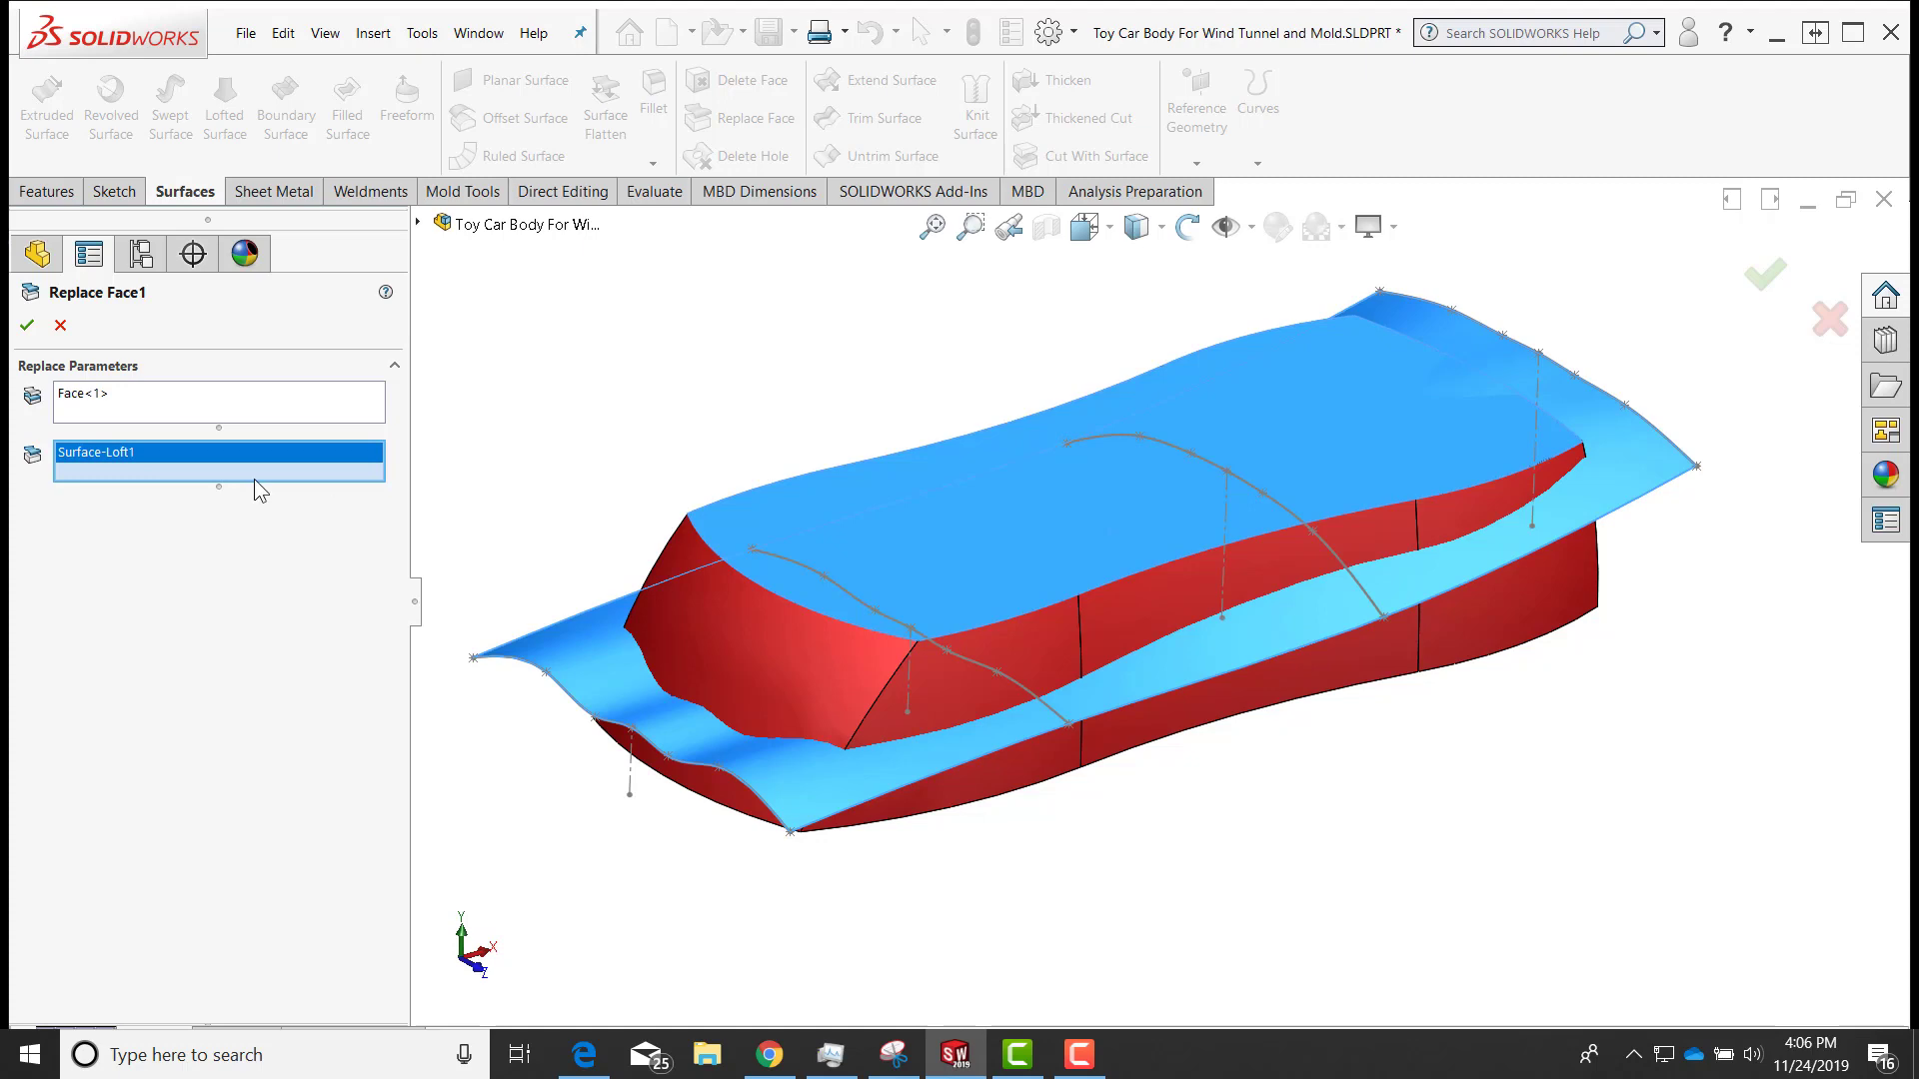
left_click(27, 325)
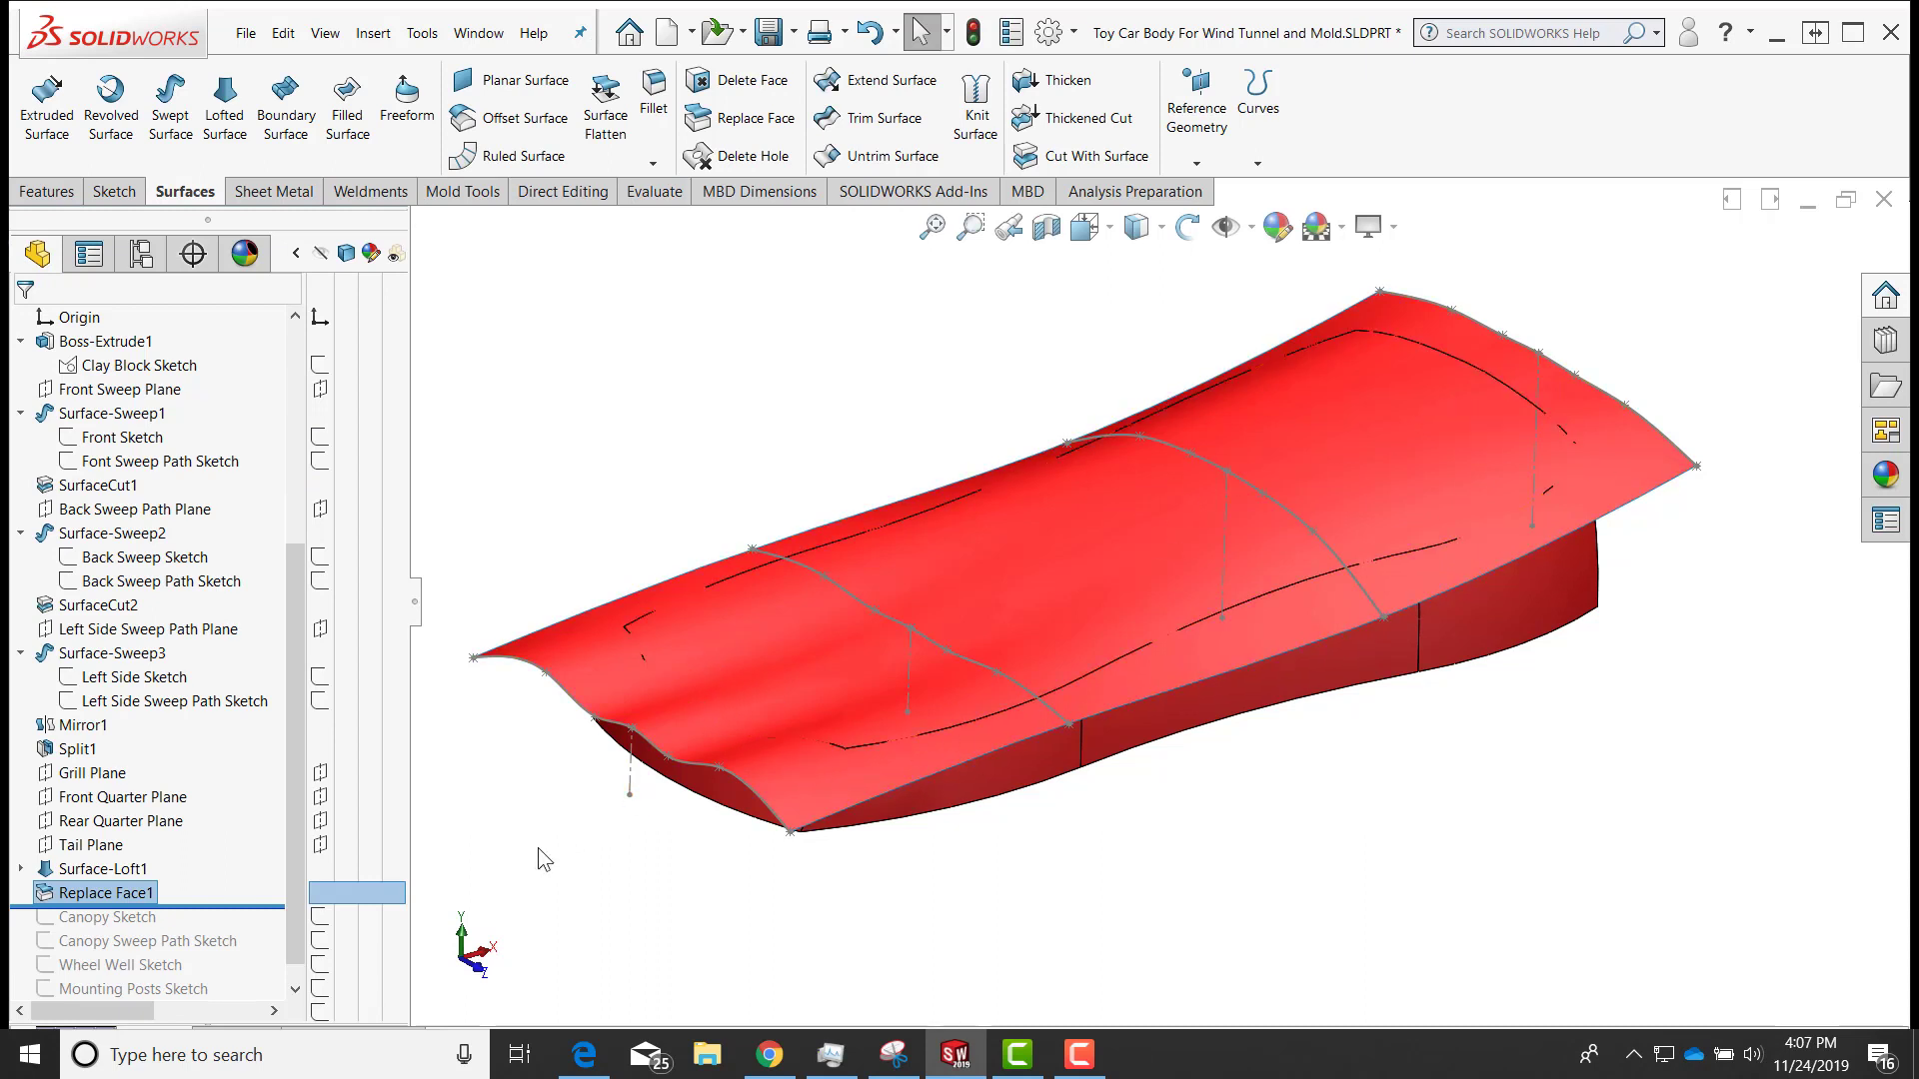
Hide the lofted surface body and list the sketches under the loft feature
left_click(518, 754)
left_click_drag(297, 590, 324, 412)
left_click(321, 510)
left_click_drag(294, 552, 201, 772)
left_click(21, 845)
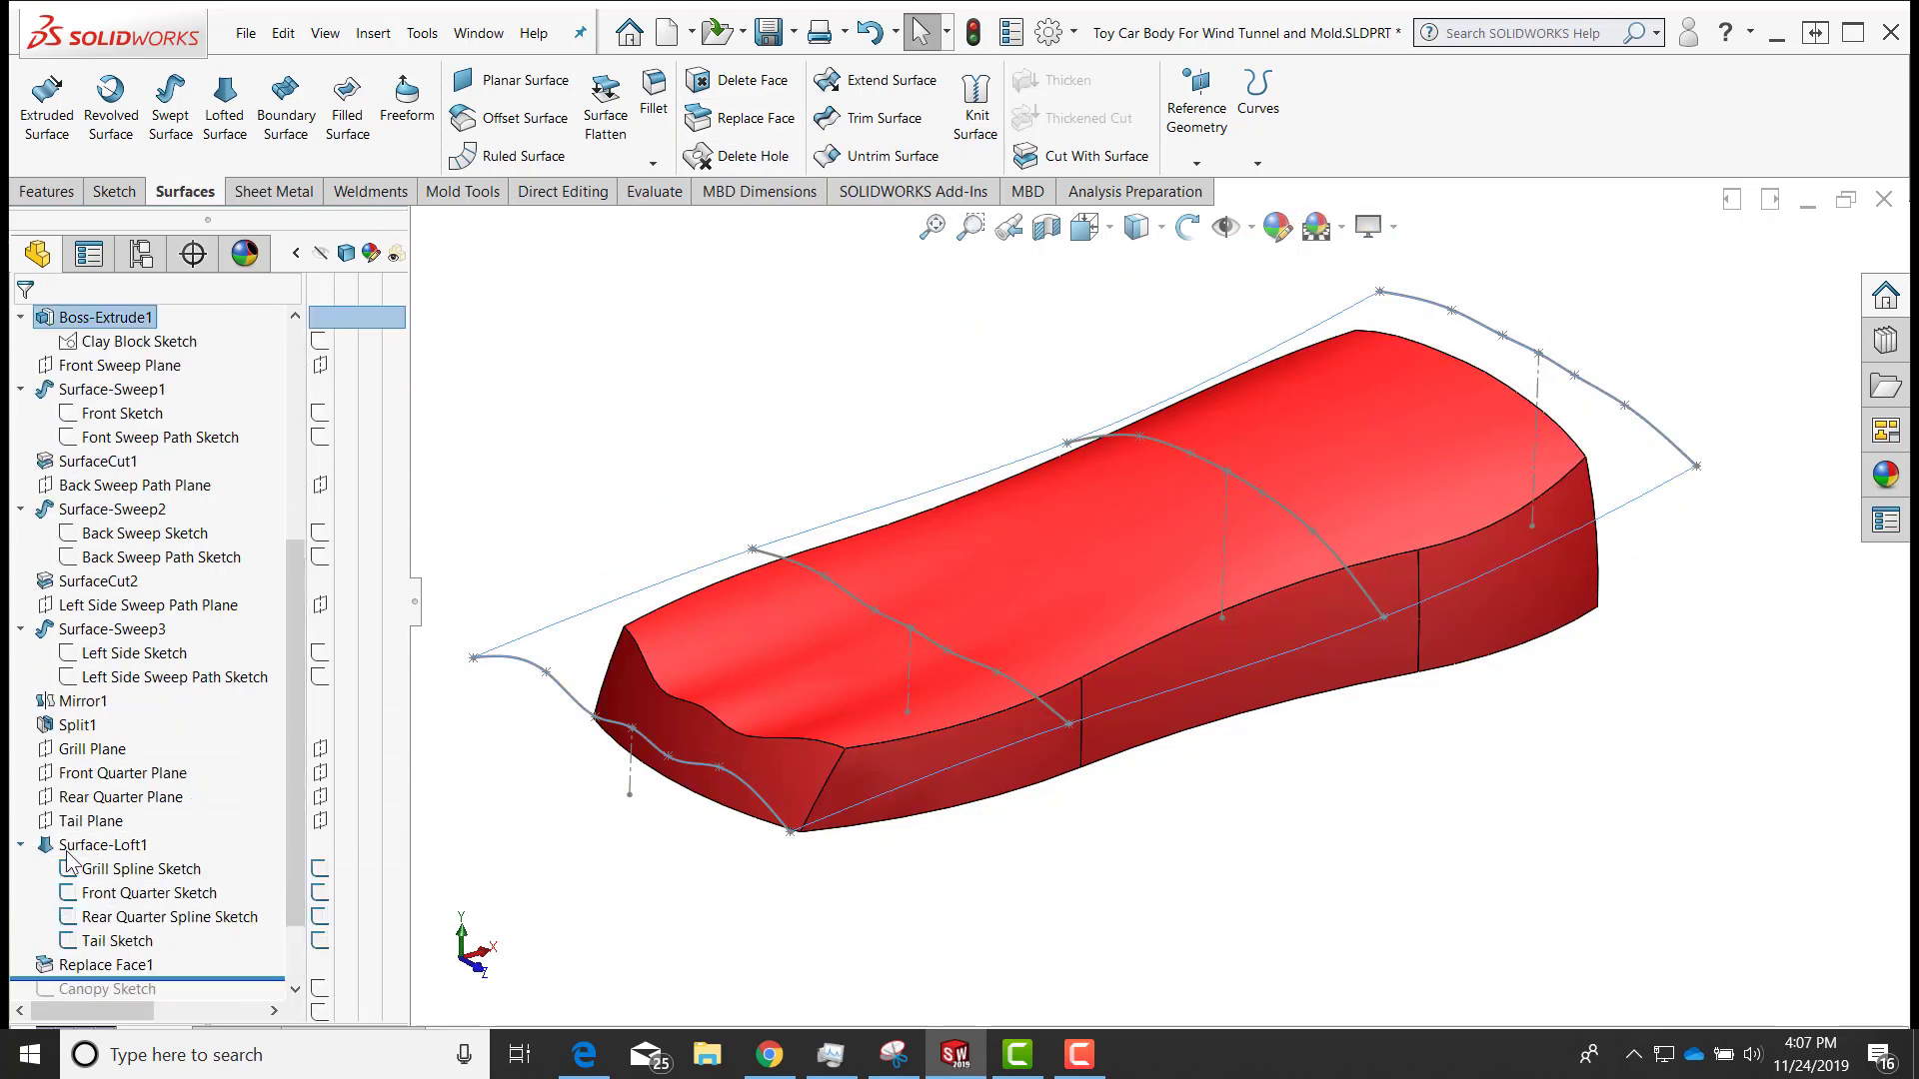
middle_click_drag(591, 529, 601, 530)
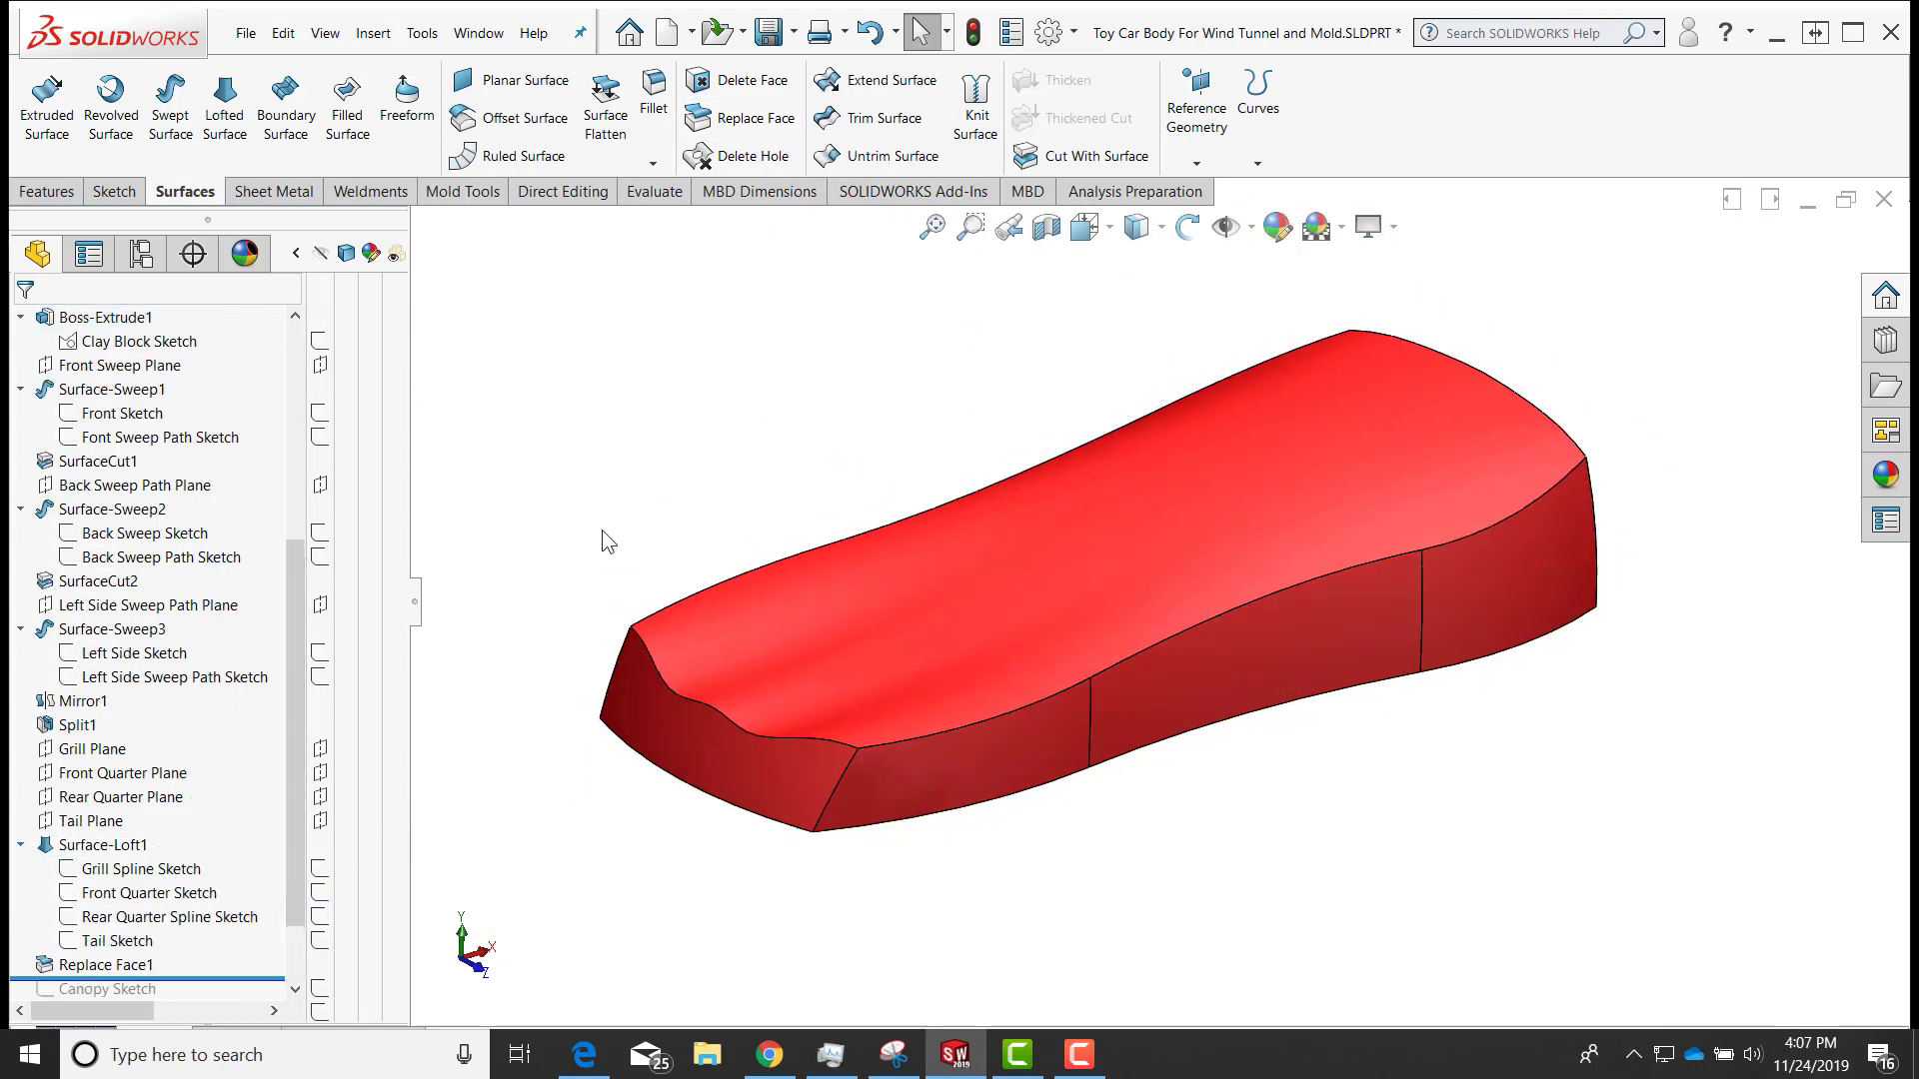
Fillet the two front vertical corner edges of the car body with an 80 mm radius
left_click(623, 686)
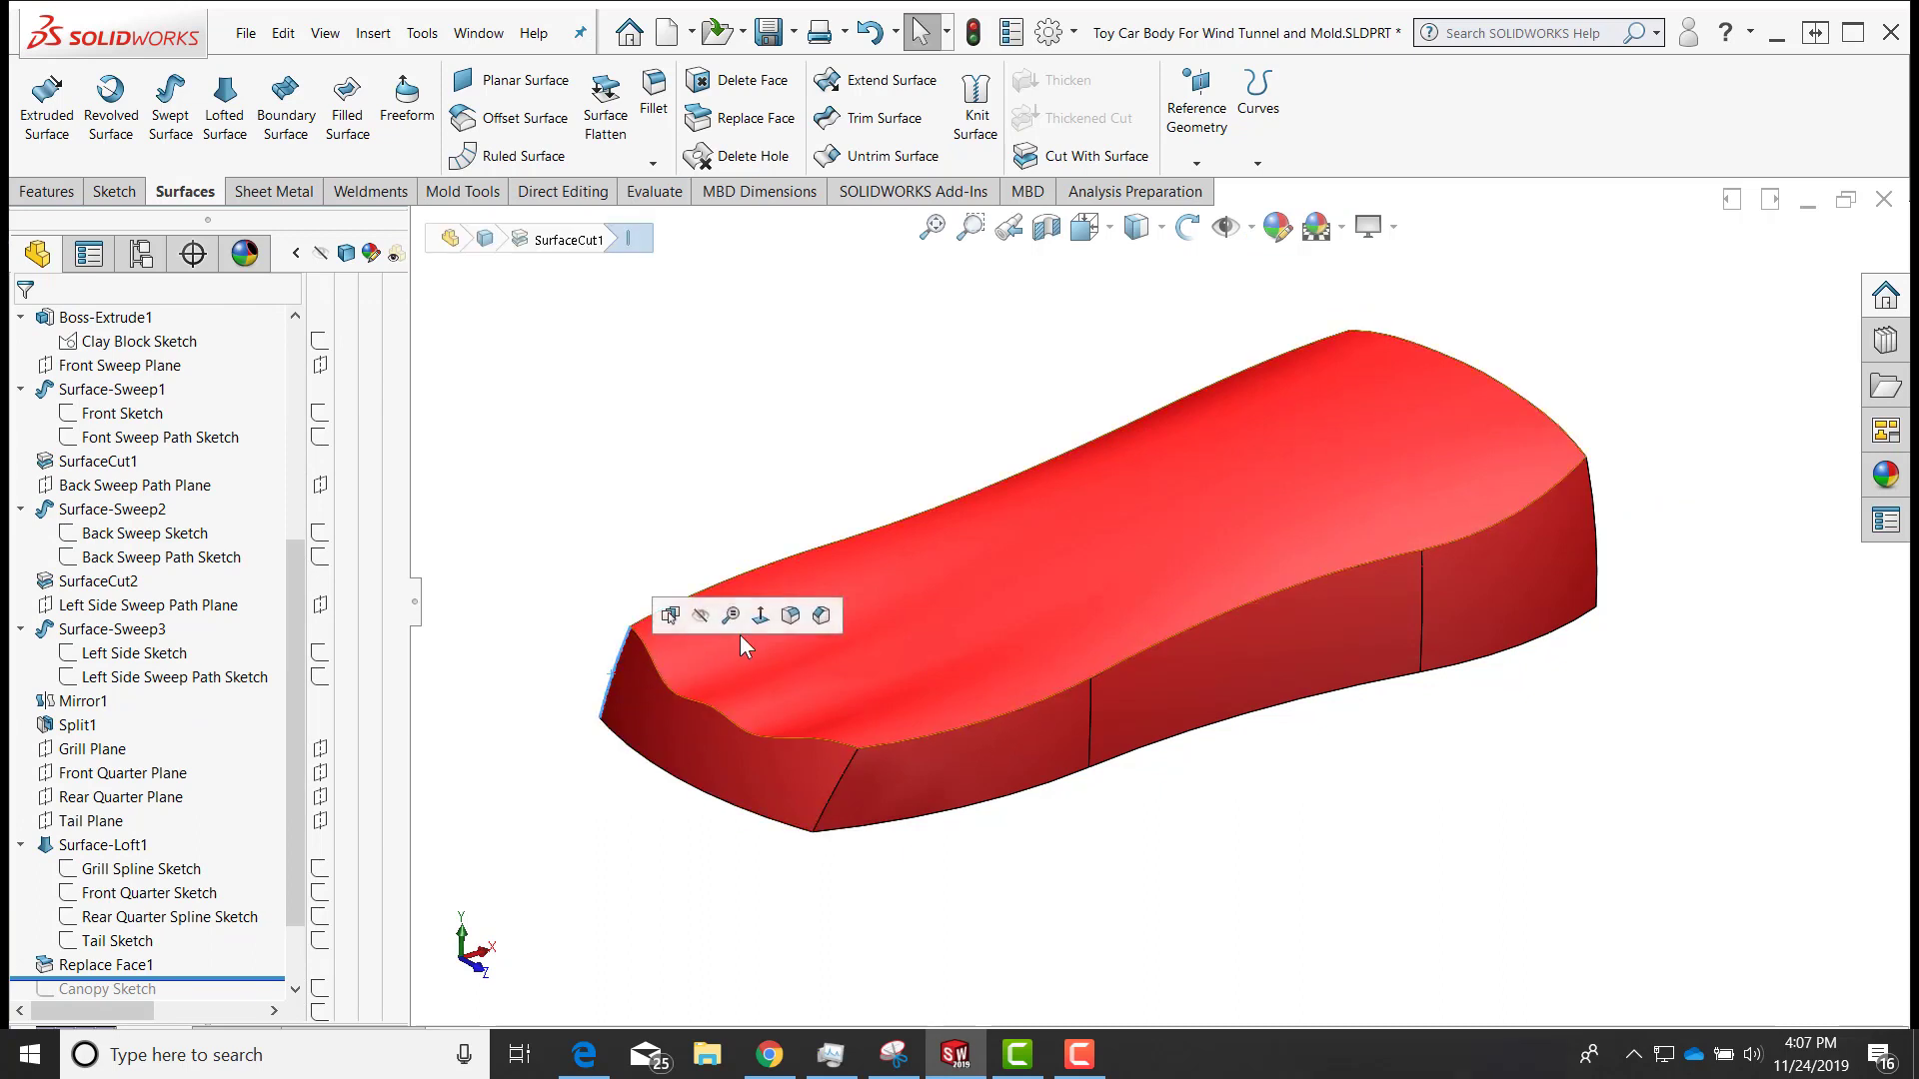
left_click(791, 617)
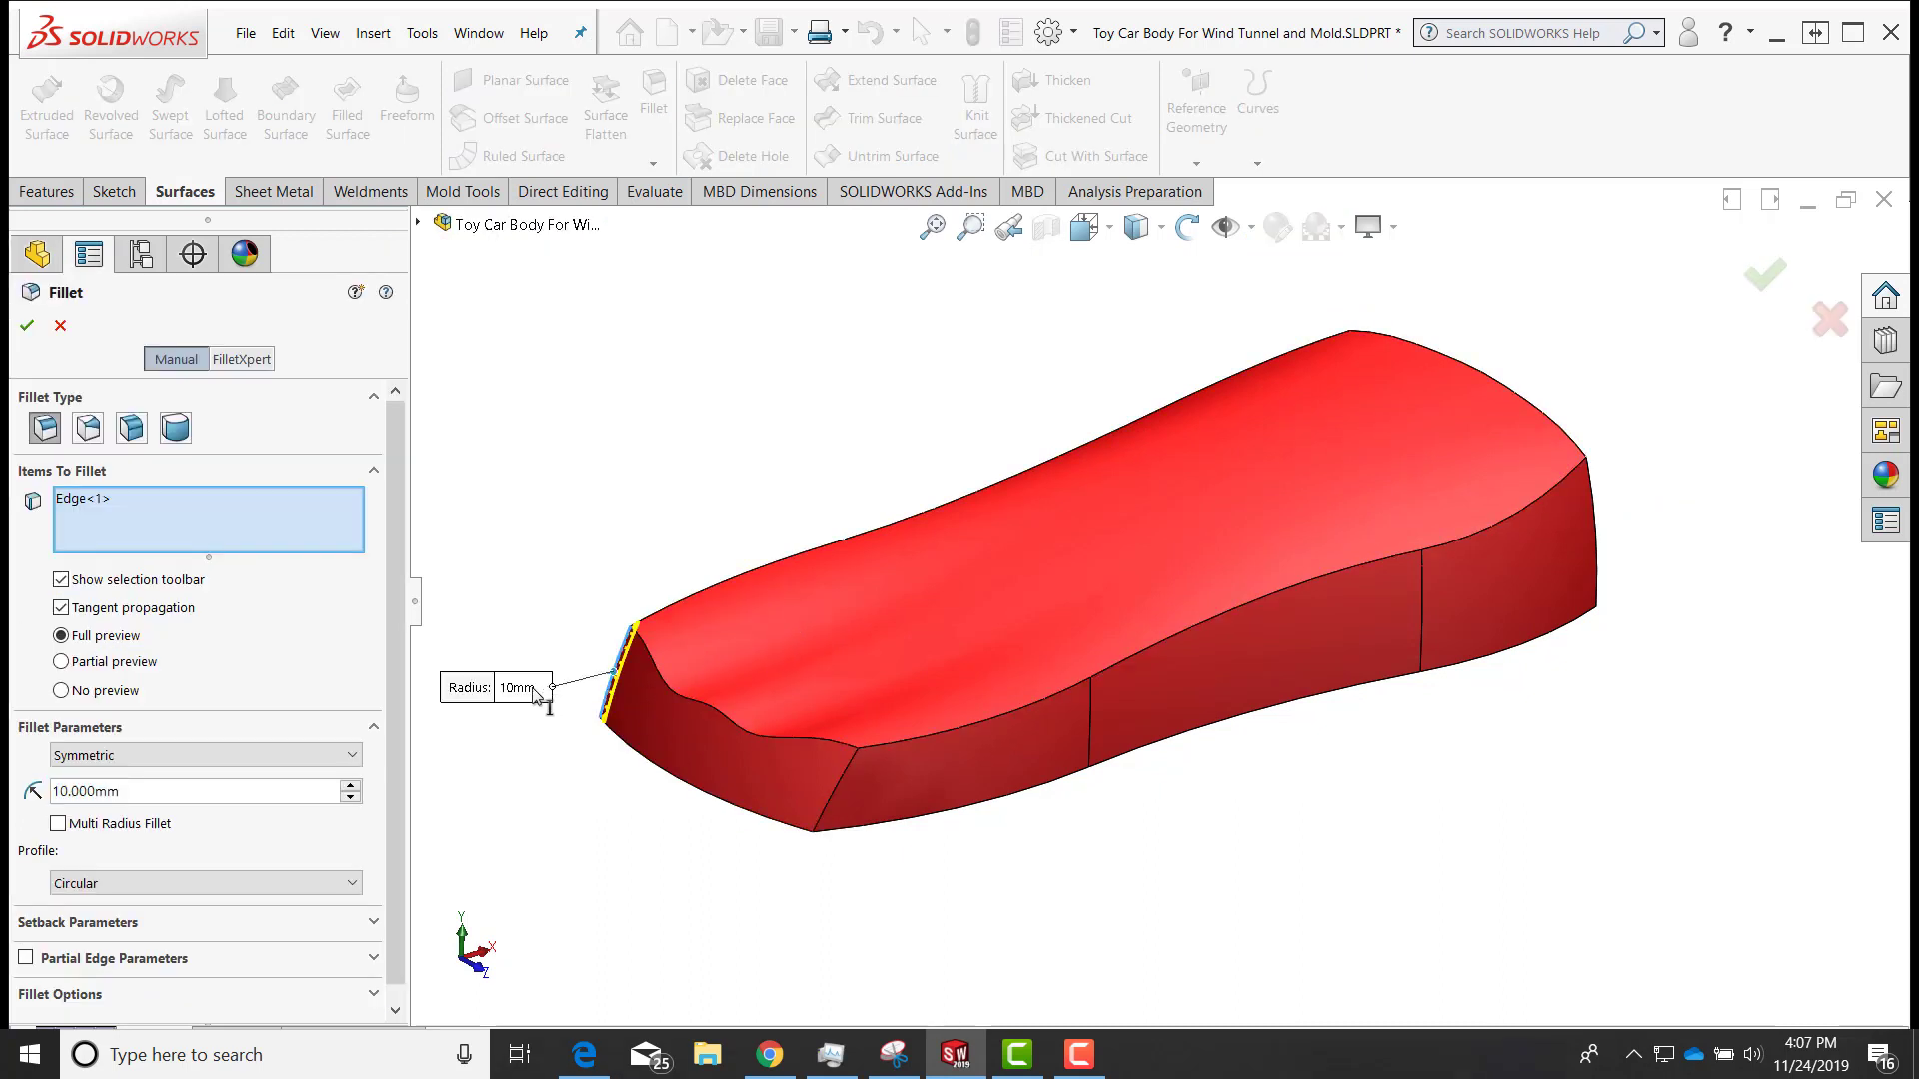
double_click(135, 792)
type("80")
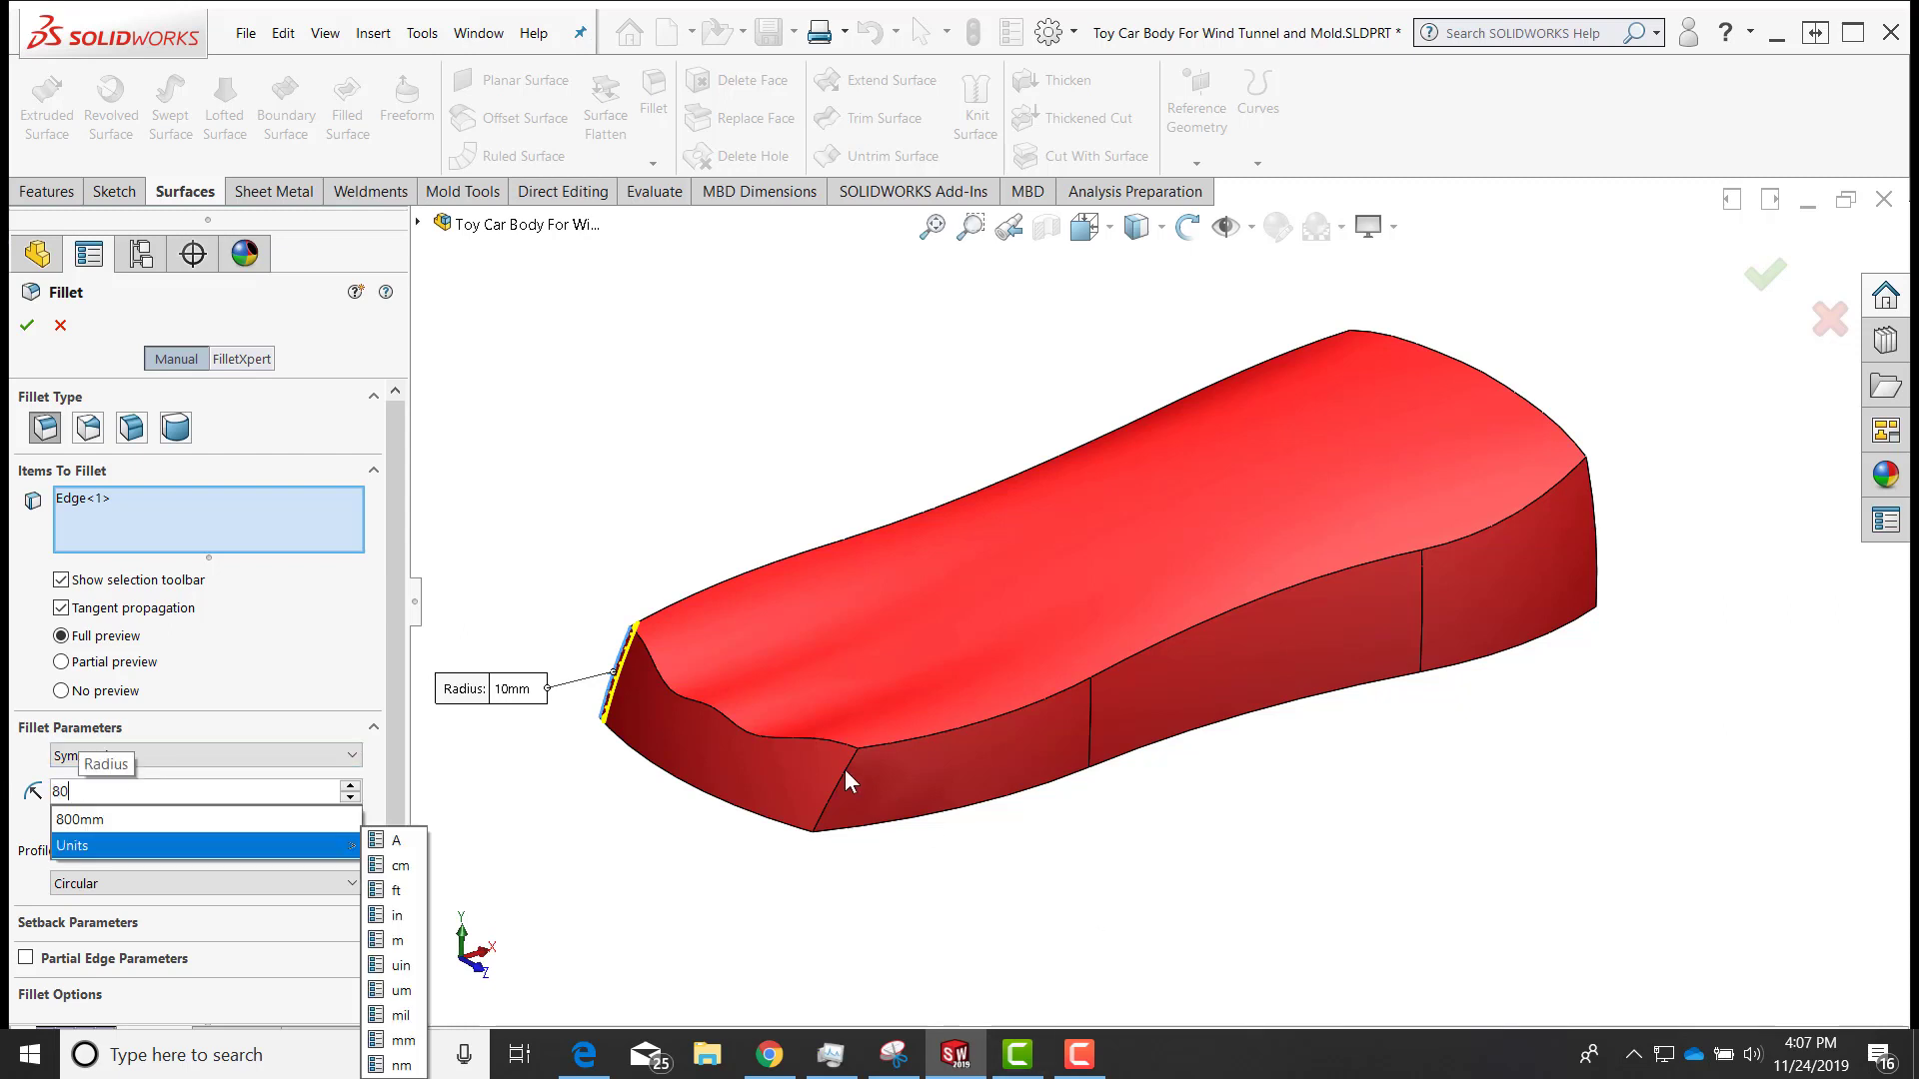
left_click(841, 782)
right_click(767, 355)
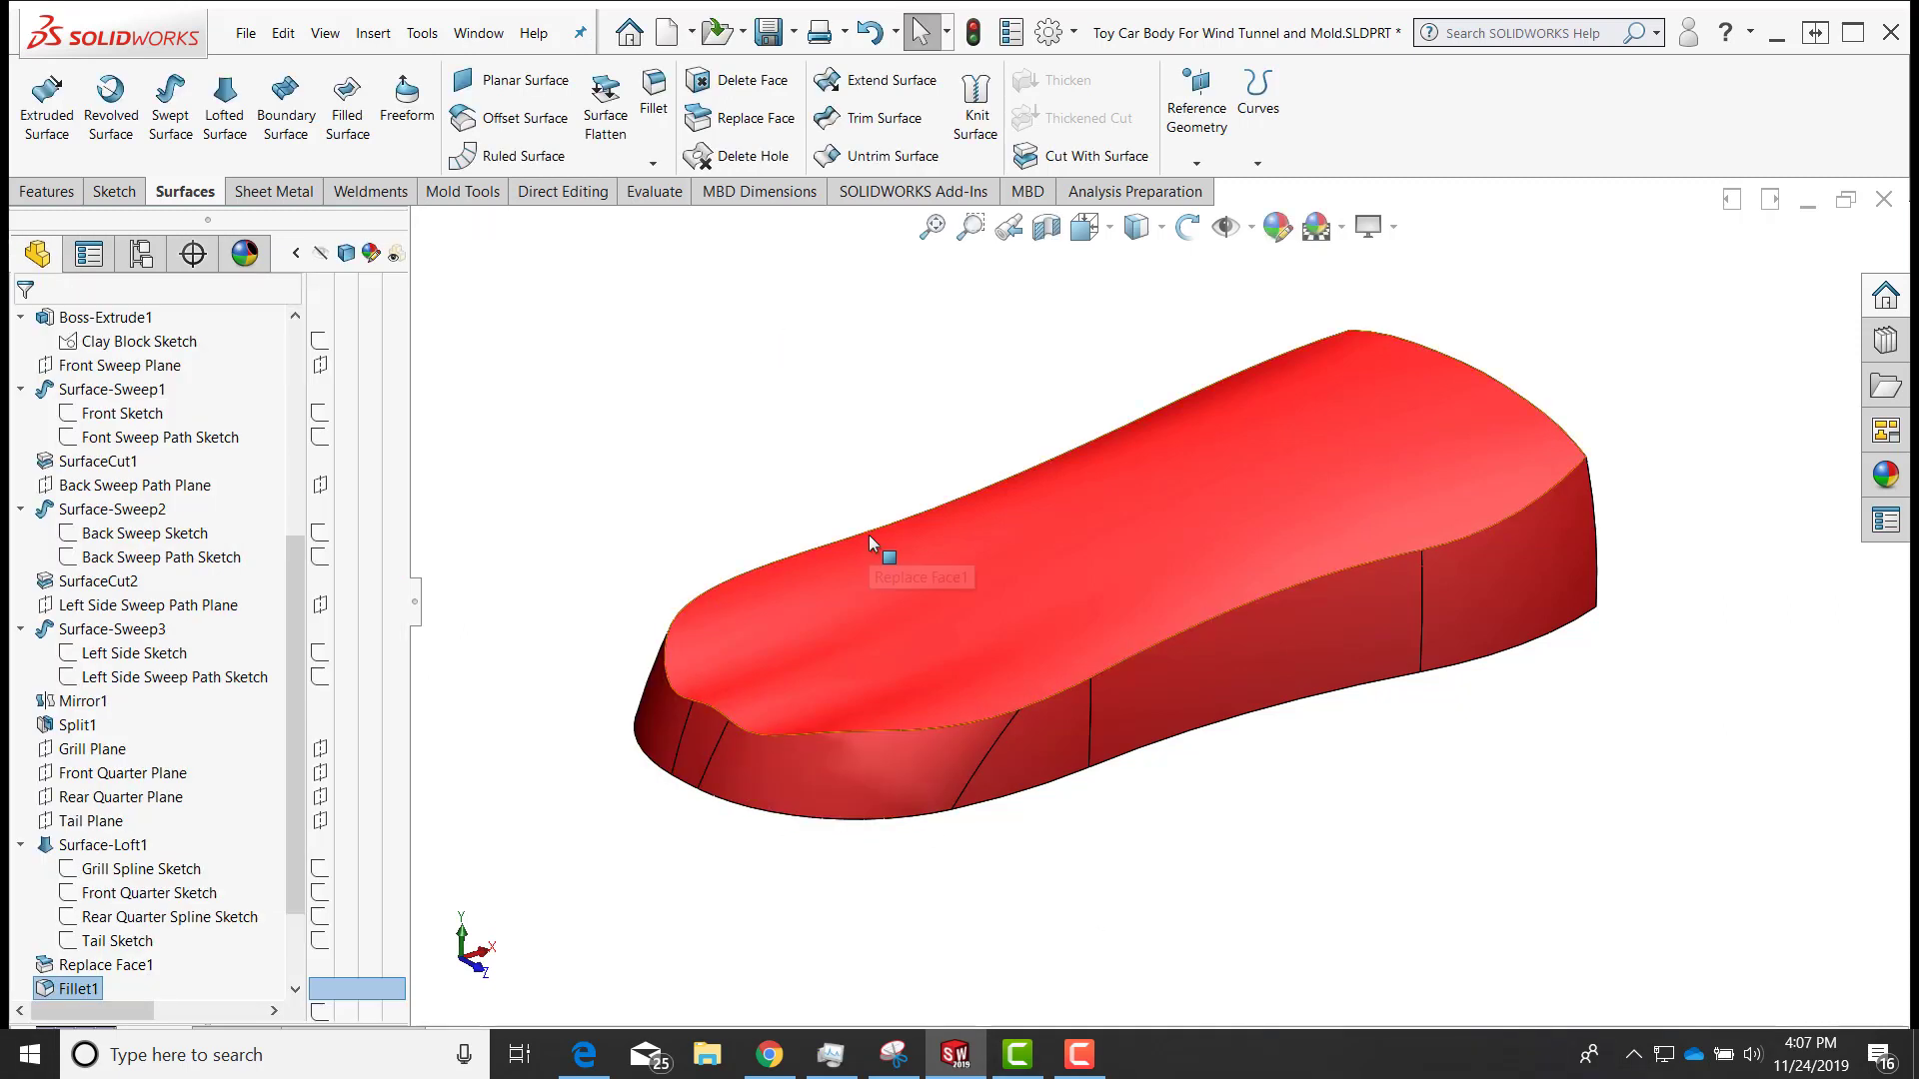
Fillet the top perimeter edge and the rear edges of the car body with a 20 mm radius
left_click(831, 544)
key("Return")
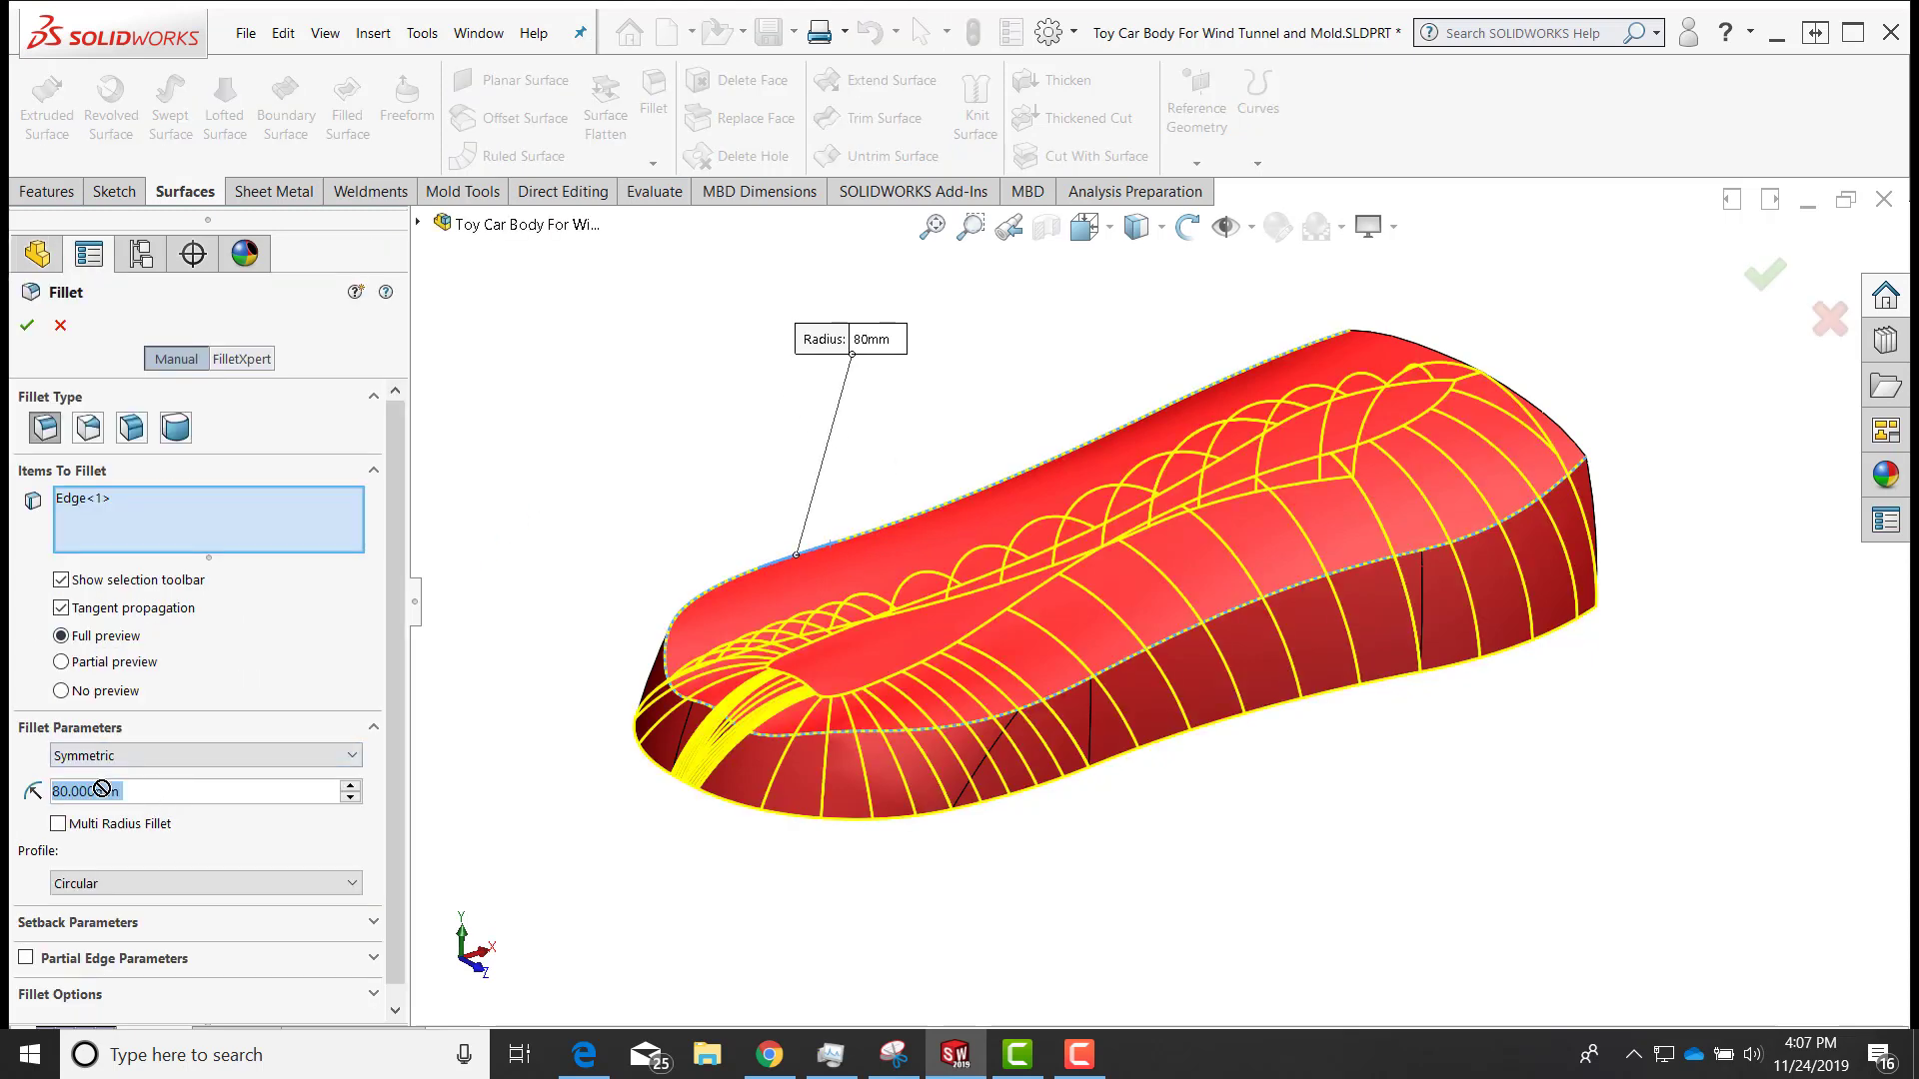
type("20")
key("Return")
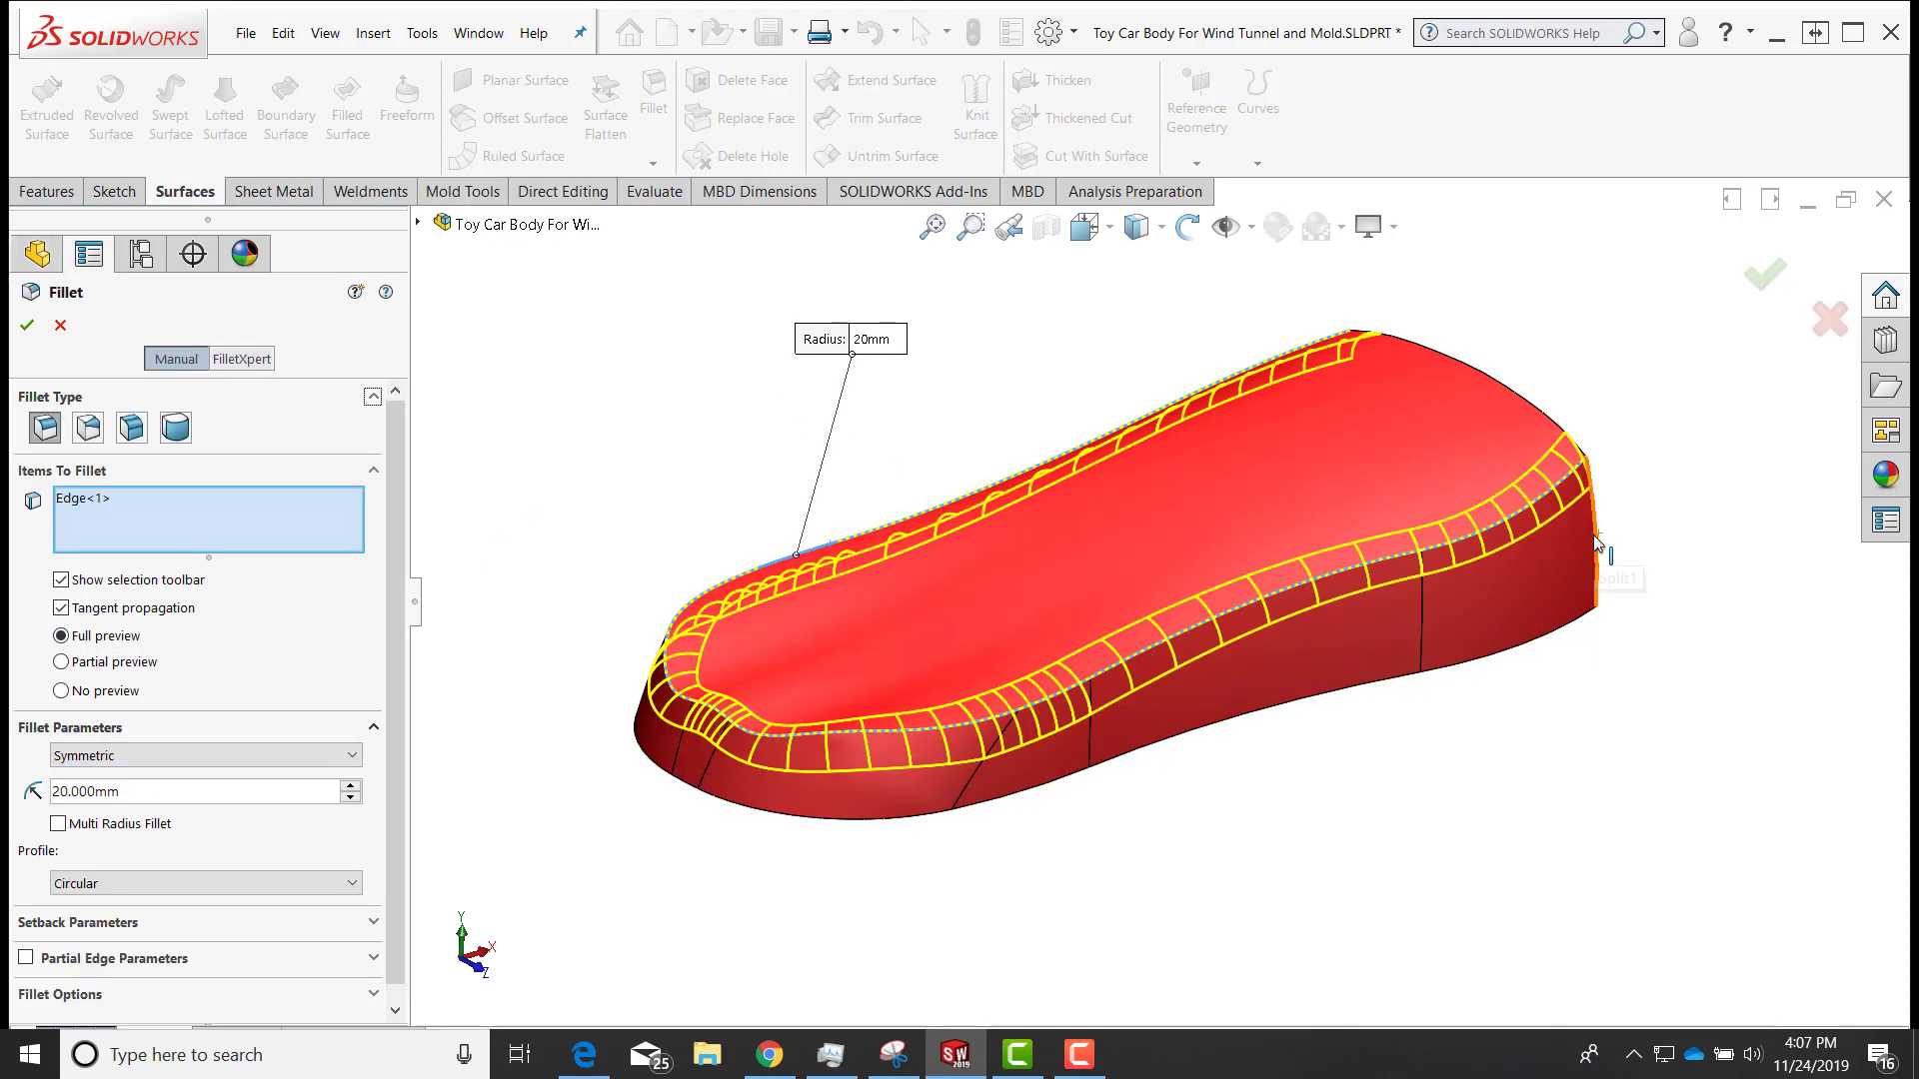
left_click(1596, 545)
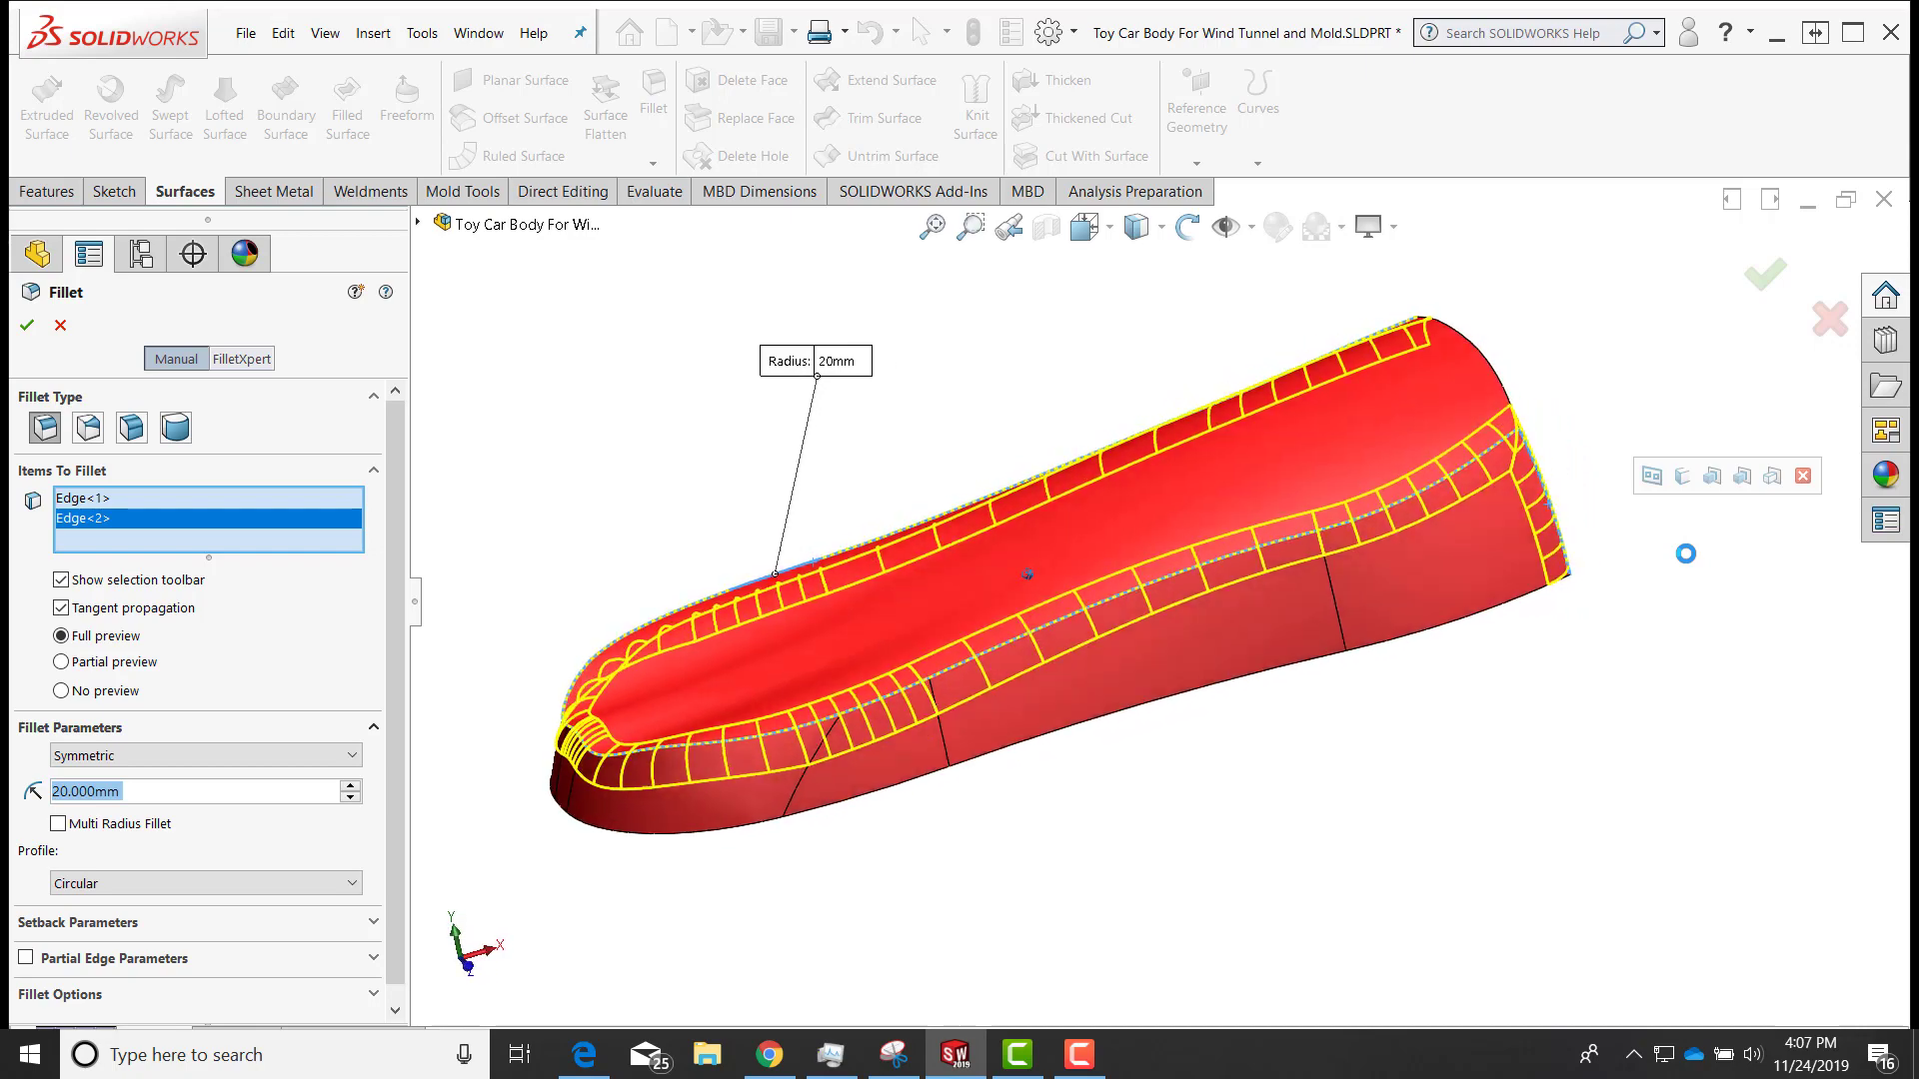
middle_click_drag(1686, 554, 1319, 519)
left_click(1310, 518)
left_click(1281, 525)
middle_click_drag(1722, 557, 1821, 357)
left_click(1767, 283)
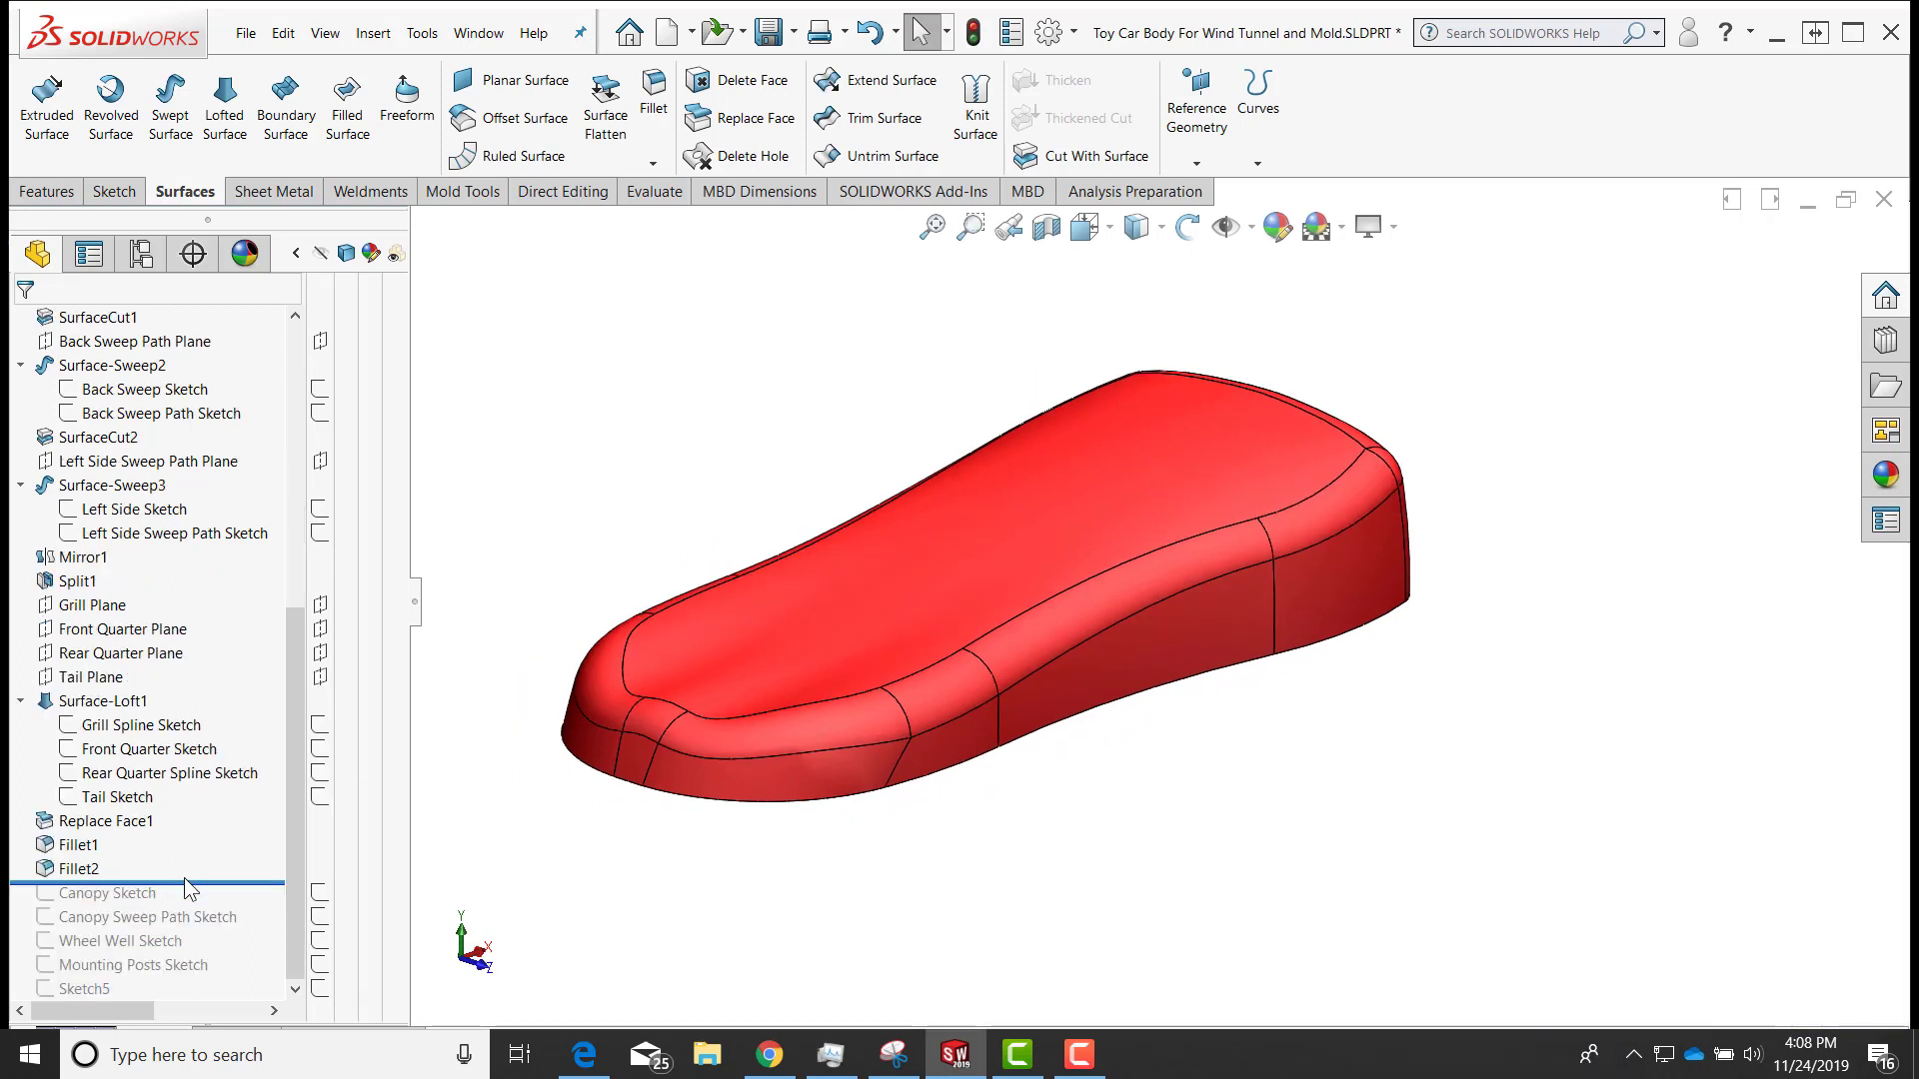
Roll the model forward past the canopy sketches and create a solid sweep of the Canopy Sketch along the Canopy Sweep Path Sketch
left_click_drag(186, 878, 193, 921)
middle_click_drag(899, 690, 906, 644)
key("f")
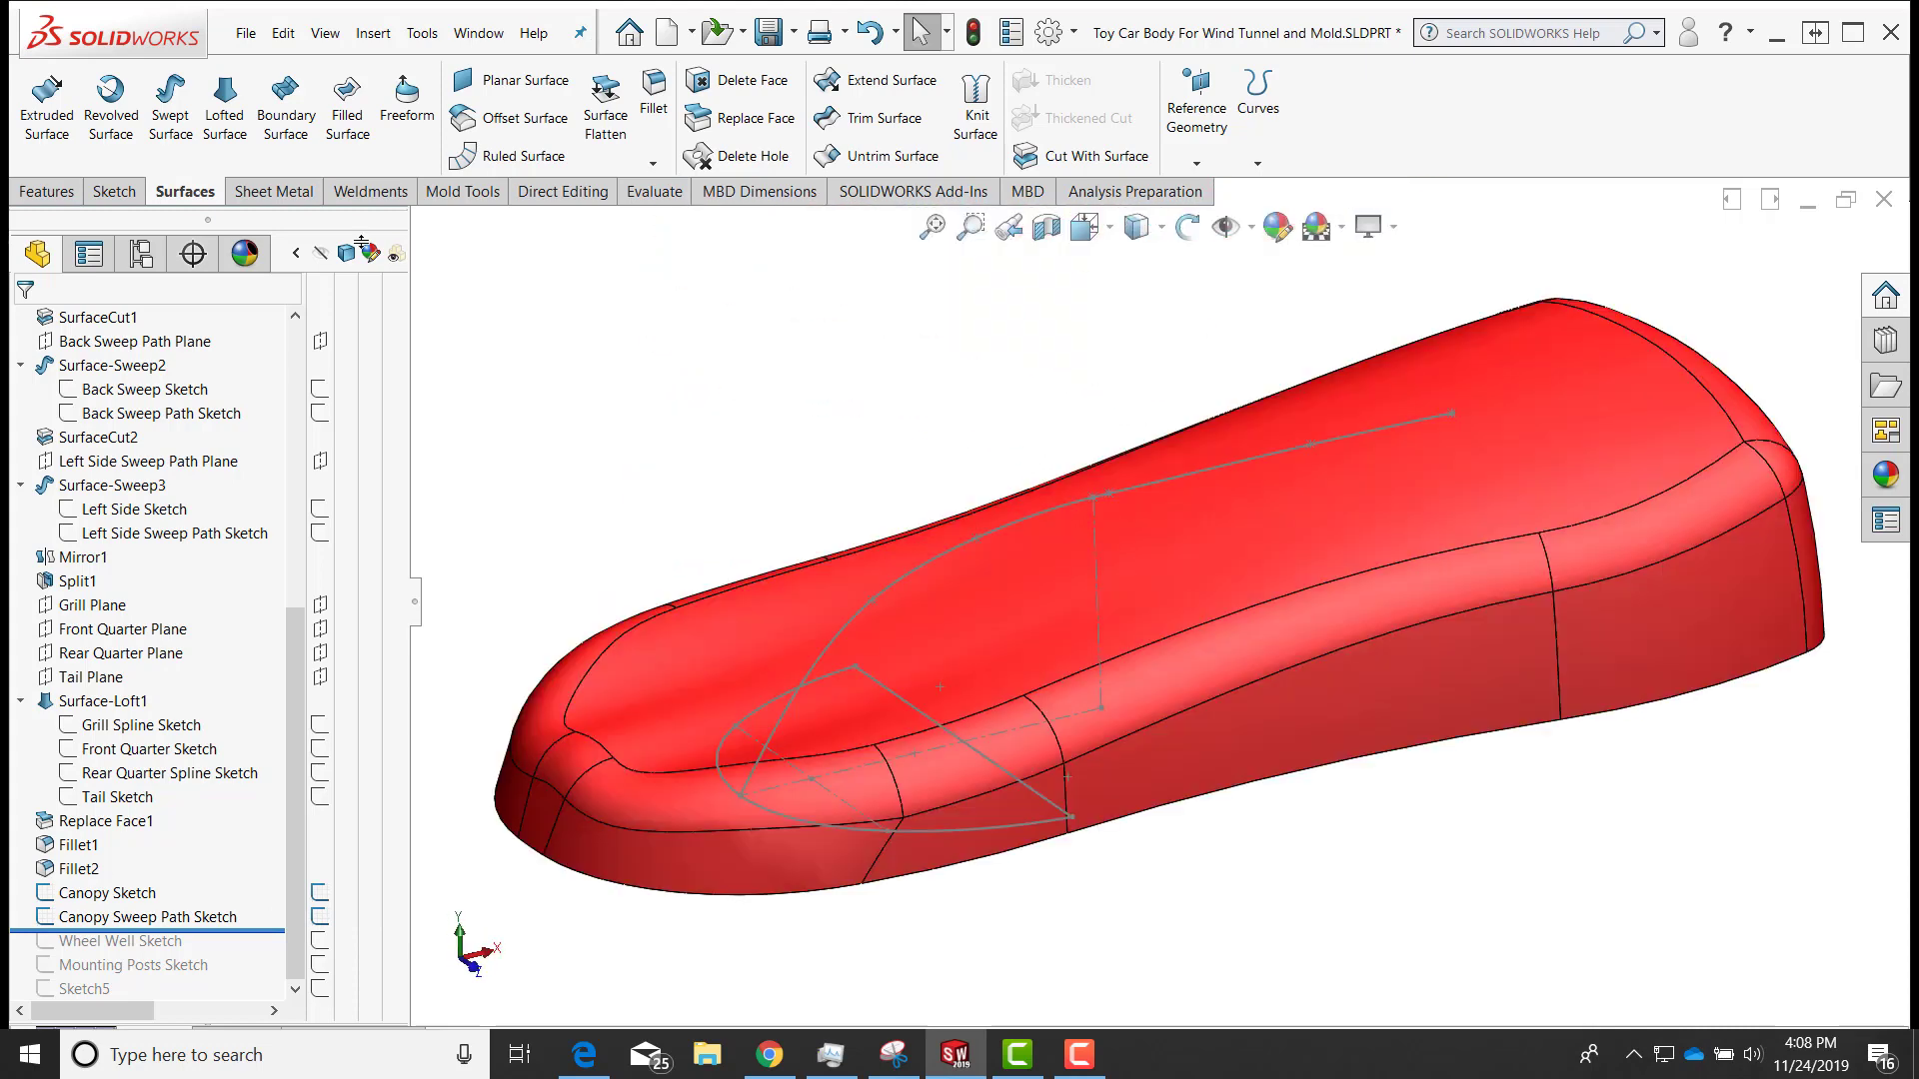
left_click(46, 191)
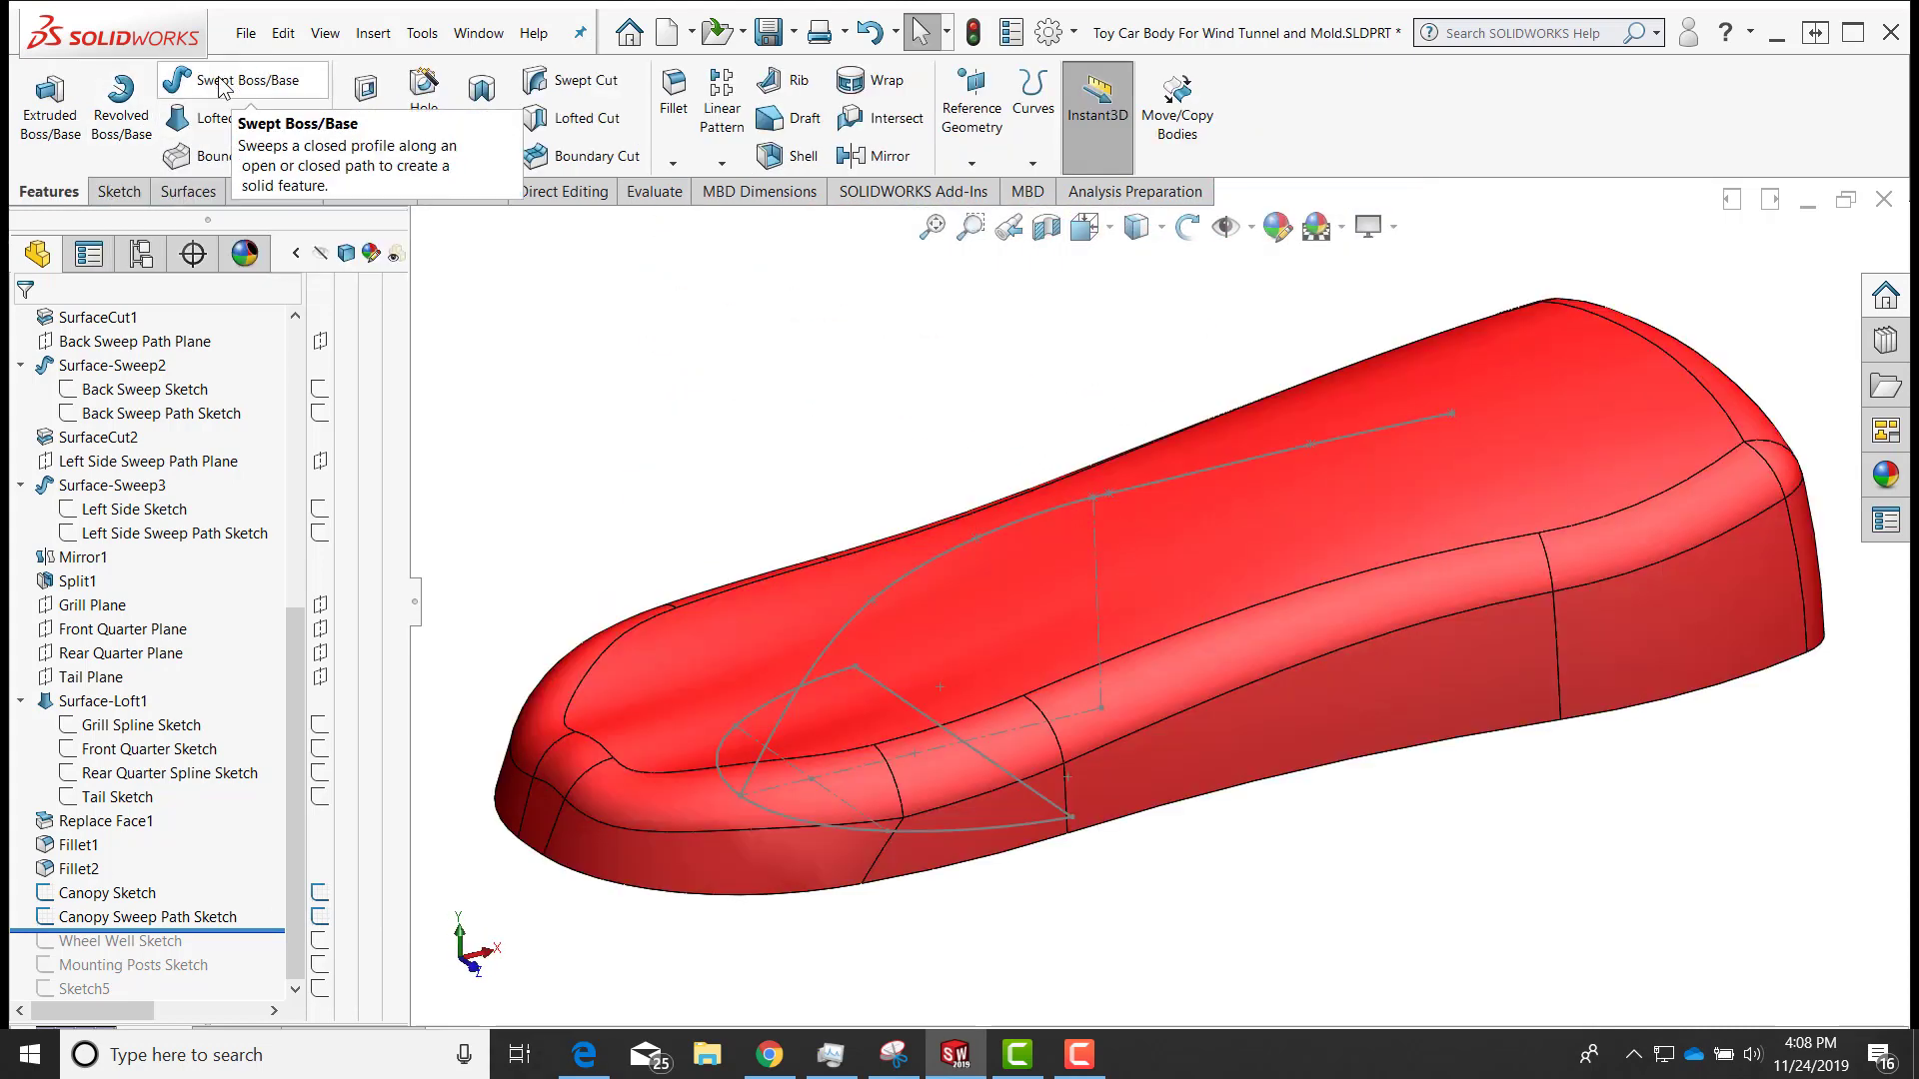
left_click(222, 80)
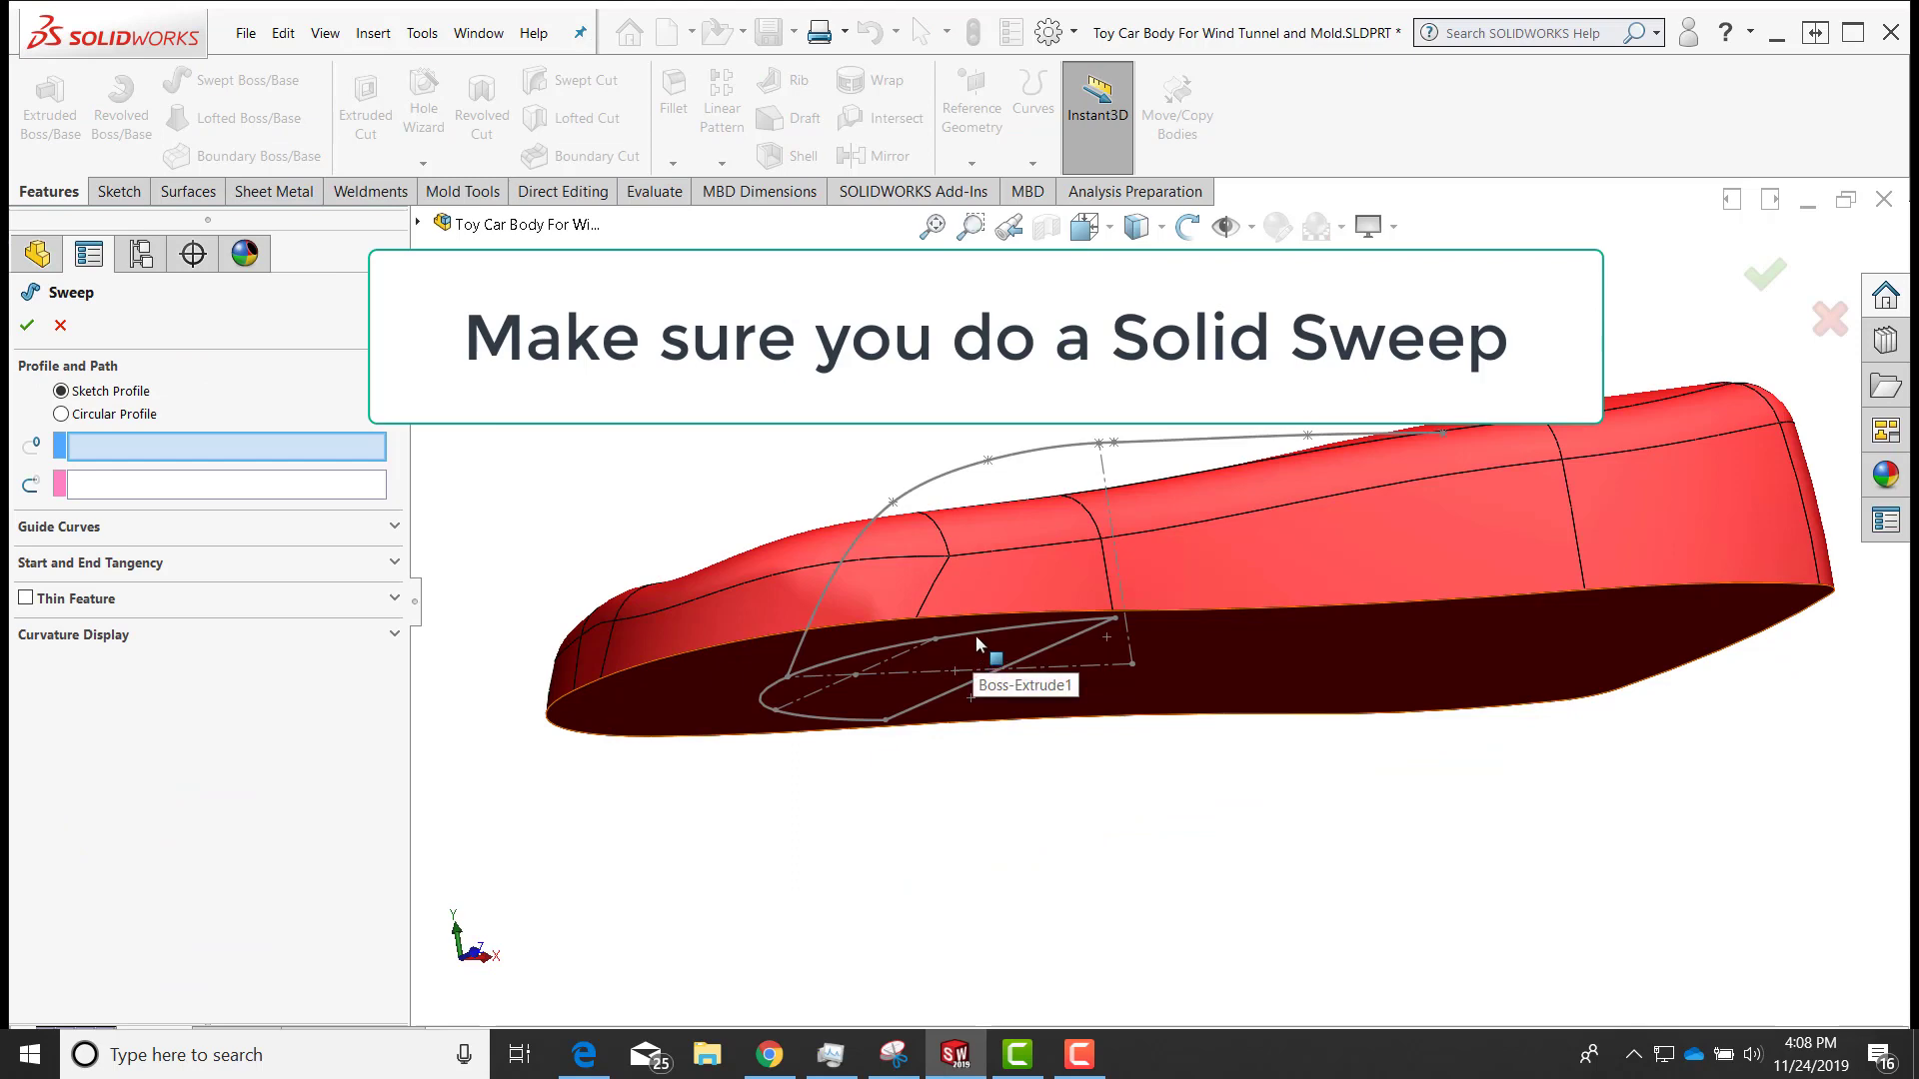
left_click(975, 640)
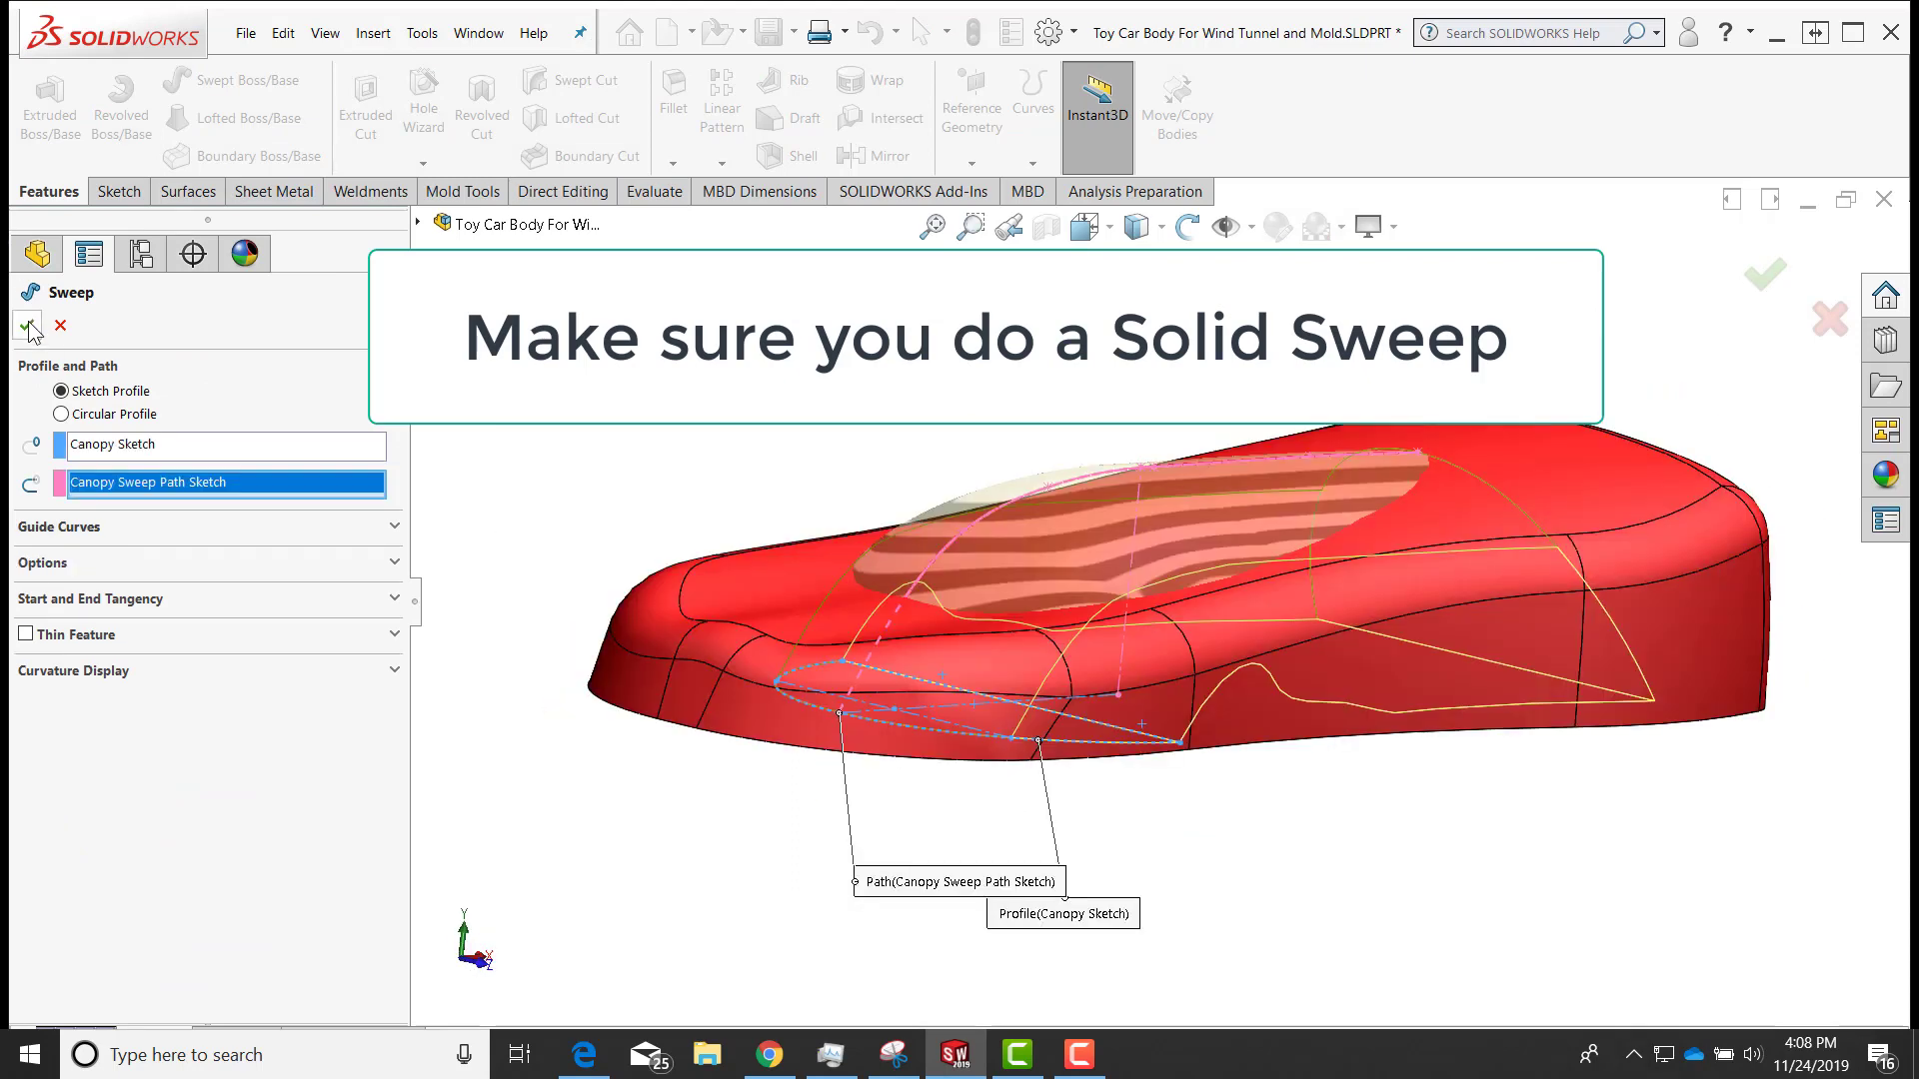
left_click(27, 326)
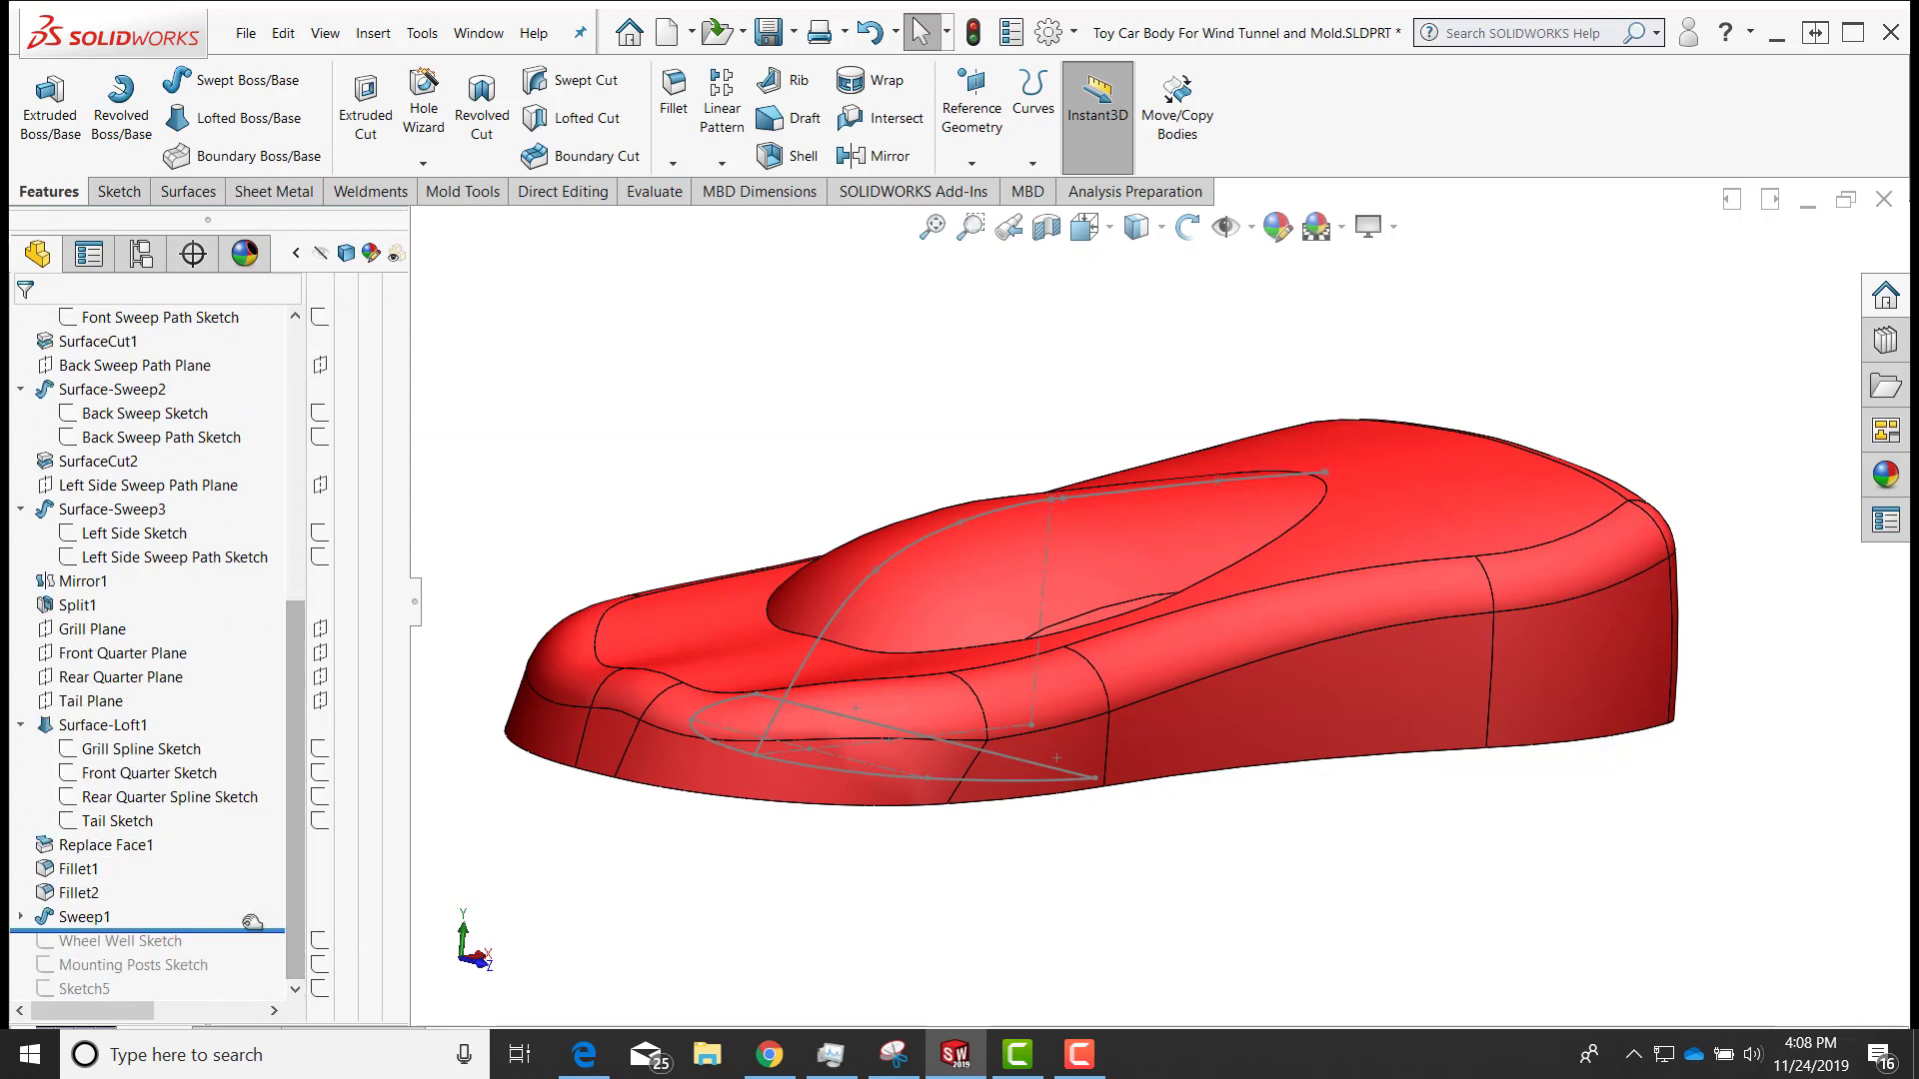
middle_click_drag(837, 297, 842, 304)
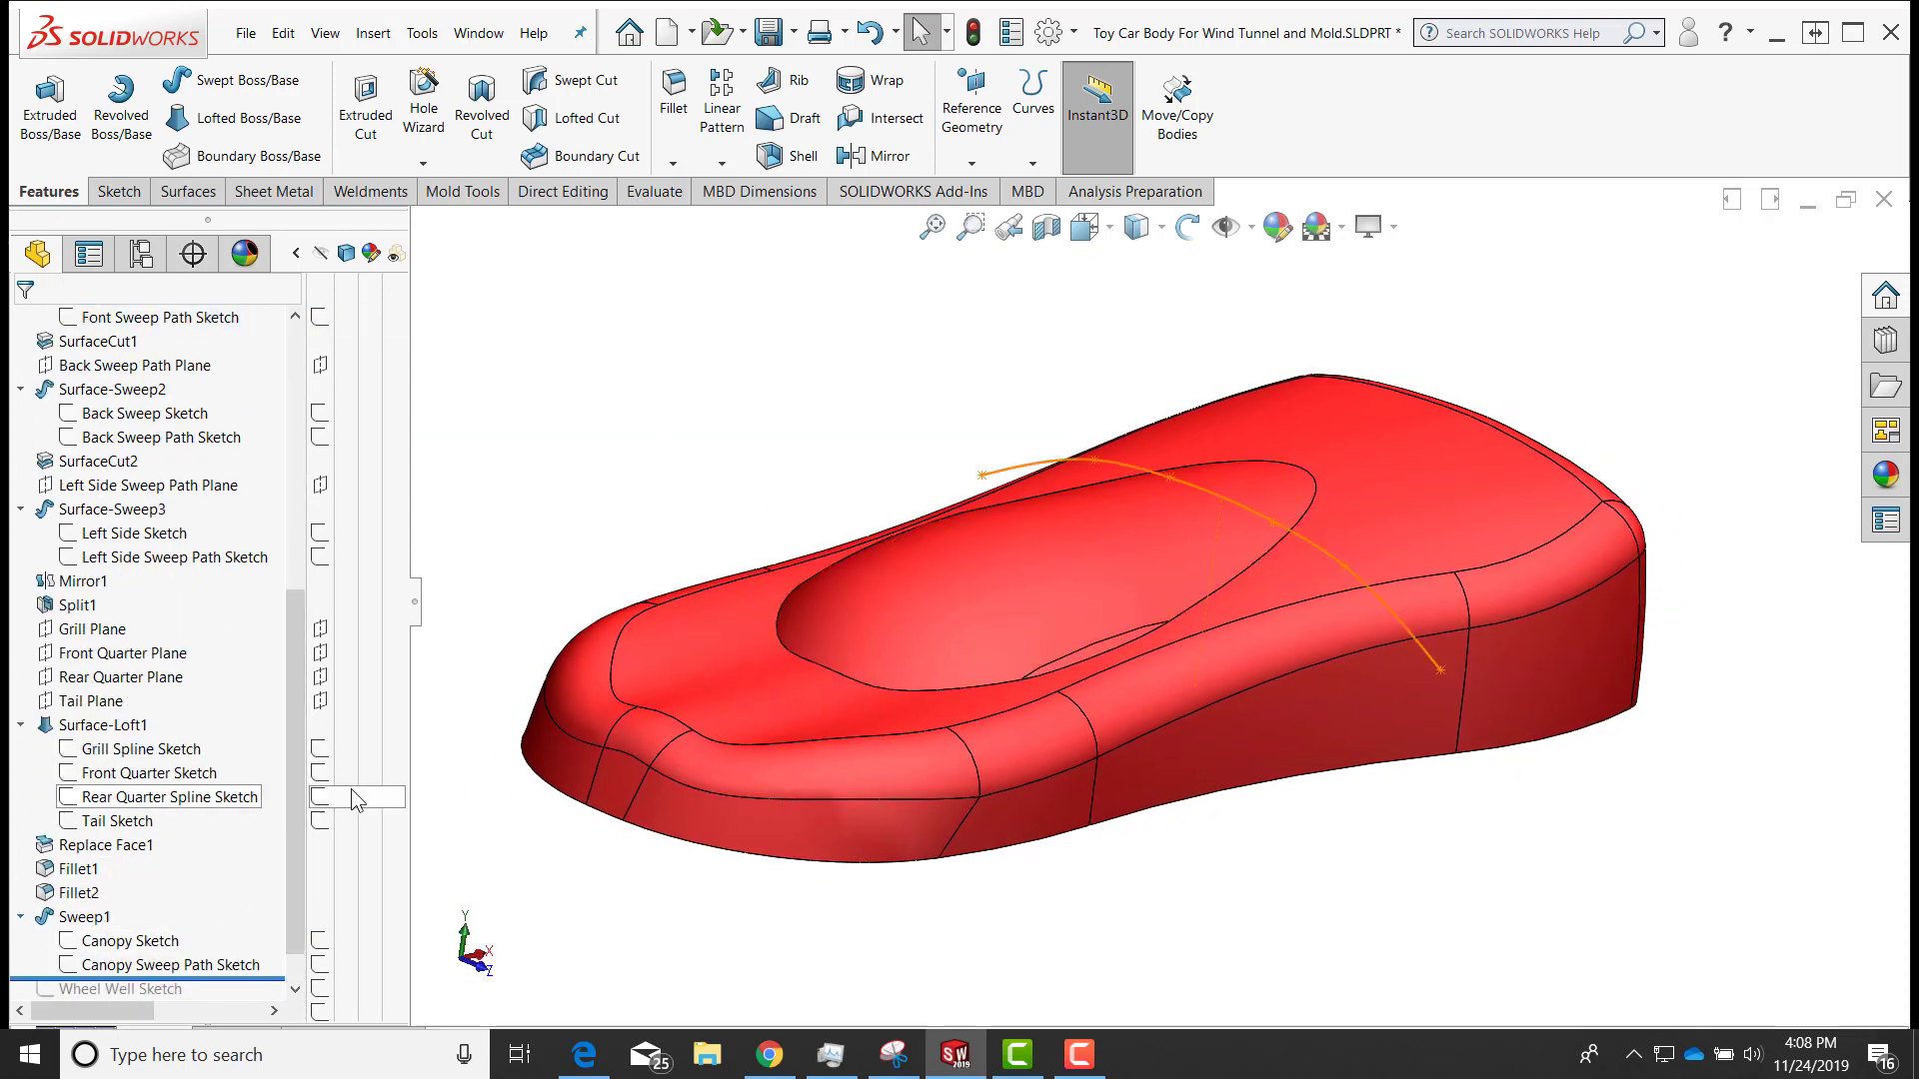
Apply a blue color appearance to the canopy sweep feature
scroll(77, 897, "down", 1)
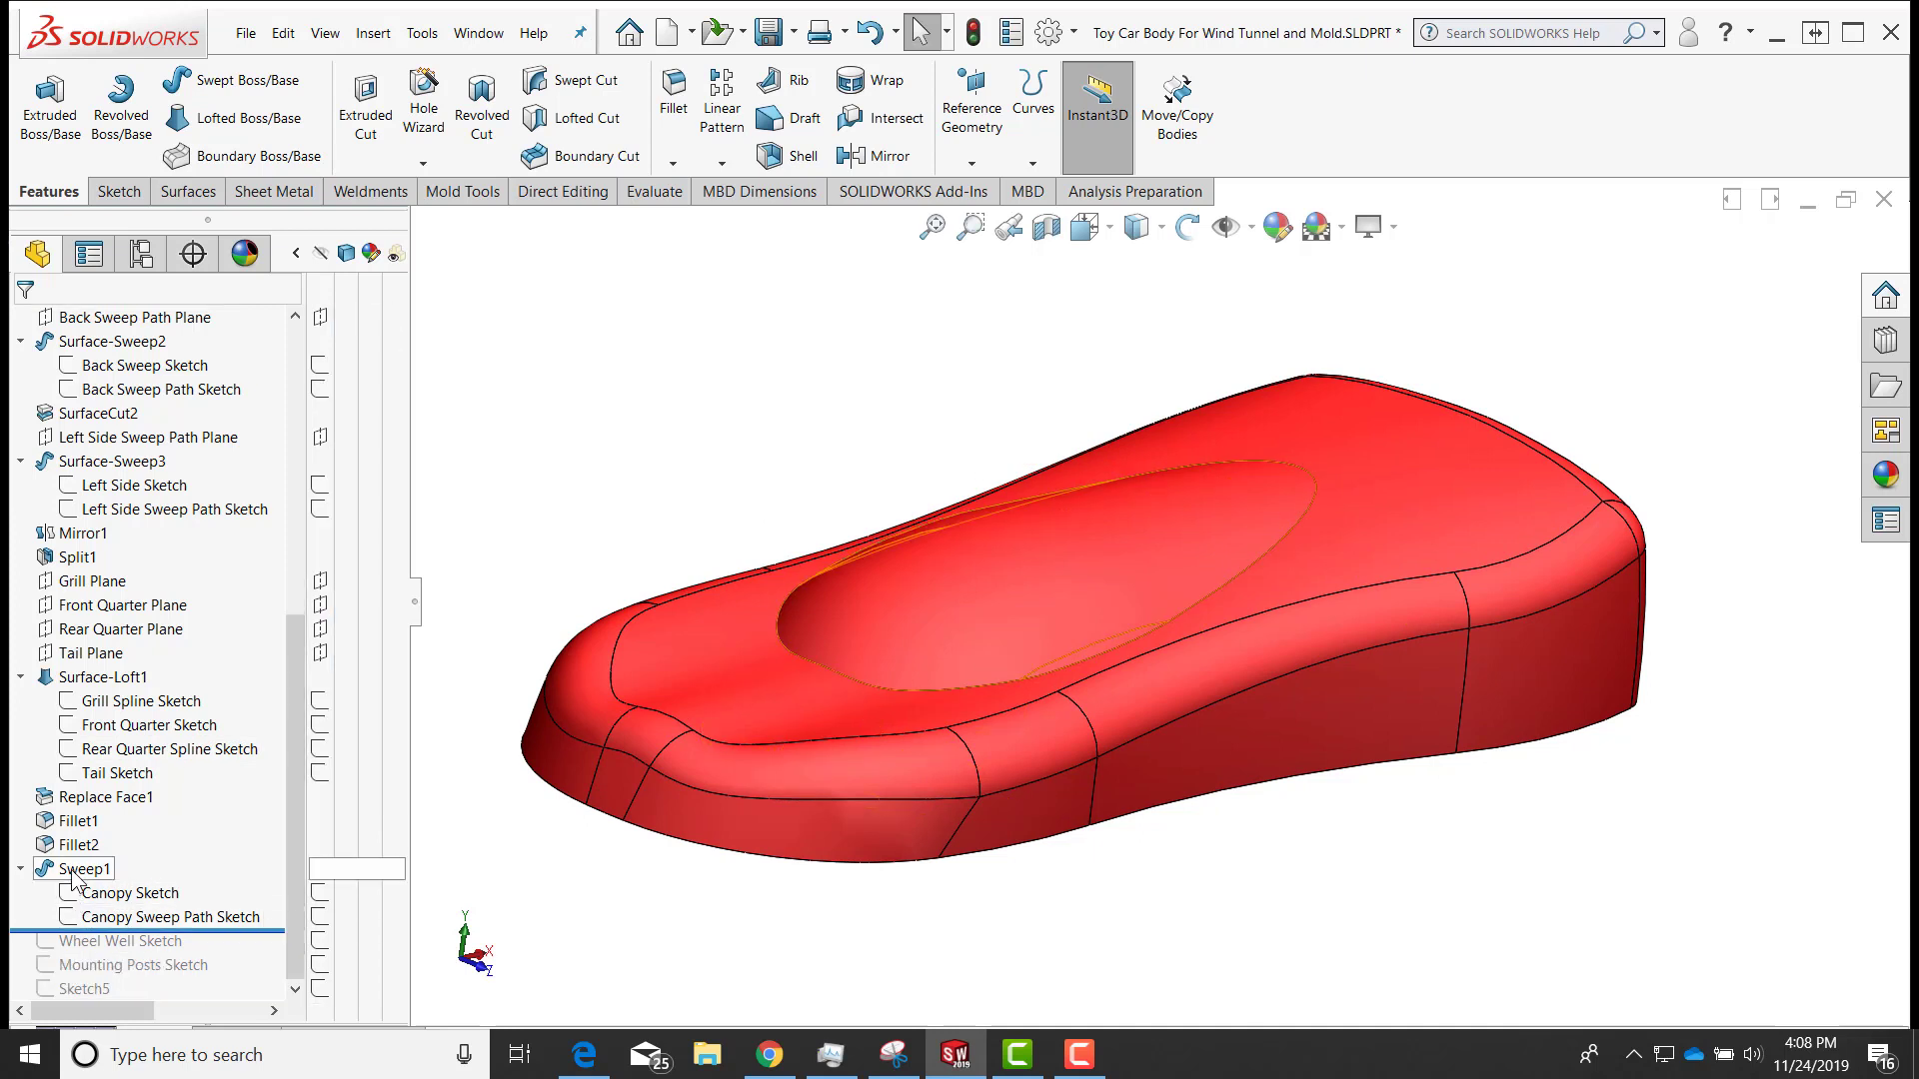
right_click(78, 873)
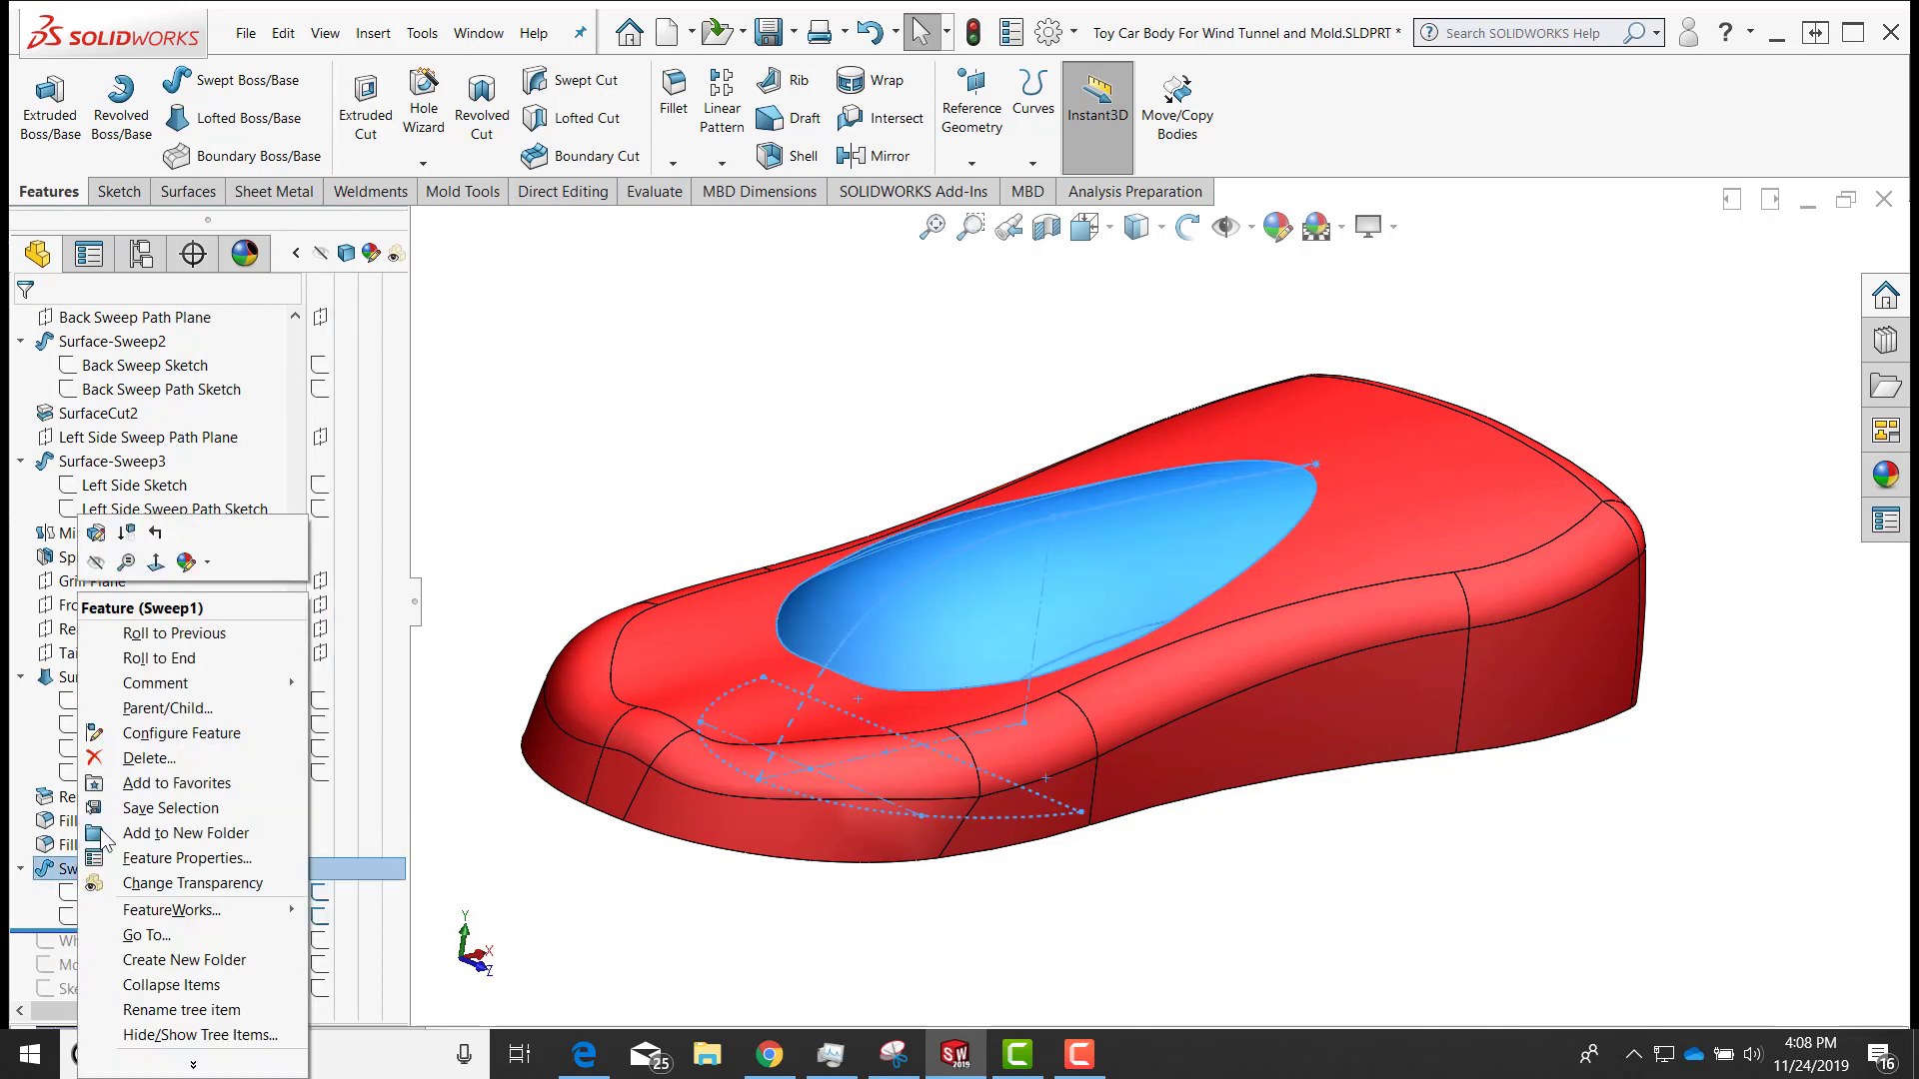
left_click(187, 561)
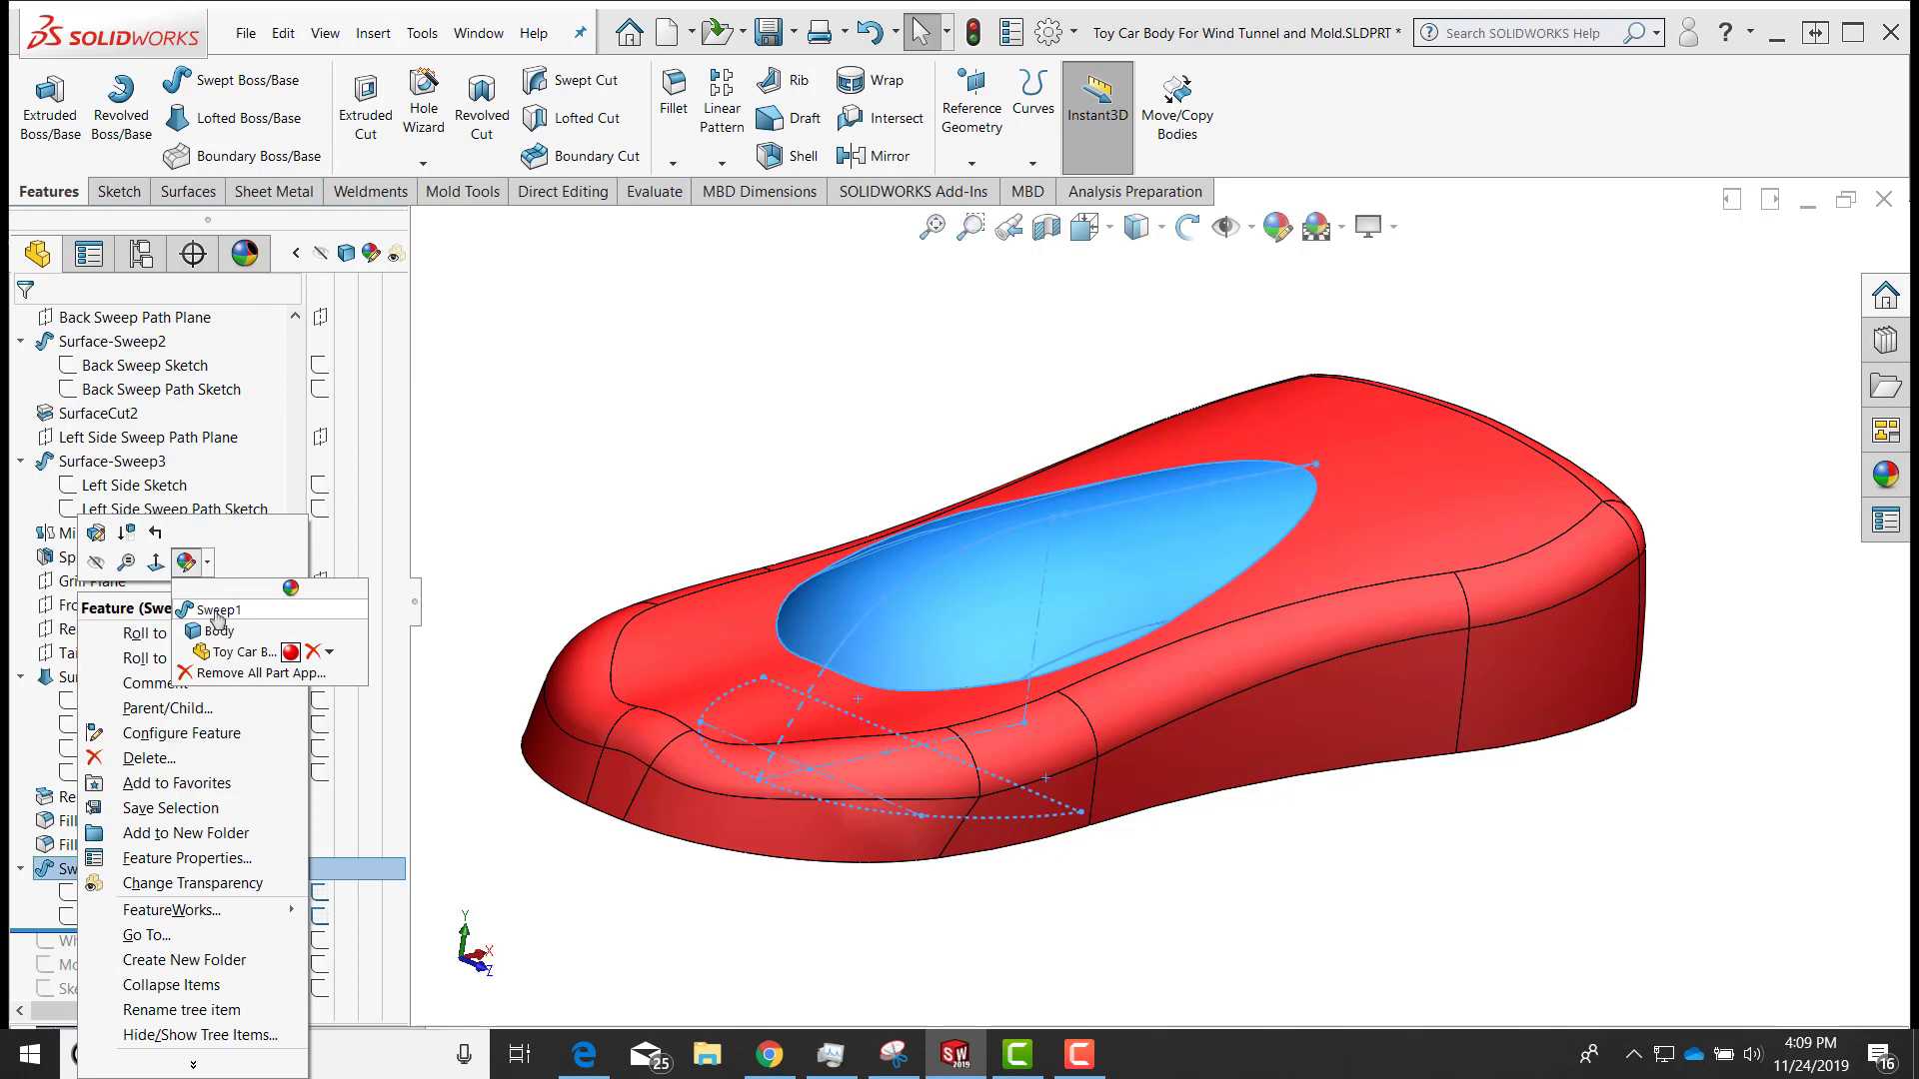
left_click(216, 618)
left_click(224, 816)
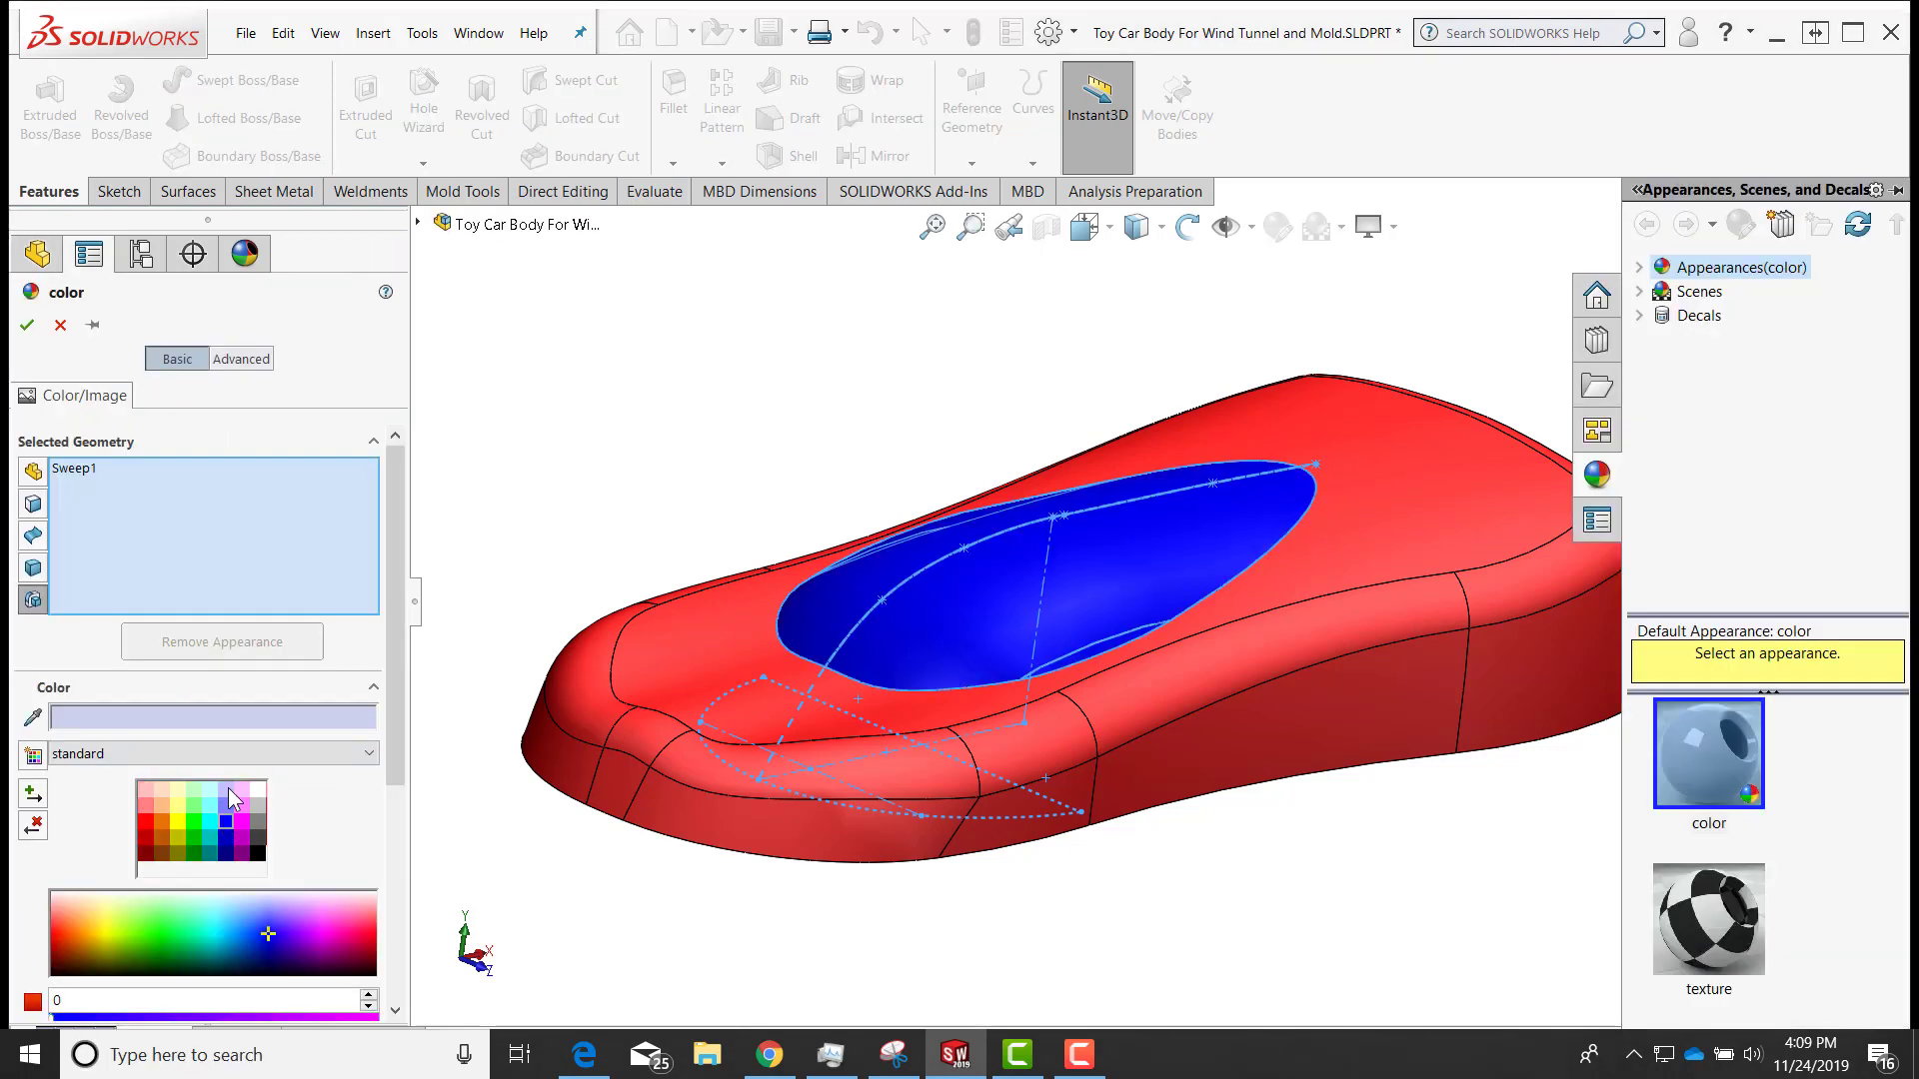
left_click(27, 325)
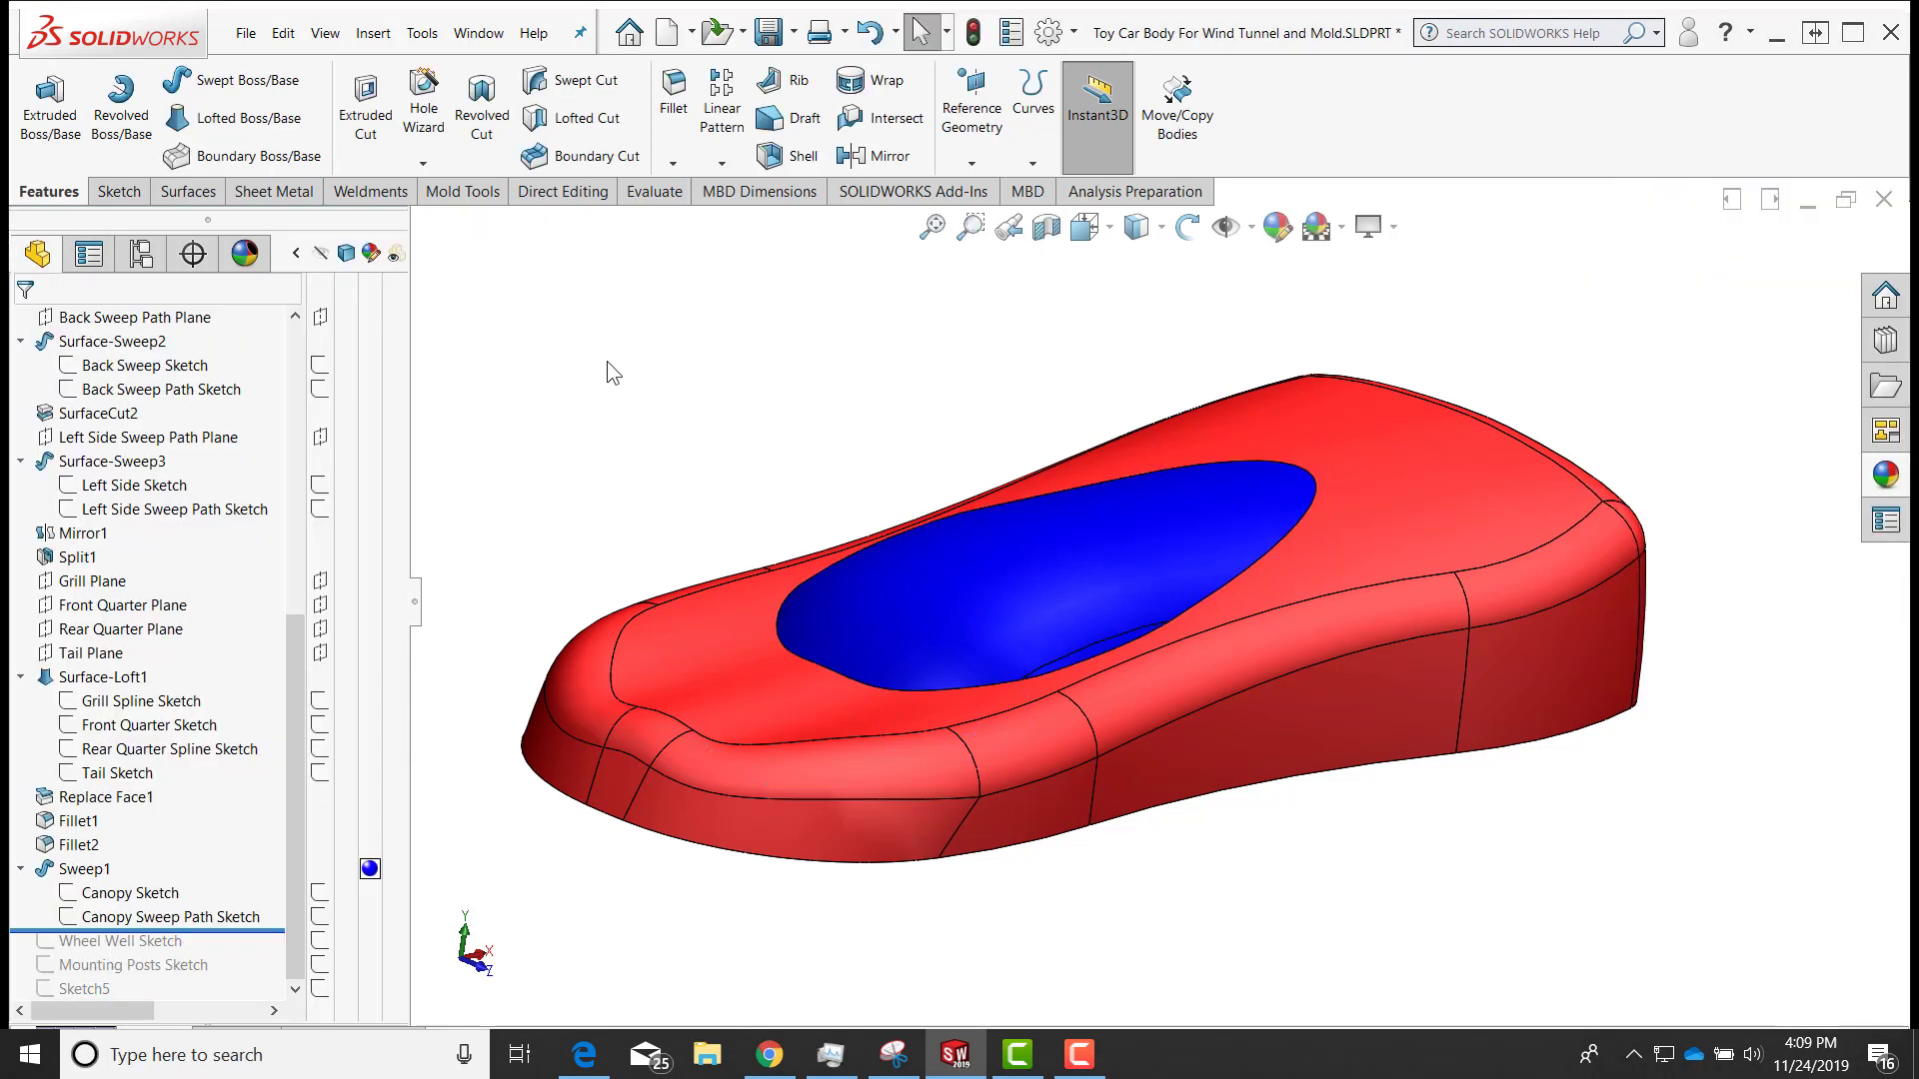
Fillet the edge where the canopy meets the car body
left_click(830, 670)
left_click(1020, 610)
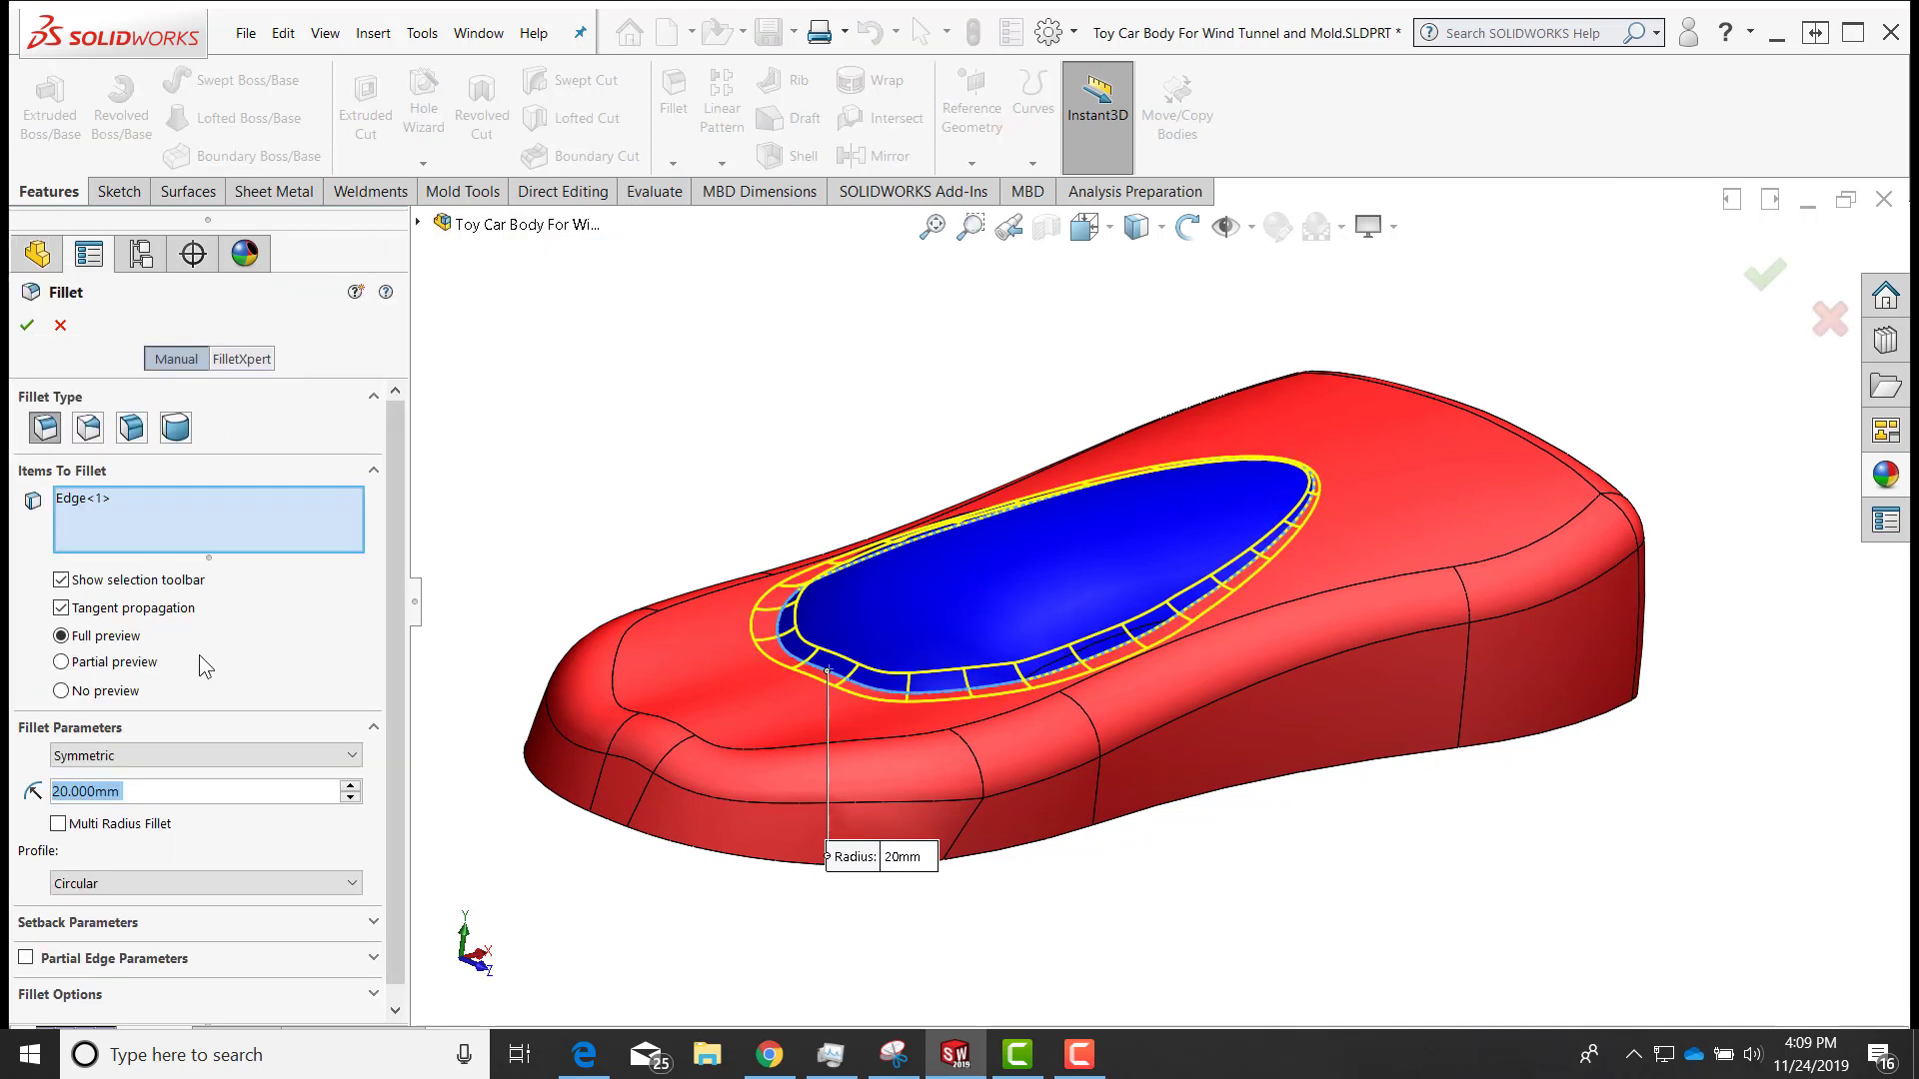
left_click(132, 791)
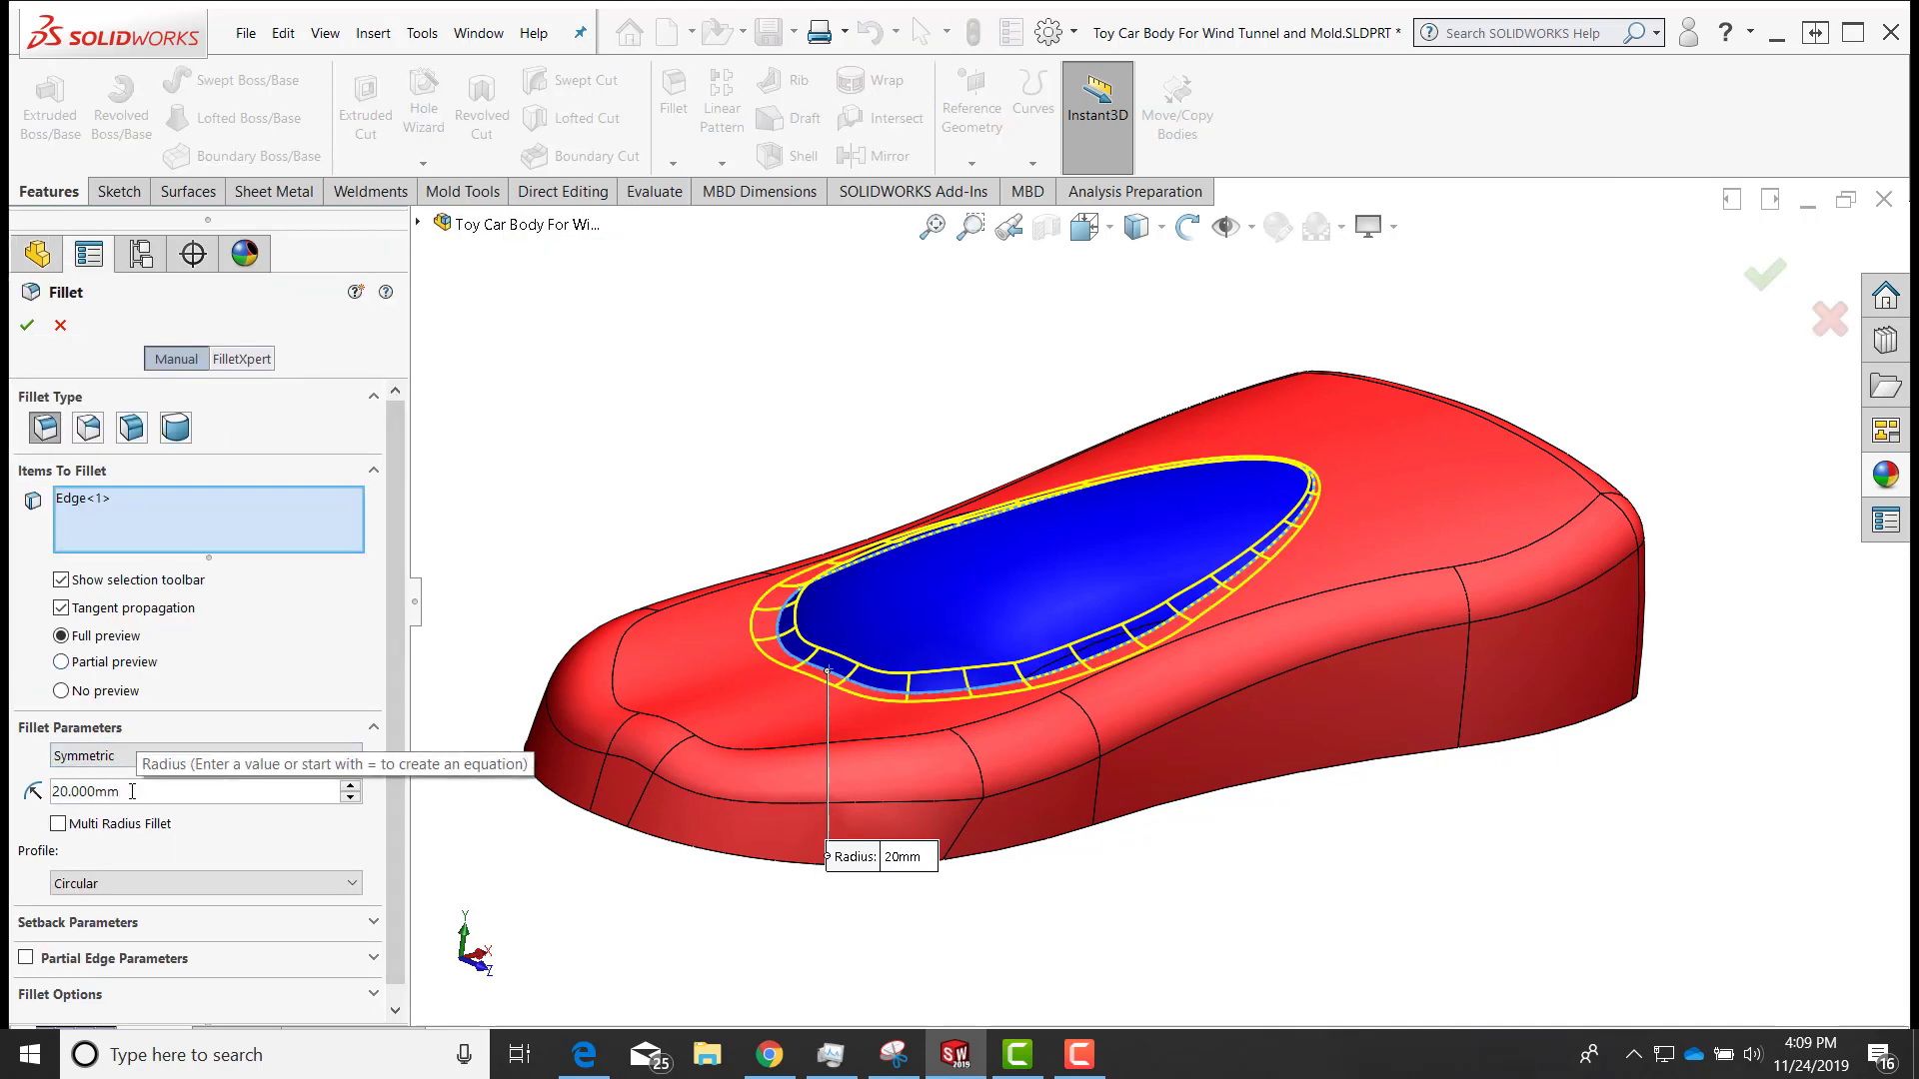
key("Return")
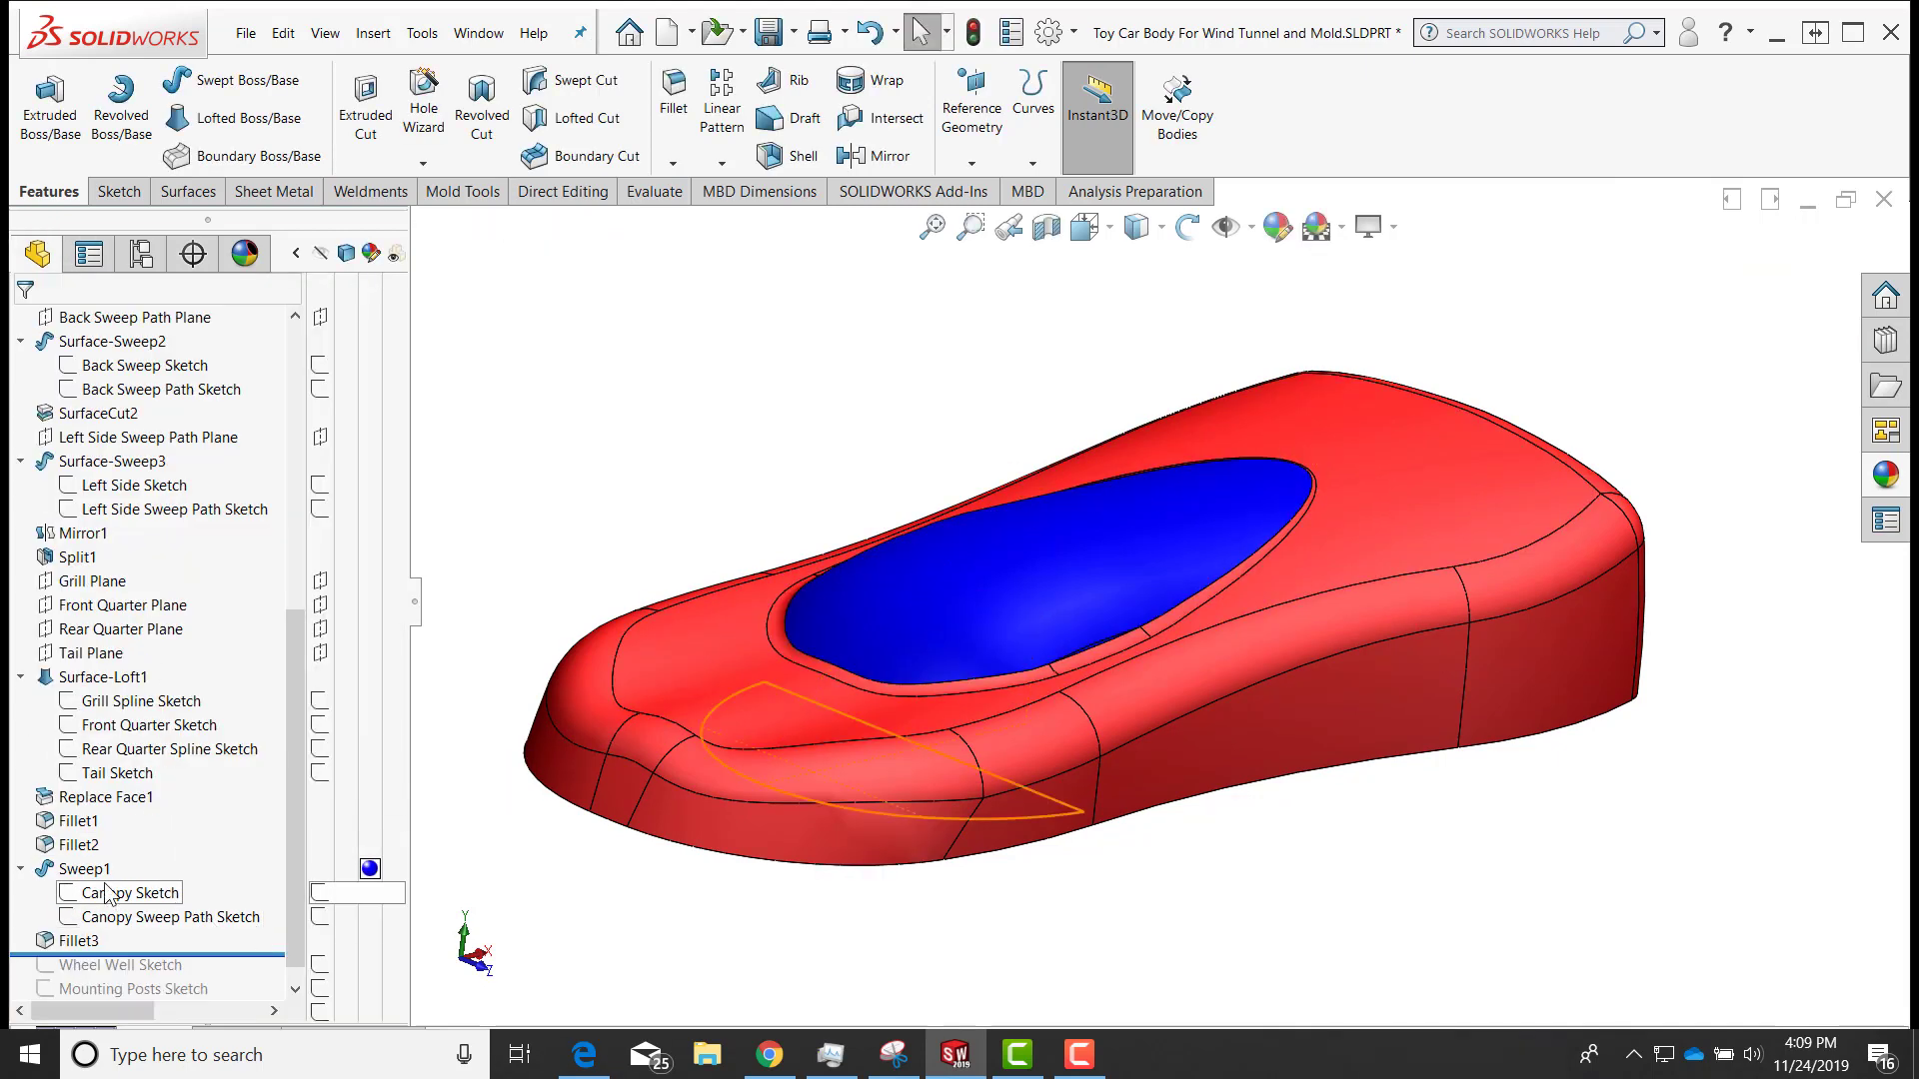
Apply a black color appearance to the fillet around the canopy
right_click(94, 944)
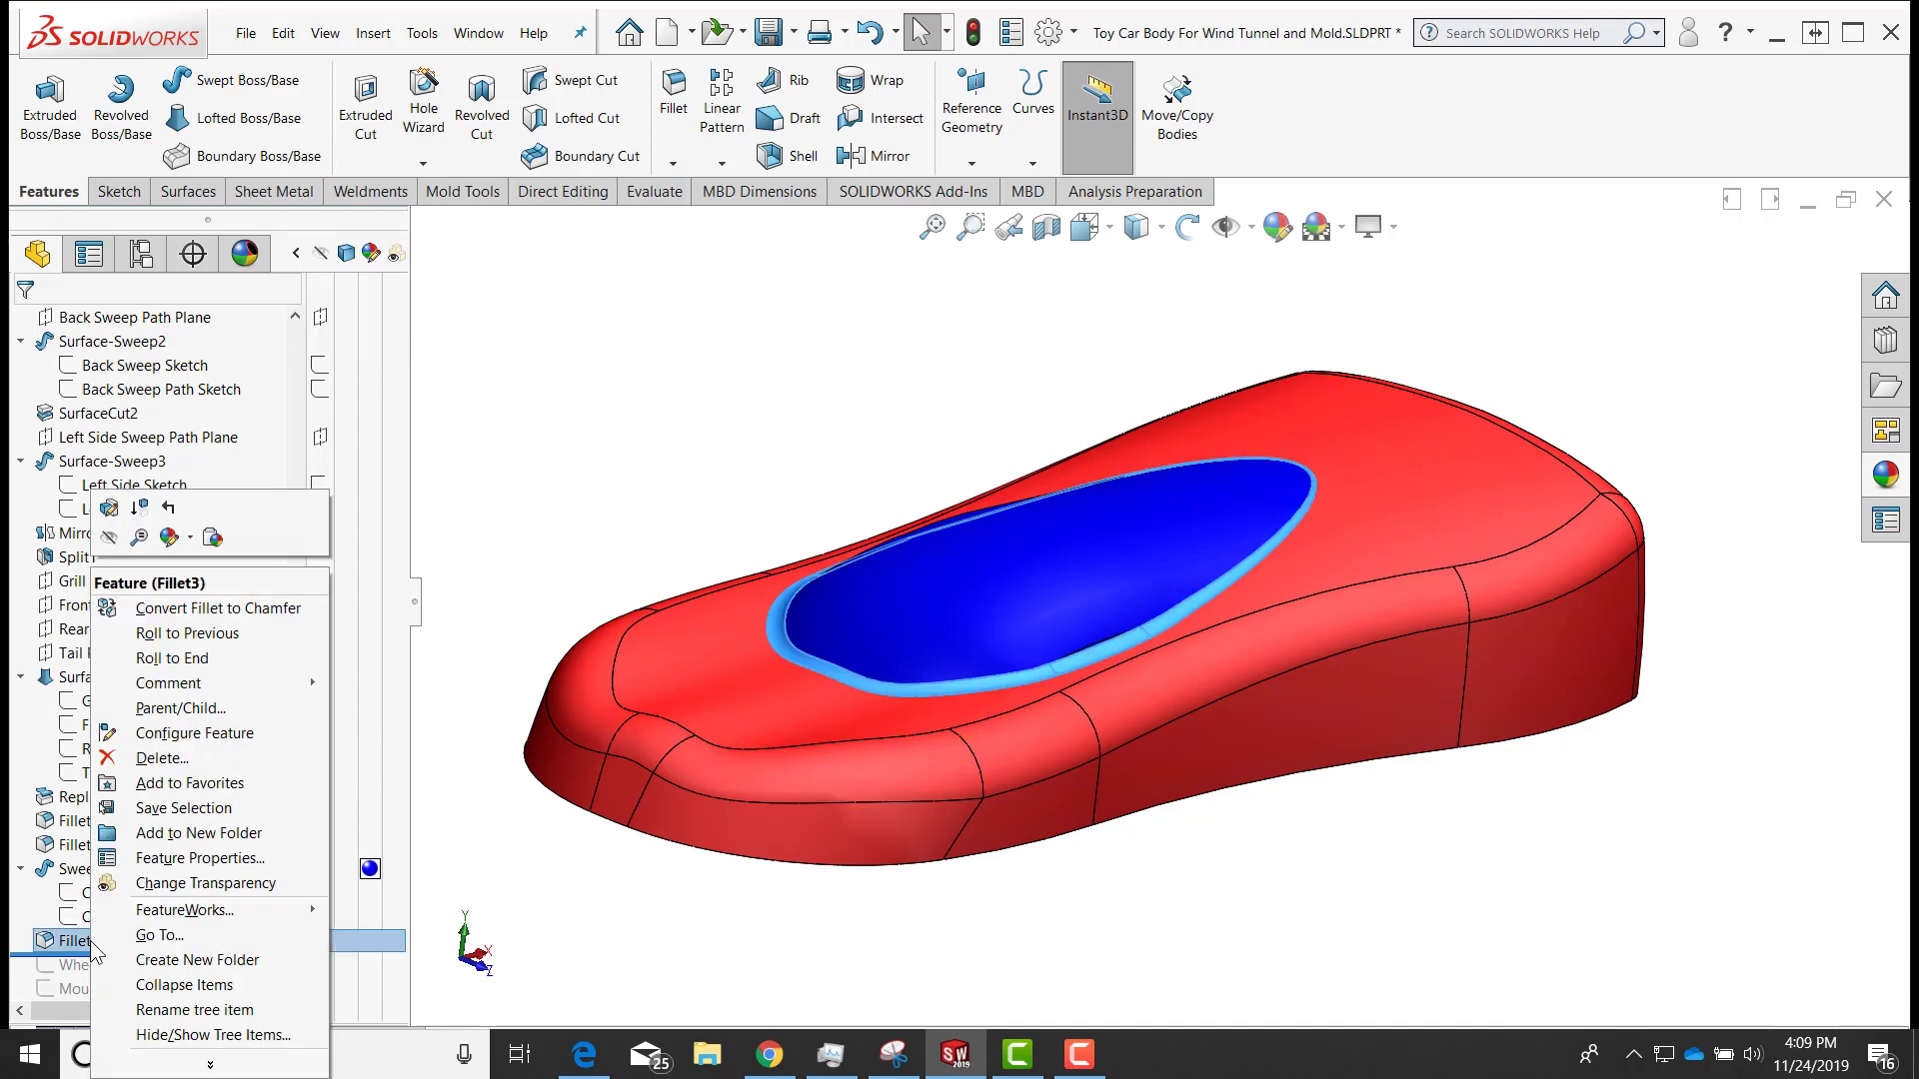
left_click(169, 537)
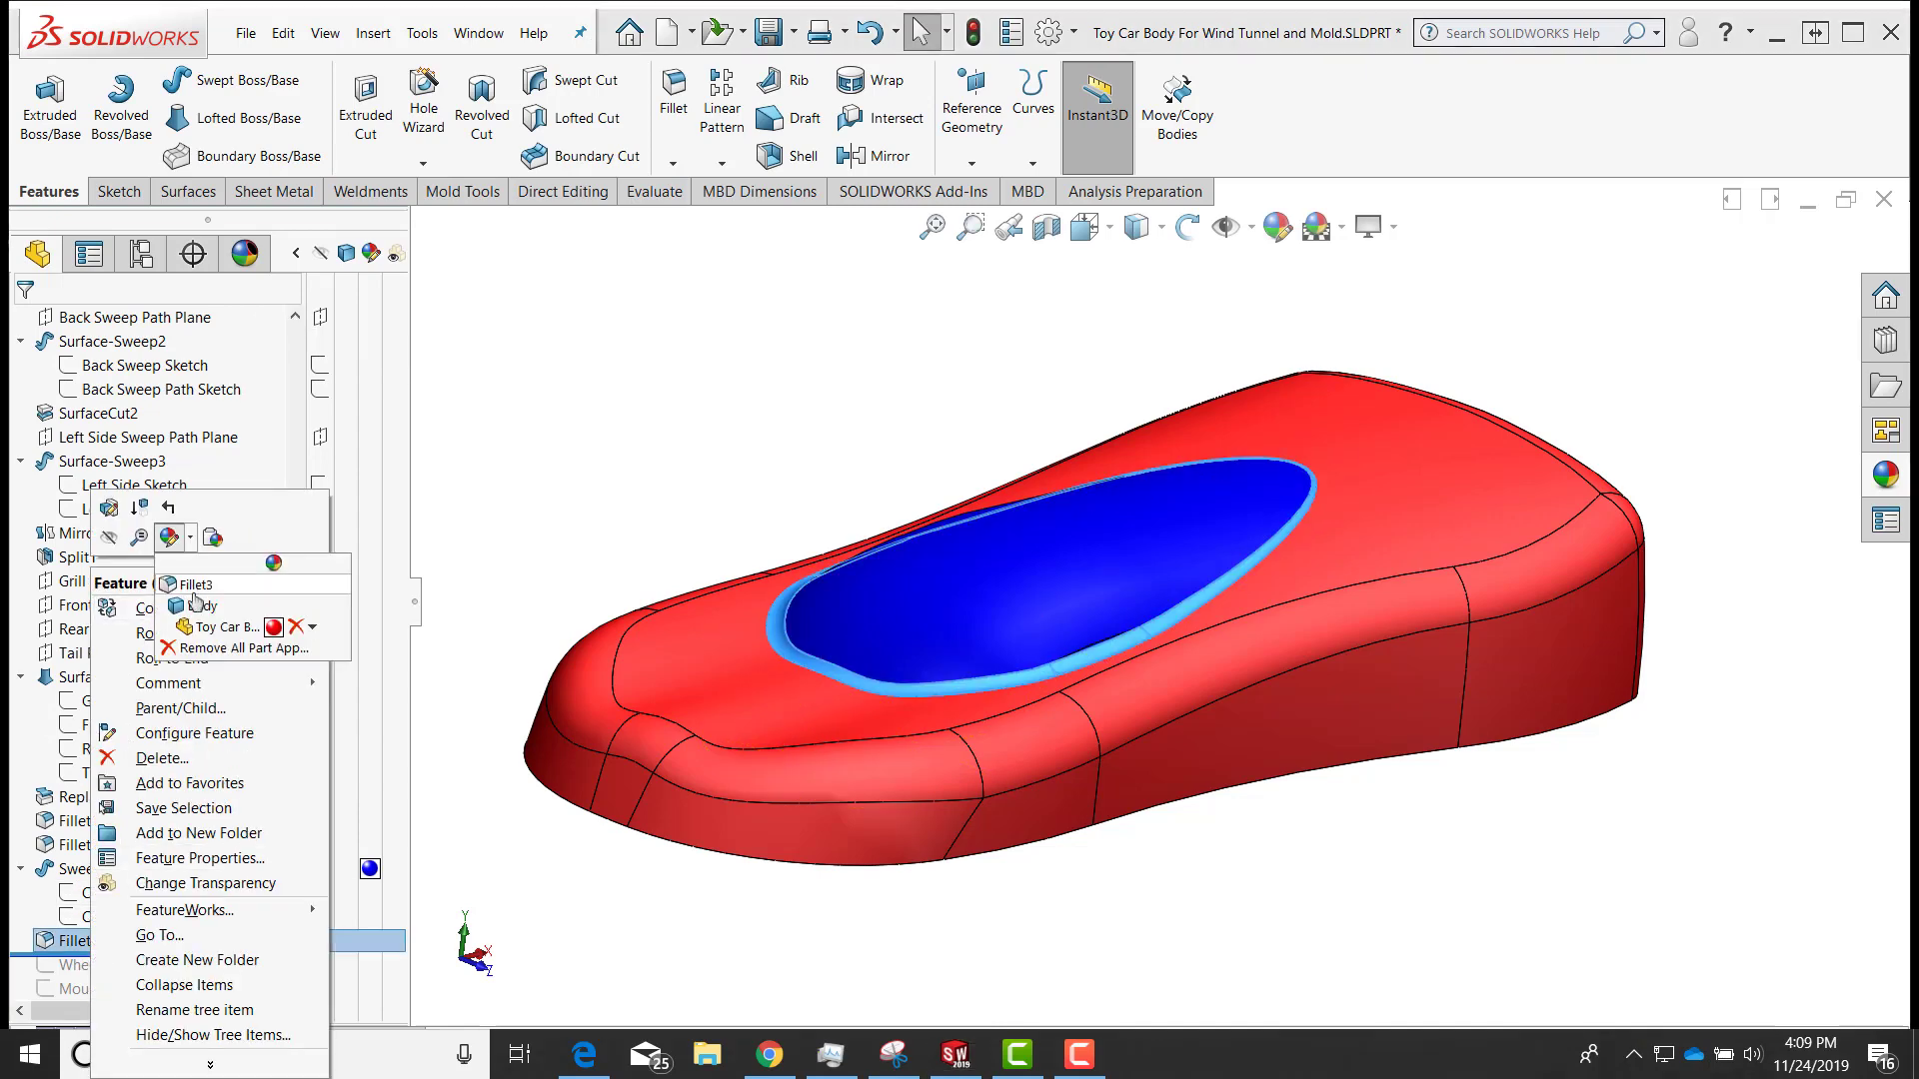
left_click(198, 598)
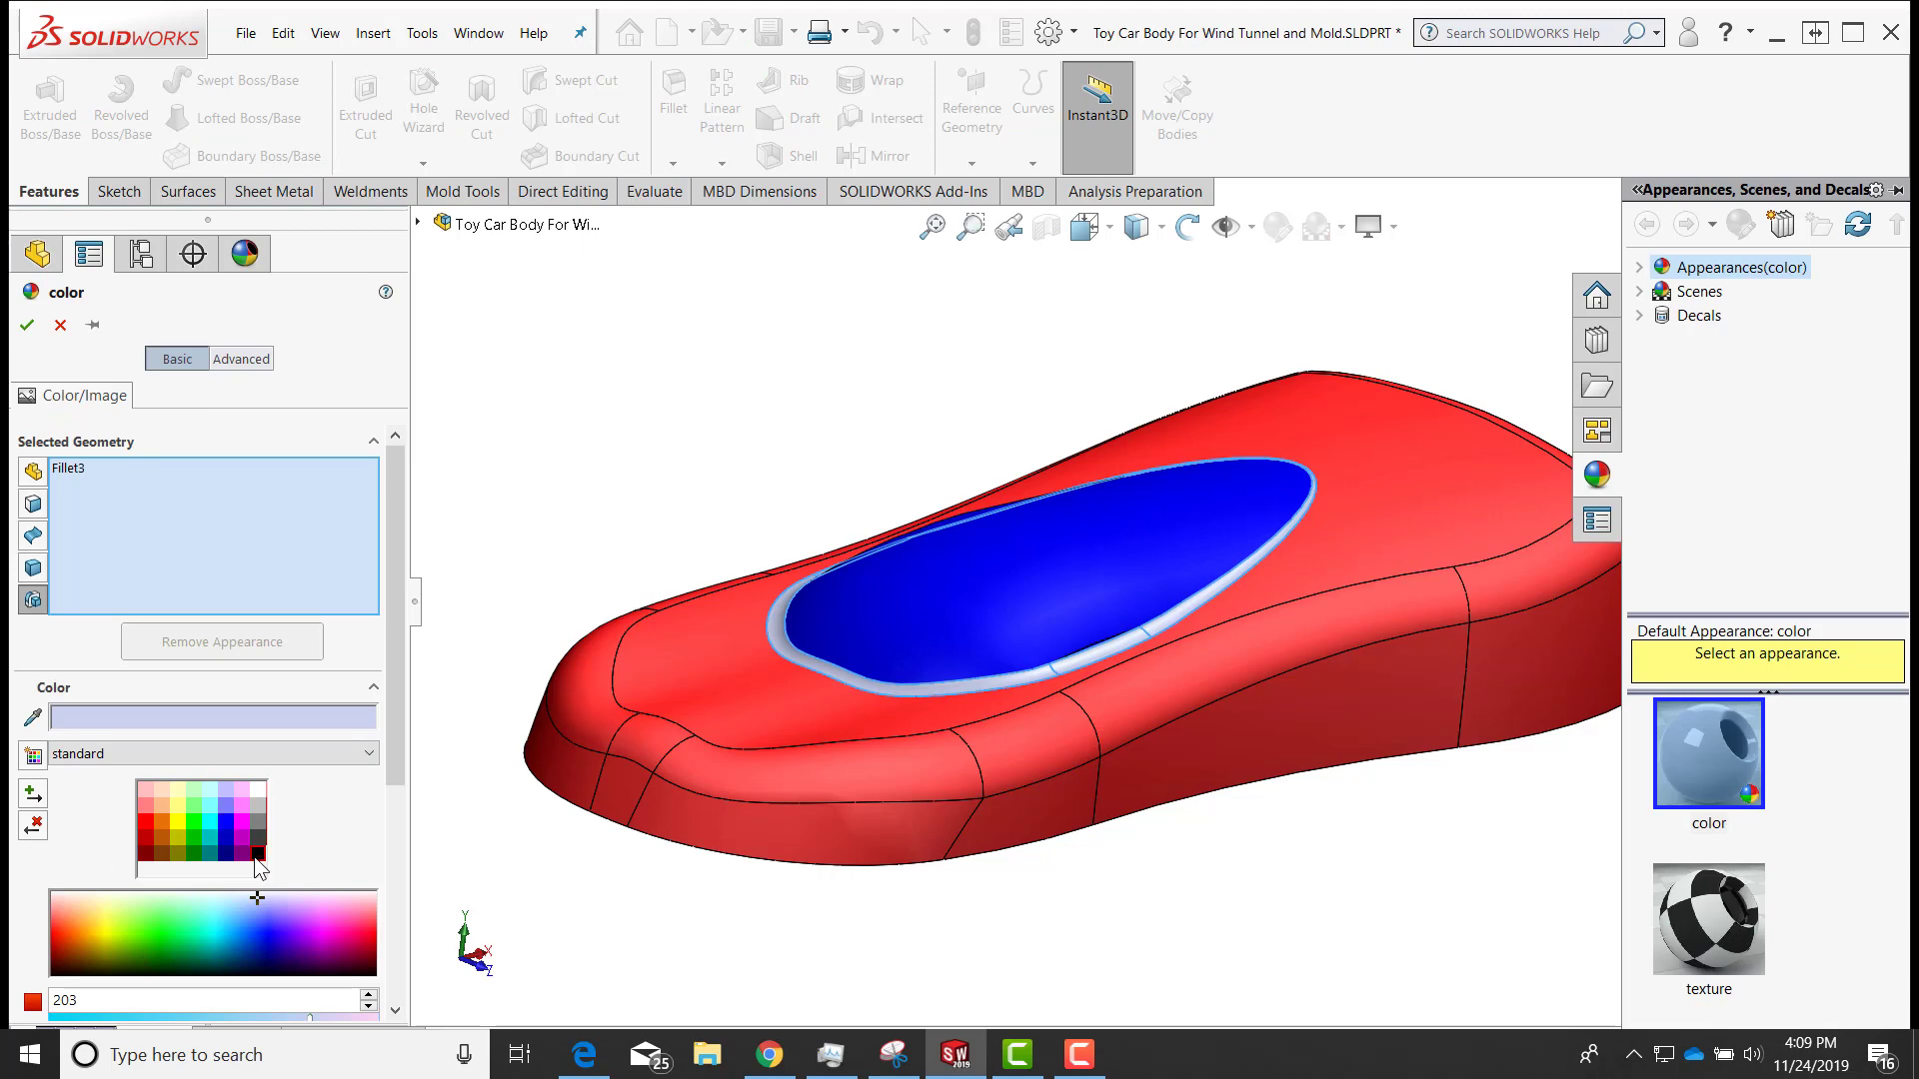
left_click(257, 855)
left_click(26, 326)
mouse_move(643, 428)
middle_mouse_down()
mouse_move(917, 680)
mouse_move(977, 669)
mouse_move(748, 633)
mouse_move(628, 404)
middle_mouse_up()
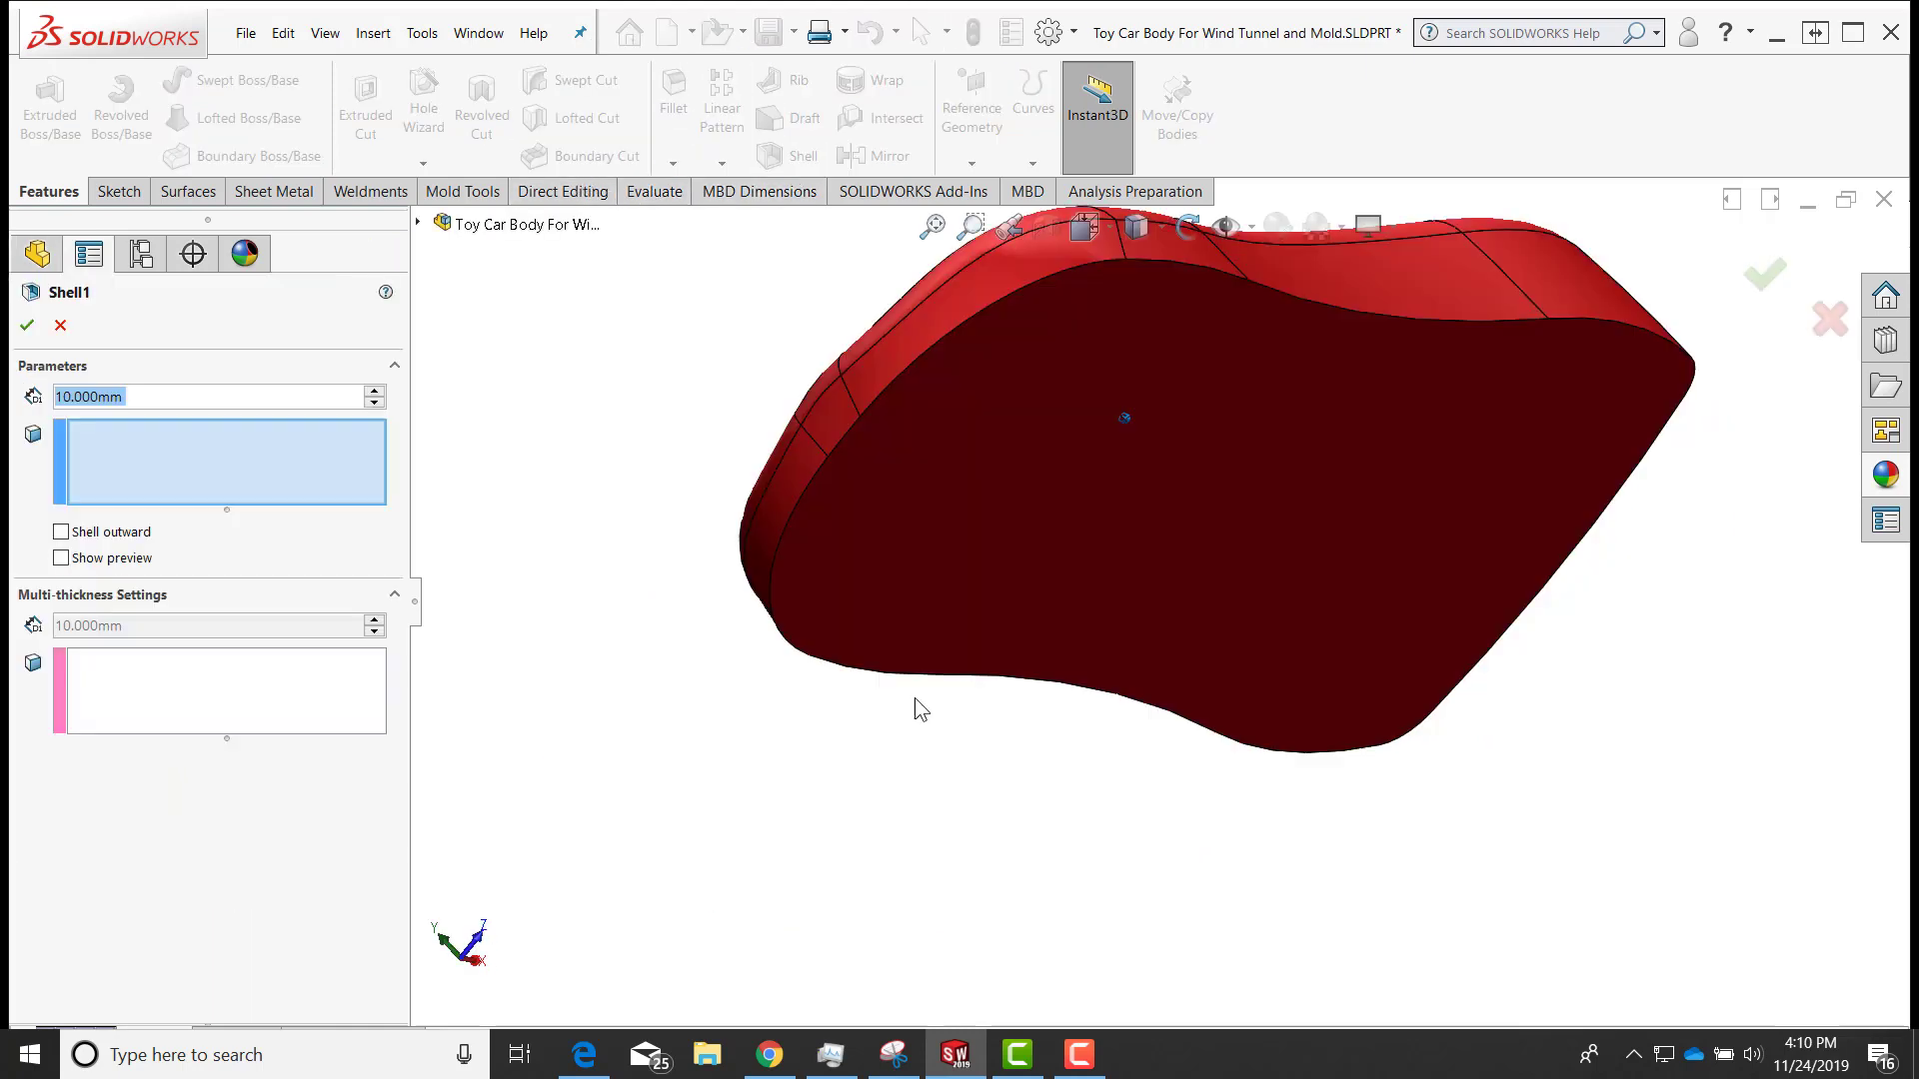
Shell the car body, removing its flat bottom face
left_click(1013, 490)
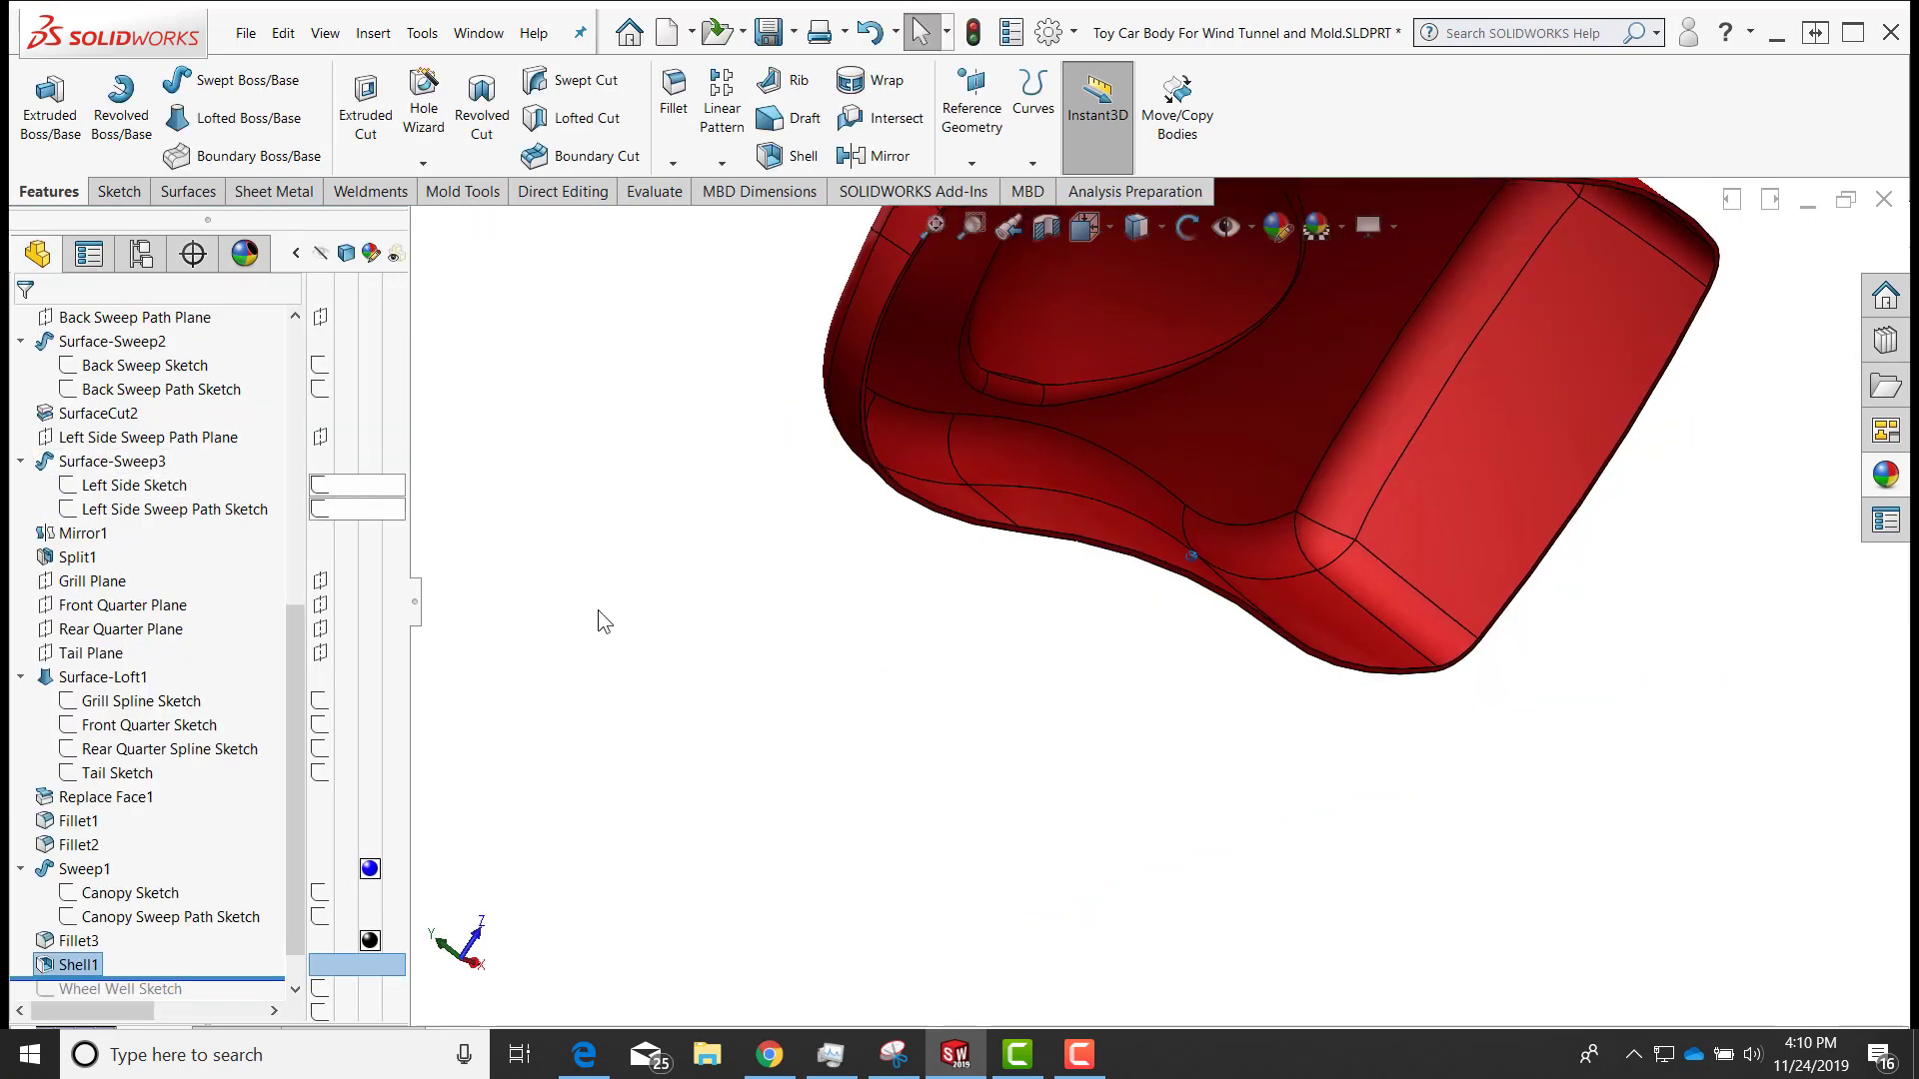
middle_click_drag(597, 610, 928, 802)
middle_click_drag(651, 746, 331, 781)
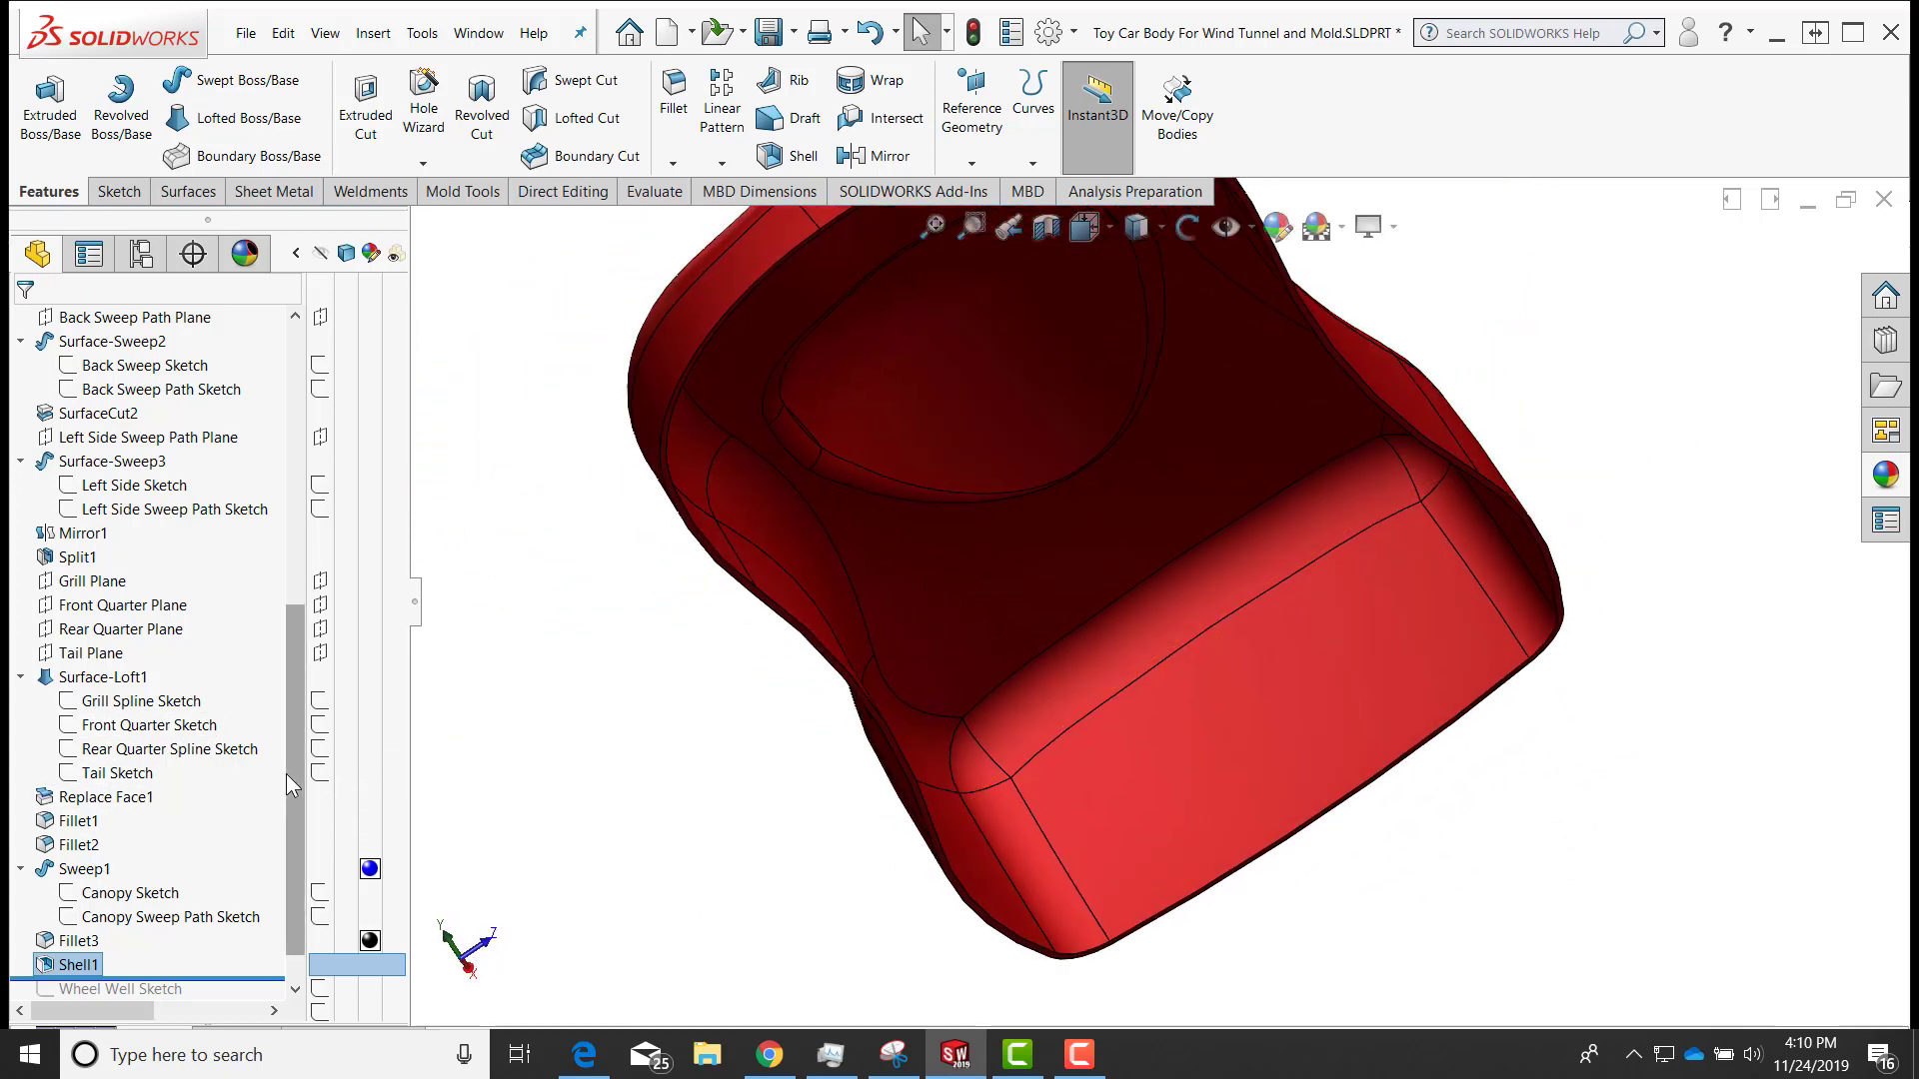
Apply a light gray color appearance to the shell feature
scroll(280, 830, "down", 1)
right_click(72, 920)
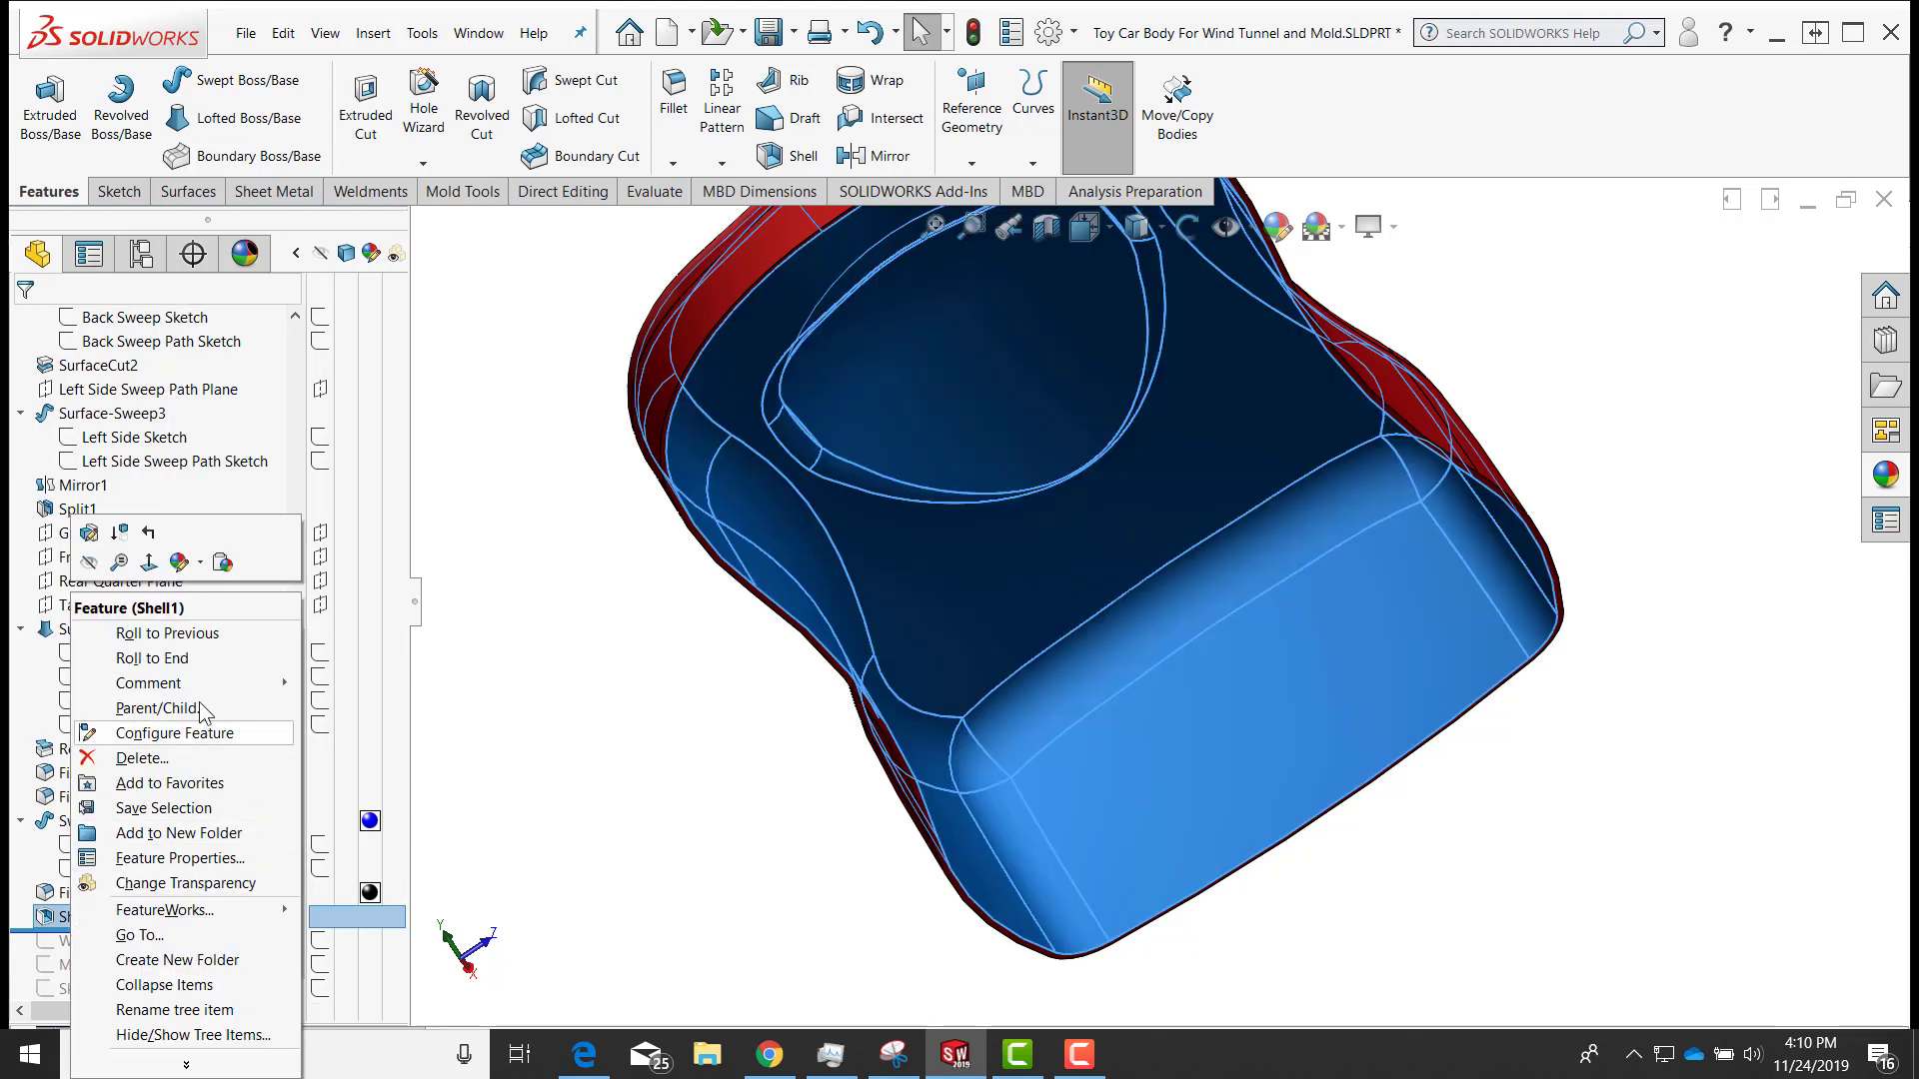
left_click(180, 562)
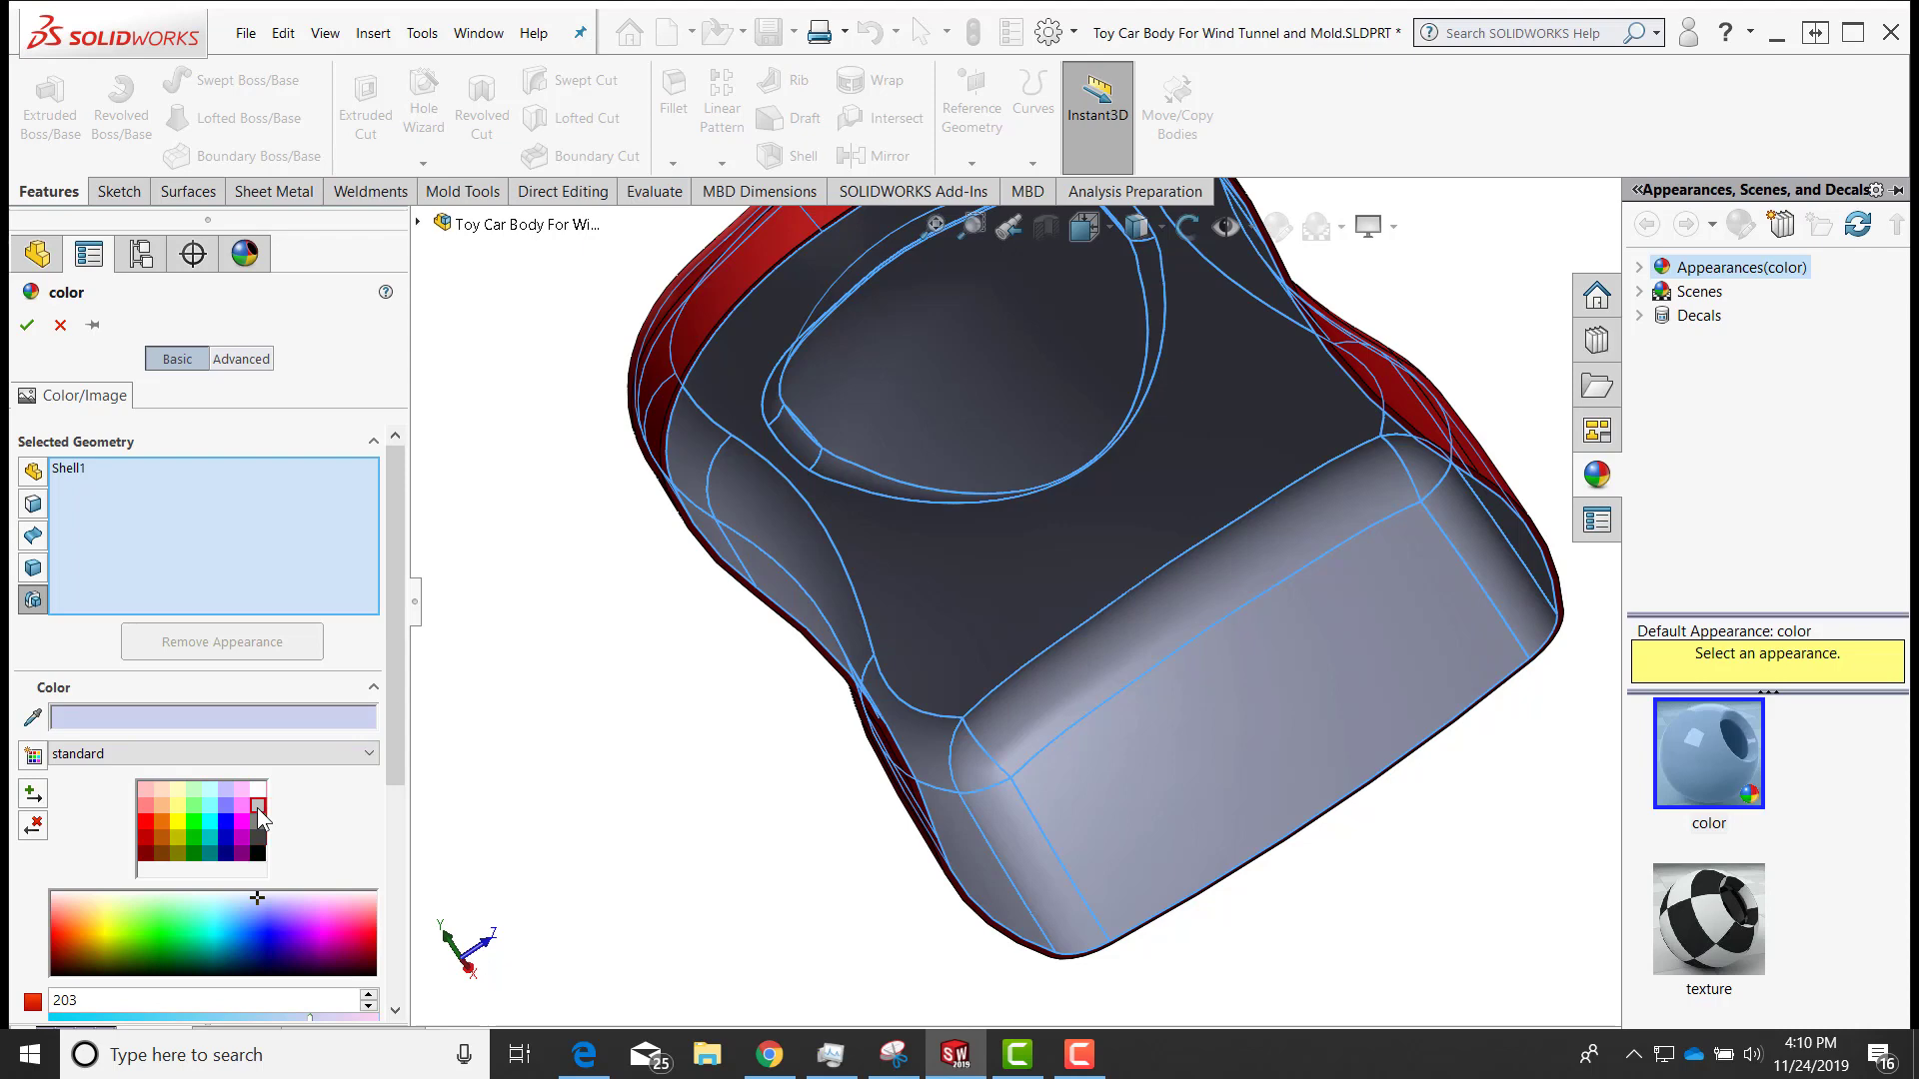
left_click(258, 808)
left_click(27, 325)
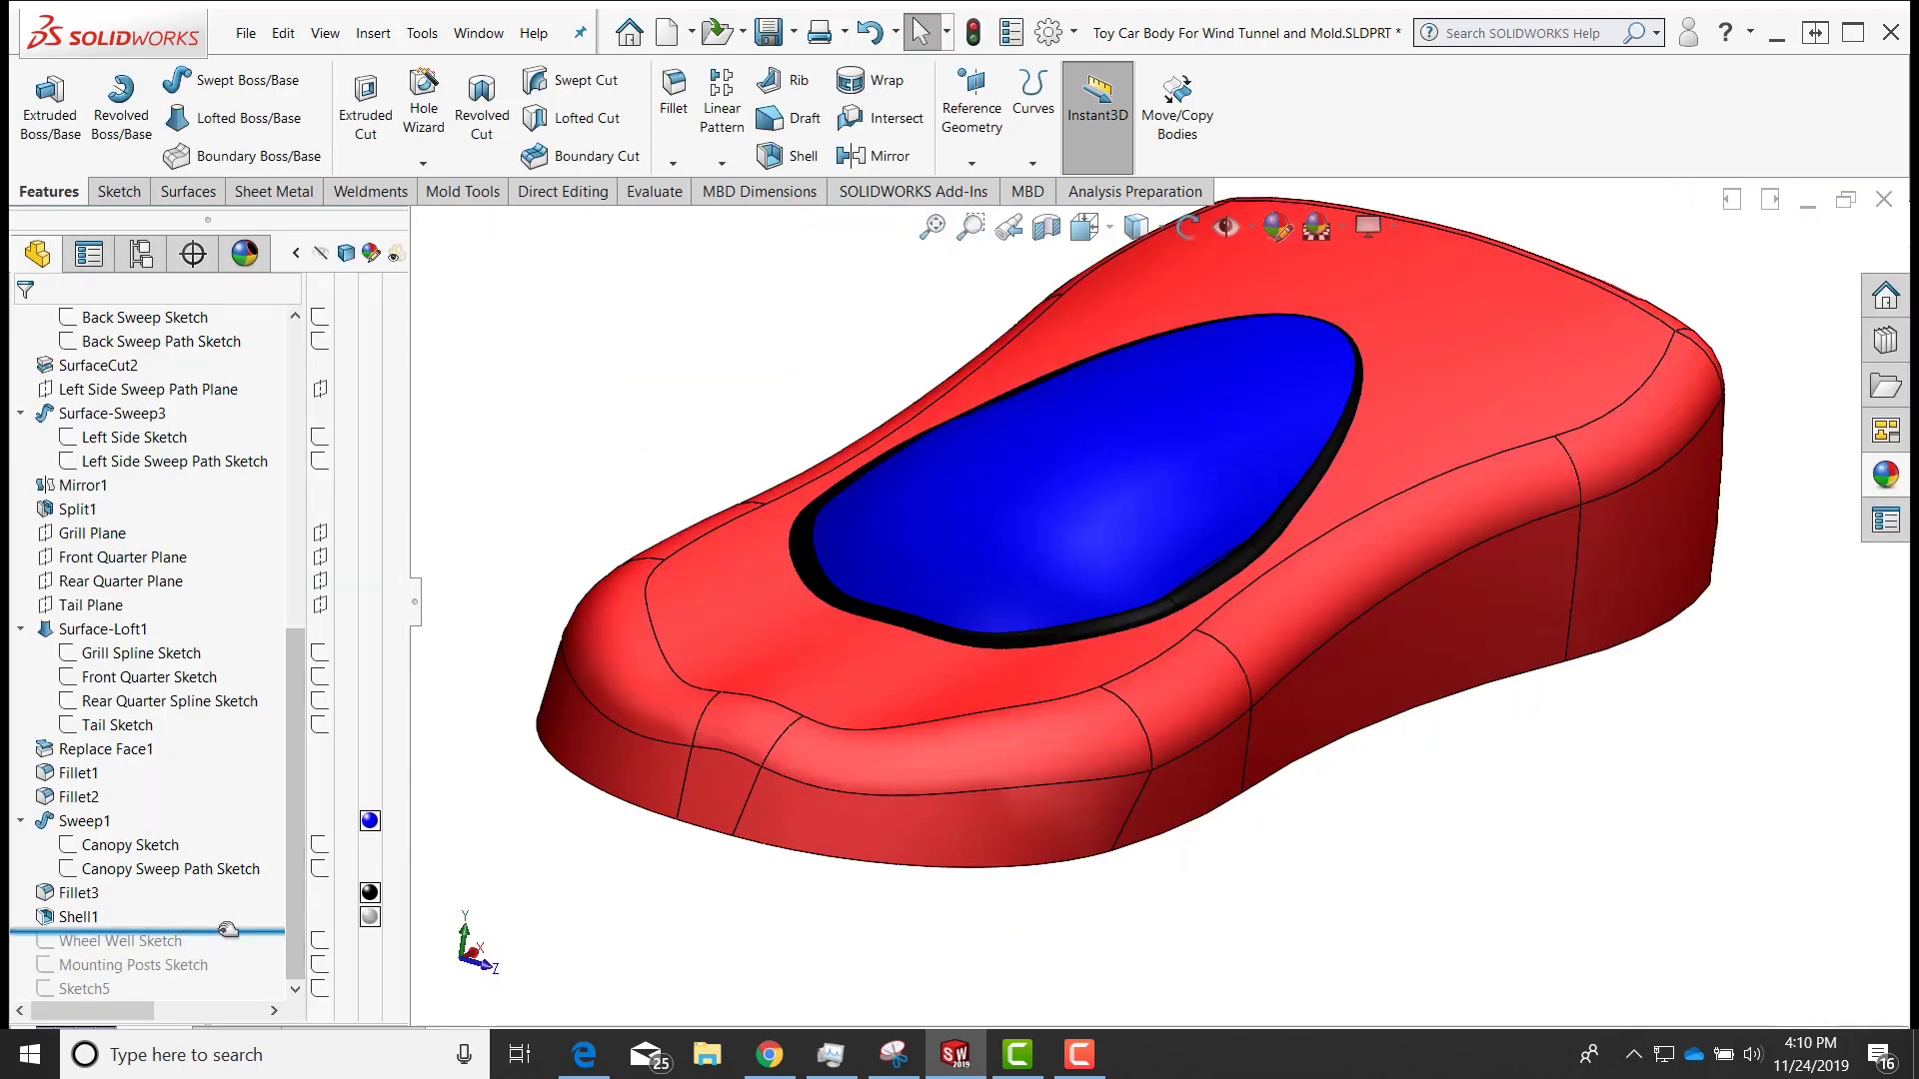
Roll the model forward past the Wheel Well Sketch and cut the wheel wells through both sides of the car body with an Extruded Cut
left_click_drag(227, 929, 222, 948)
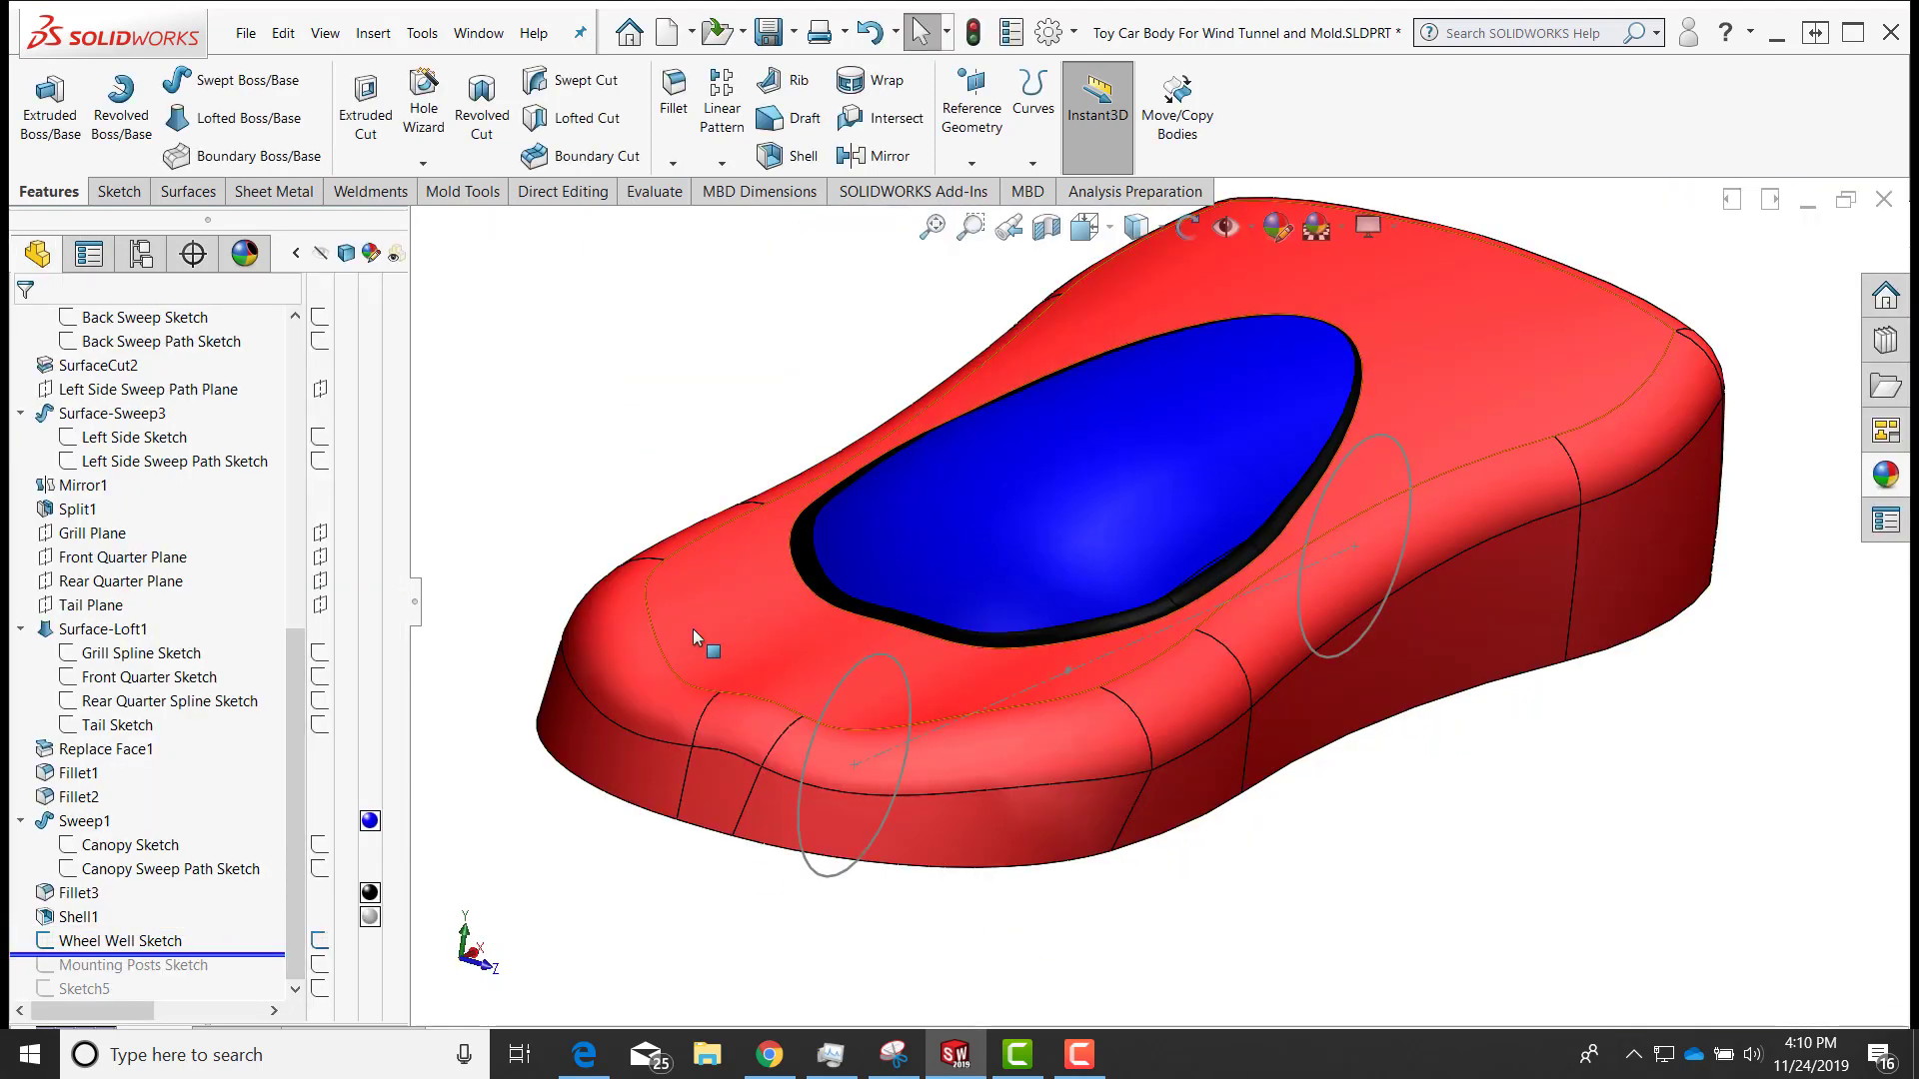
left_click(120, 941)
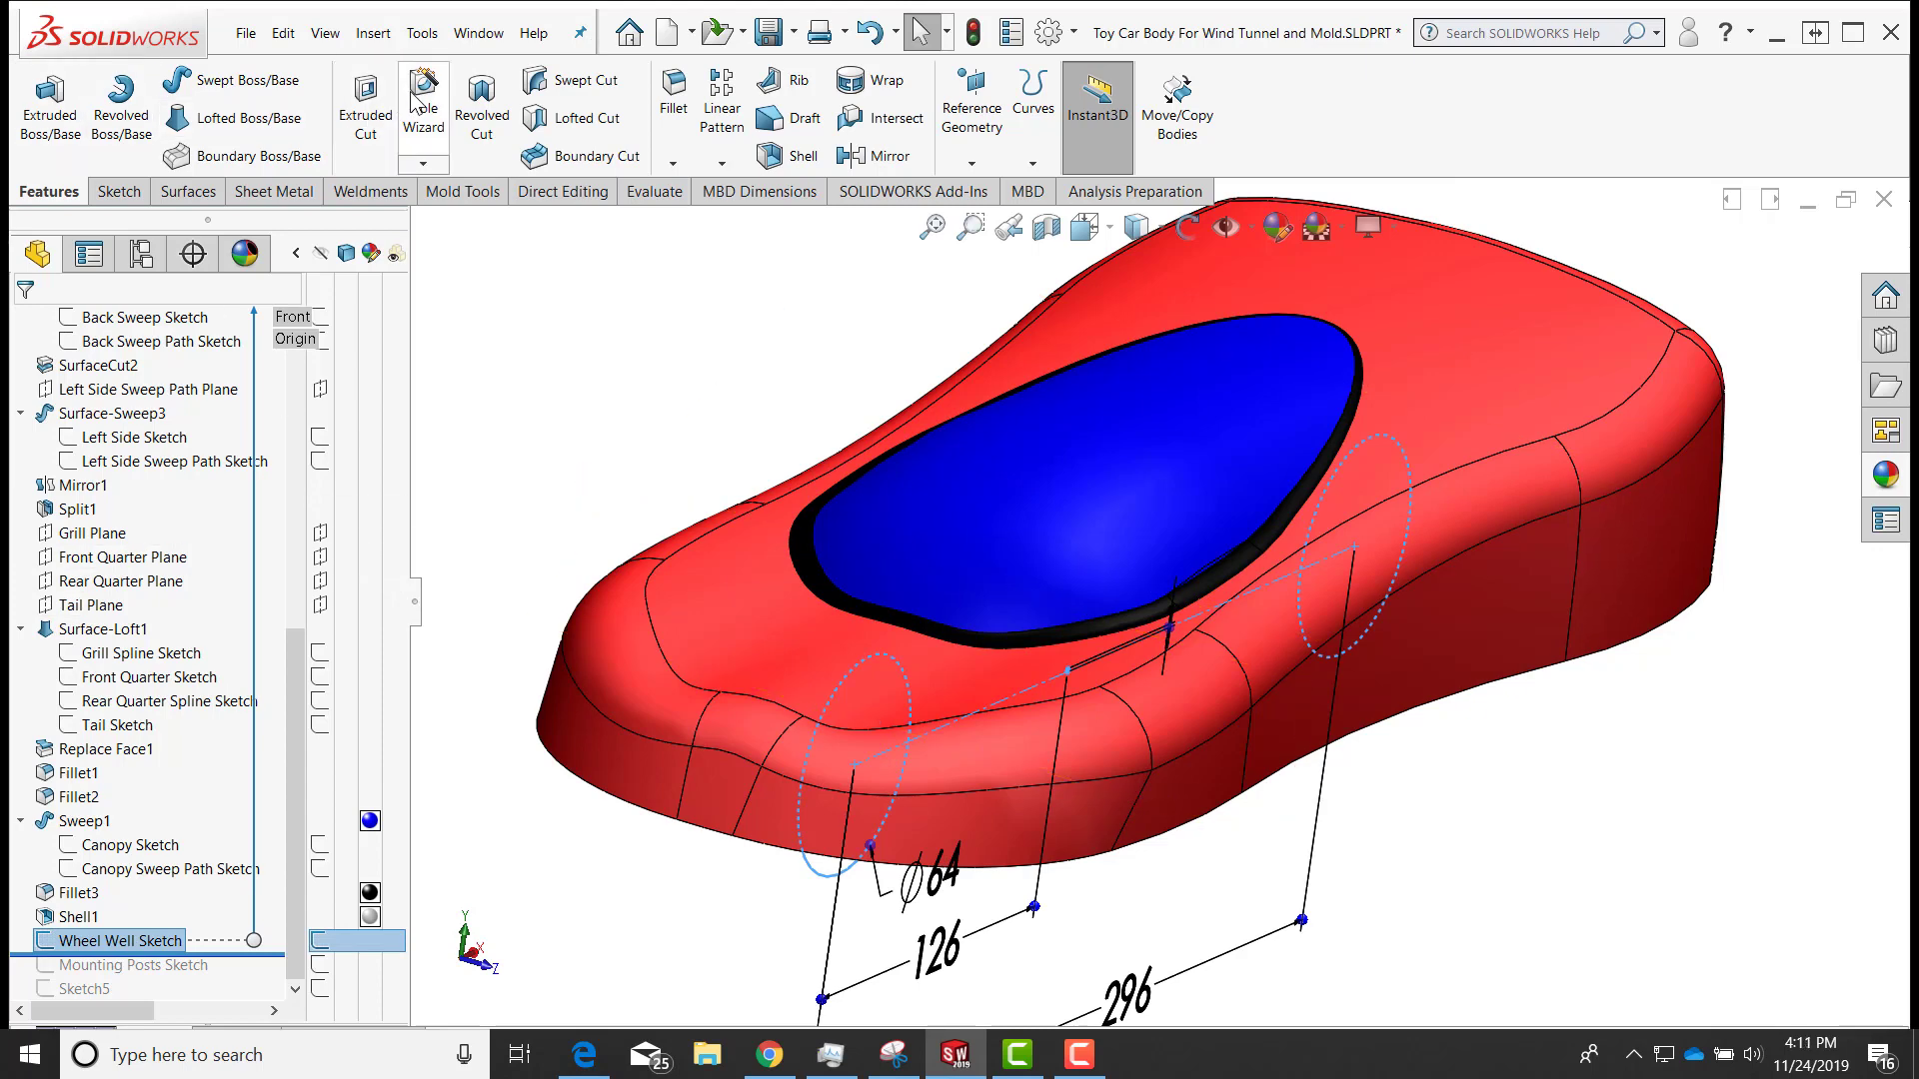
left_click(366, 110)
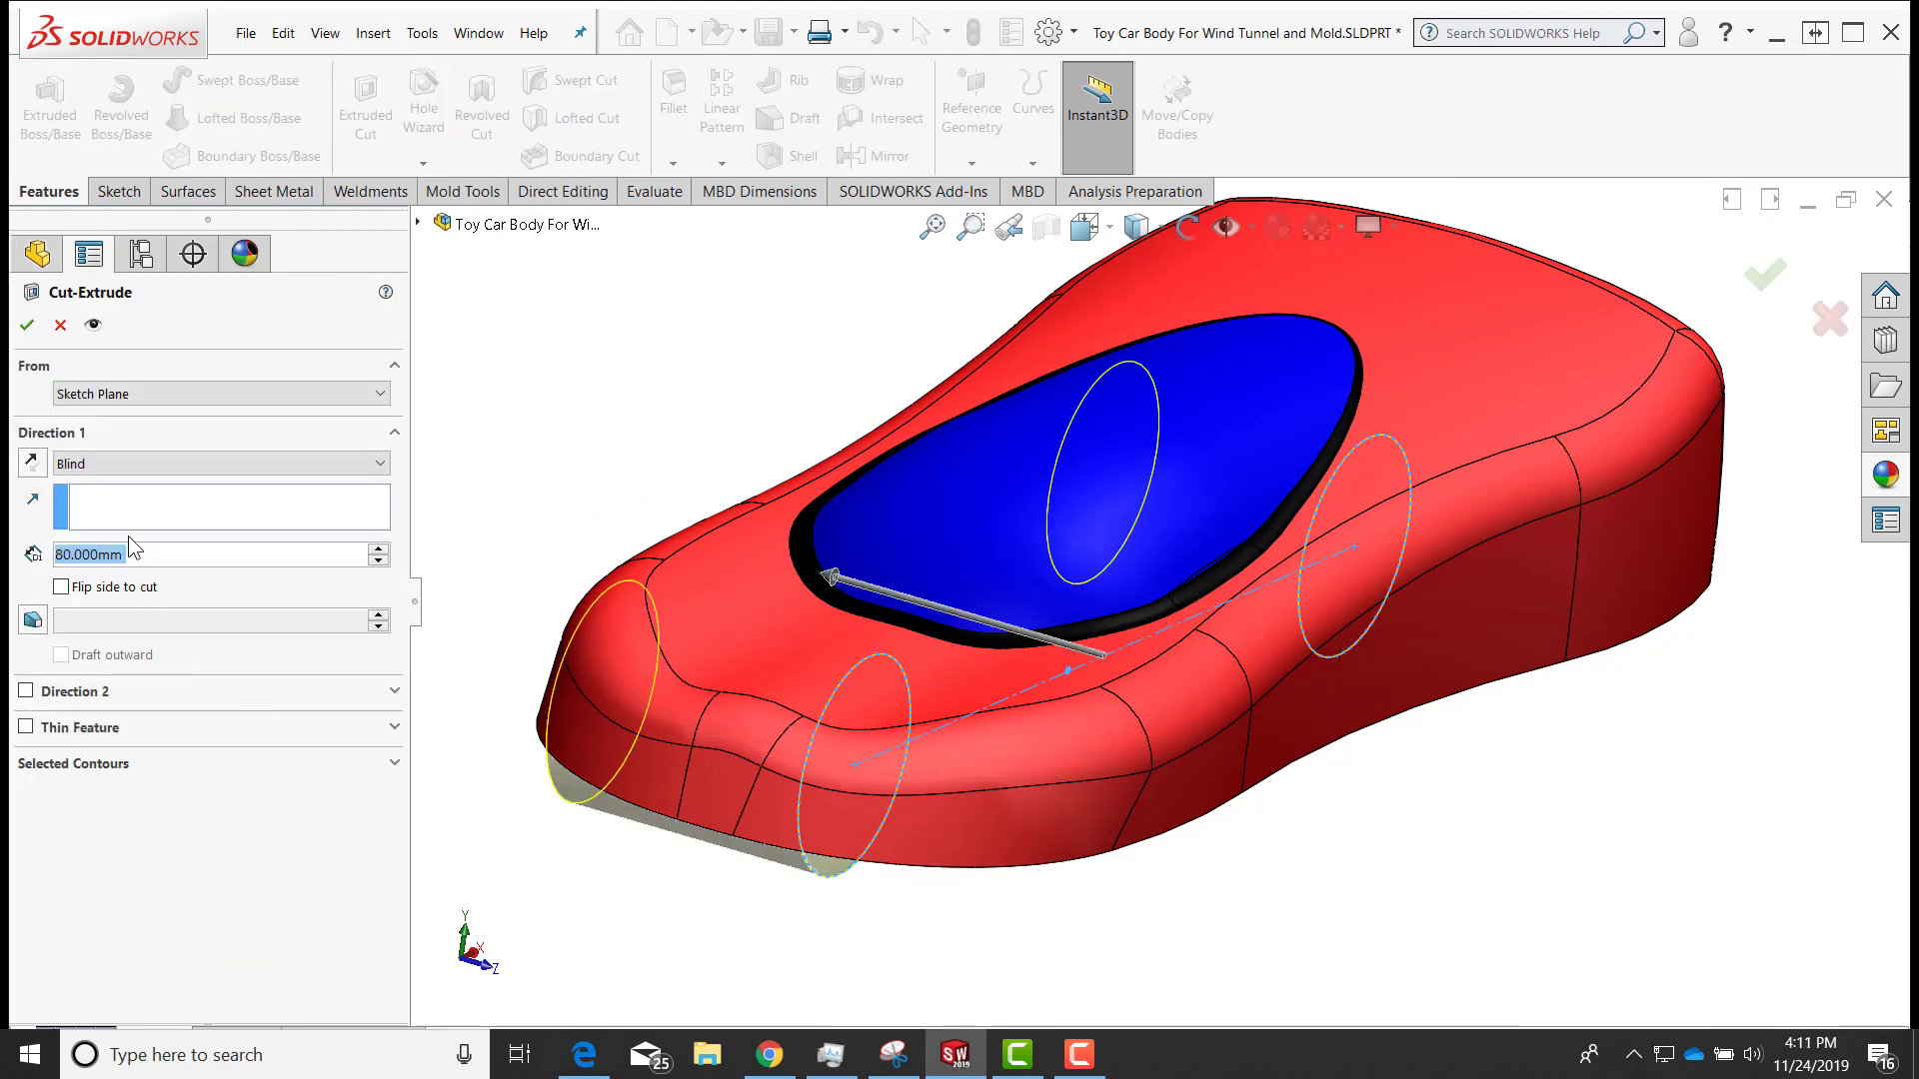
left_click(123, 463)
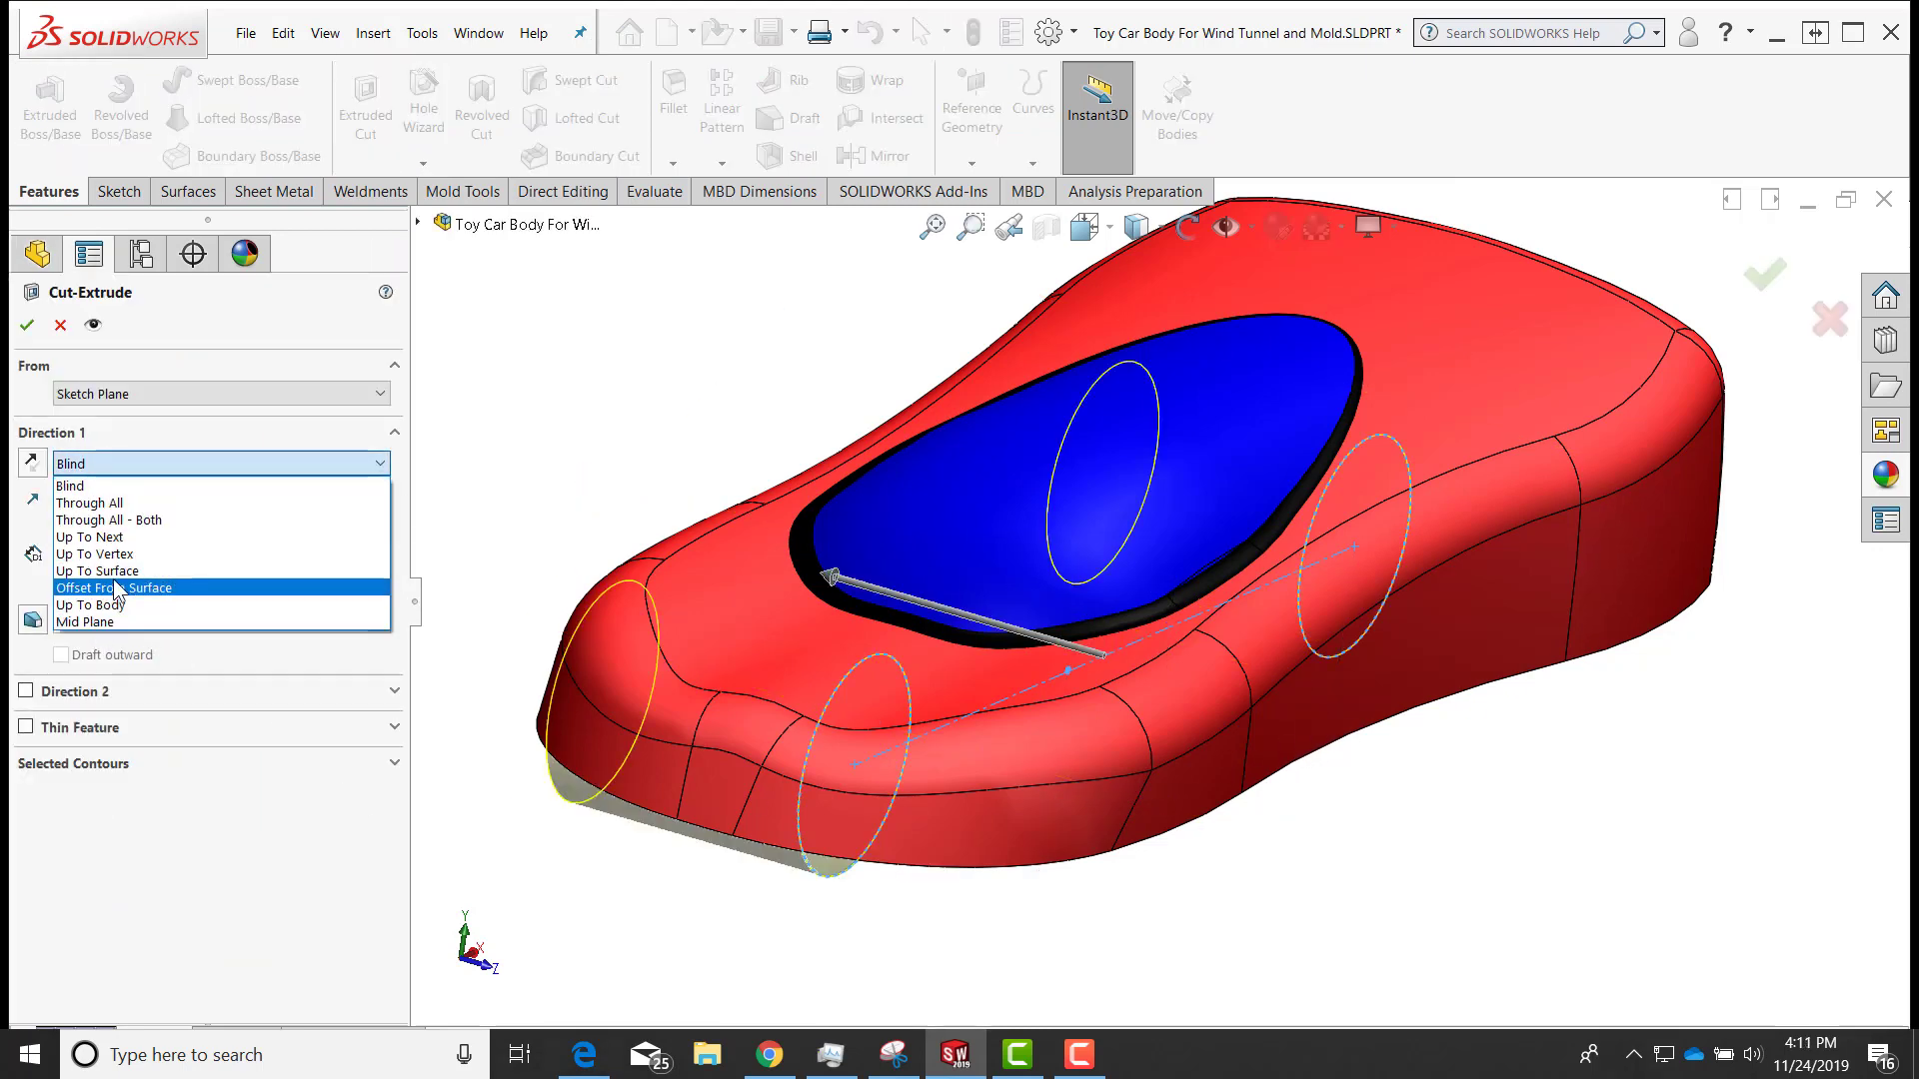
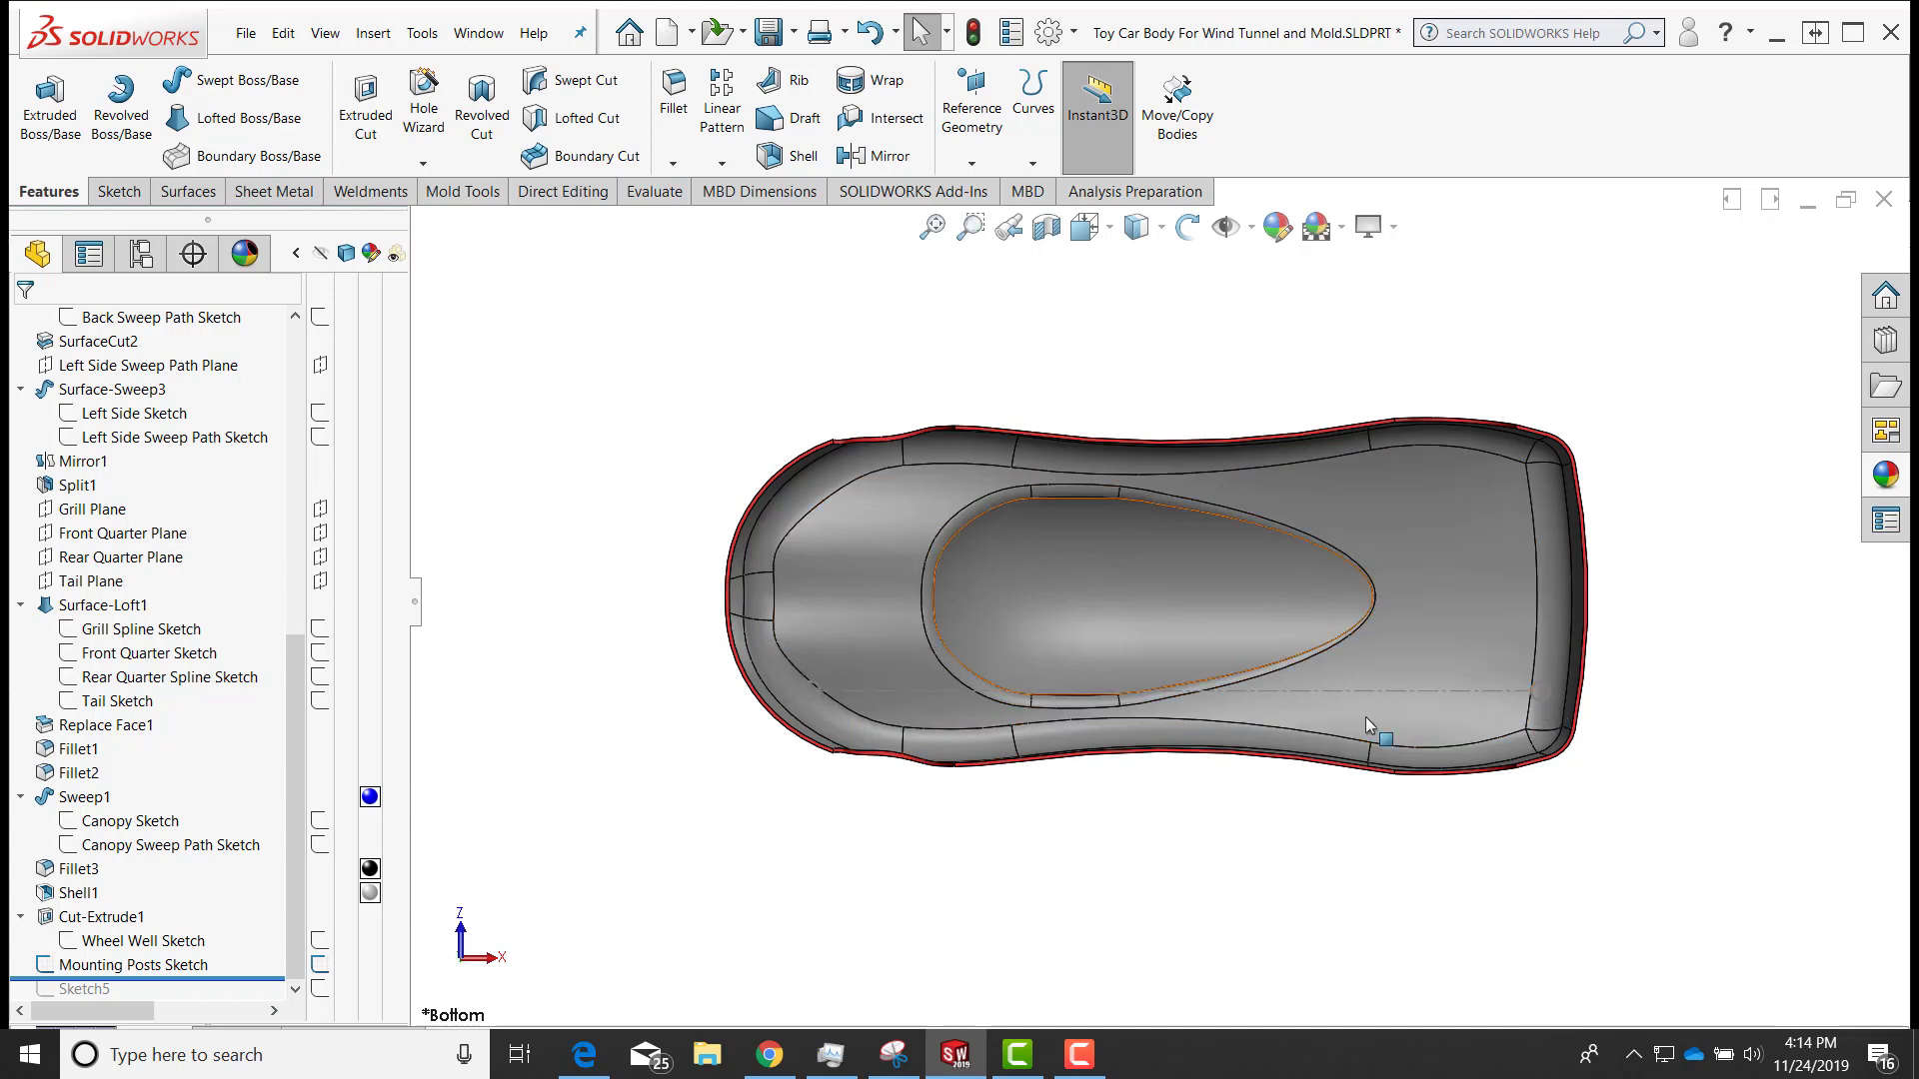
Start a Mounting Boss feature on the curved inner fillet face at the car's front corner, beside the Mounting Posts Sketch circle
scroll(1399, 765, "down", 2)
left_click(370, 33)
mouse_move(407, 176)
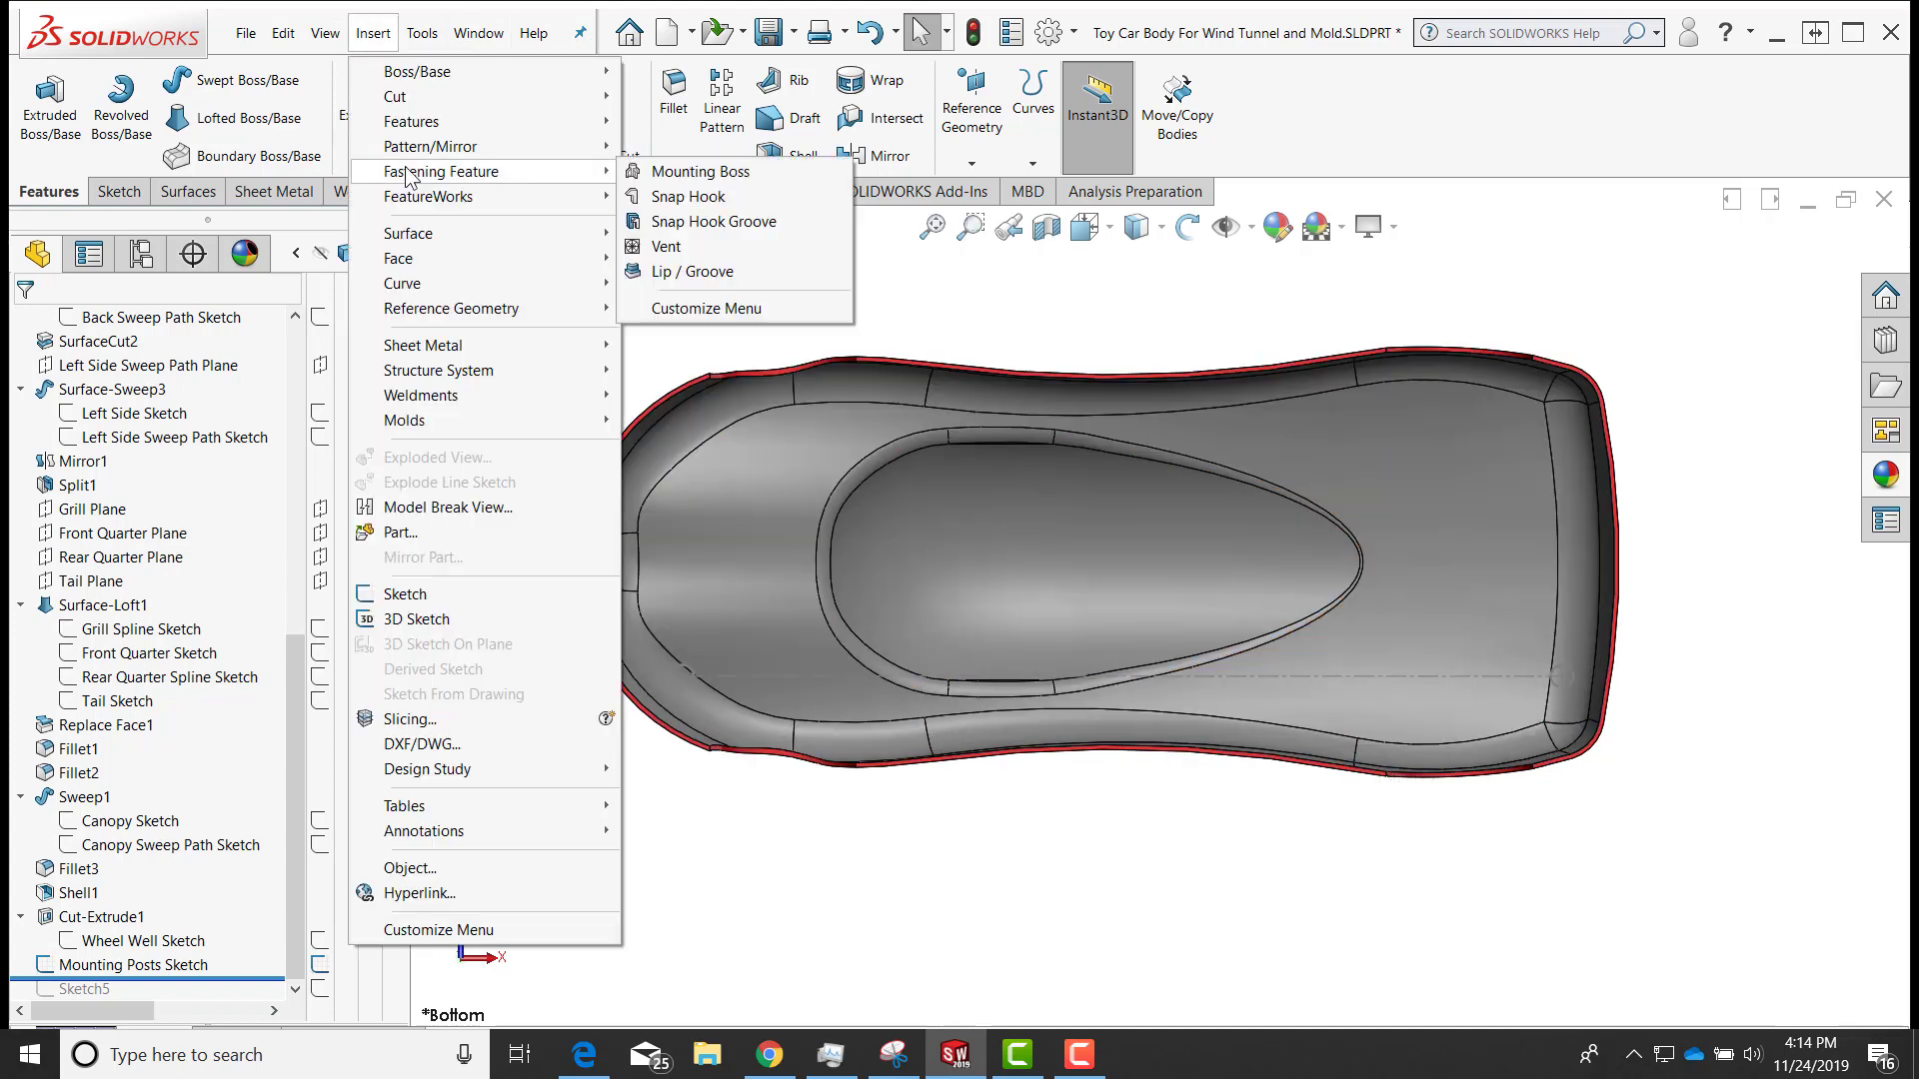
left_click(708, 172)
scroll(645, 717, "down", 1)
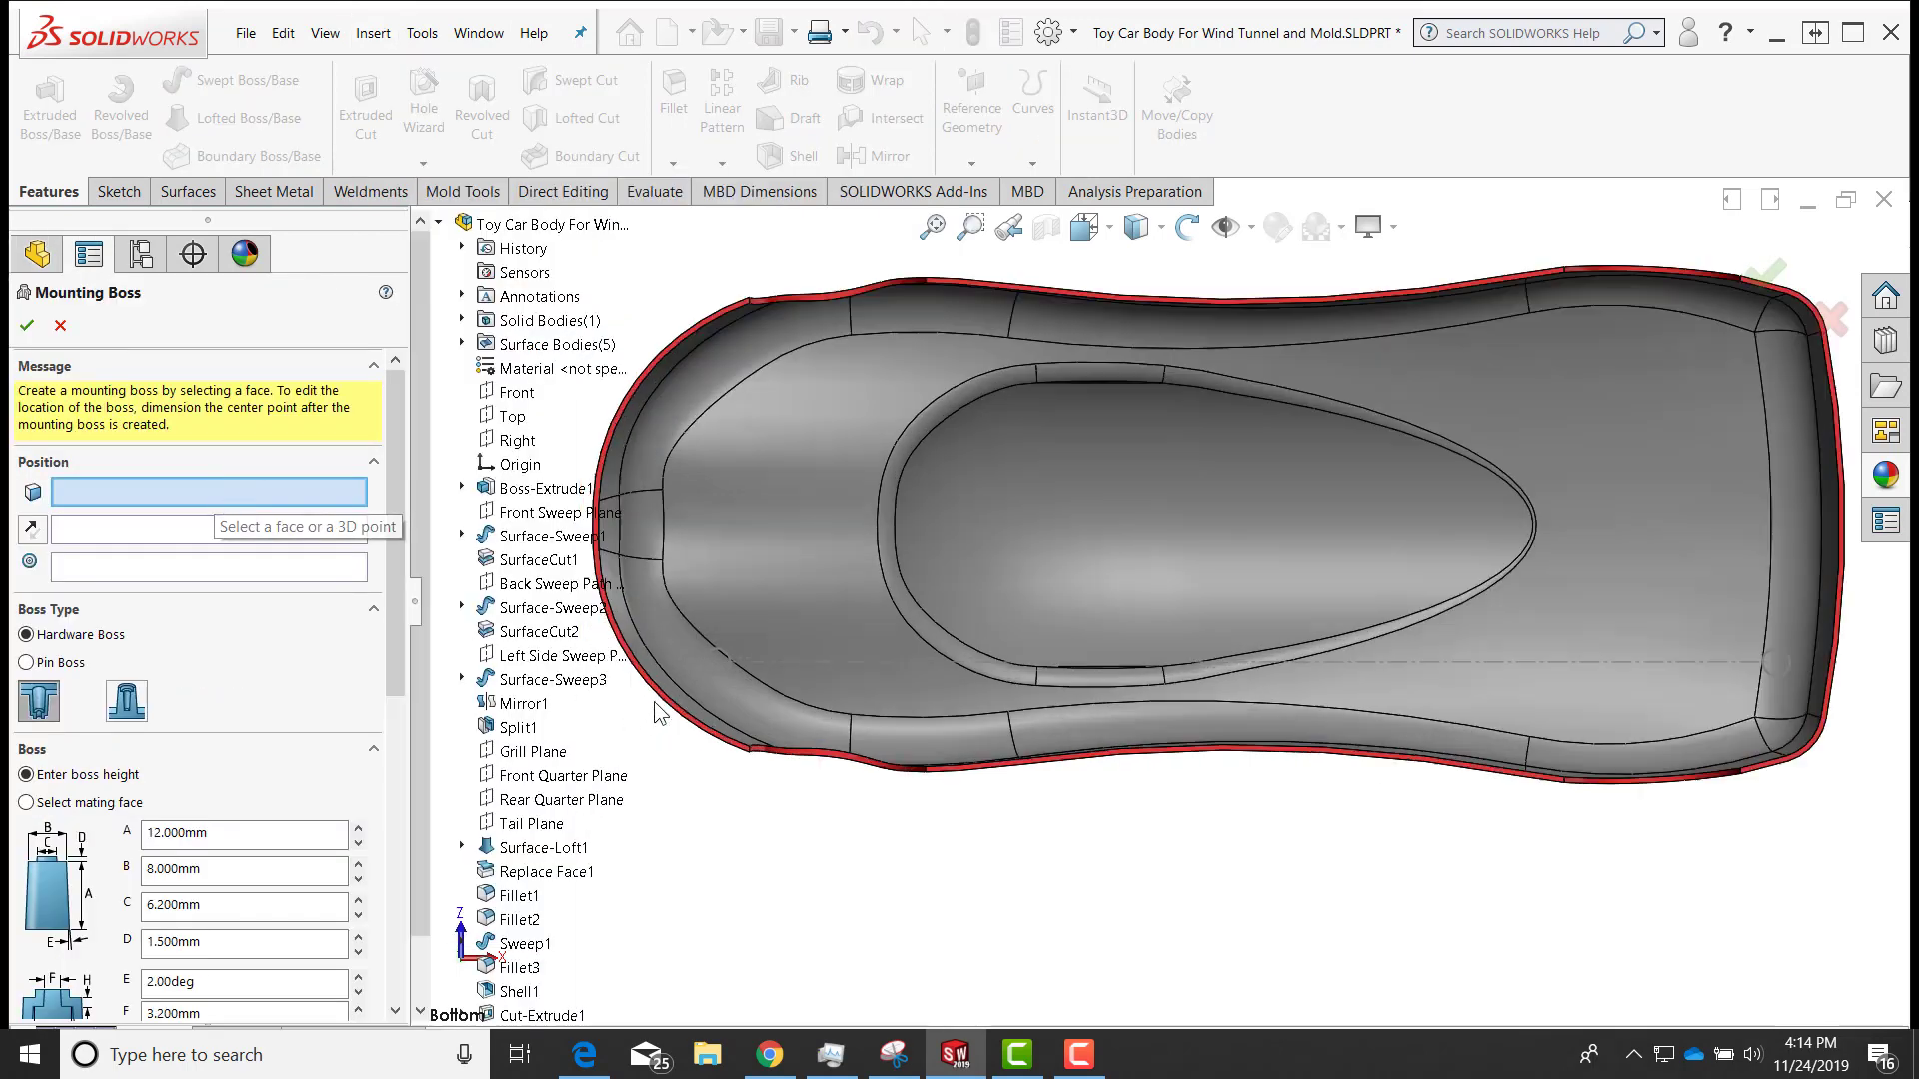
left_click(1360, 490)
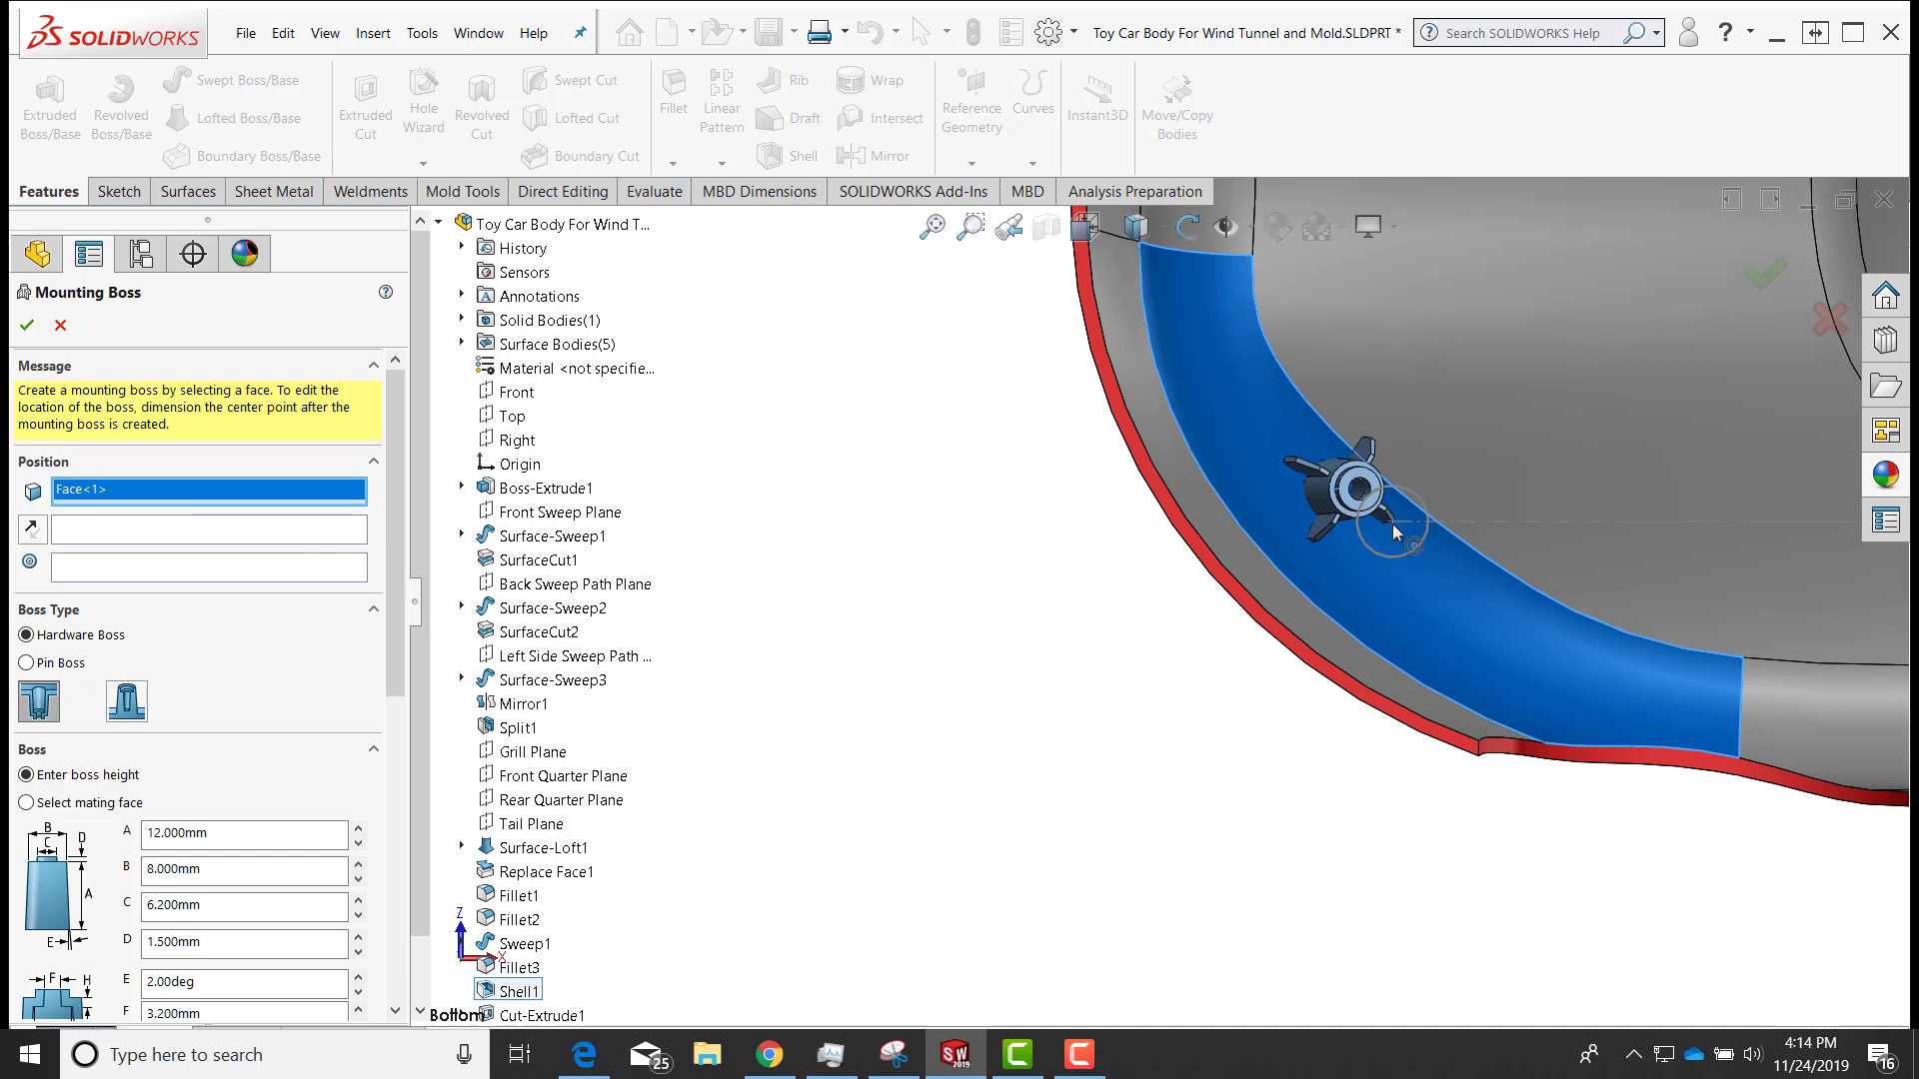
Examine the mounting boss preview's tilt on the curved inner face from several angles
scroll(967, 503, "down", 4)
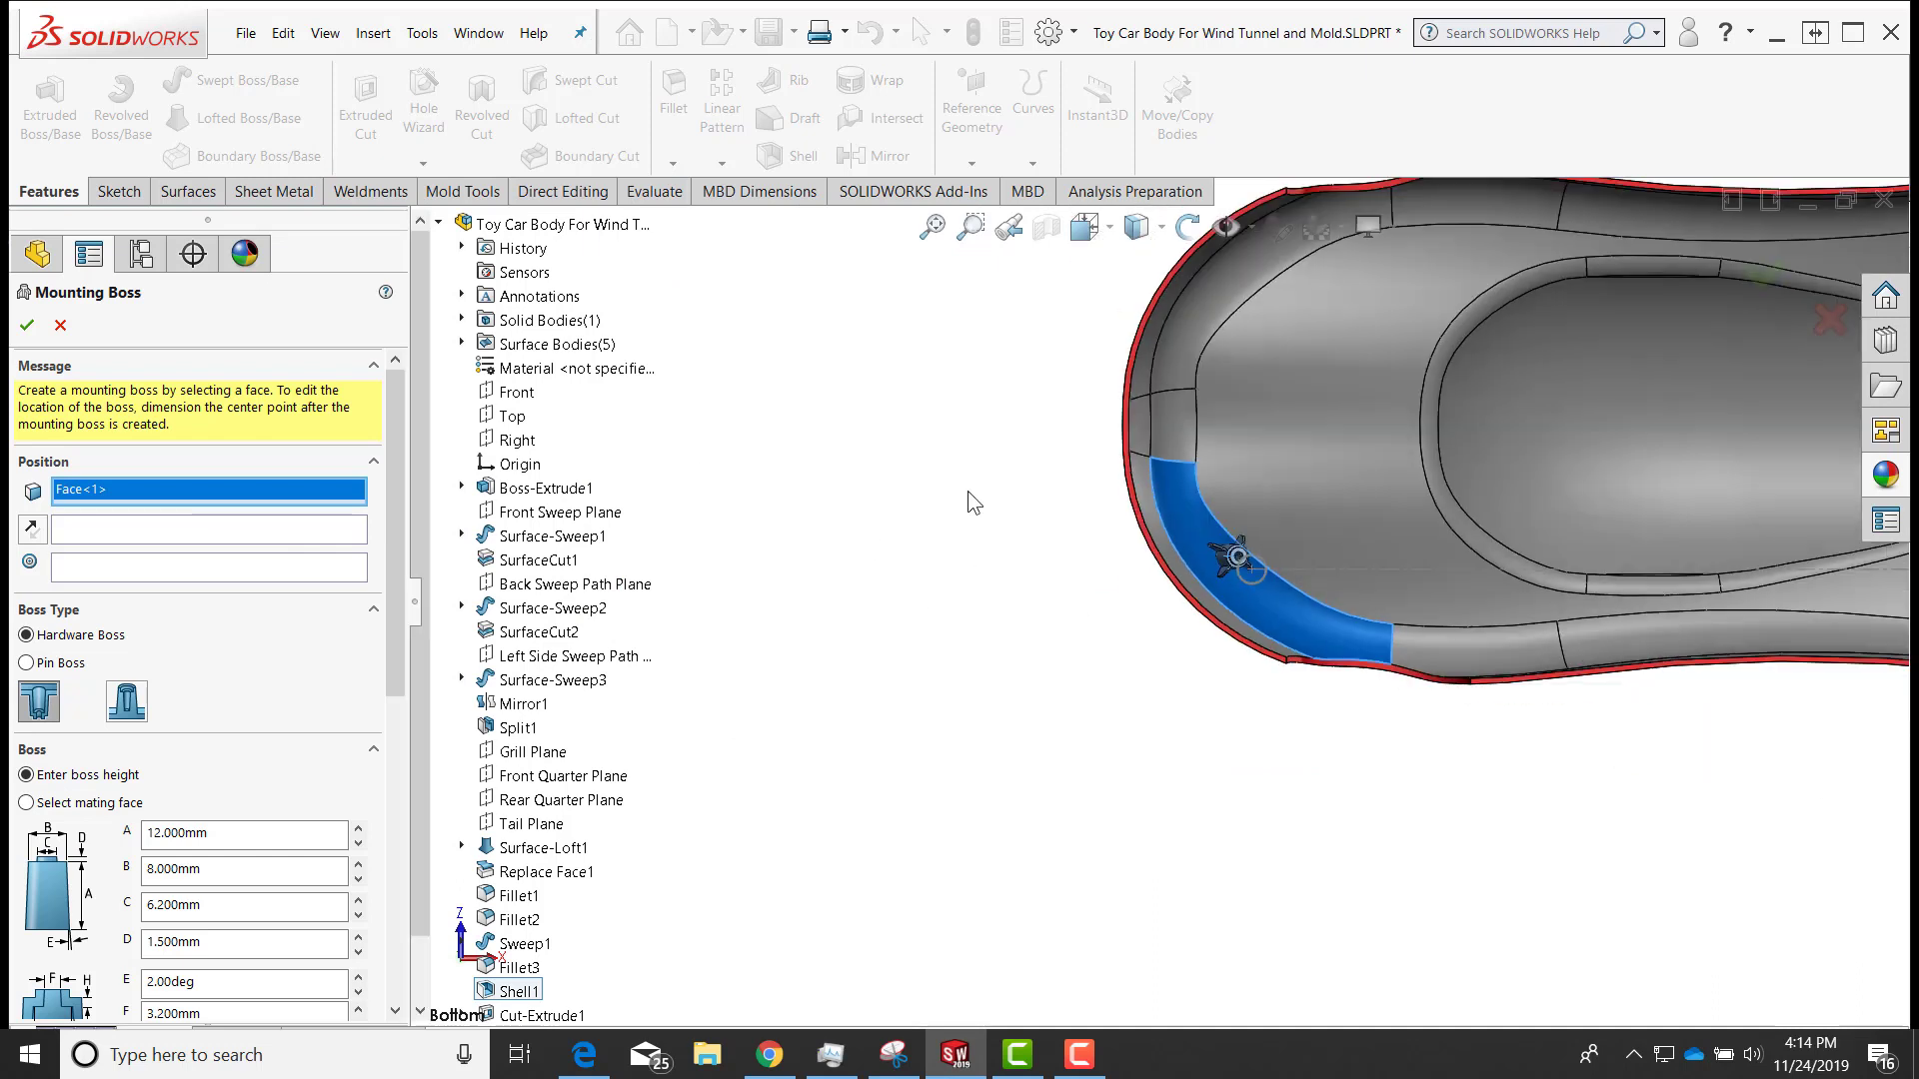
scroll(1046, 532, "down", 2)
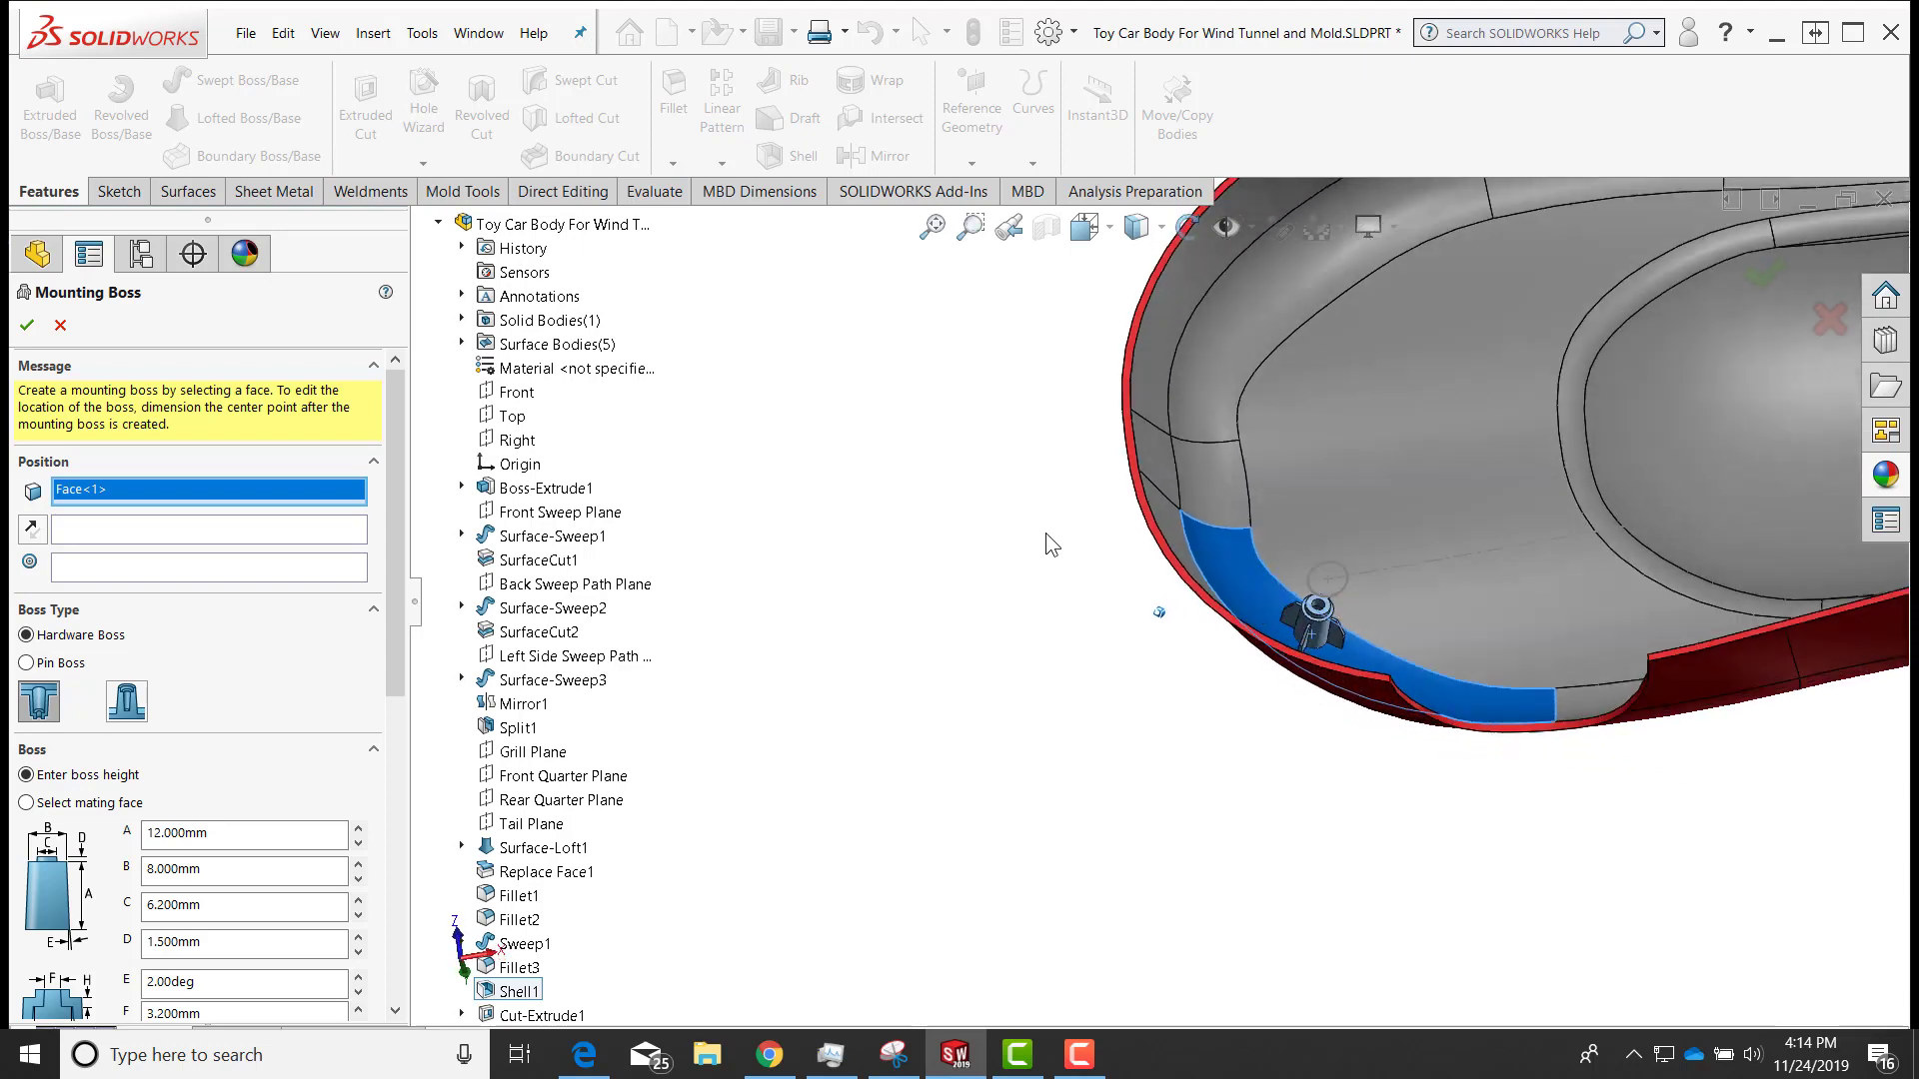
key("Down")
key("Down")
key("Down")
key("Down")
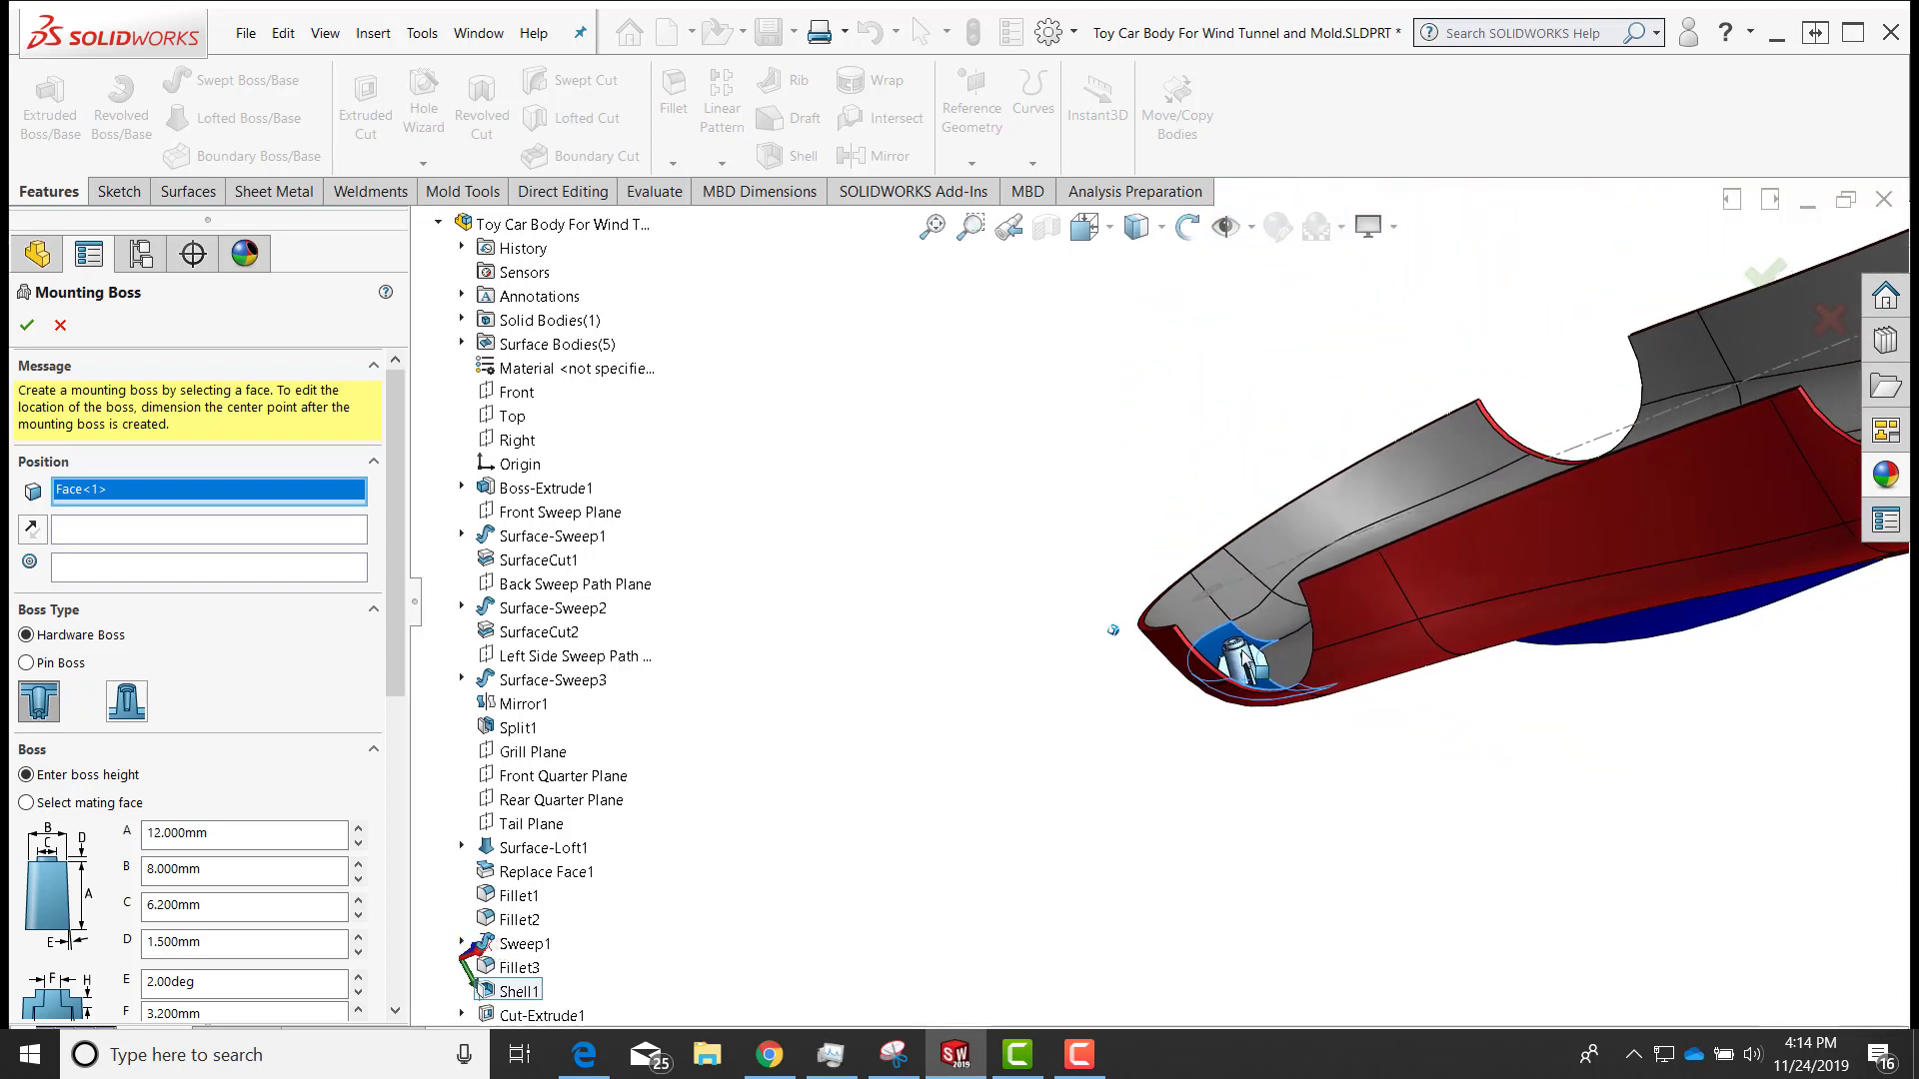
key("Down")
key("Down")
key("Down")
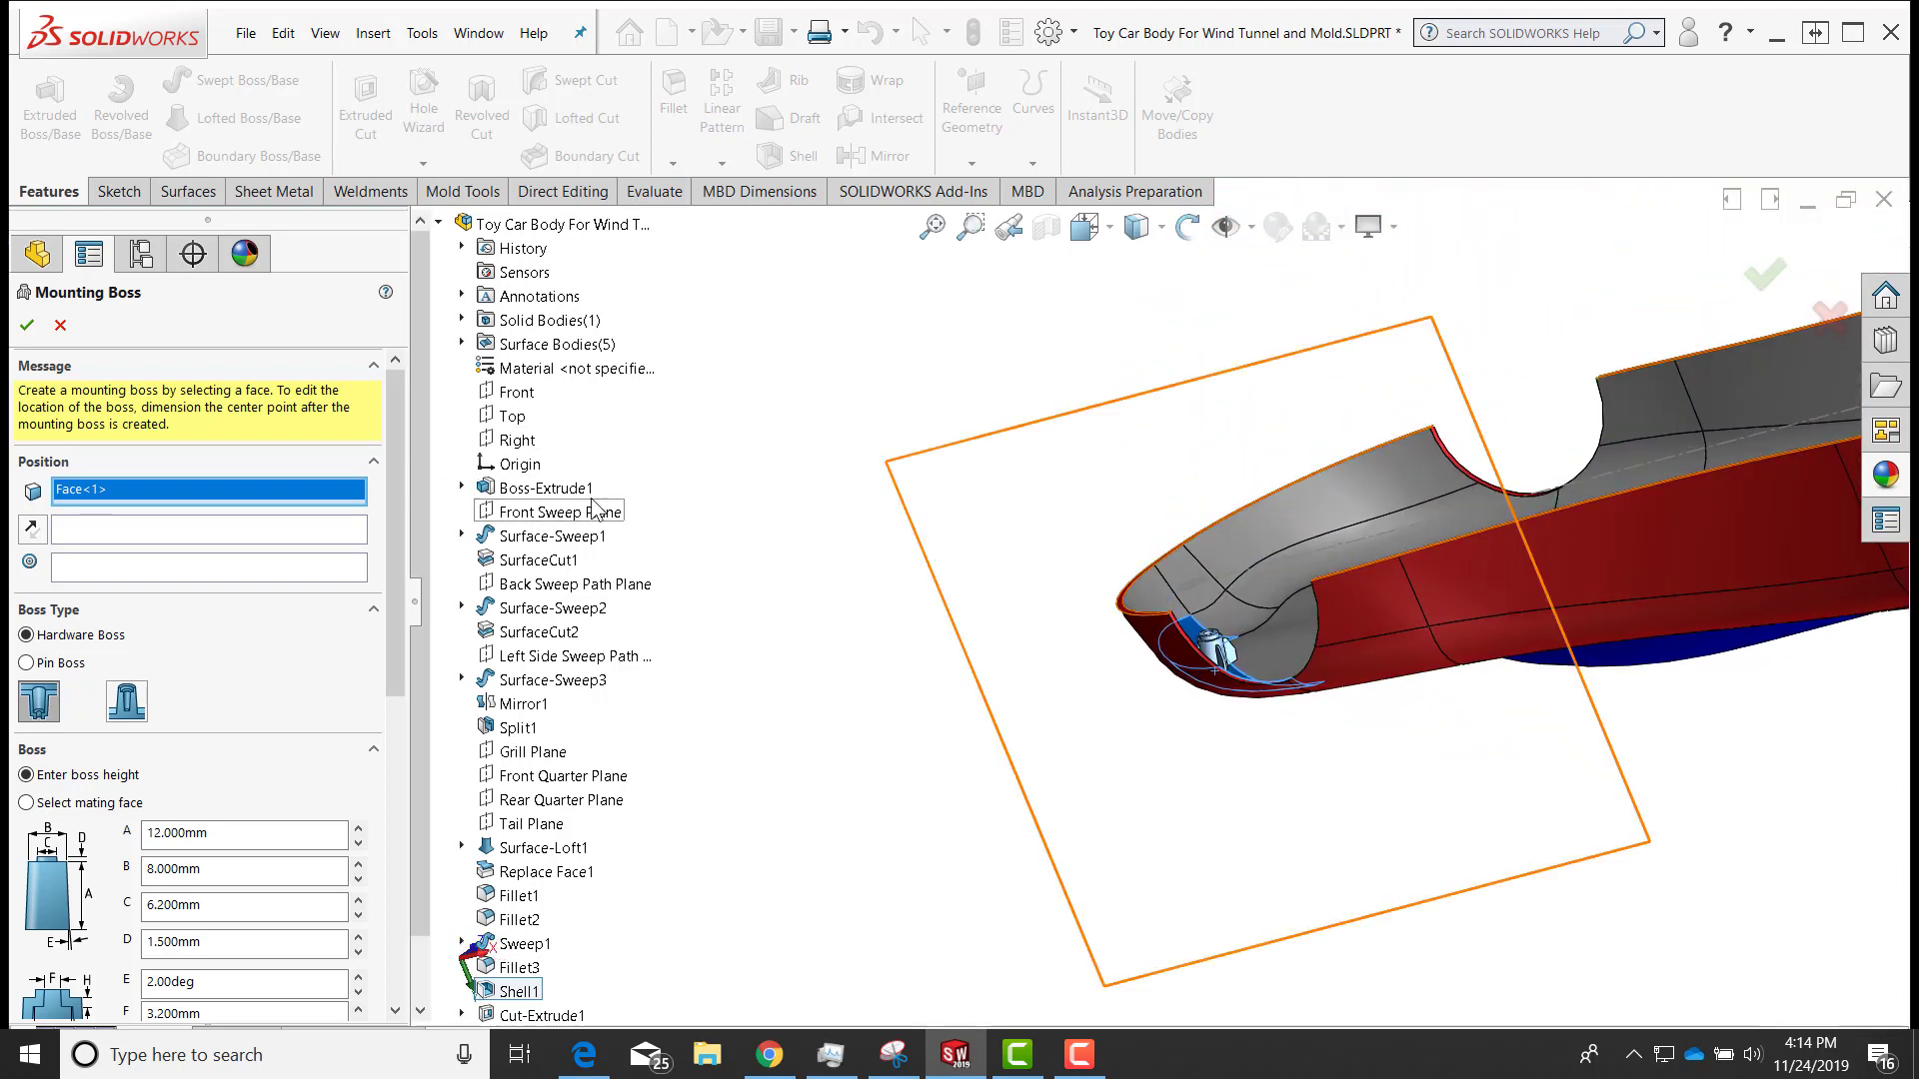
key("Down")
key("Down")
key("Down")
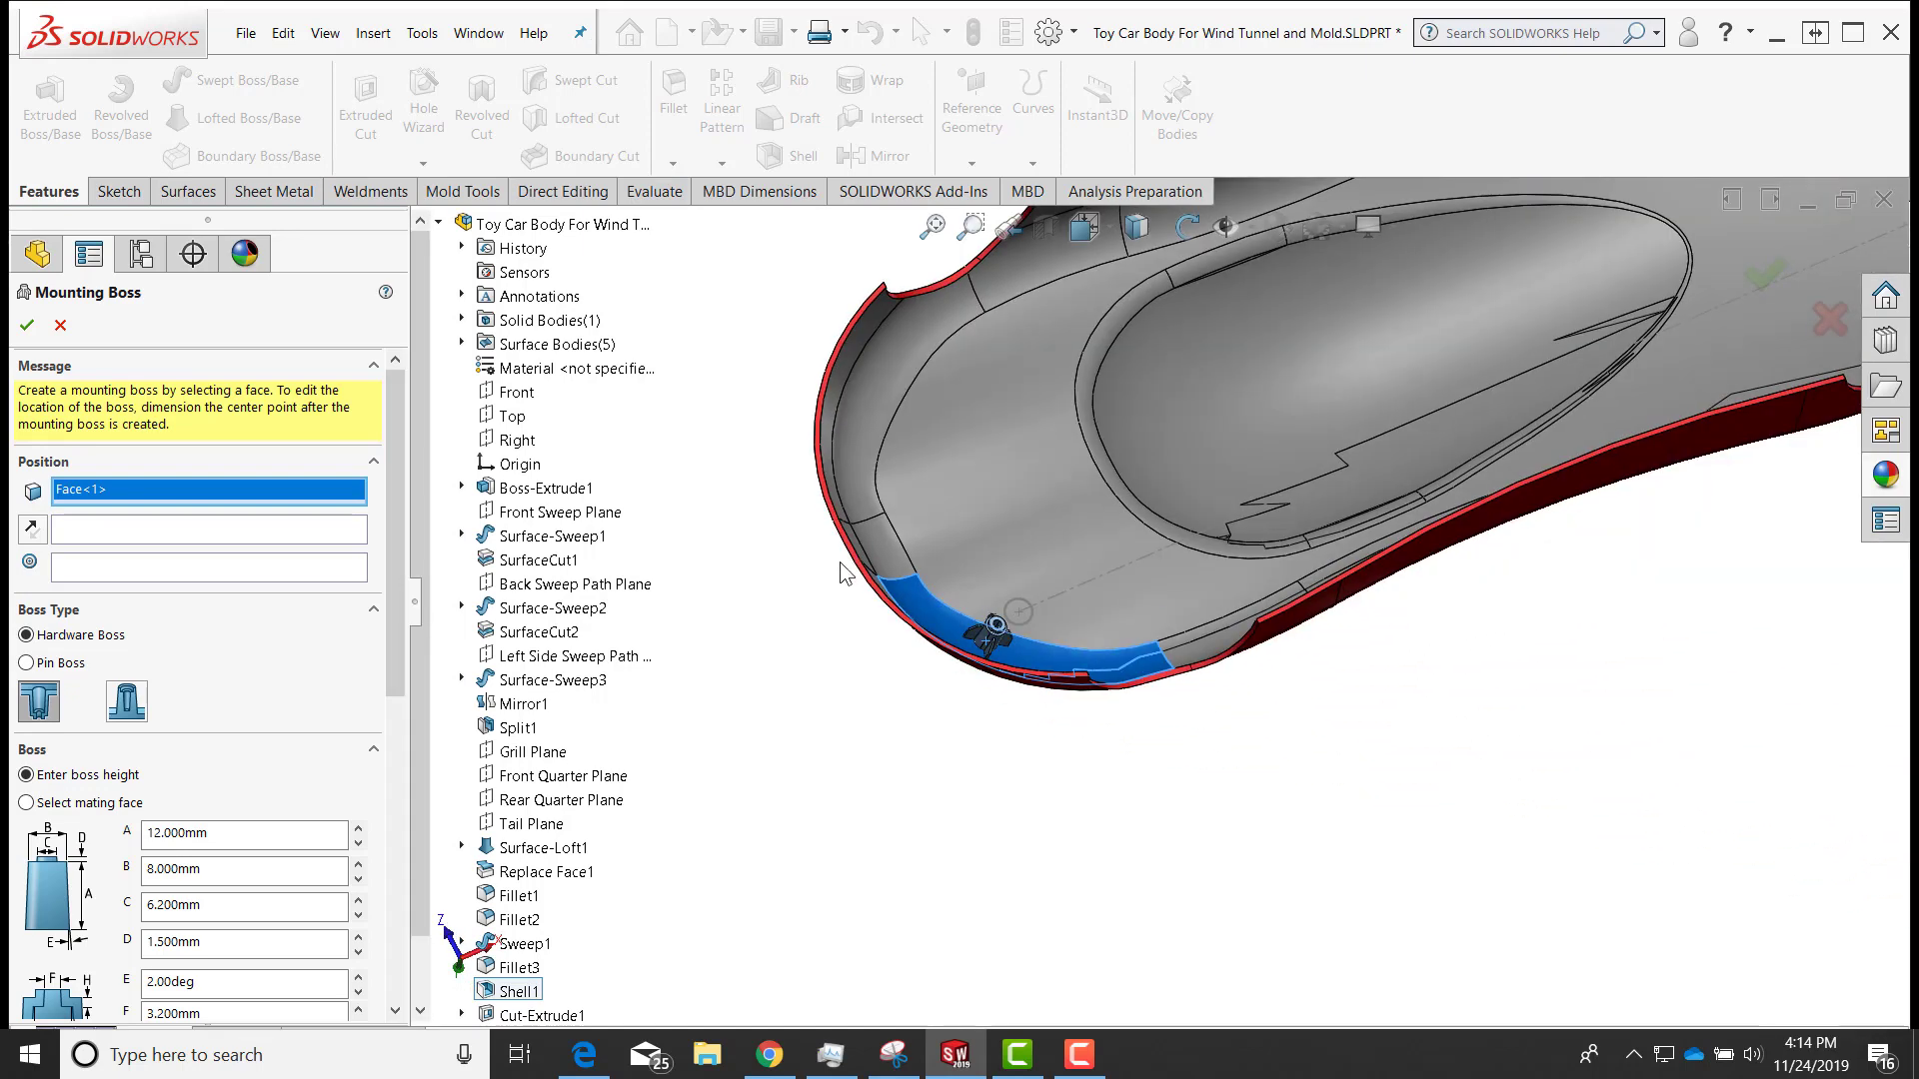
Orient the mounting boss by the Top plane with reversed direction, and center it on the front circle of the Mounting Posts Sketch
left_click(92, 532)
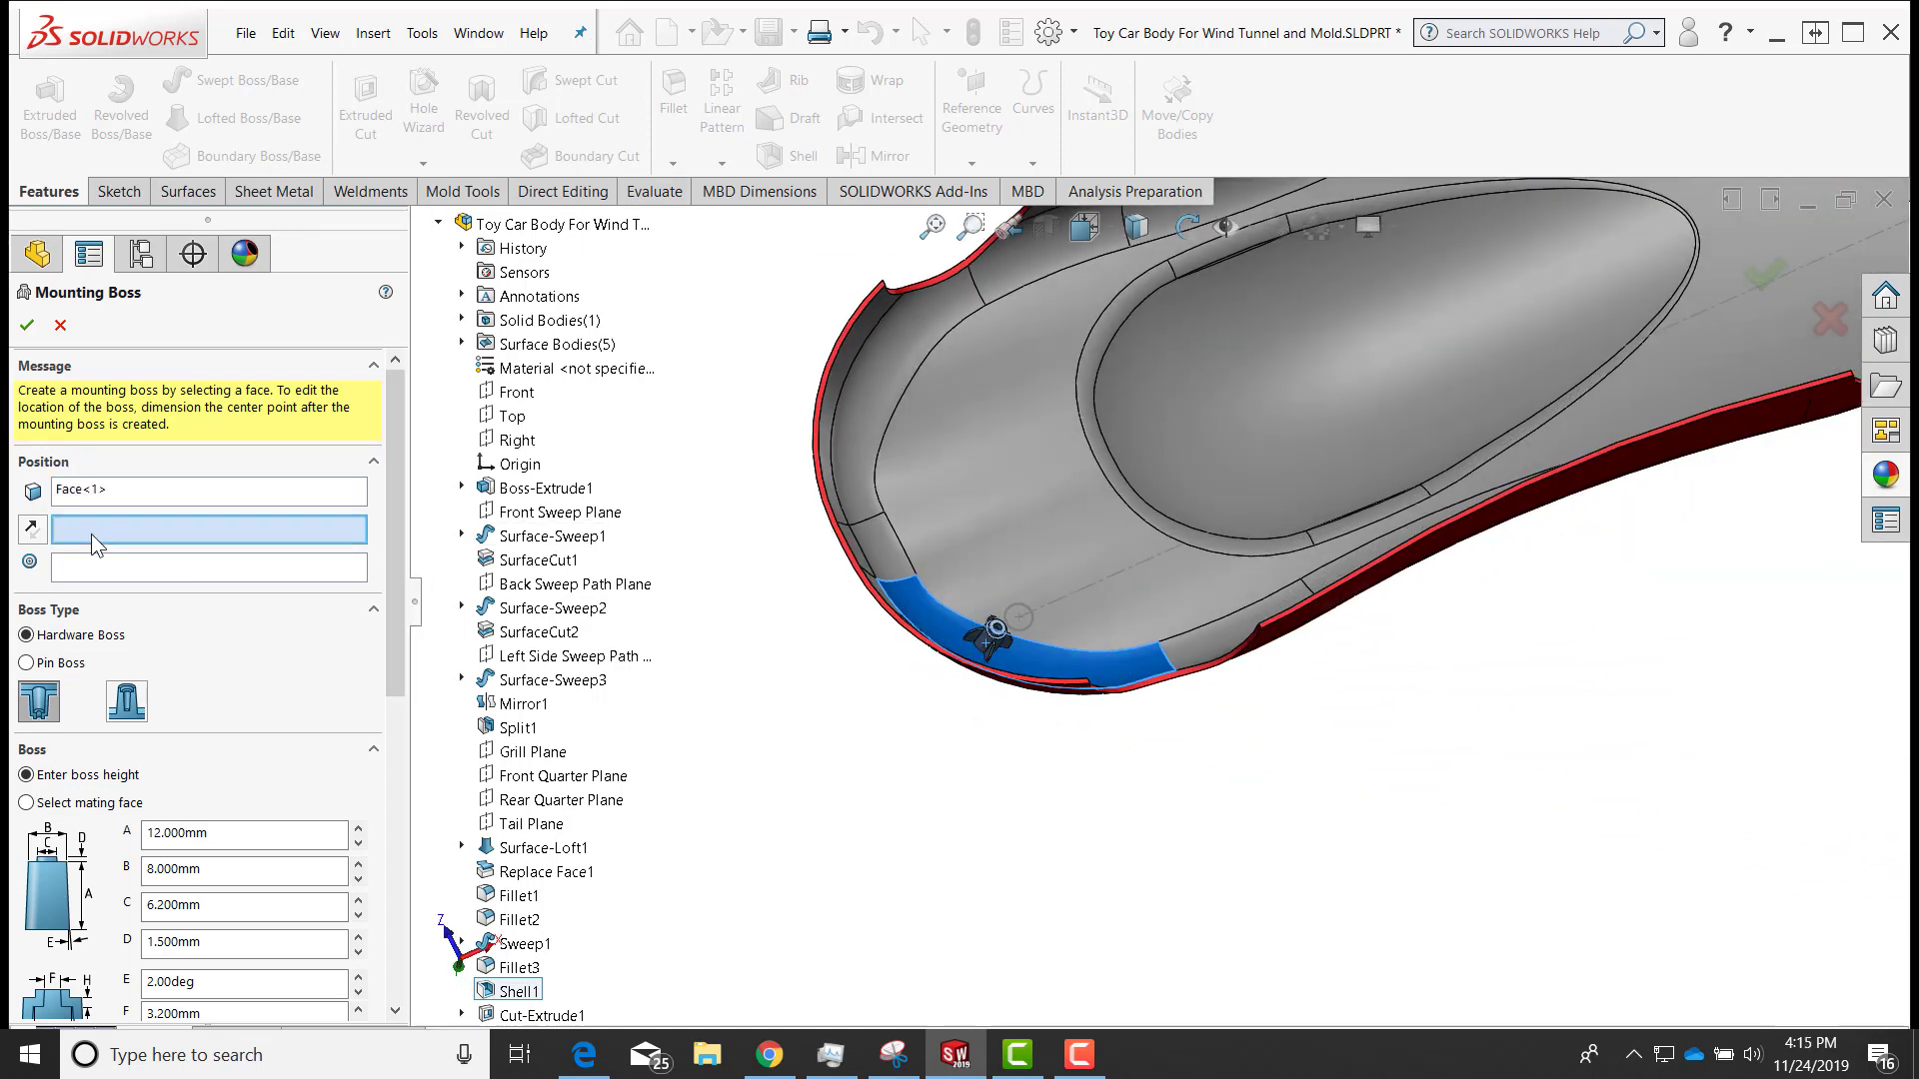
left_click(510, 416)
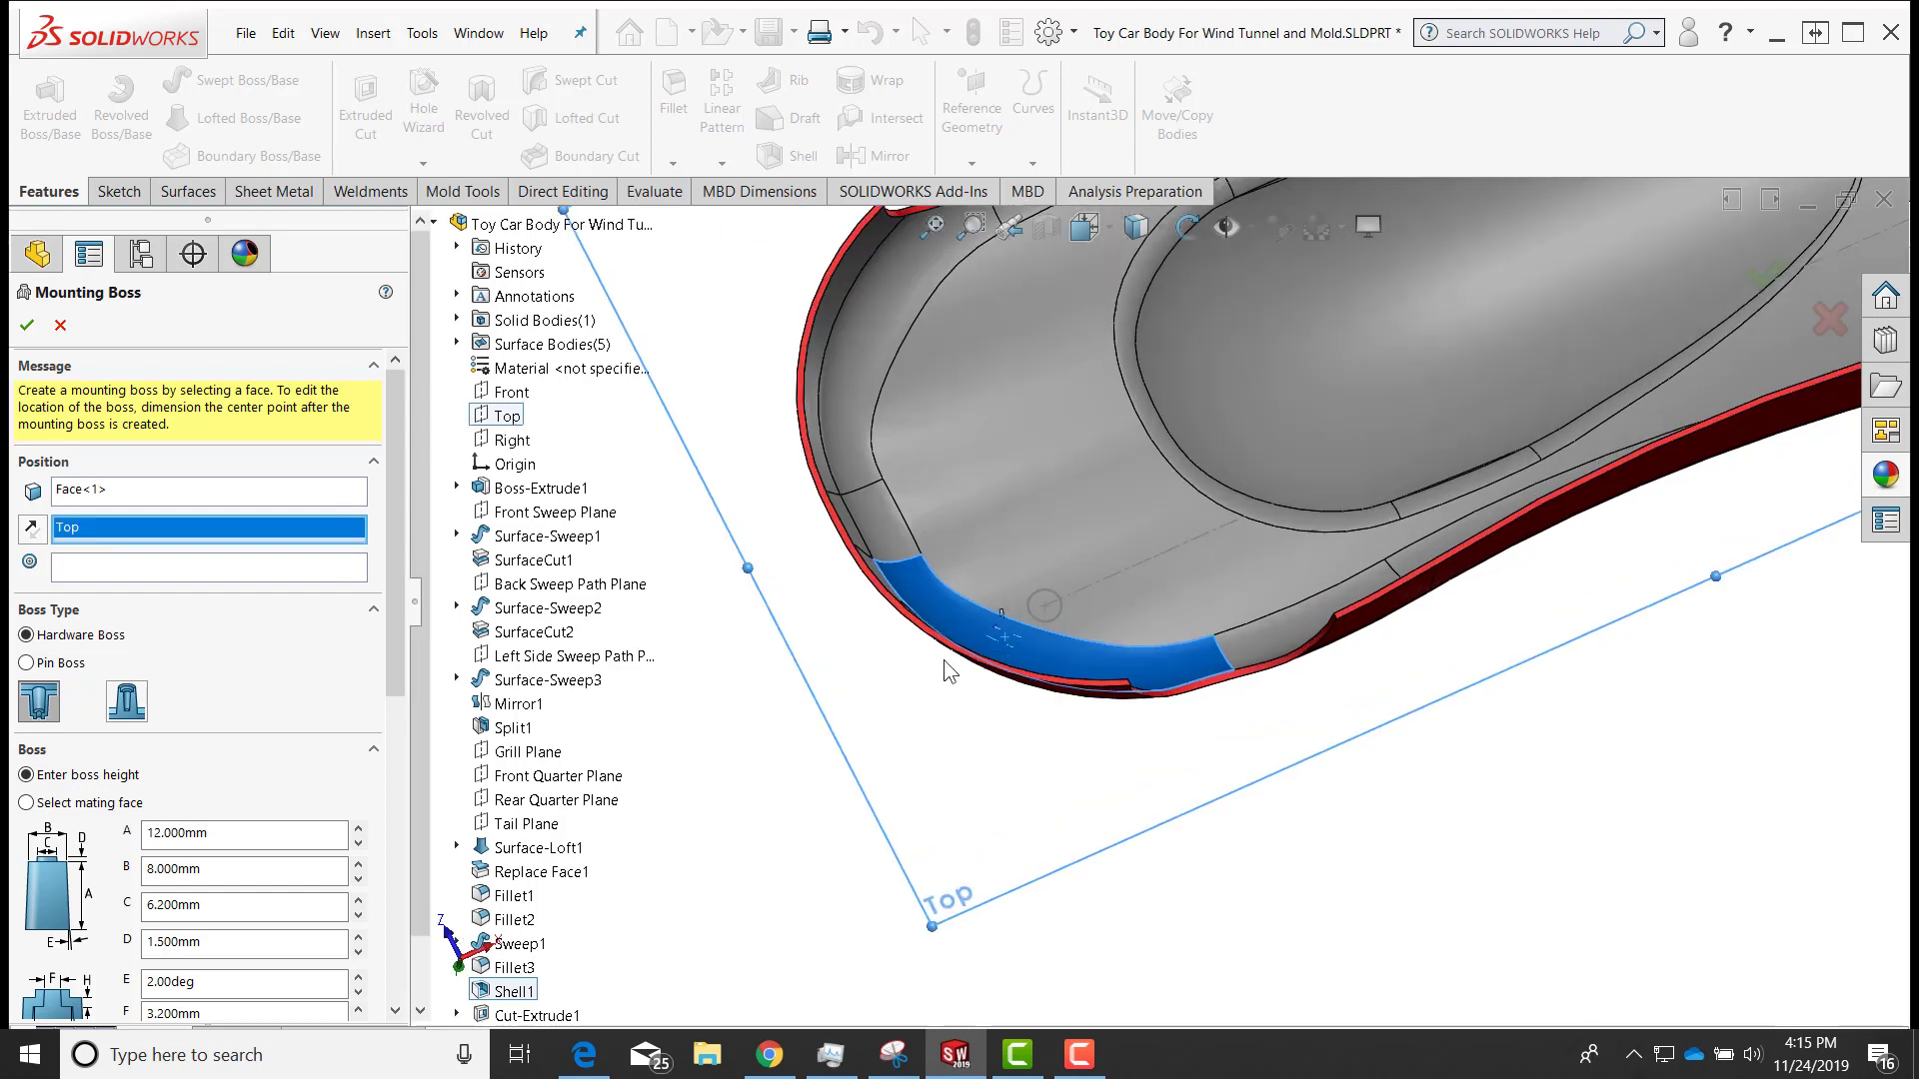
scroll(944, 660, "down", 4)
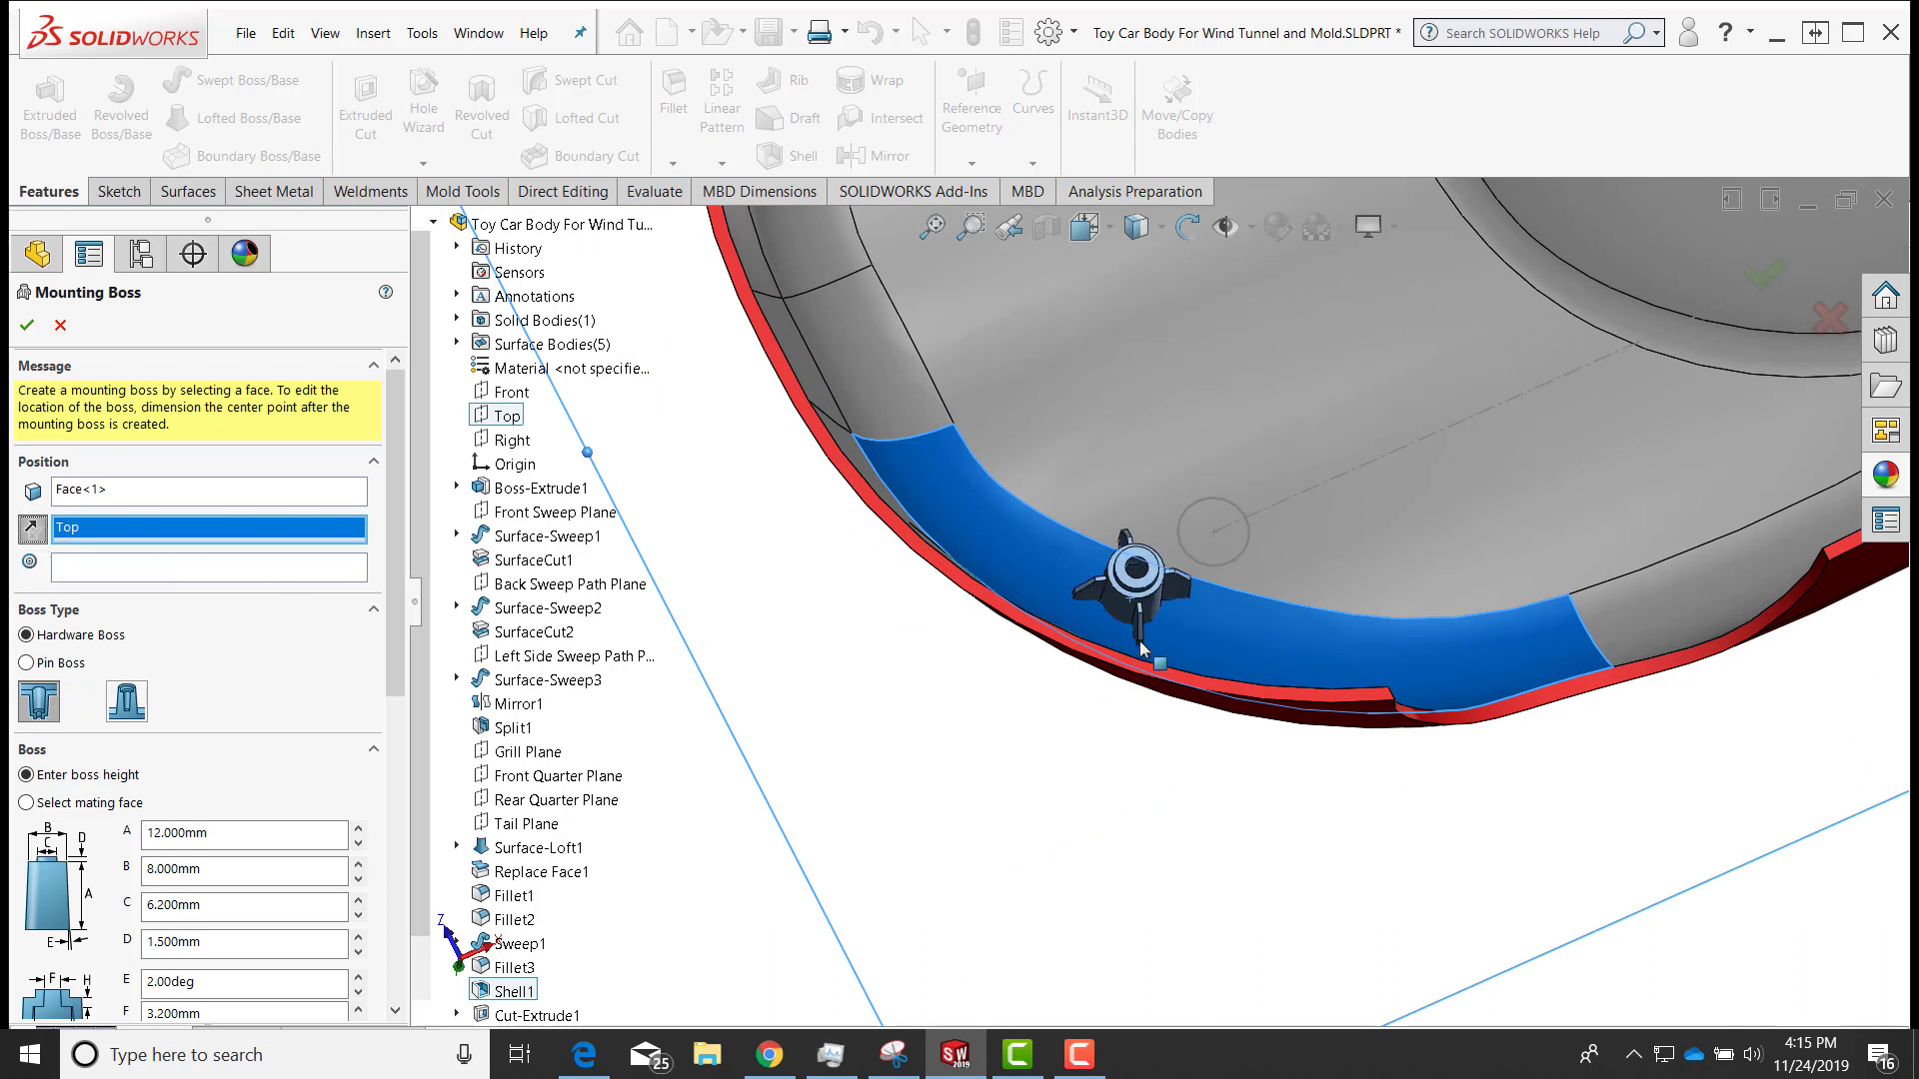
left_click(110, 568)
left_click(1239, 558)
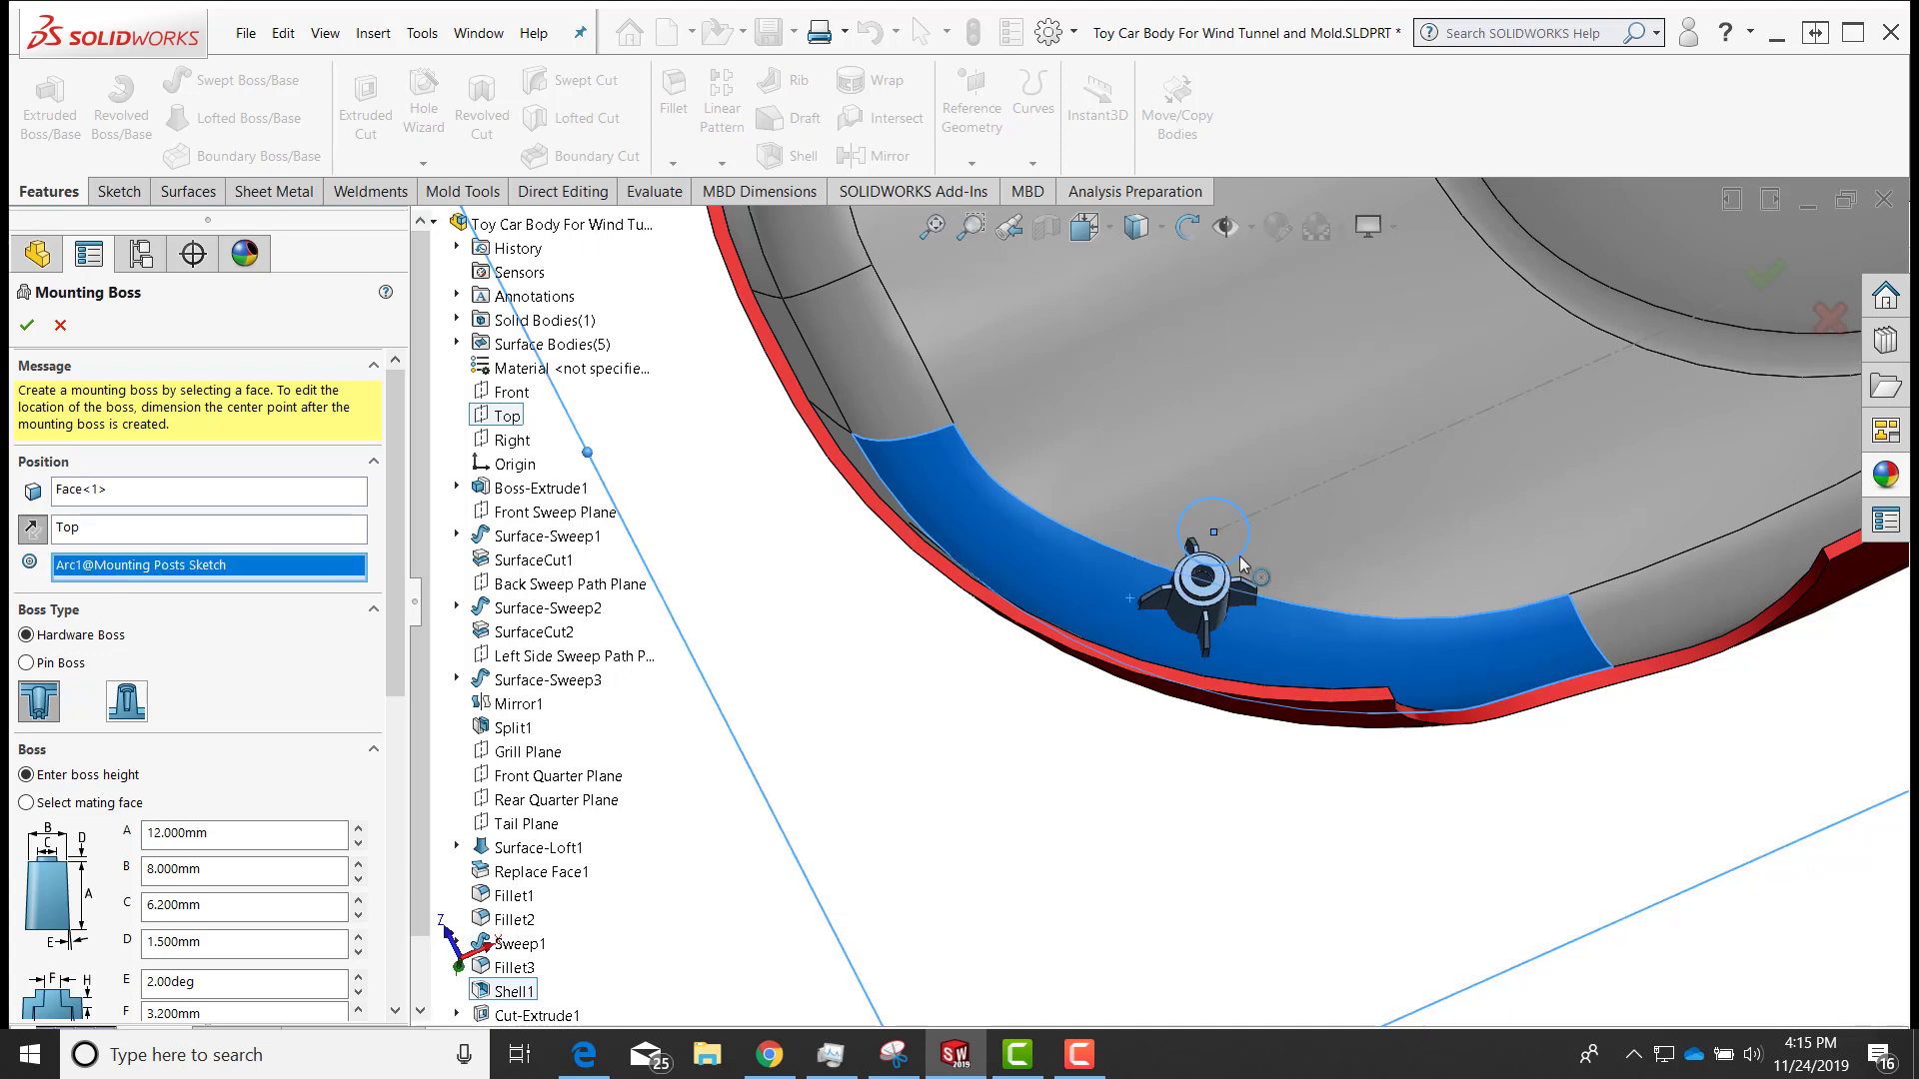
Inspect the reoriented boss preview's alignment with the front mounting circle inside the shelled body
key("Down")
key("Down")
key("Down")
key("Down")
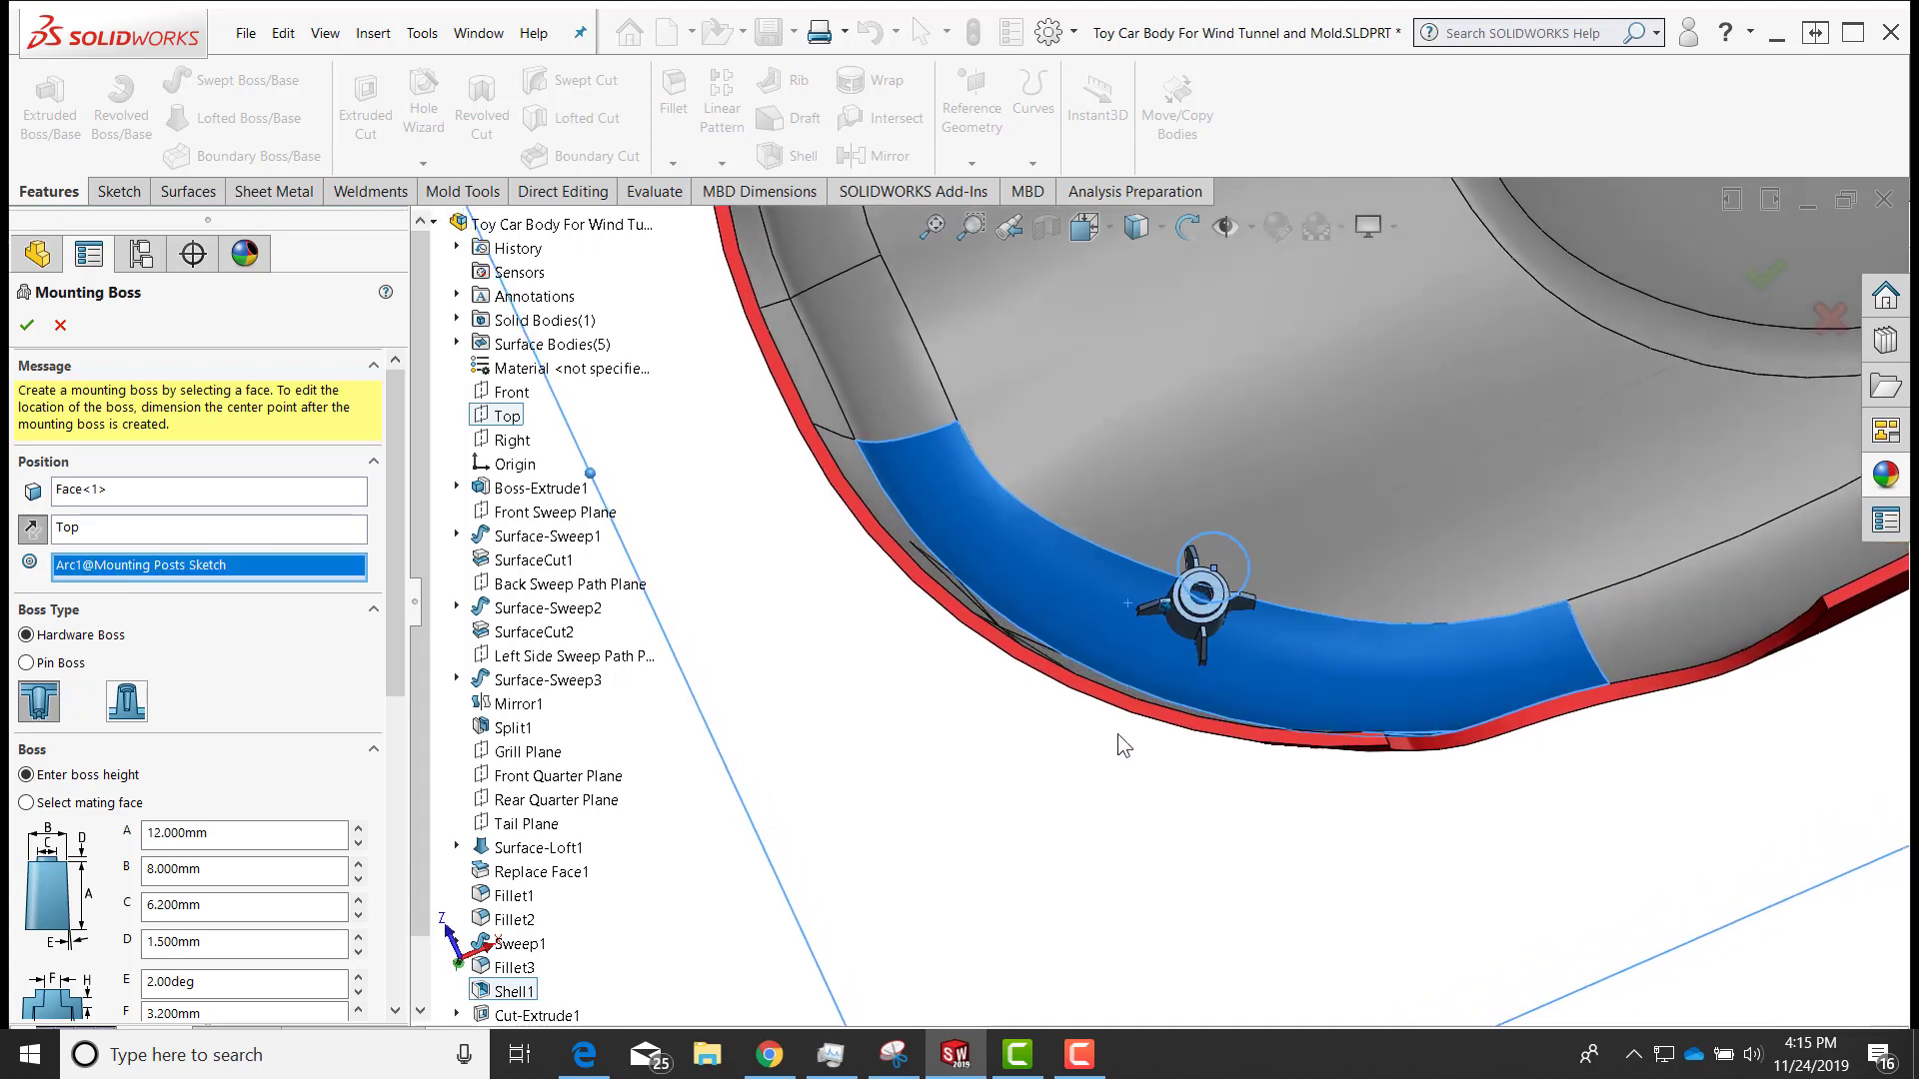
key("Down")
key("Down")
key("Down")
key("Down")
key("Down")
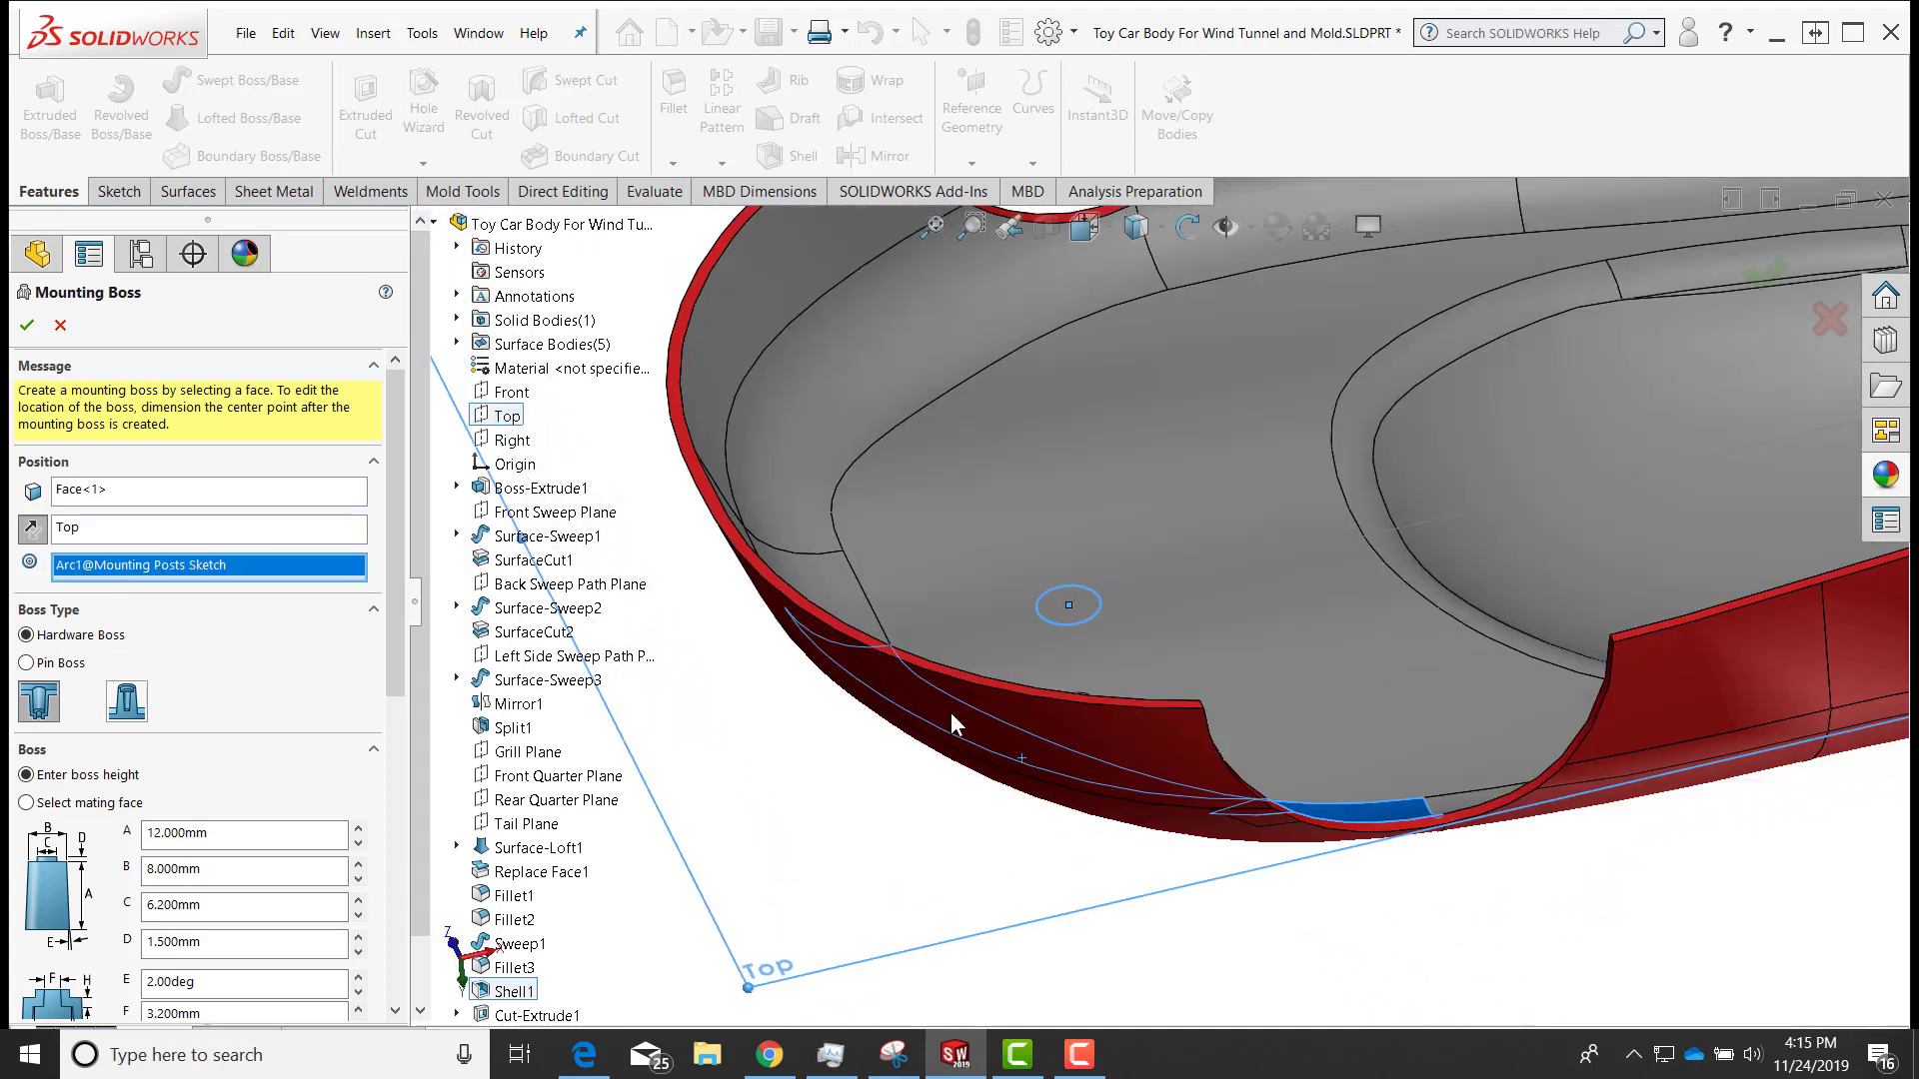
middle_click_drag(951, 712, 650, 694)
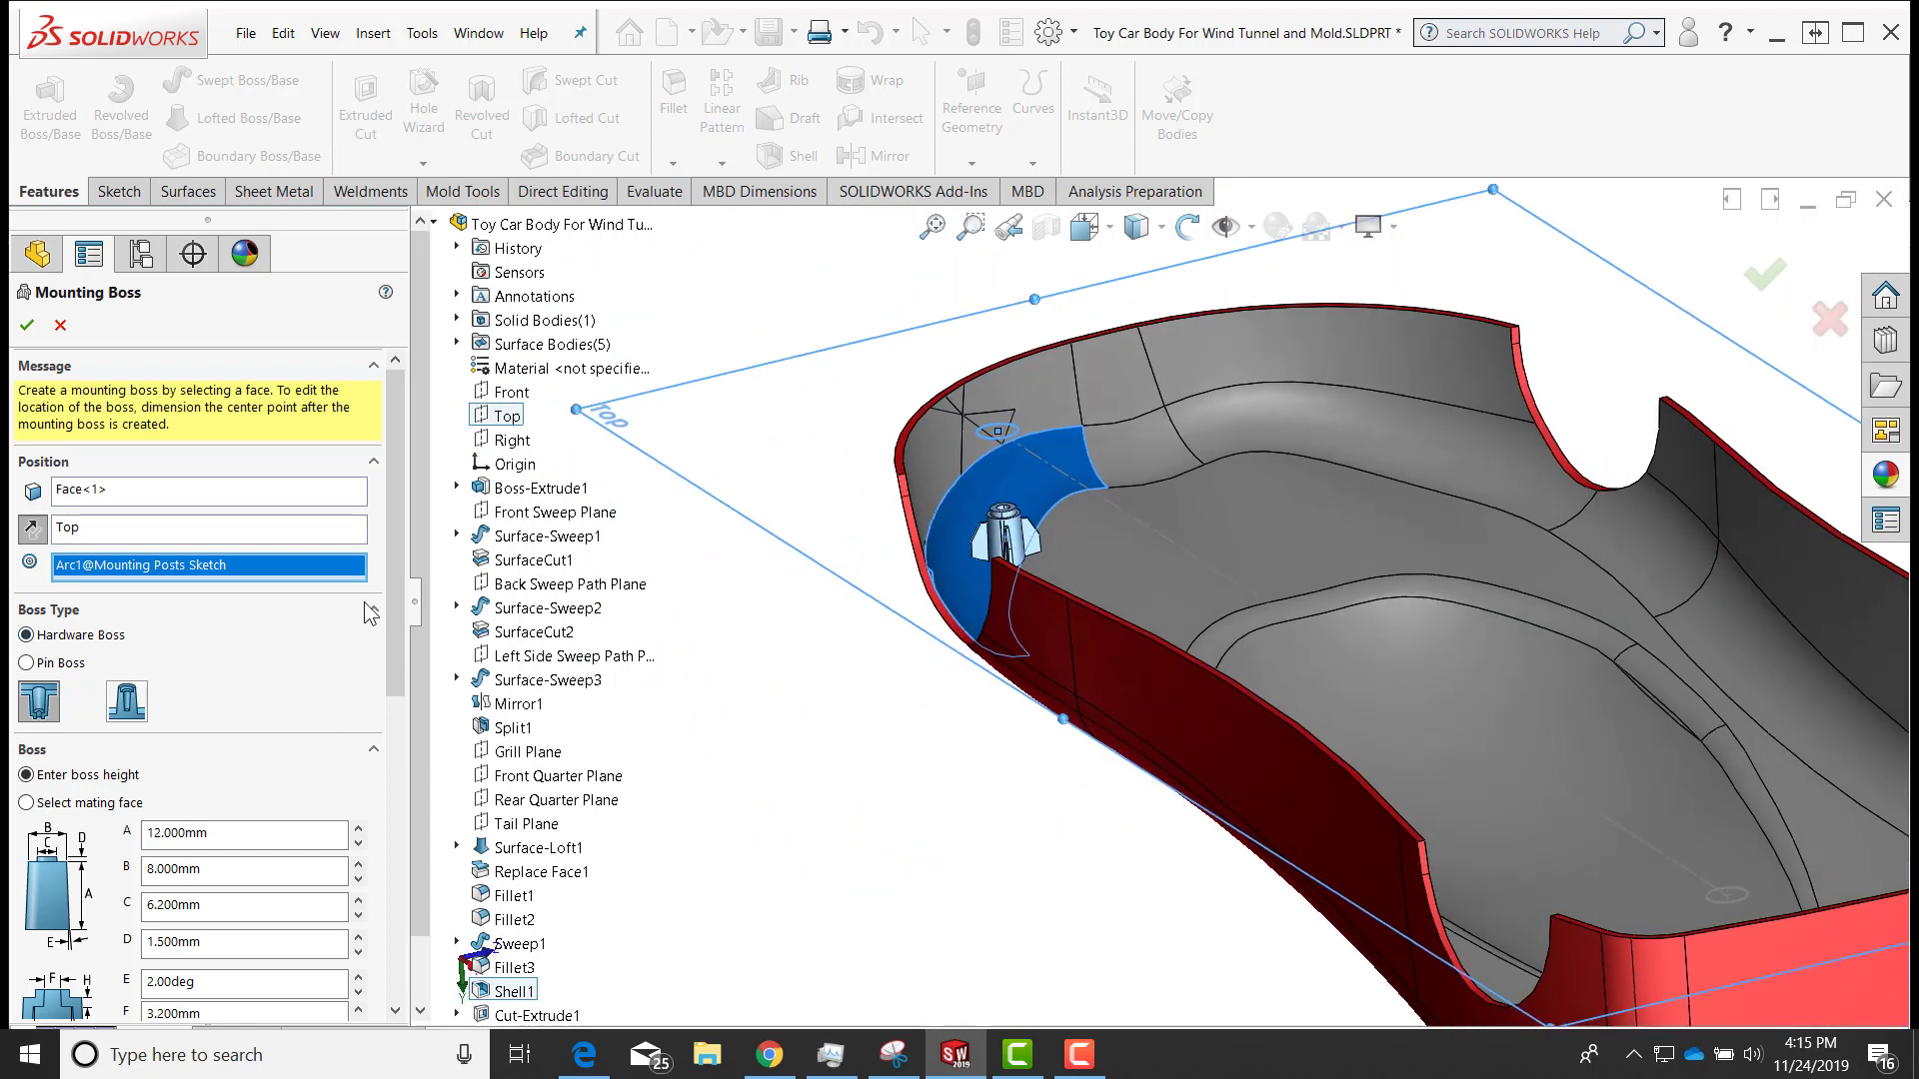
Switch the hardware boss to the thread style and define its height by the car body's bottom rim as the mating face
left_click_drag(393, 597, 393, 733)
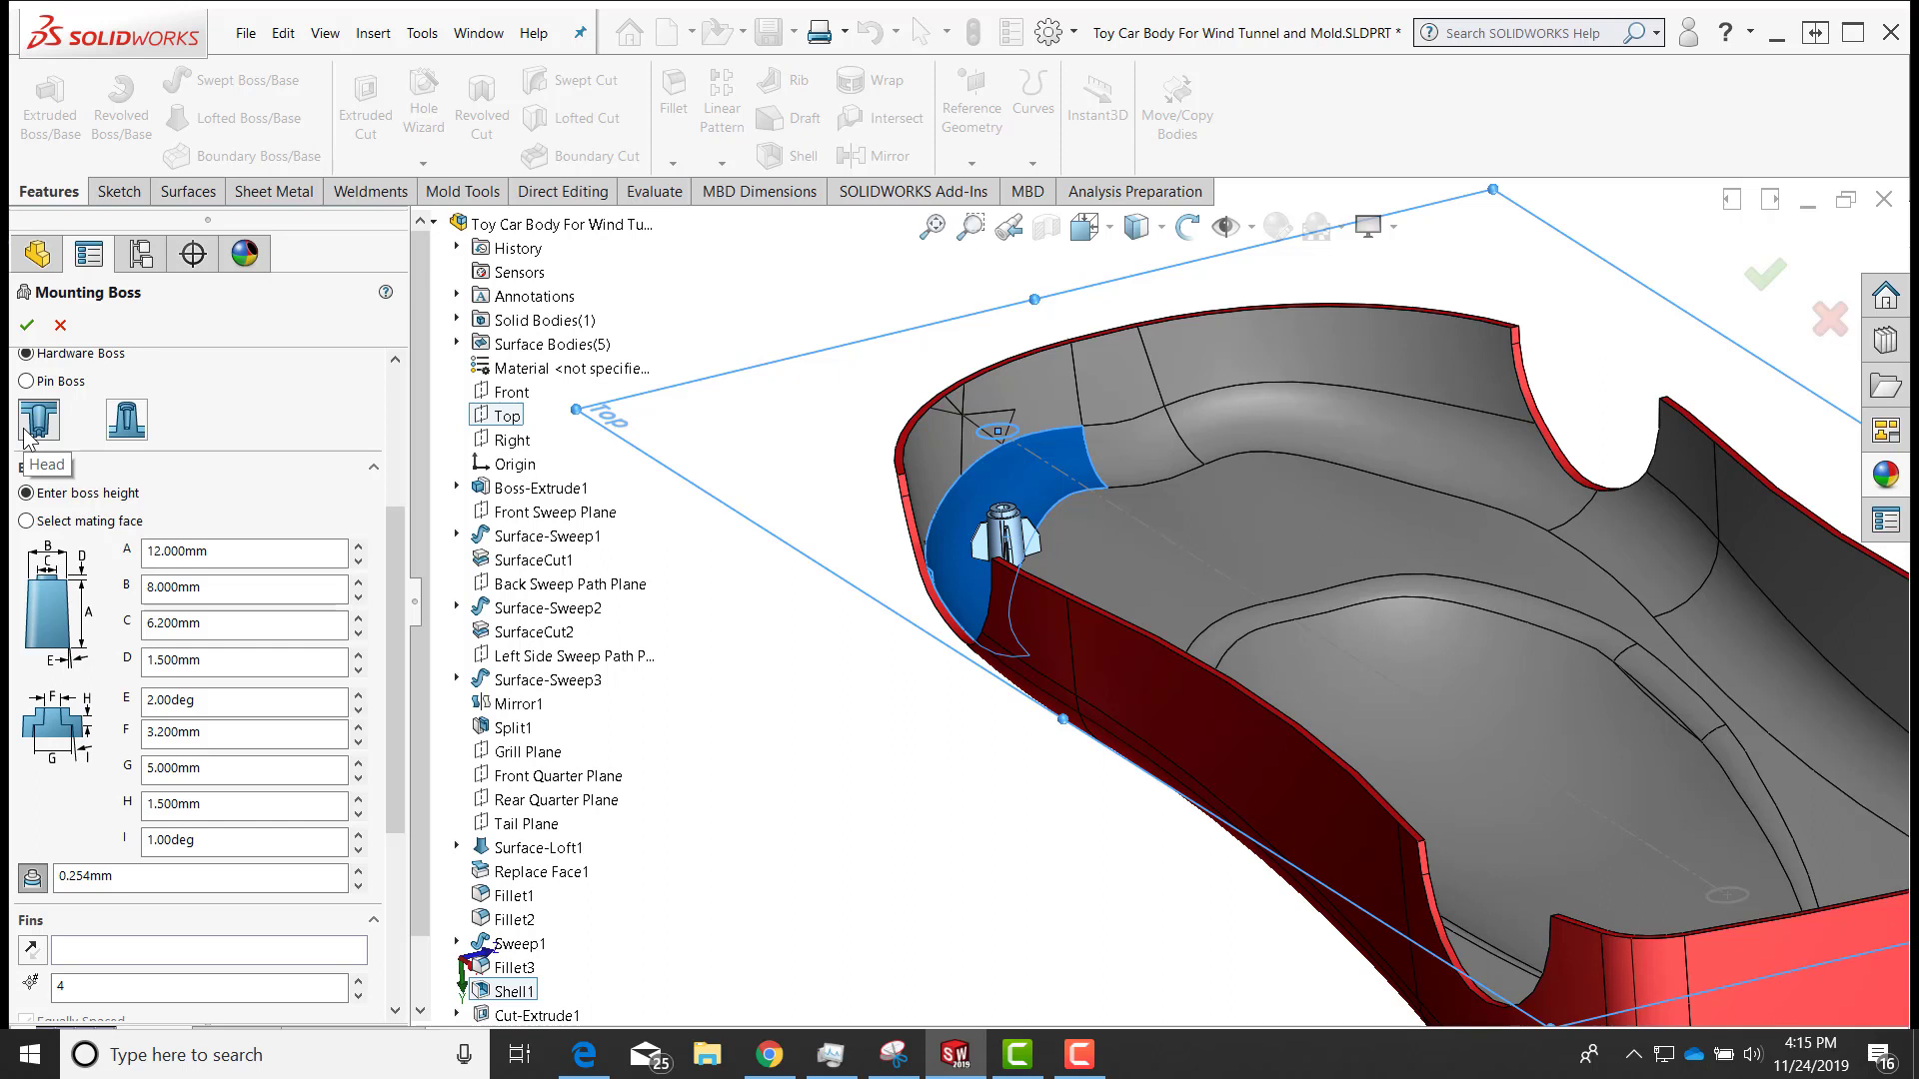
left_click(130, 428)
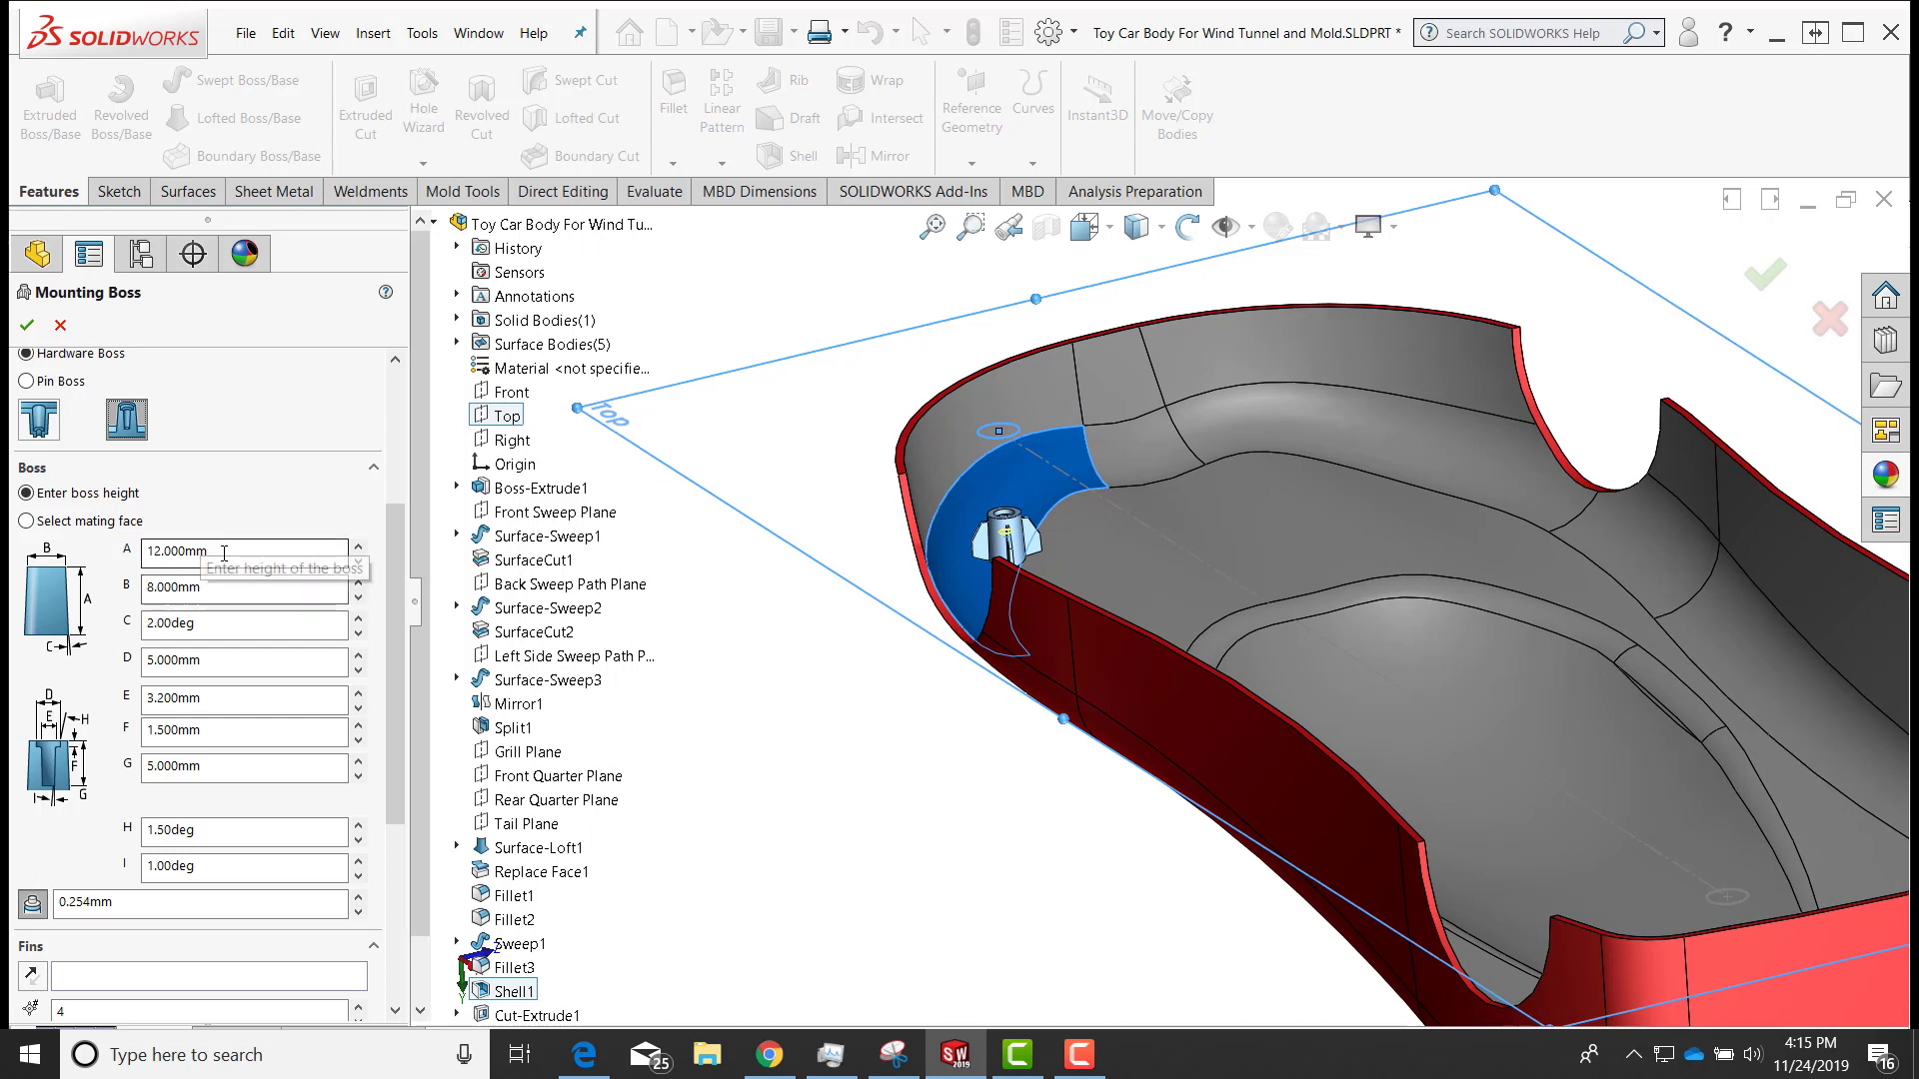
left_click_drag(224, 552, 141, 567)
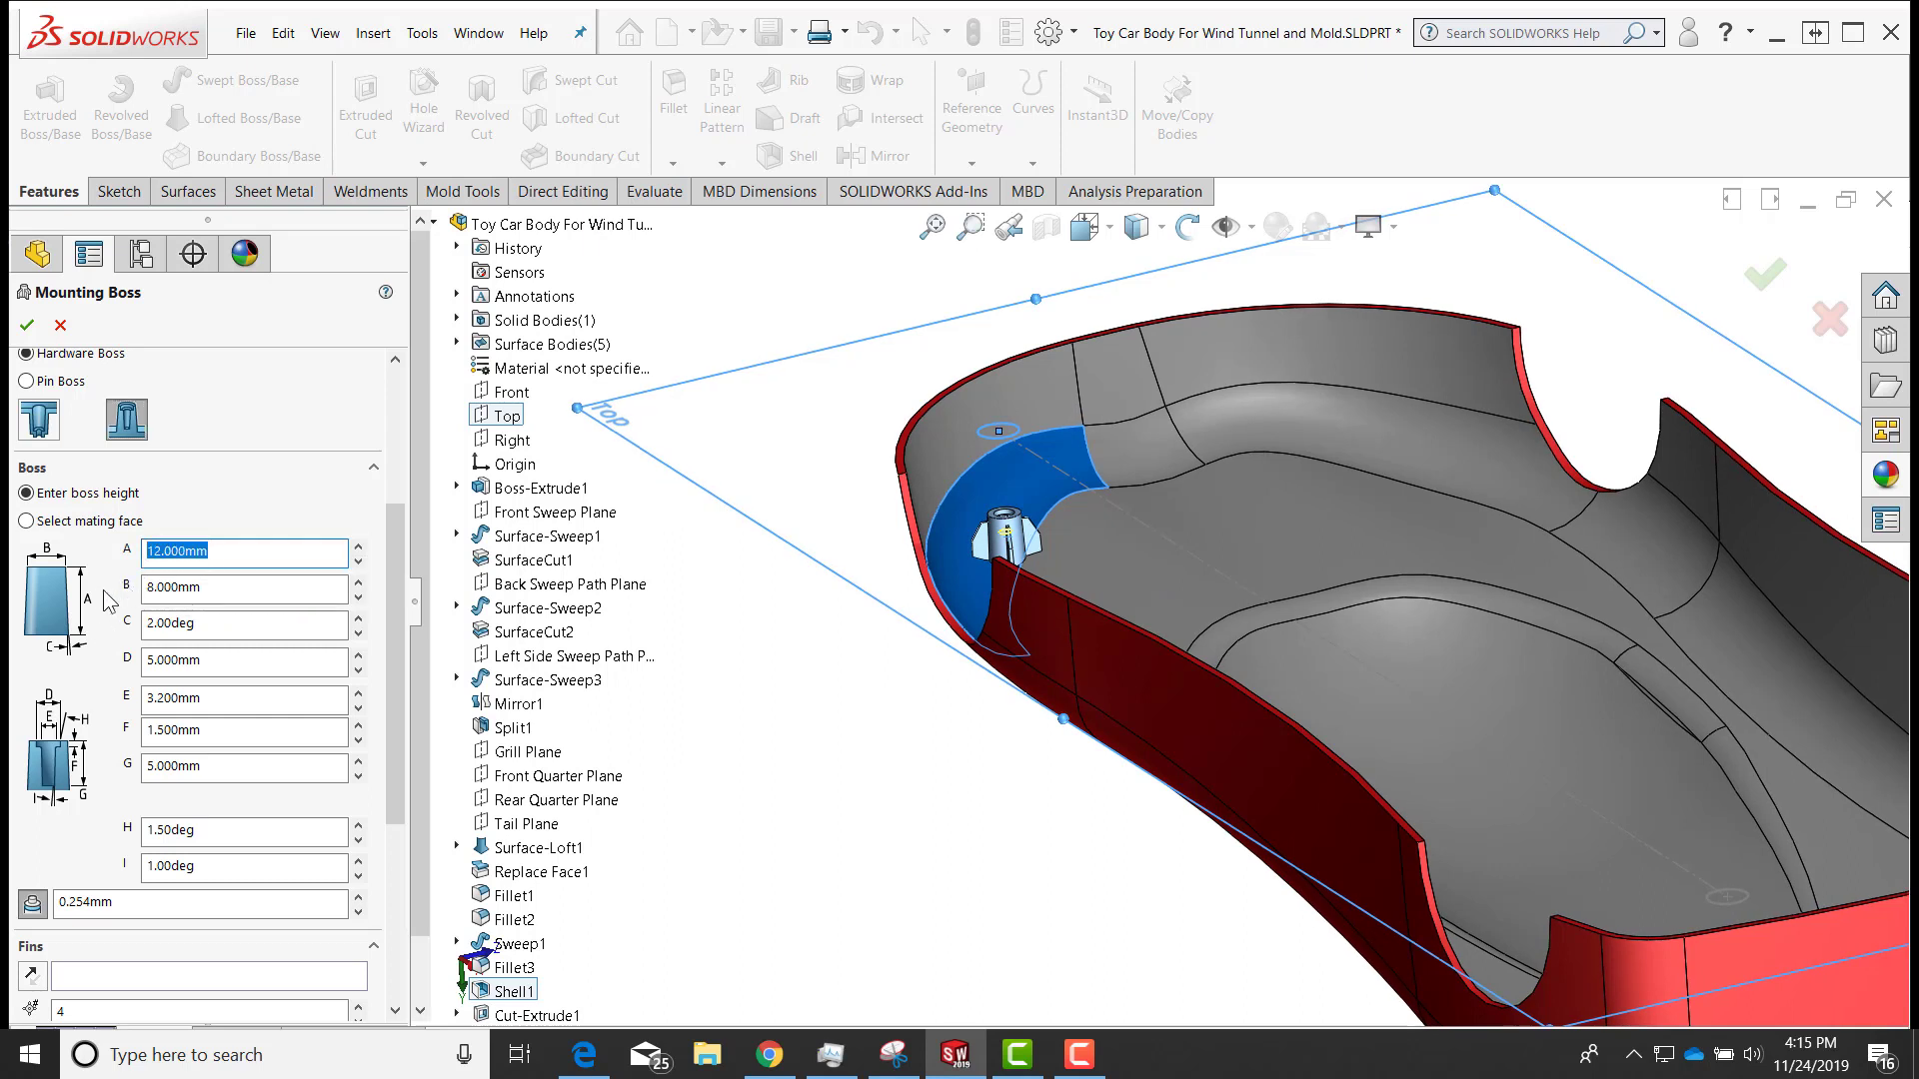
left_click(26, 524)
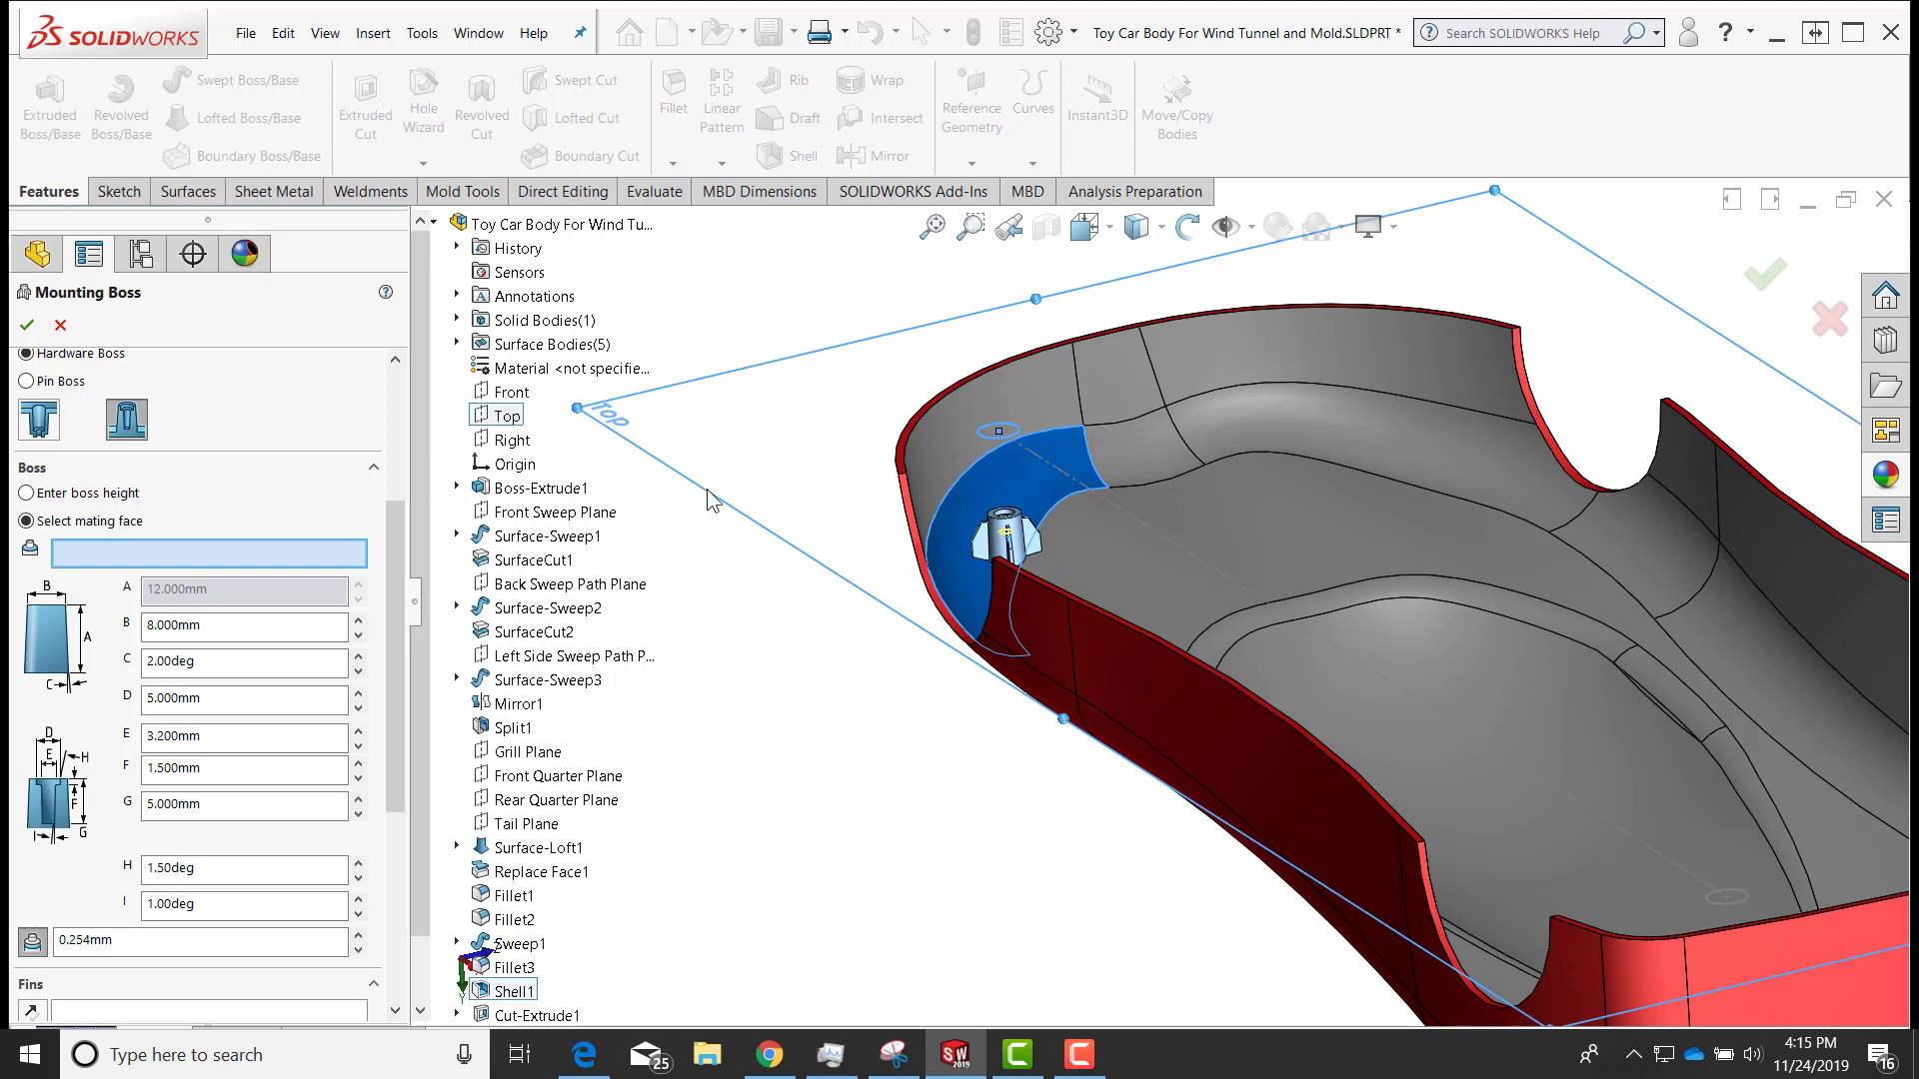
left_click(1083, 604)
scroll(1040, 580, "down", 6)
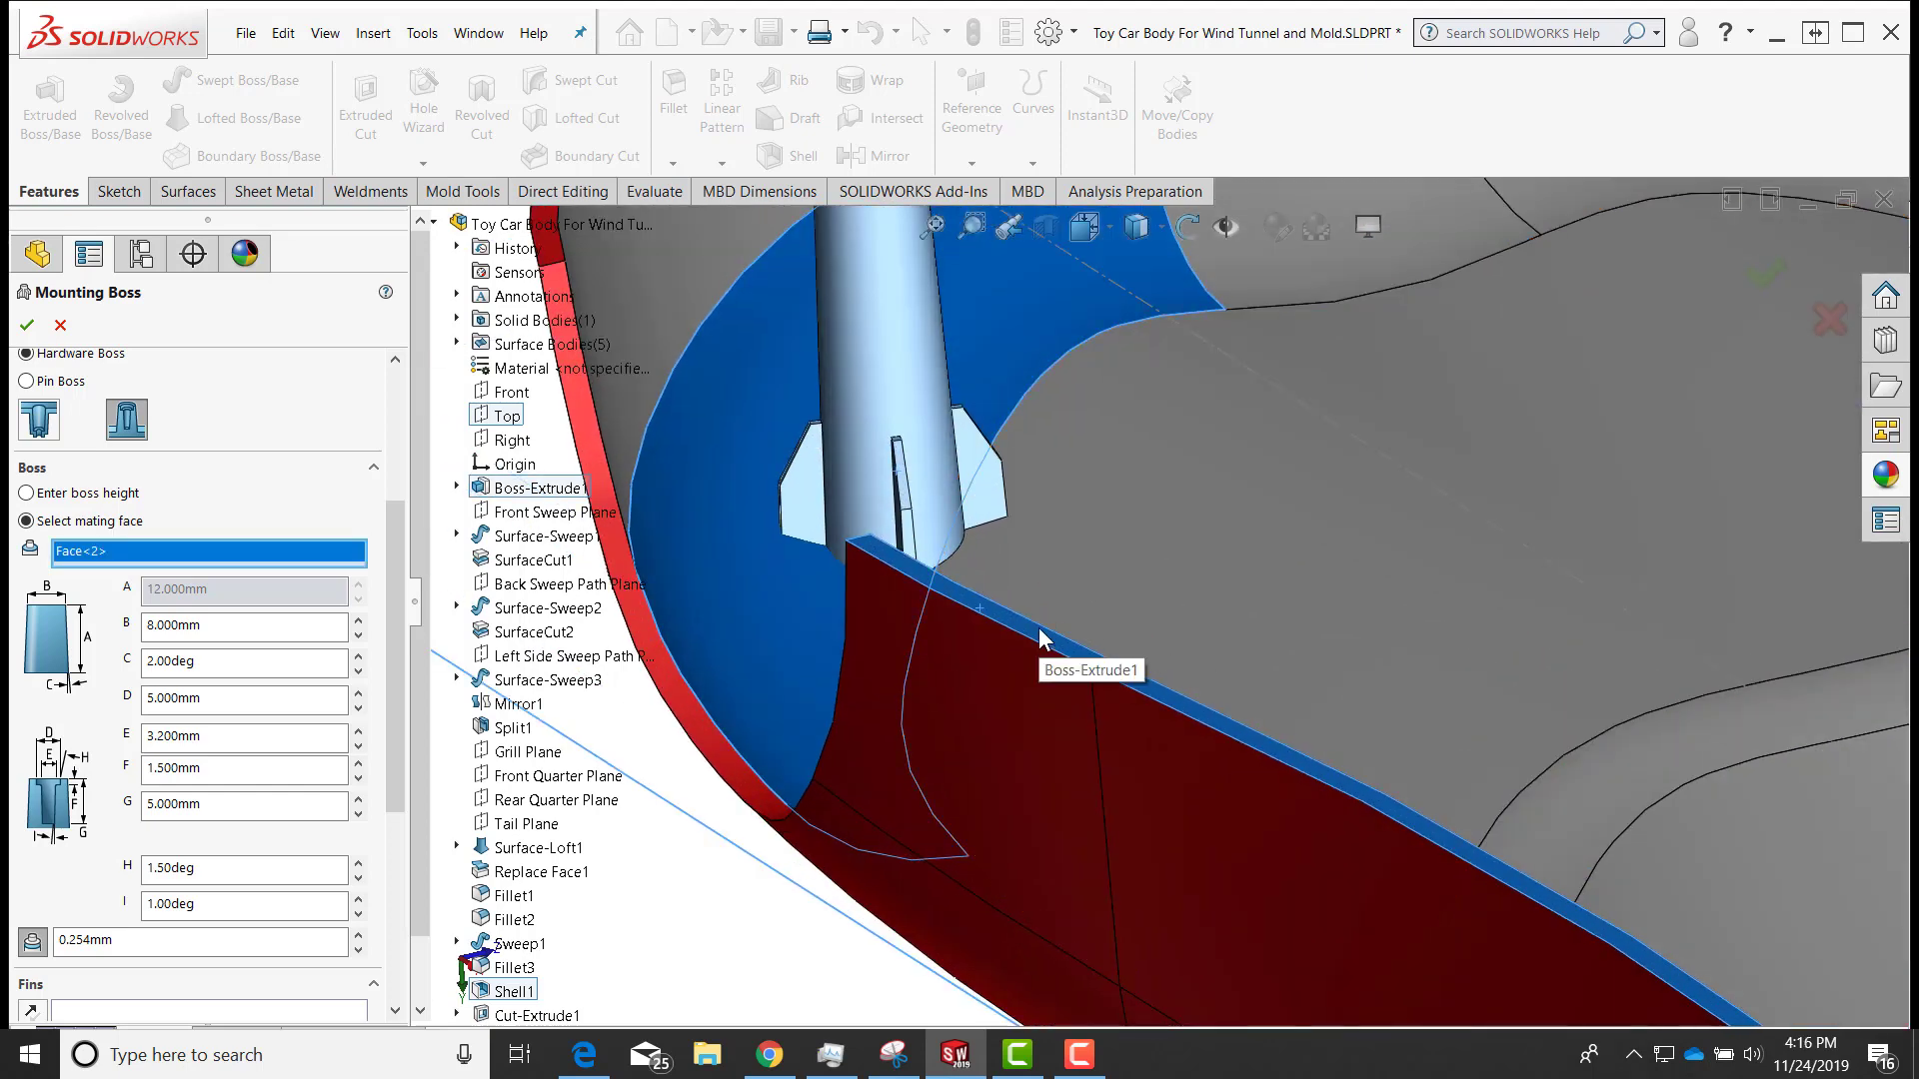
scroll(1040, 626, "up", 6)
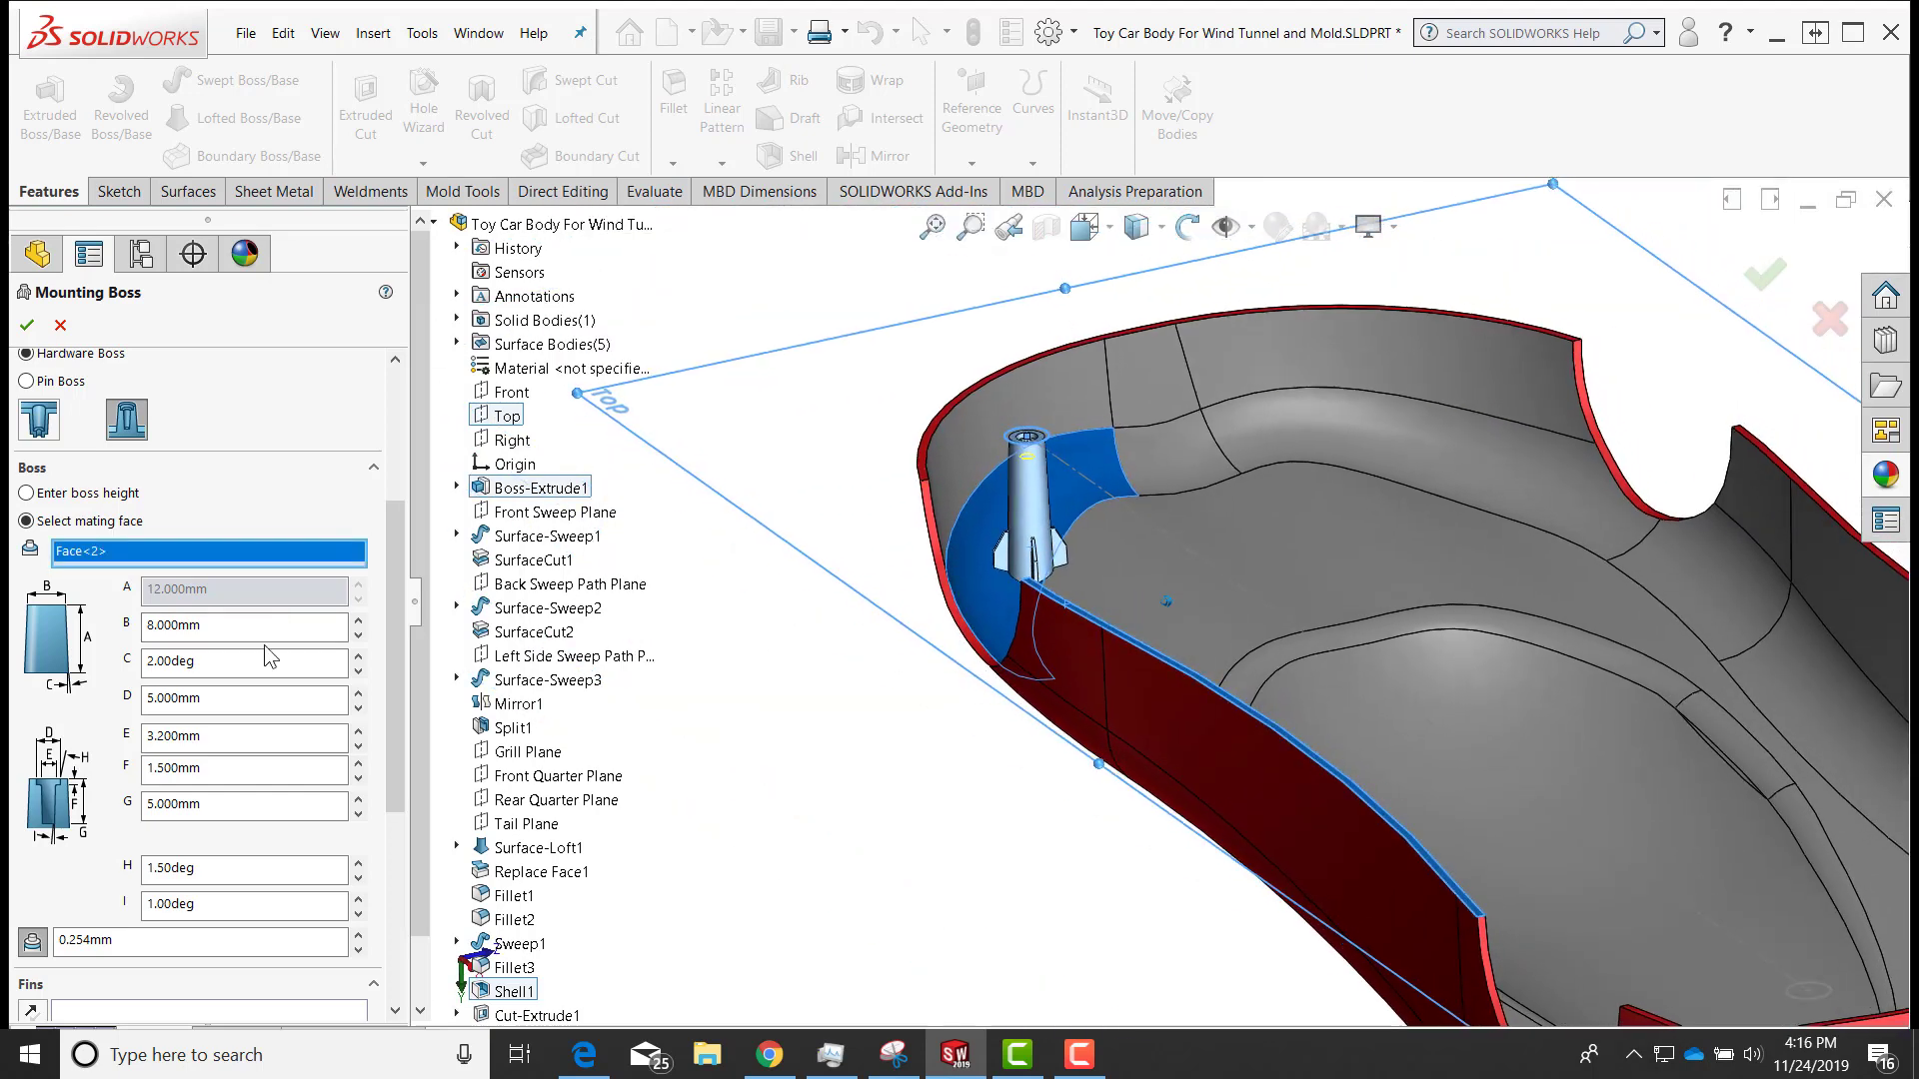
Set the height of the mounting boss's fins to 30 mm
scroll(133, 693, "down", 3)
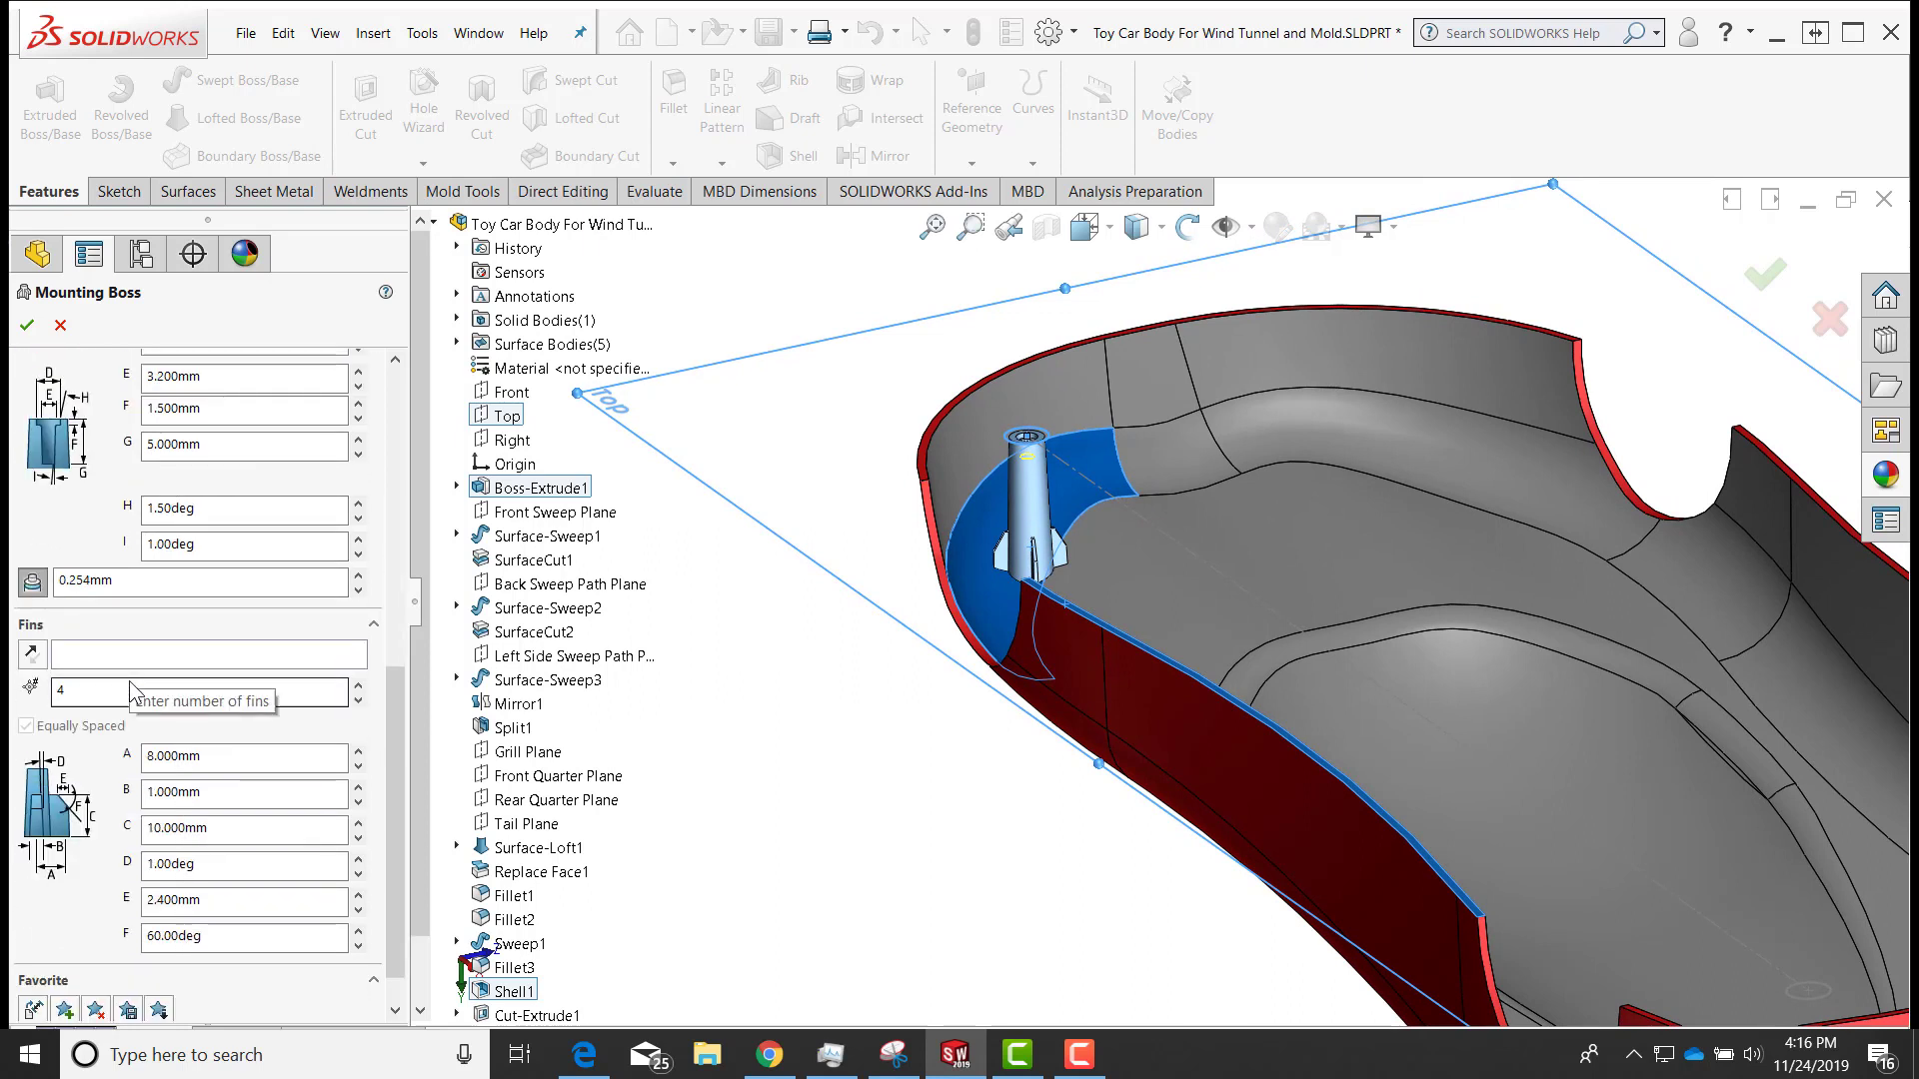
left_click(242, 838)
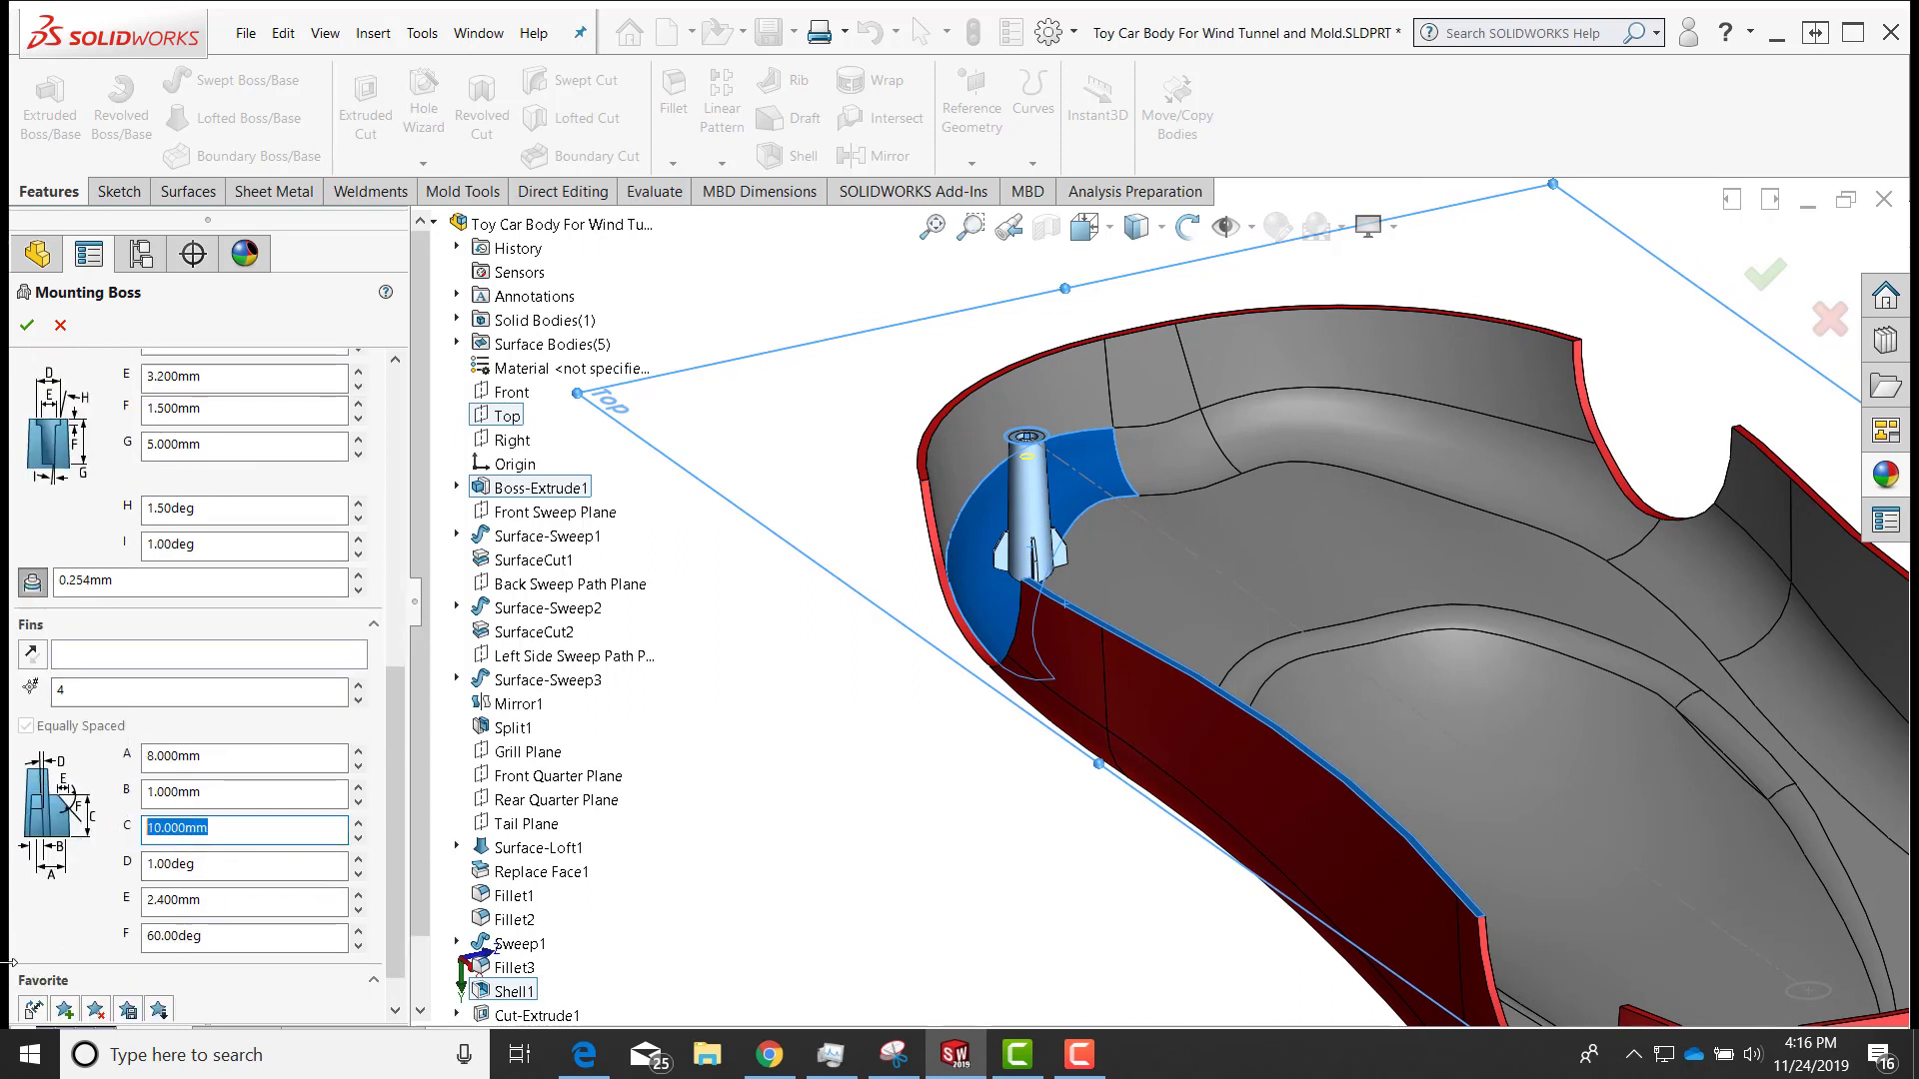
type("30")
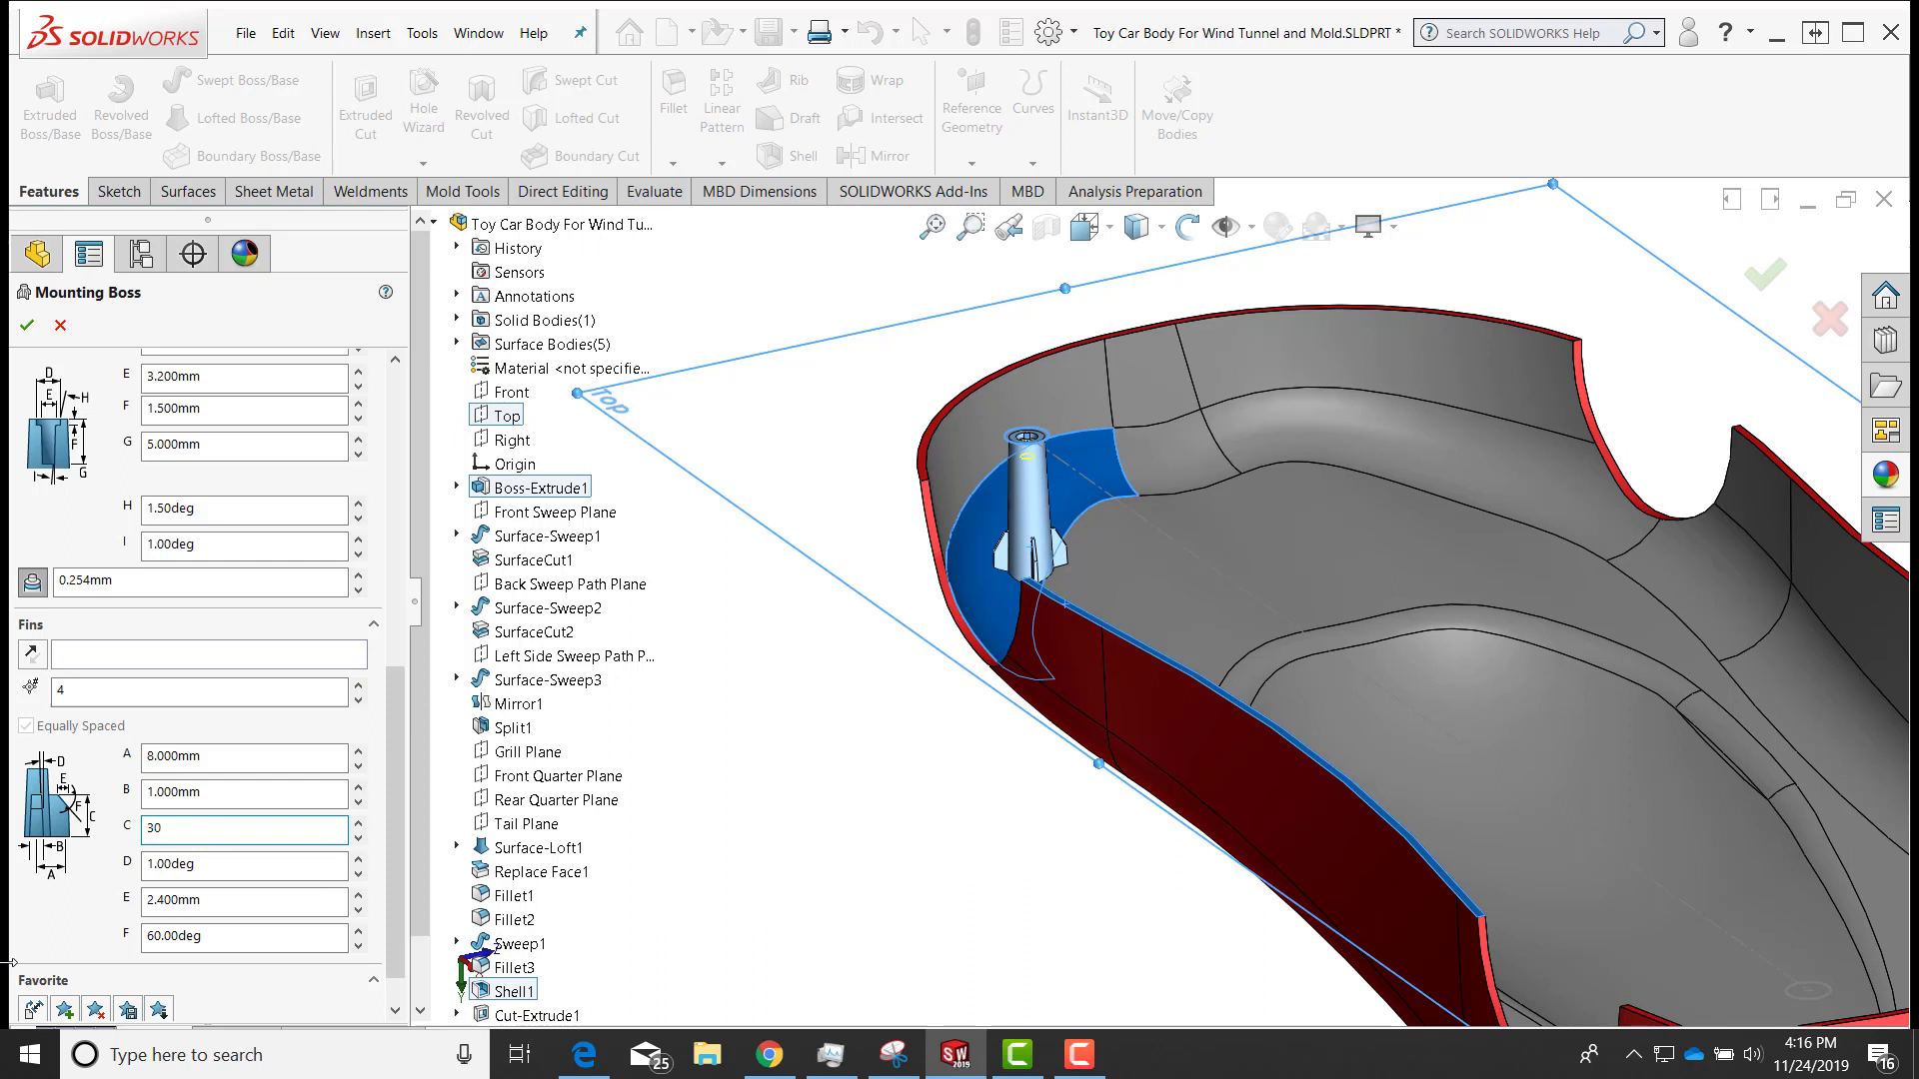
key("Tab")
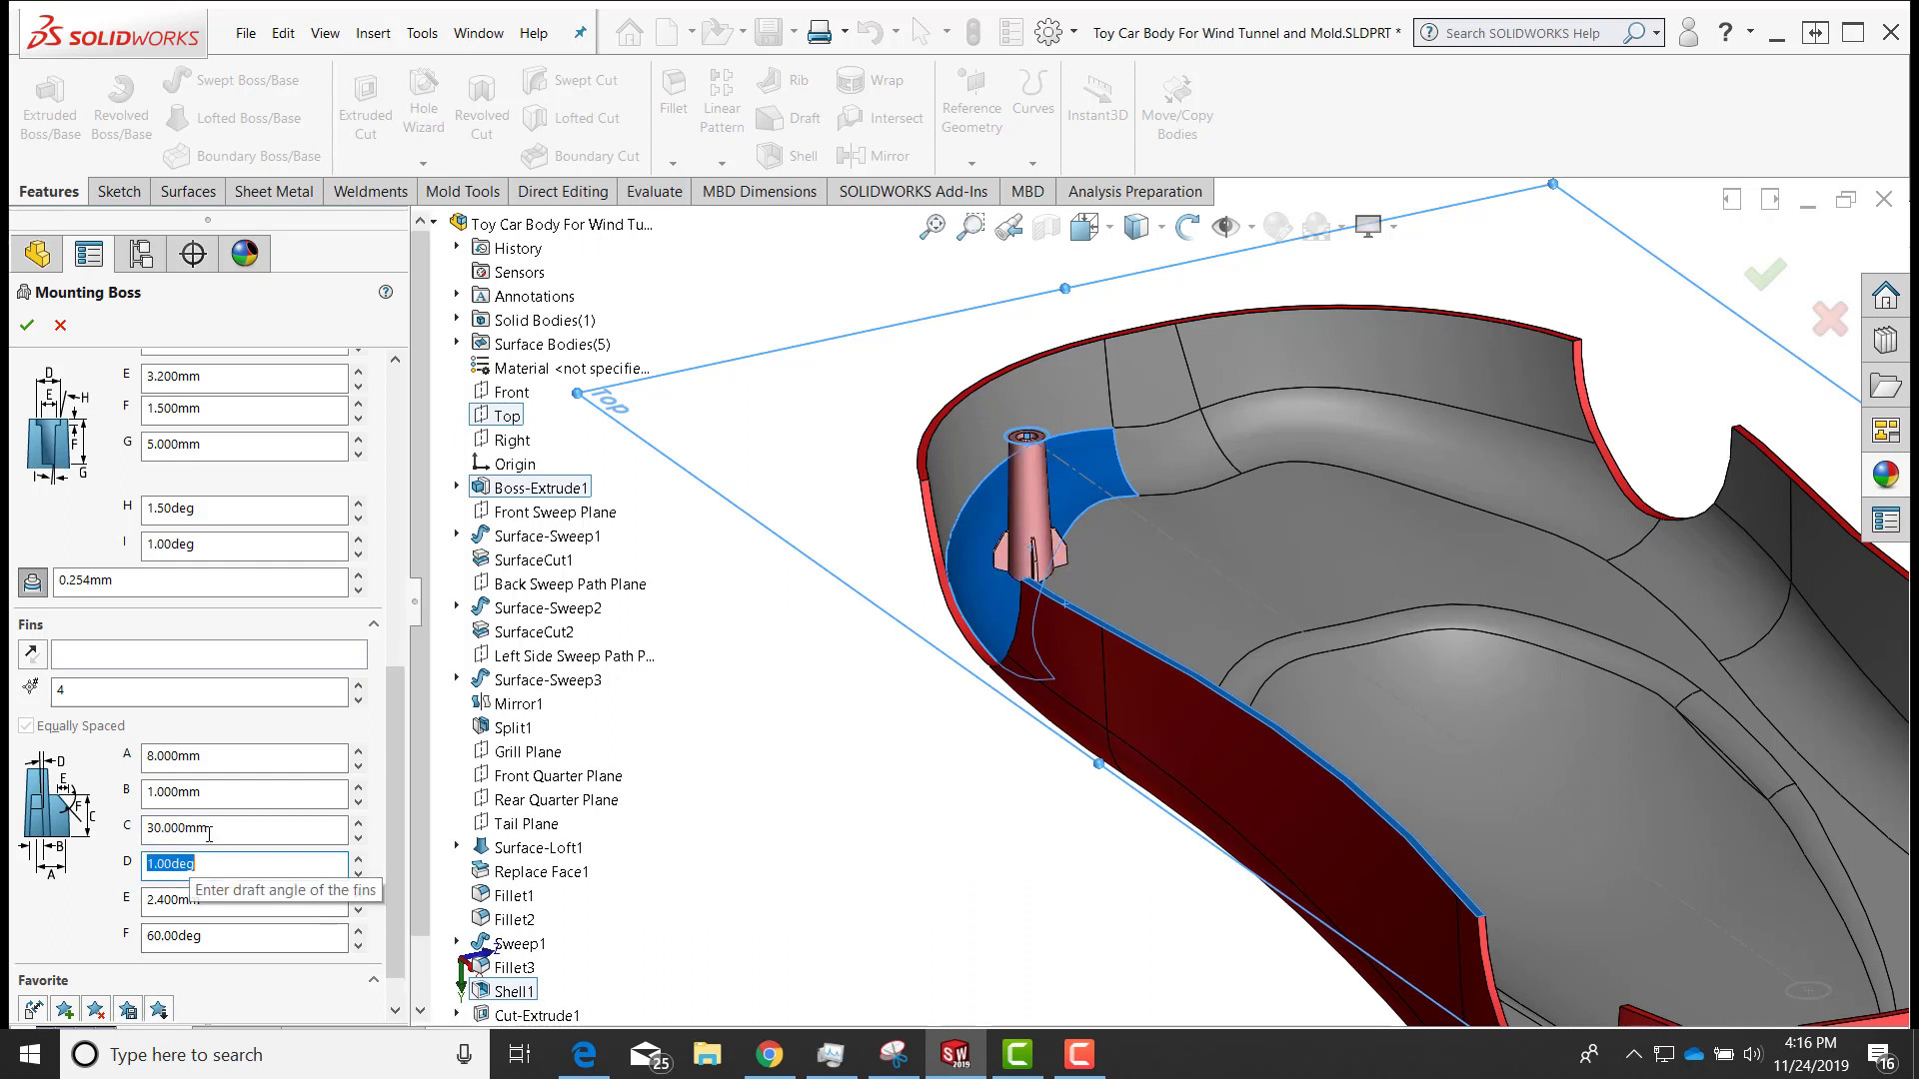
Set the fin height of the front mounting boss to 20 mm and complete the boss
left_click(152, 830)
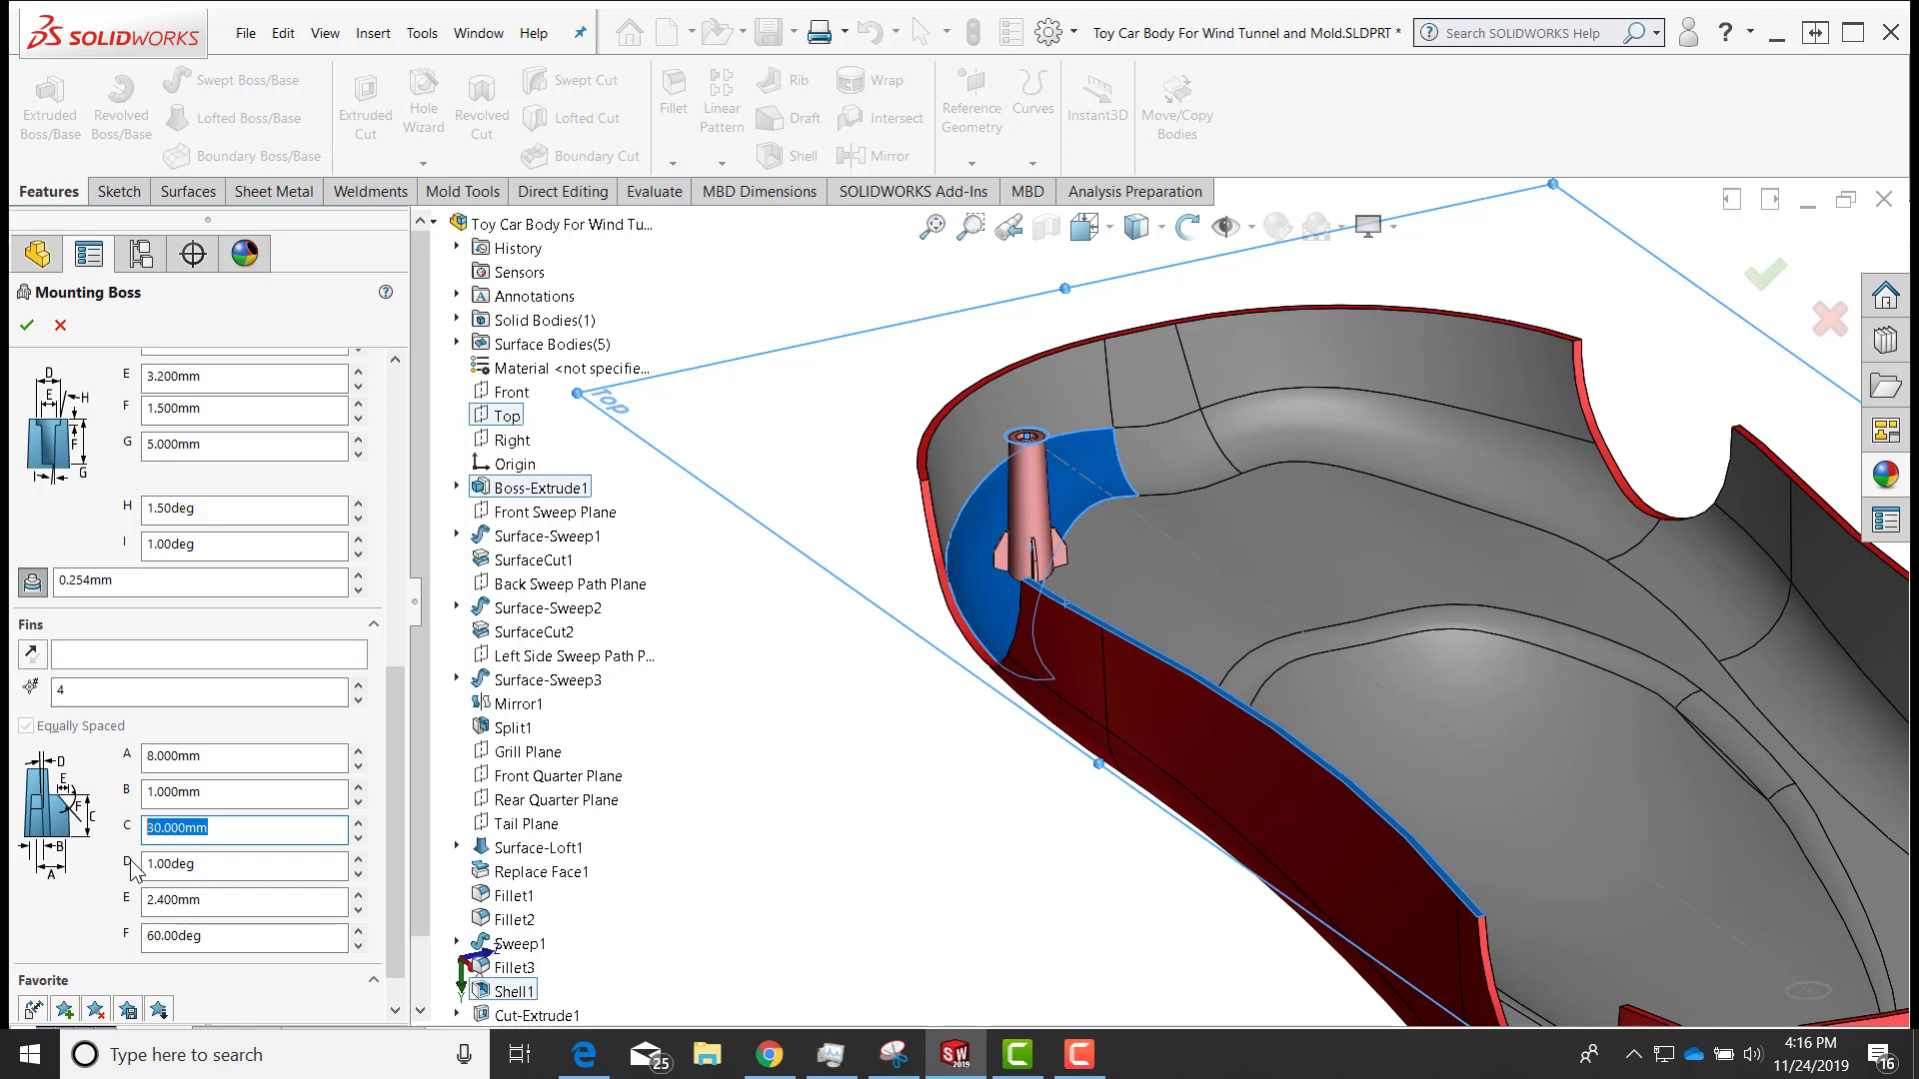
type("20")
key("Tab")
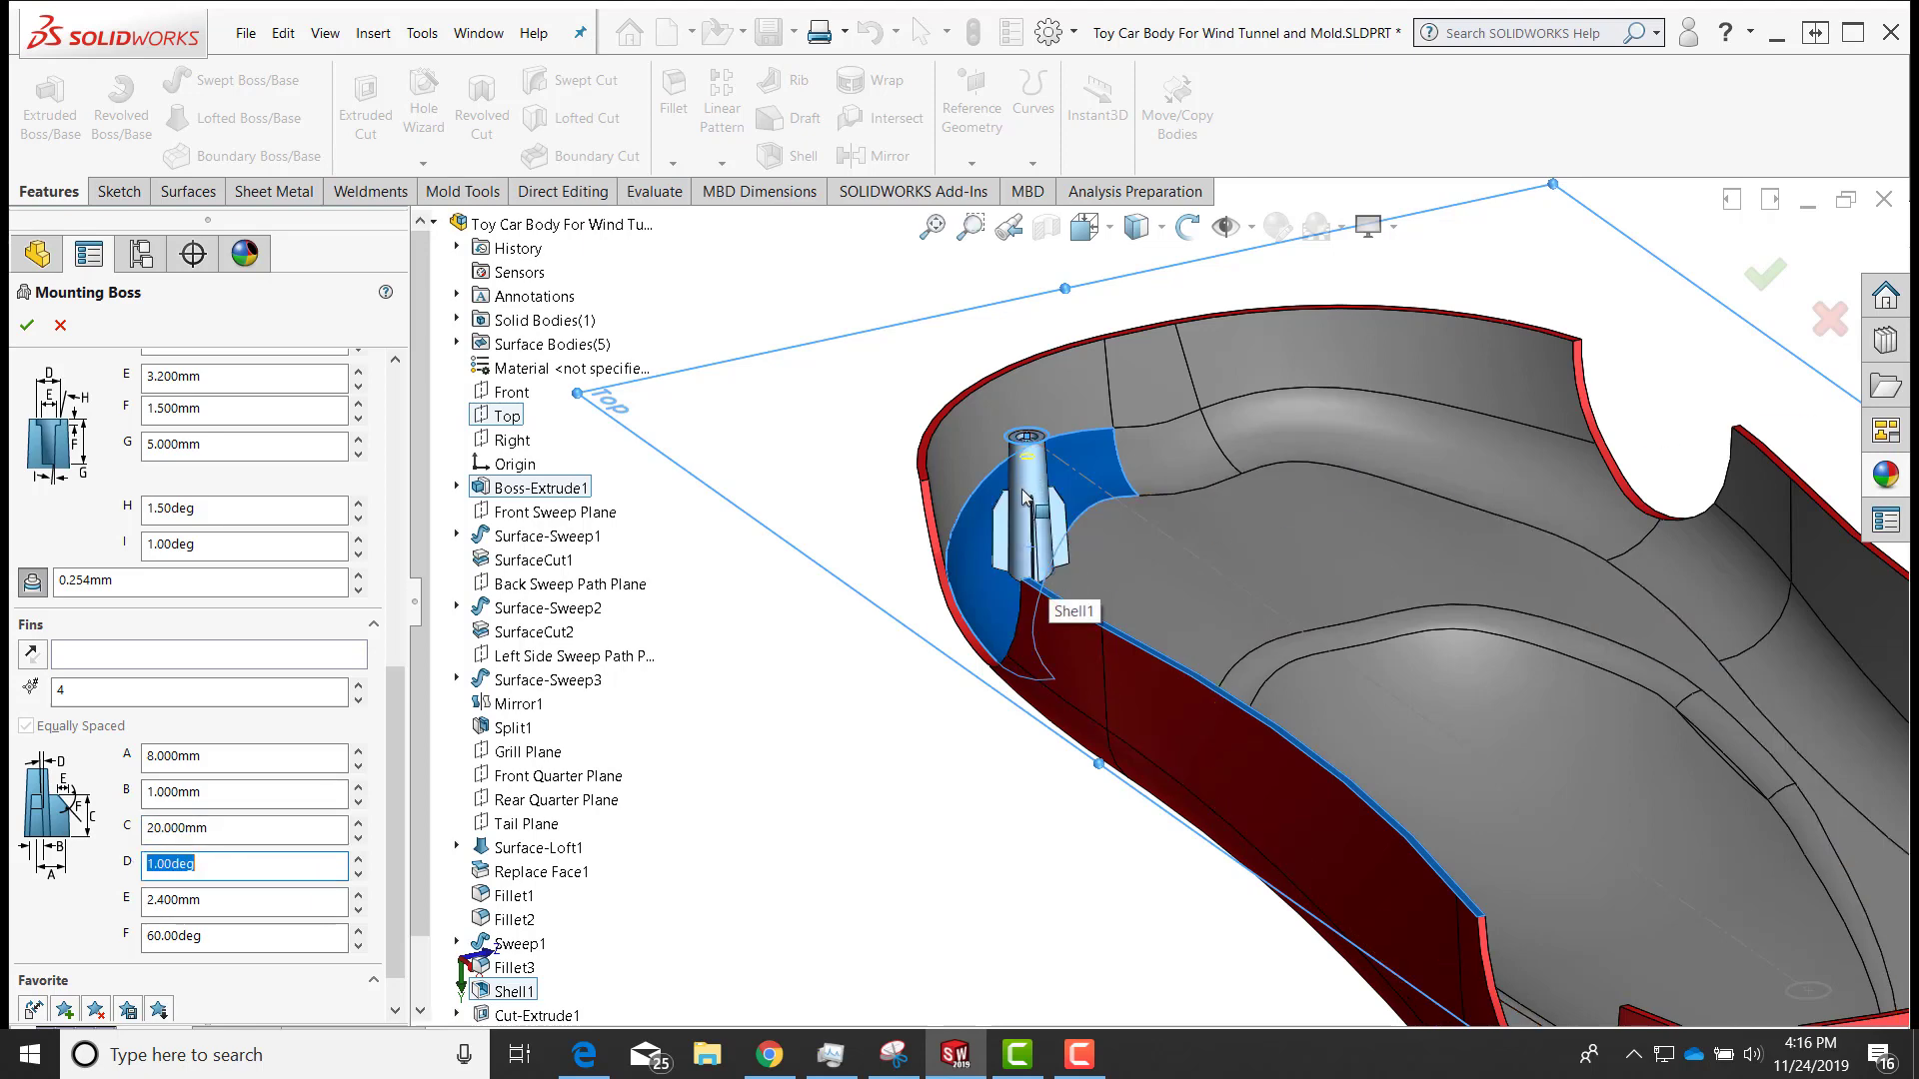
scroll(1032, 554, "down", 5)
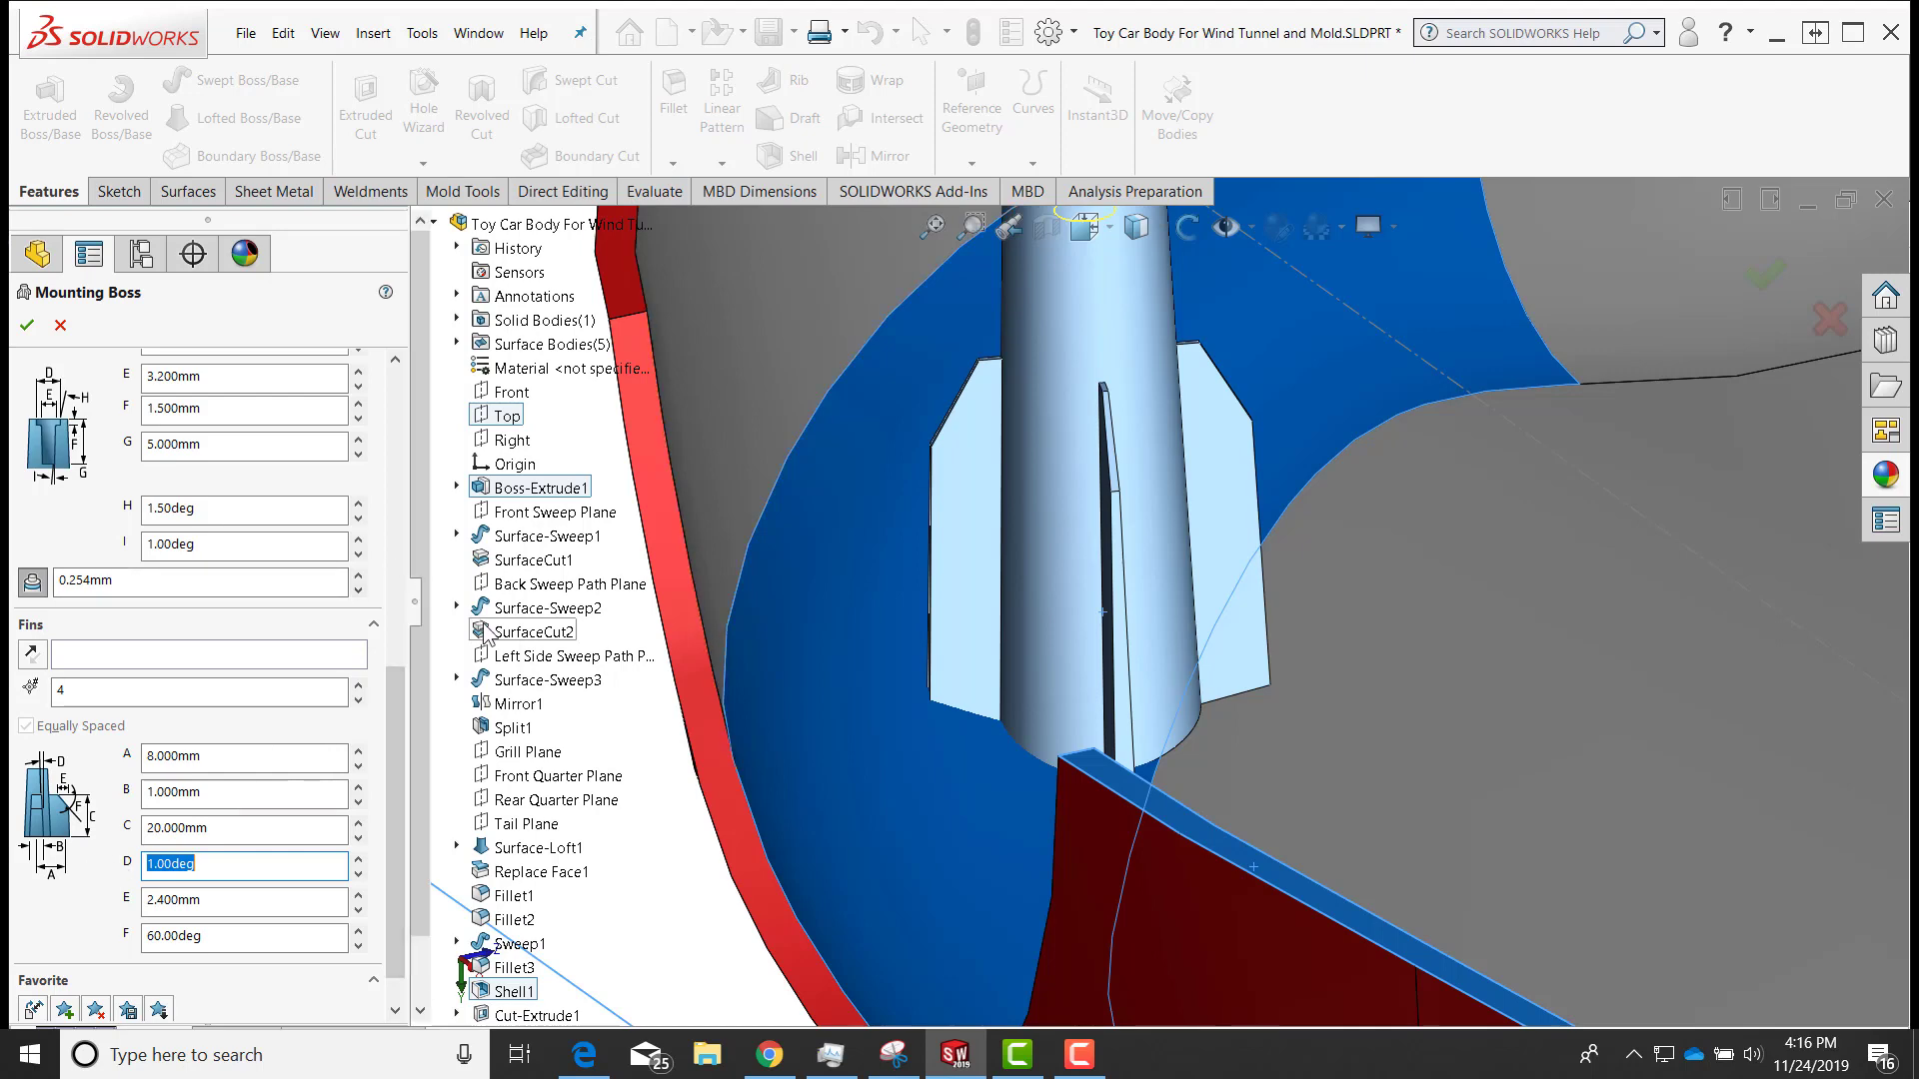
scroll(938, 636, "up", 5)
scroll(944, 650, "down", 6)
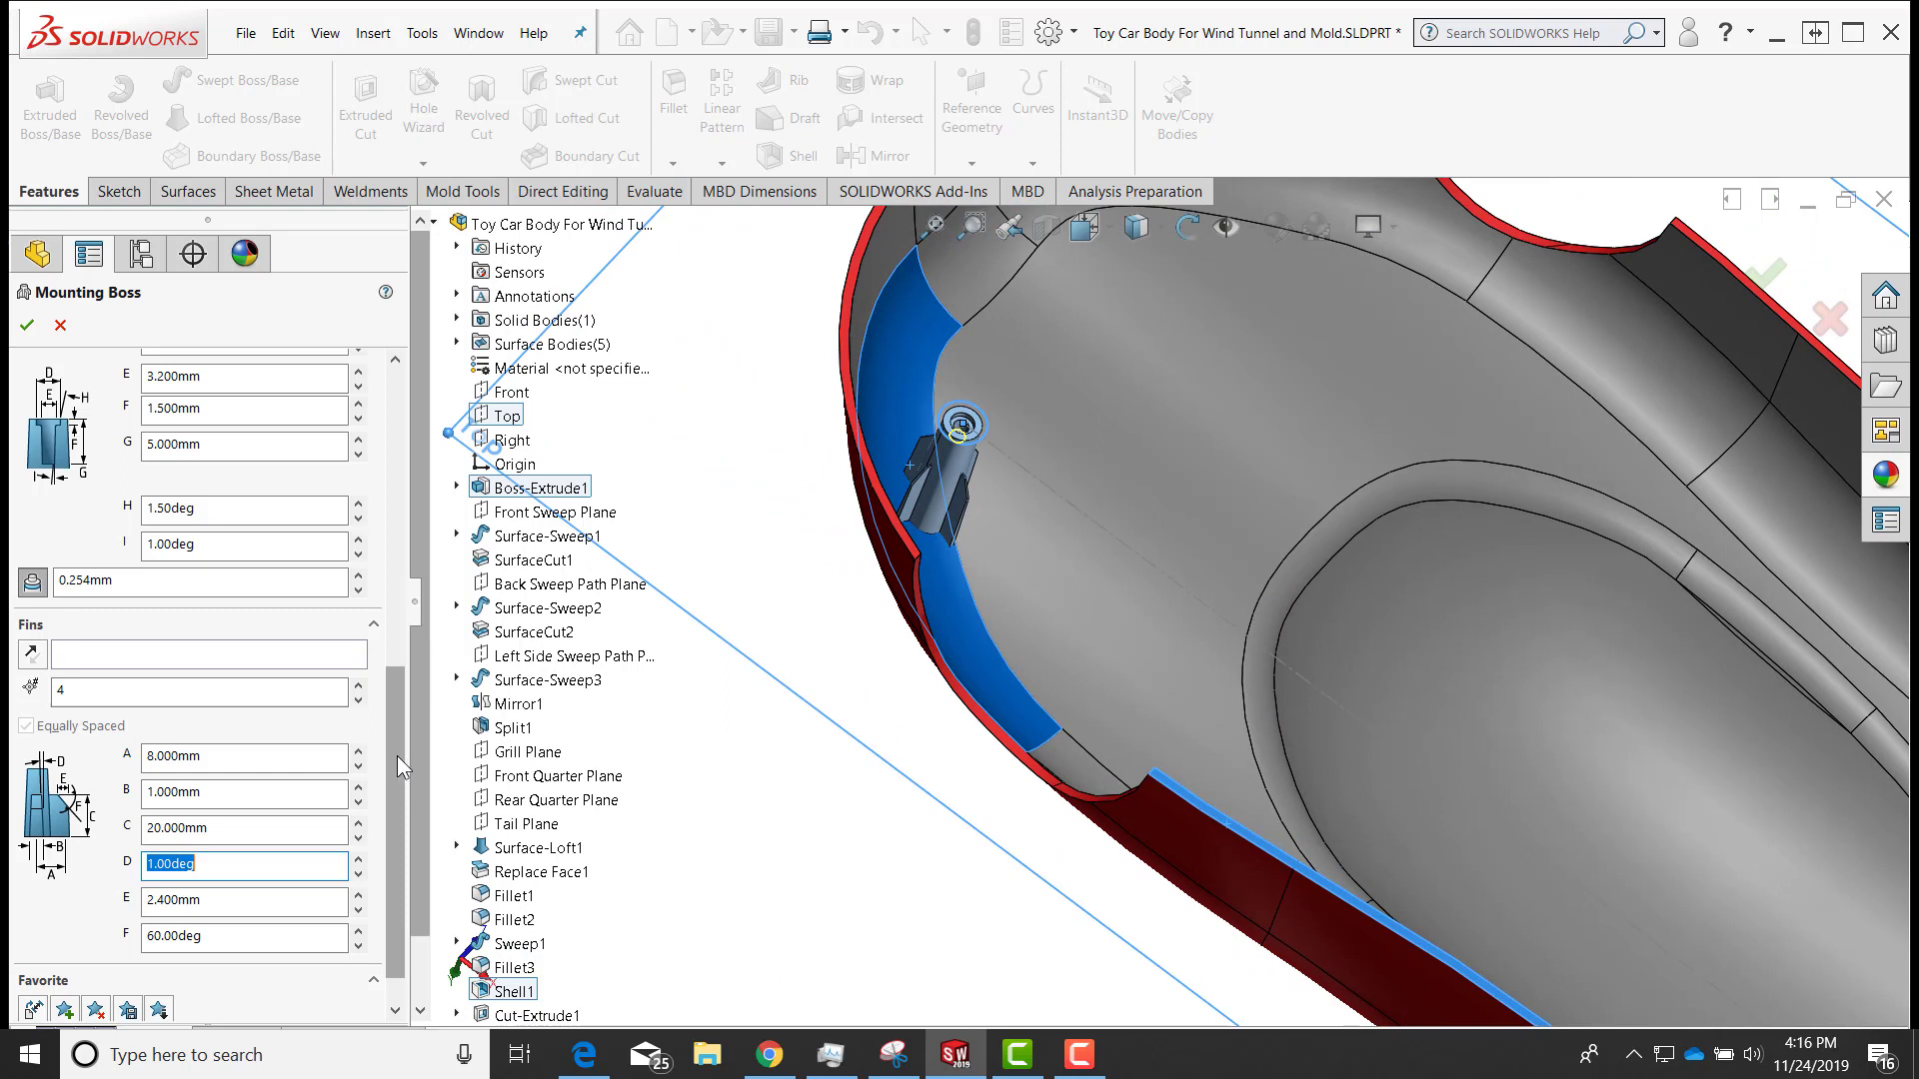
scroll(390, 774, "down", 1)
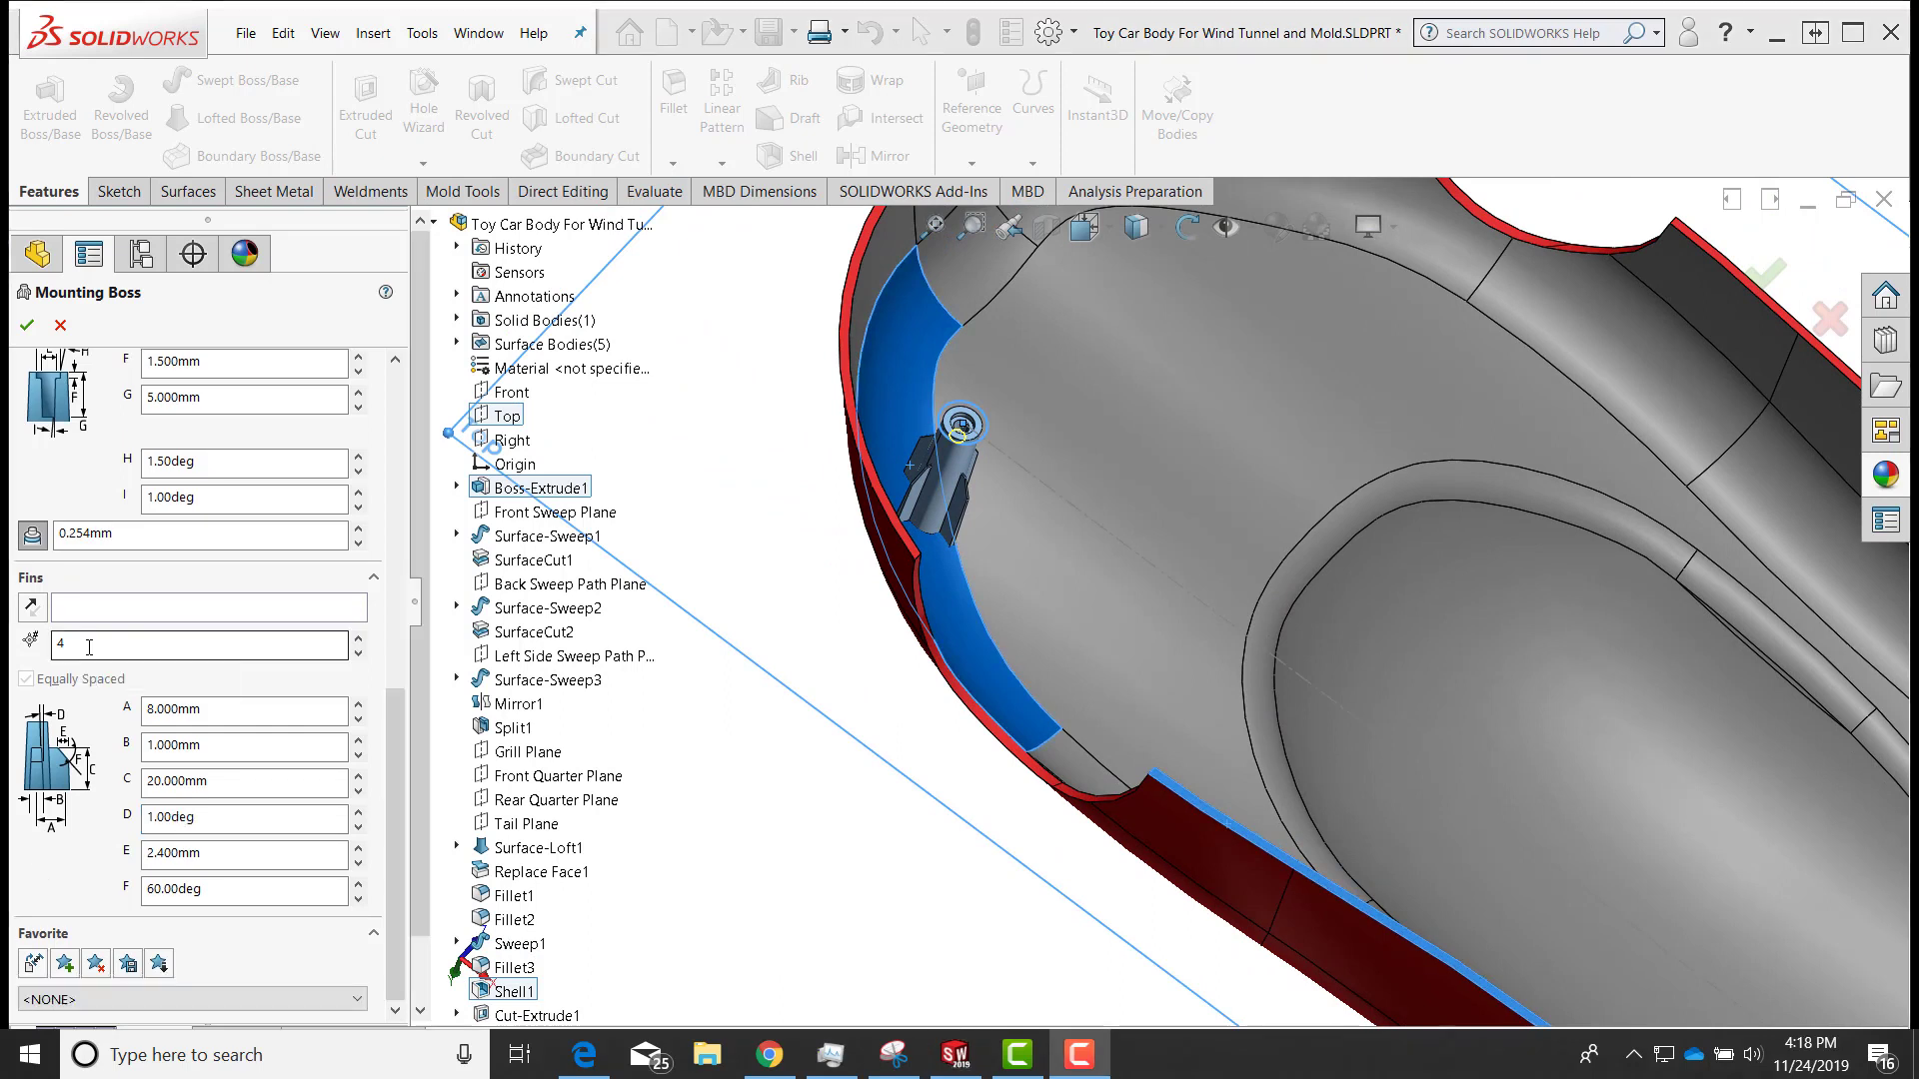
left_click(36, 330)
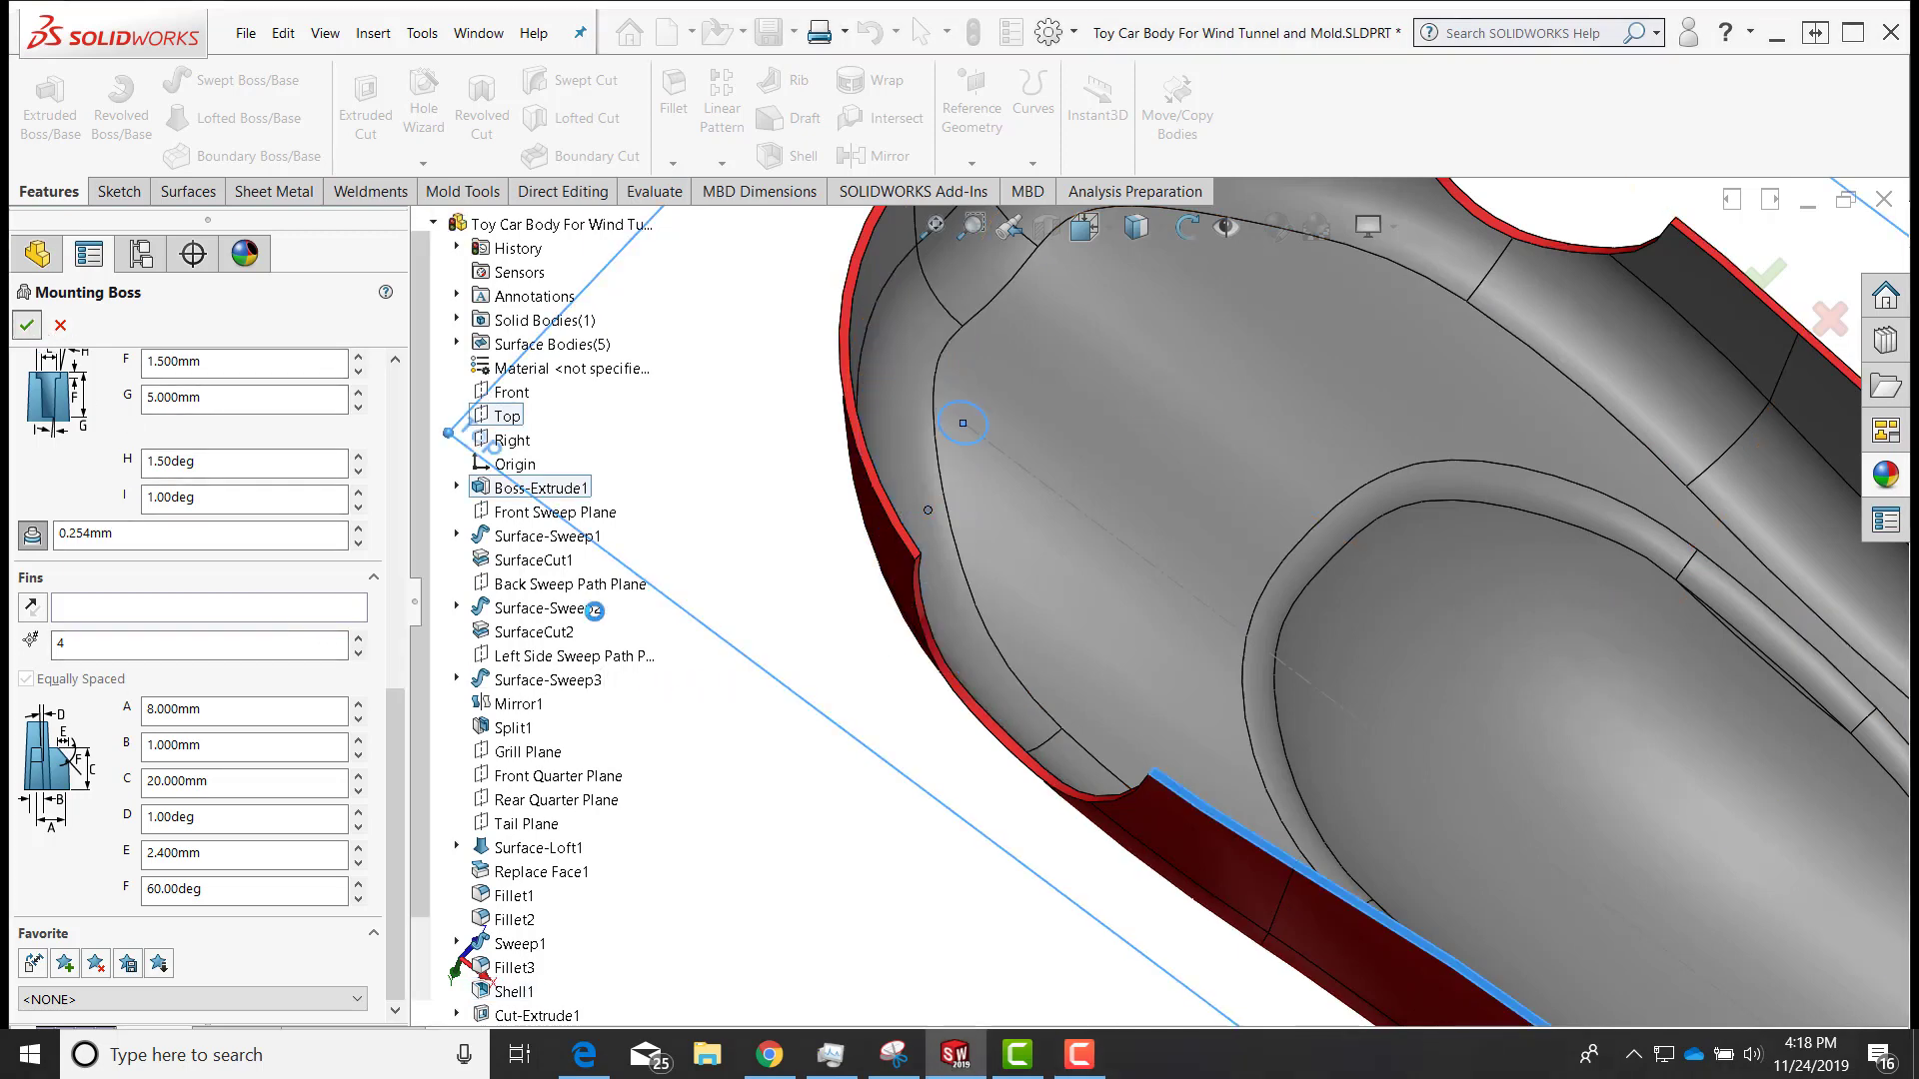
In the bottom view, start a second mounting boss on the curved inner rear face of the shelled body, near the rear sketch circle
key("f")
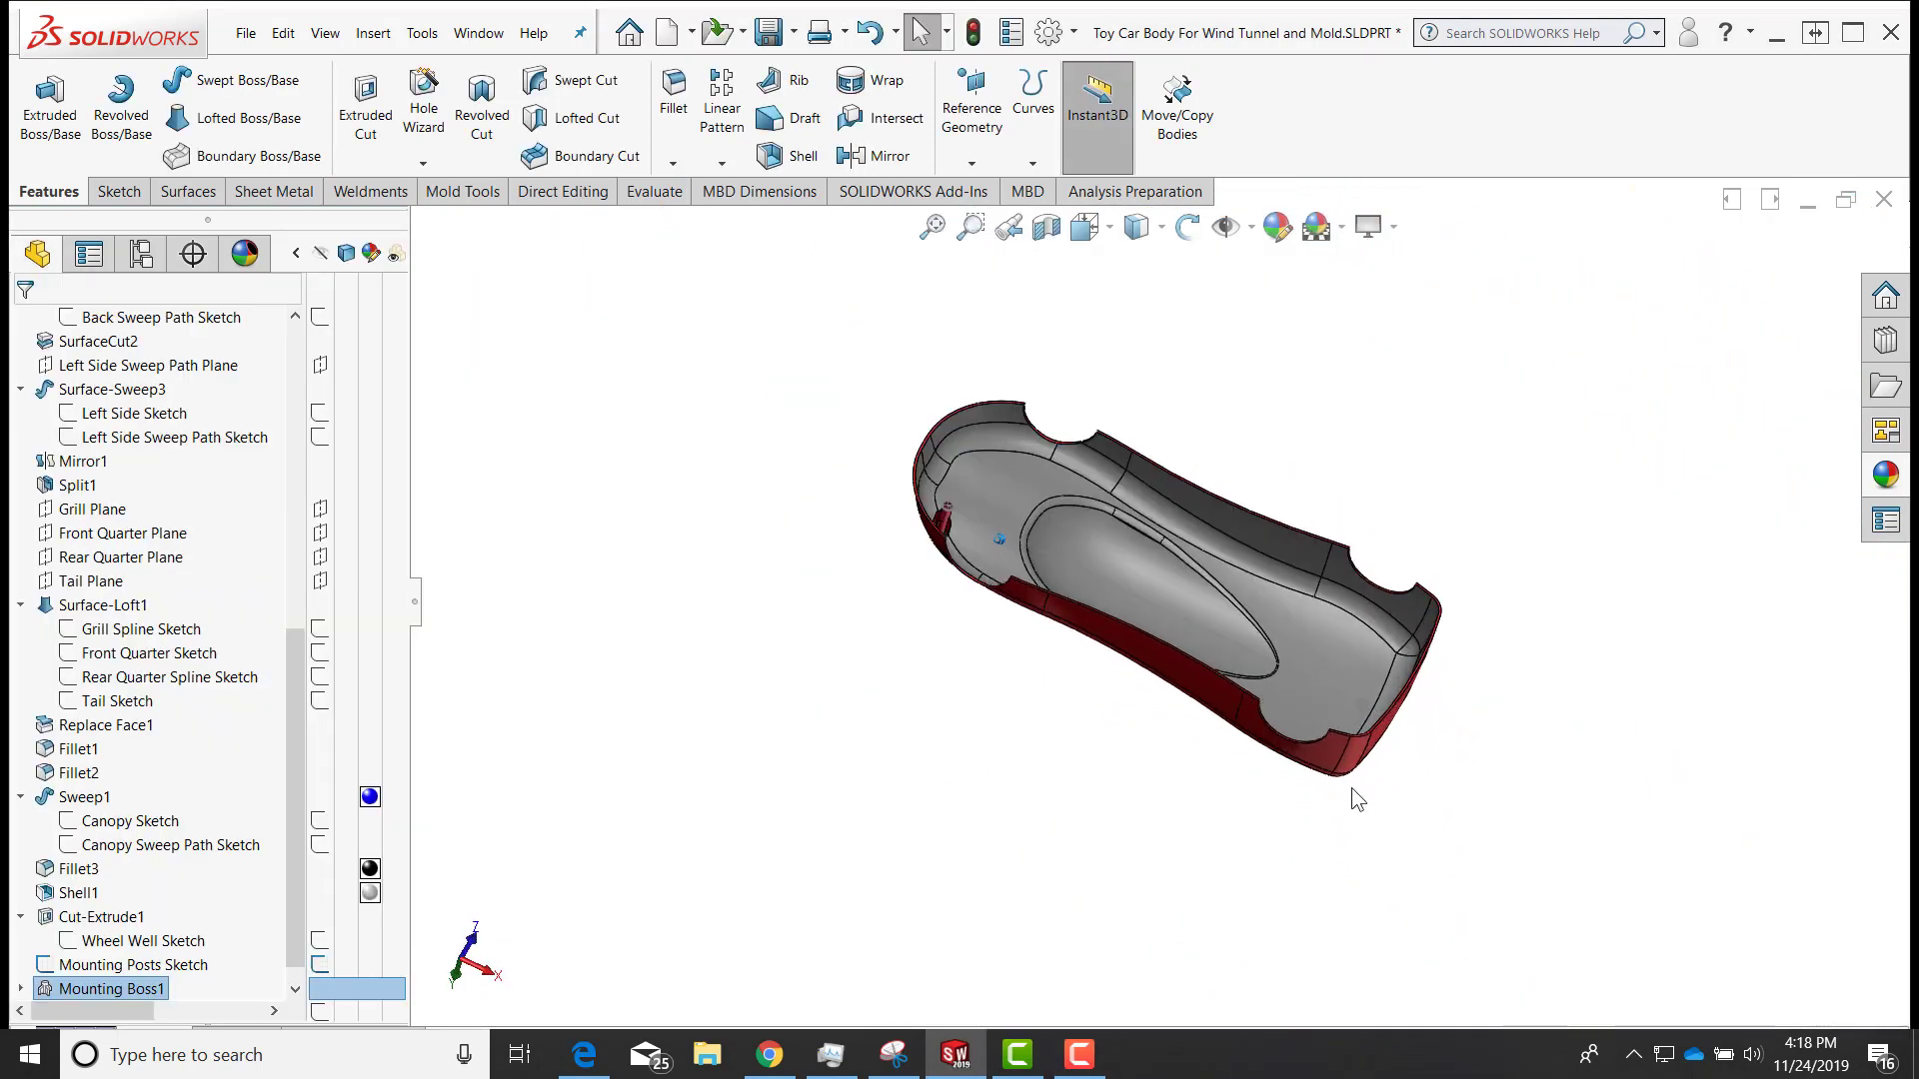
scroll(1351, 790, "down", 5)
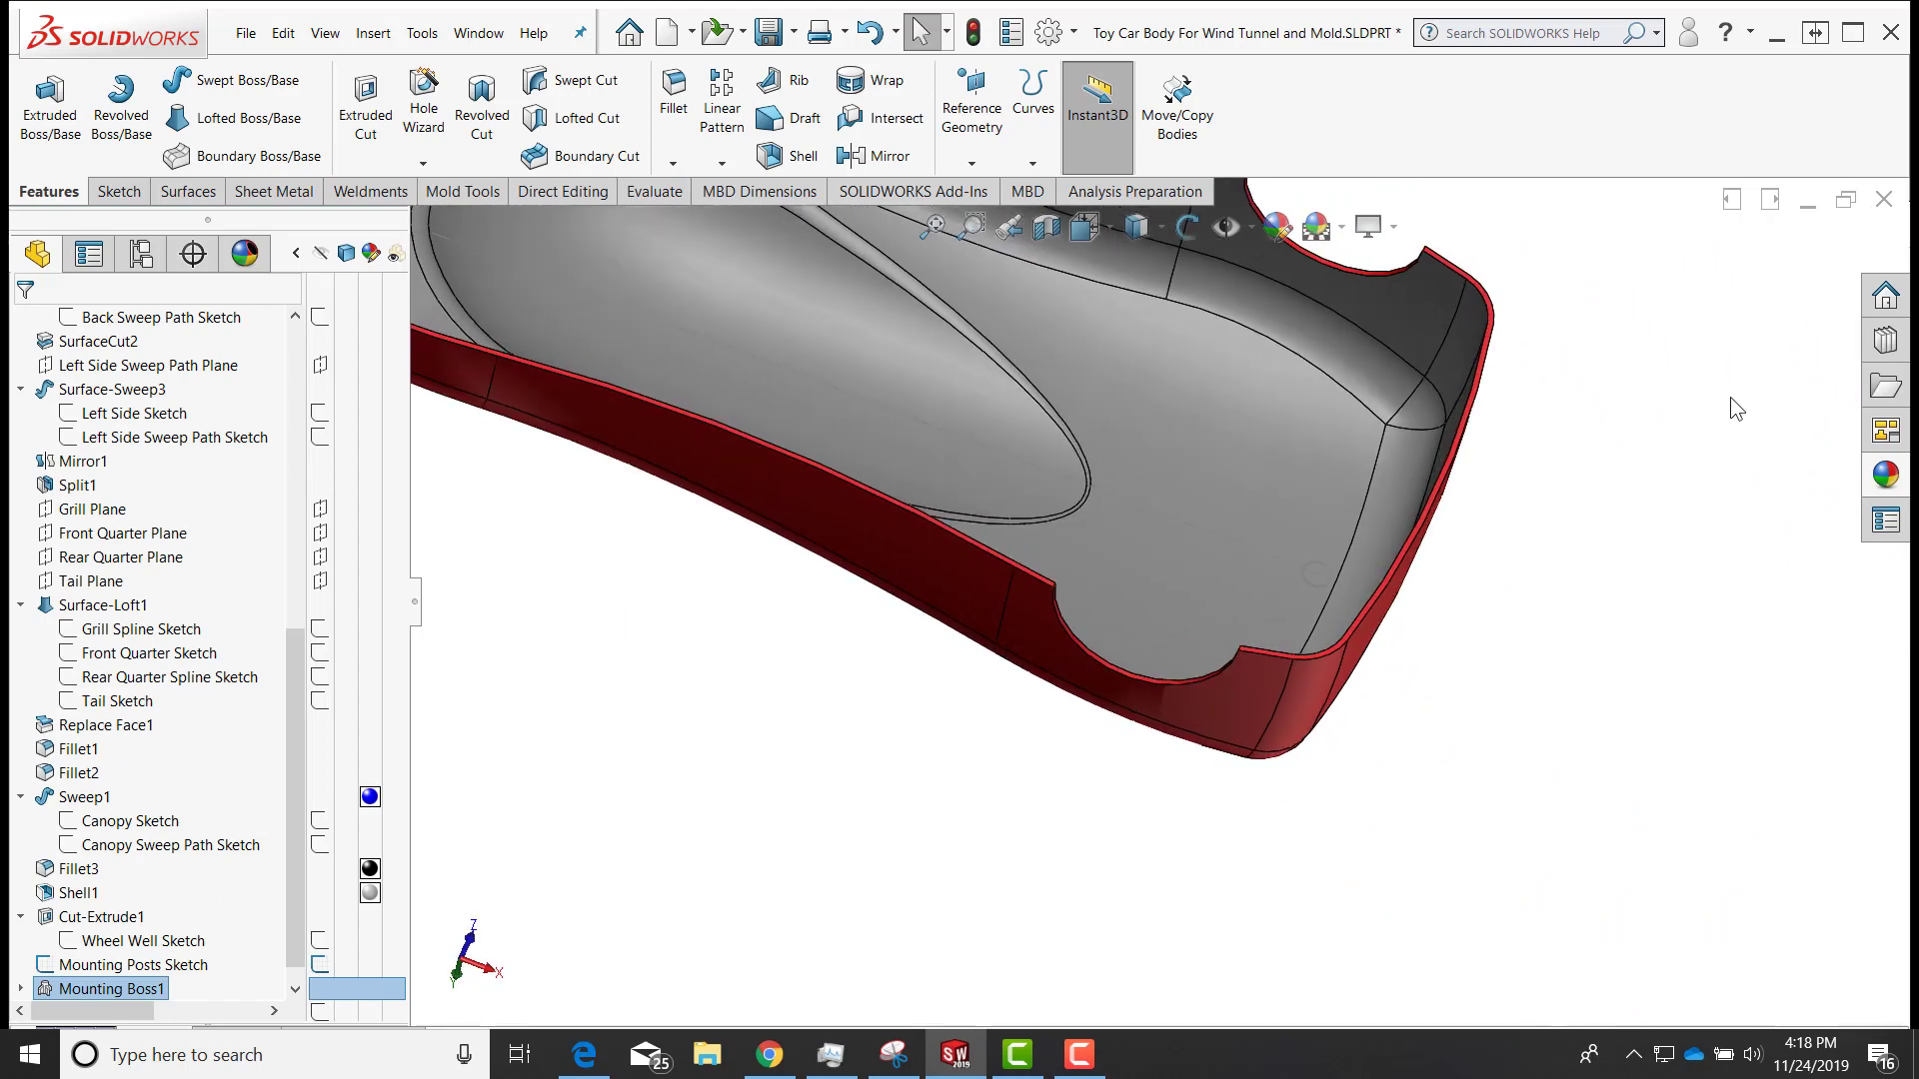
key("space")
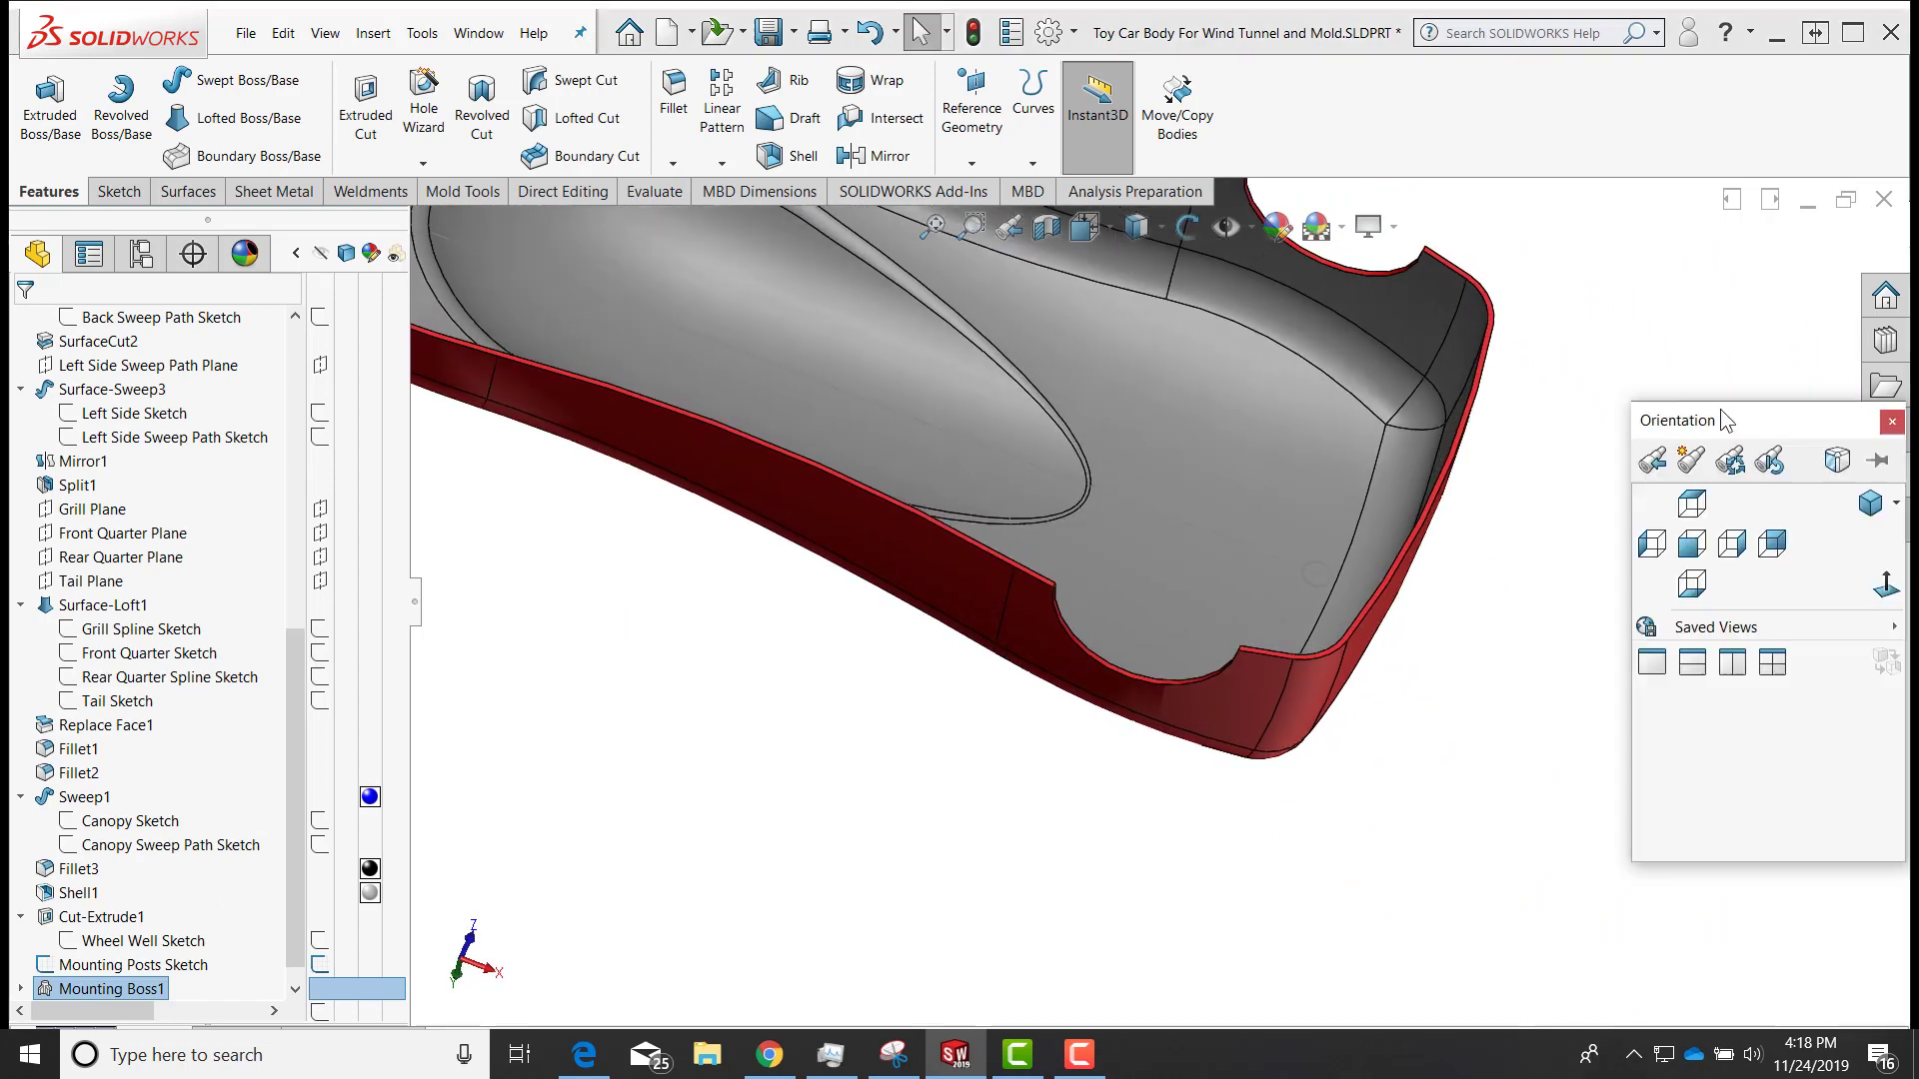
left_click(1691, 584)
scroll(1700, 762, "down", 5)
left_click(373, 33)
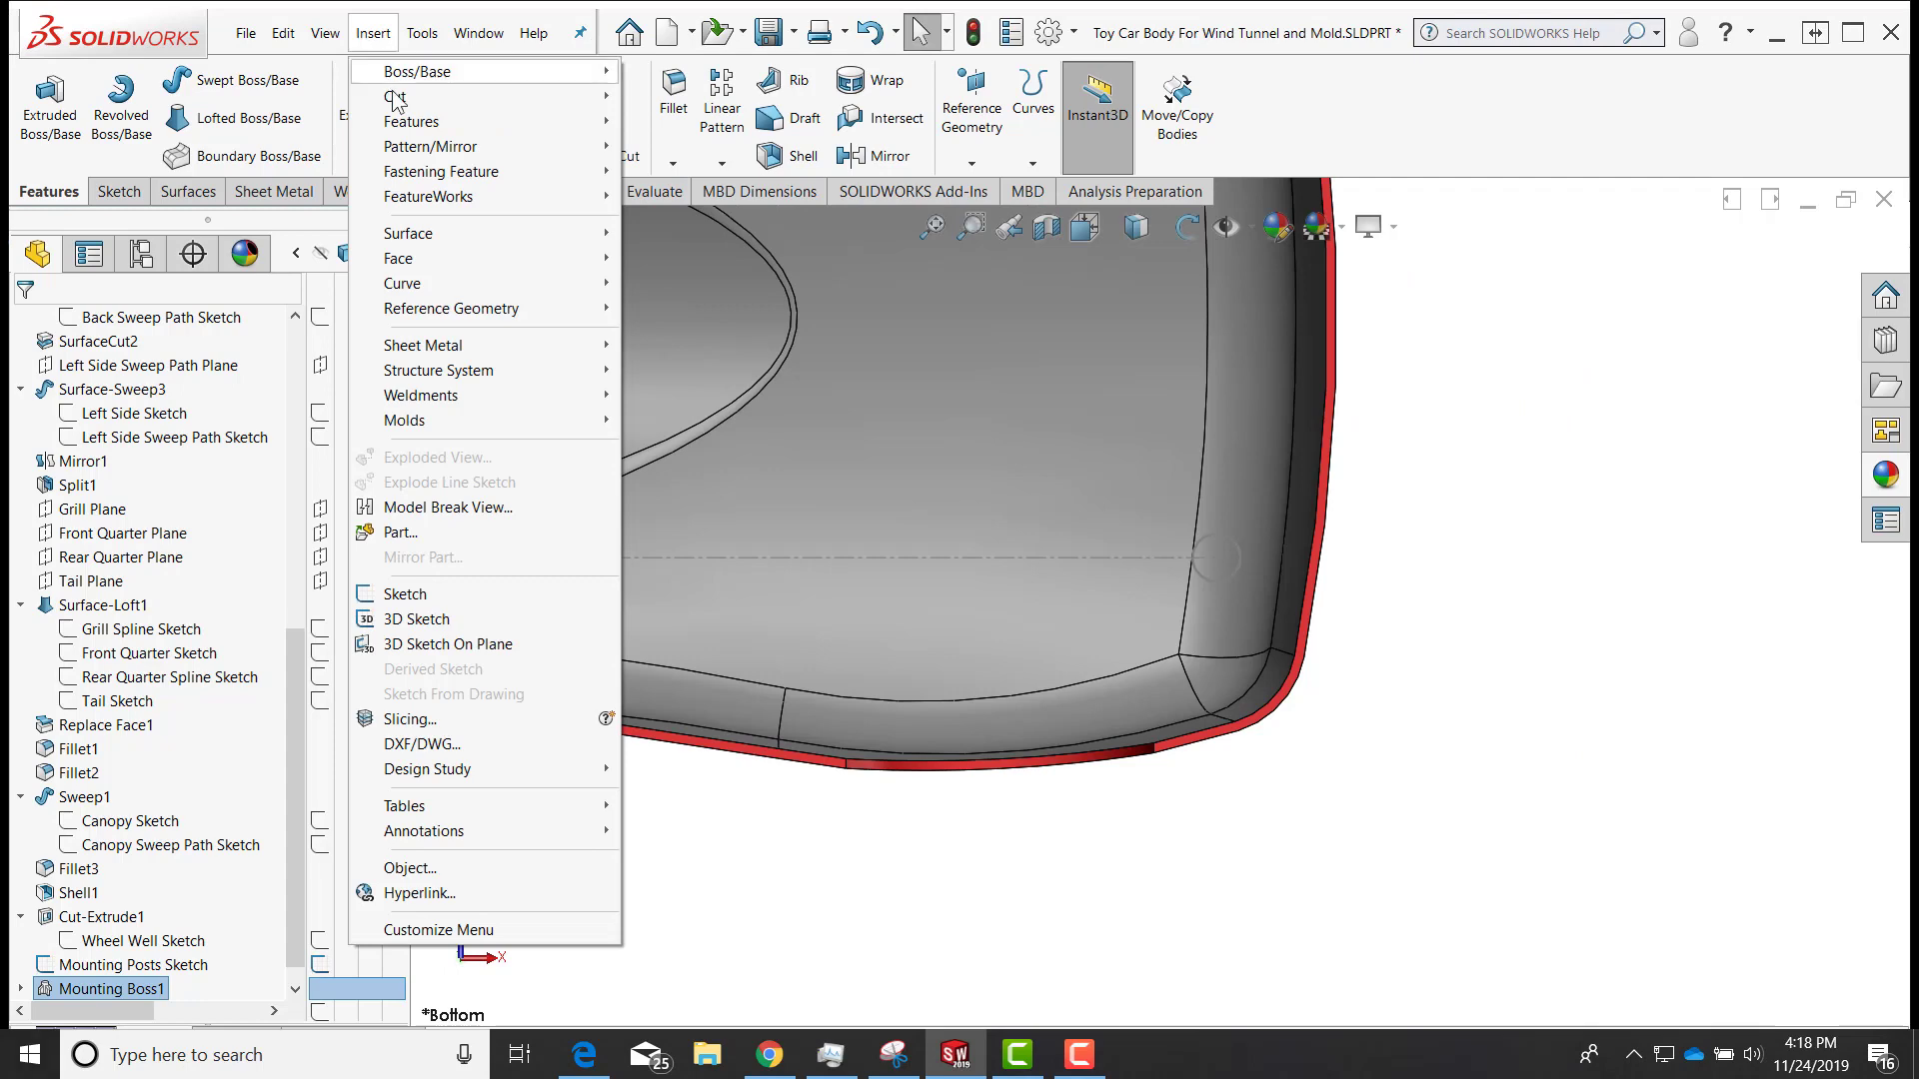
mouse_move(500, 172)
left_click(686, 171)
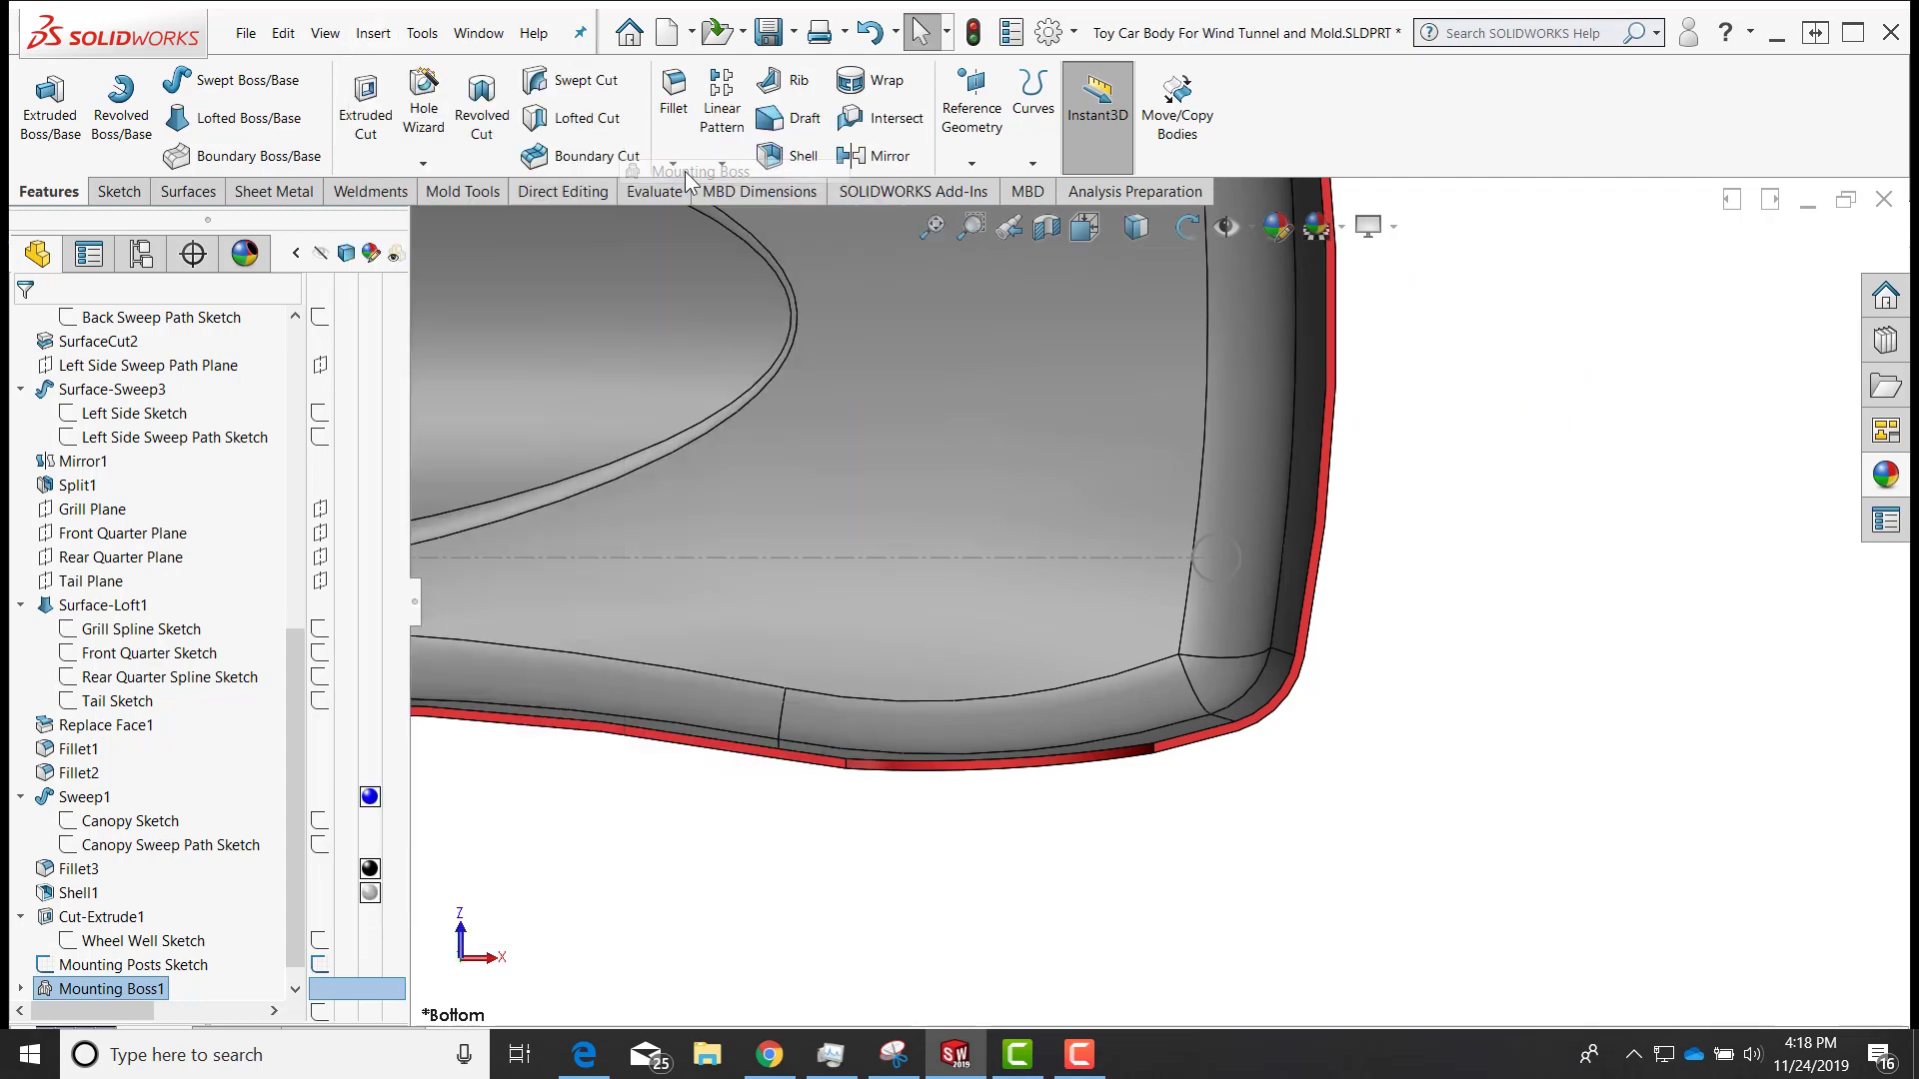
left_click(1227, 557)
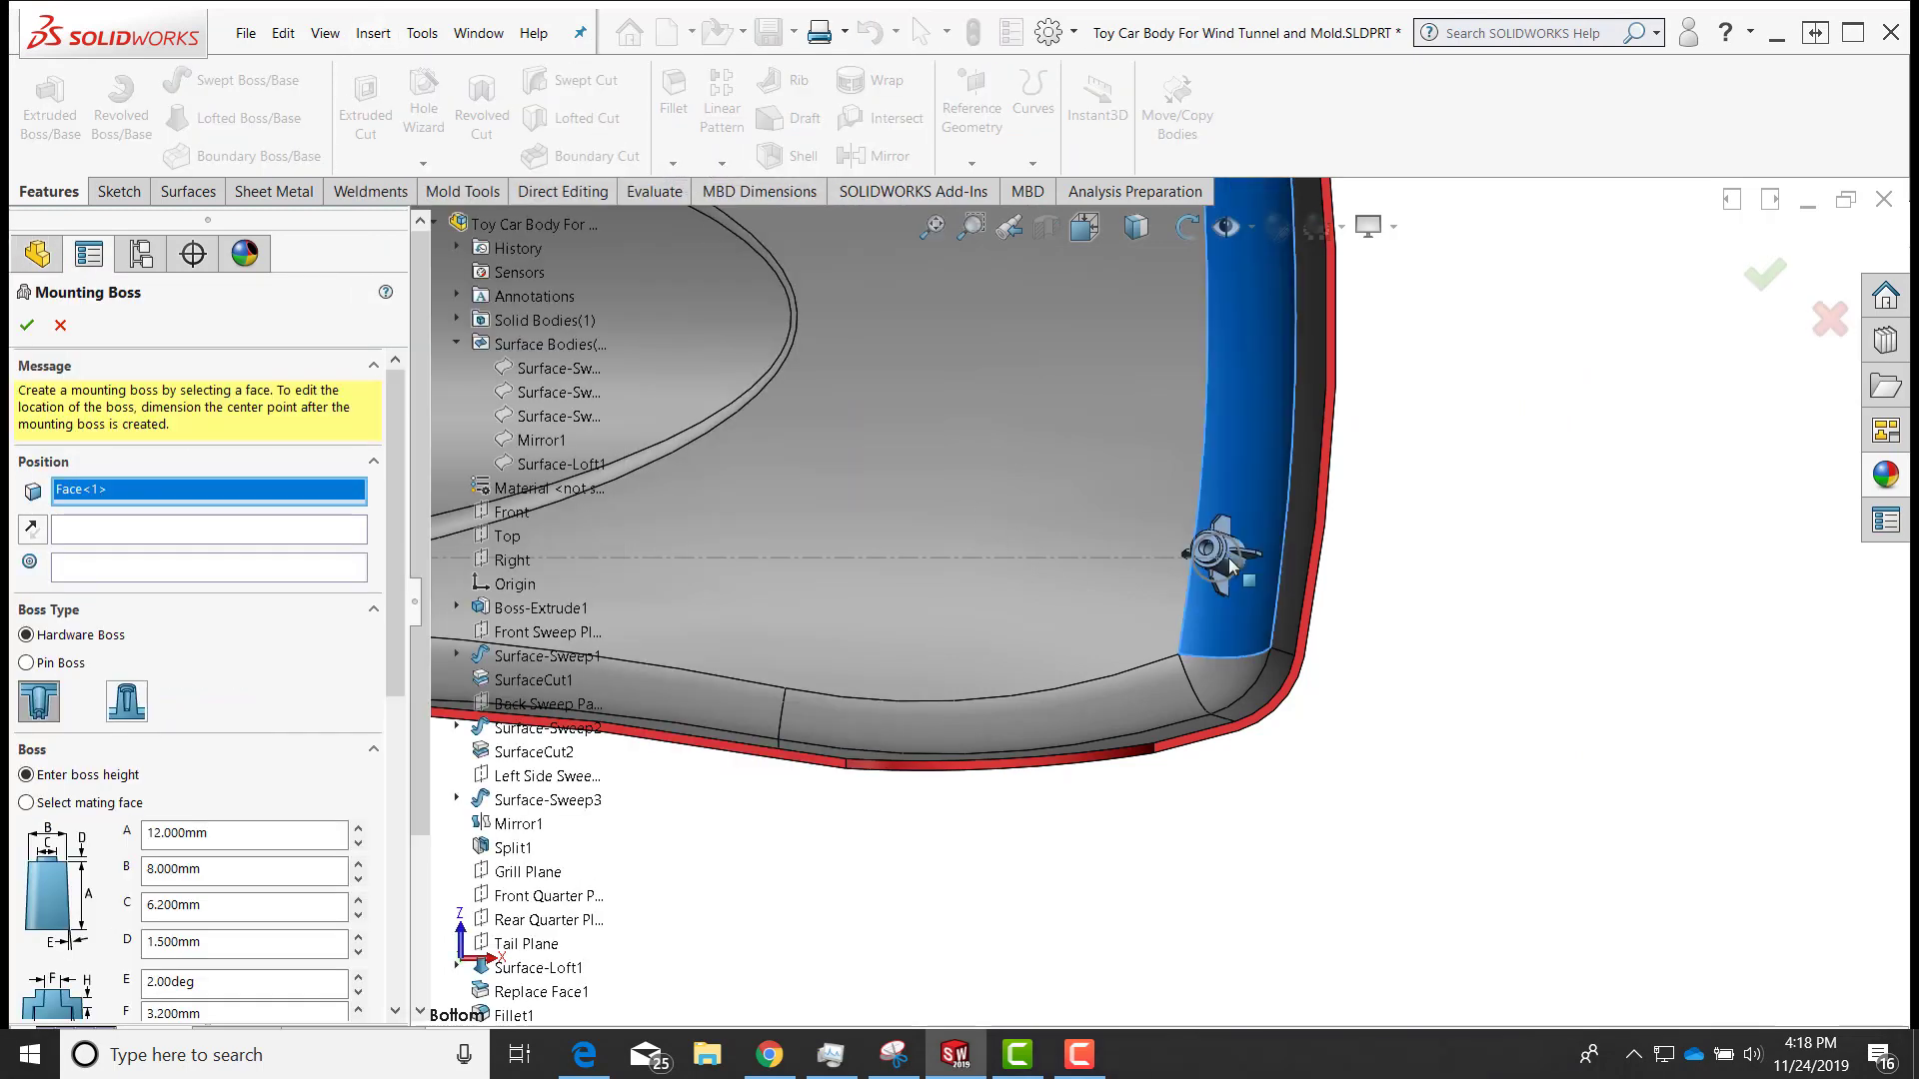
Orient the rear boss by the Top plane with reversed direction, and center it on the rear circle of the Mounting Posts Sketch
left_click(275, 536)
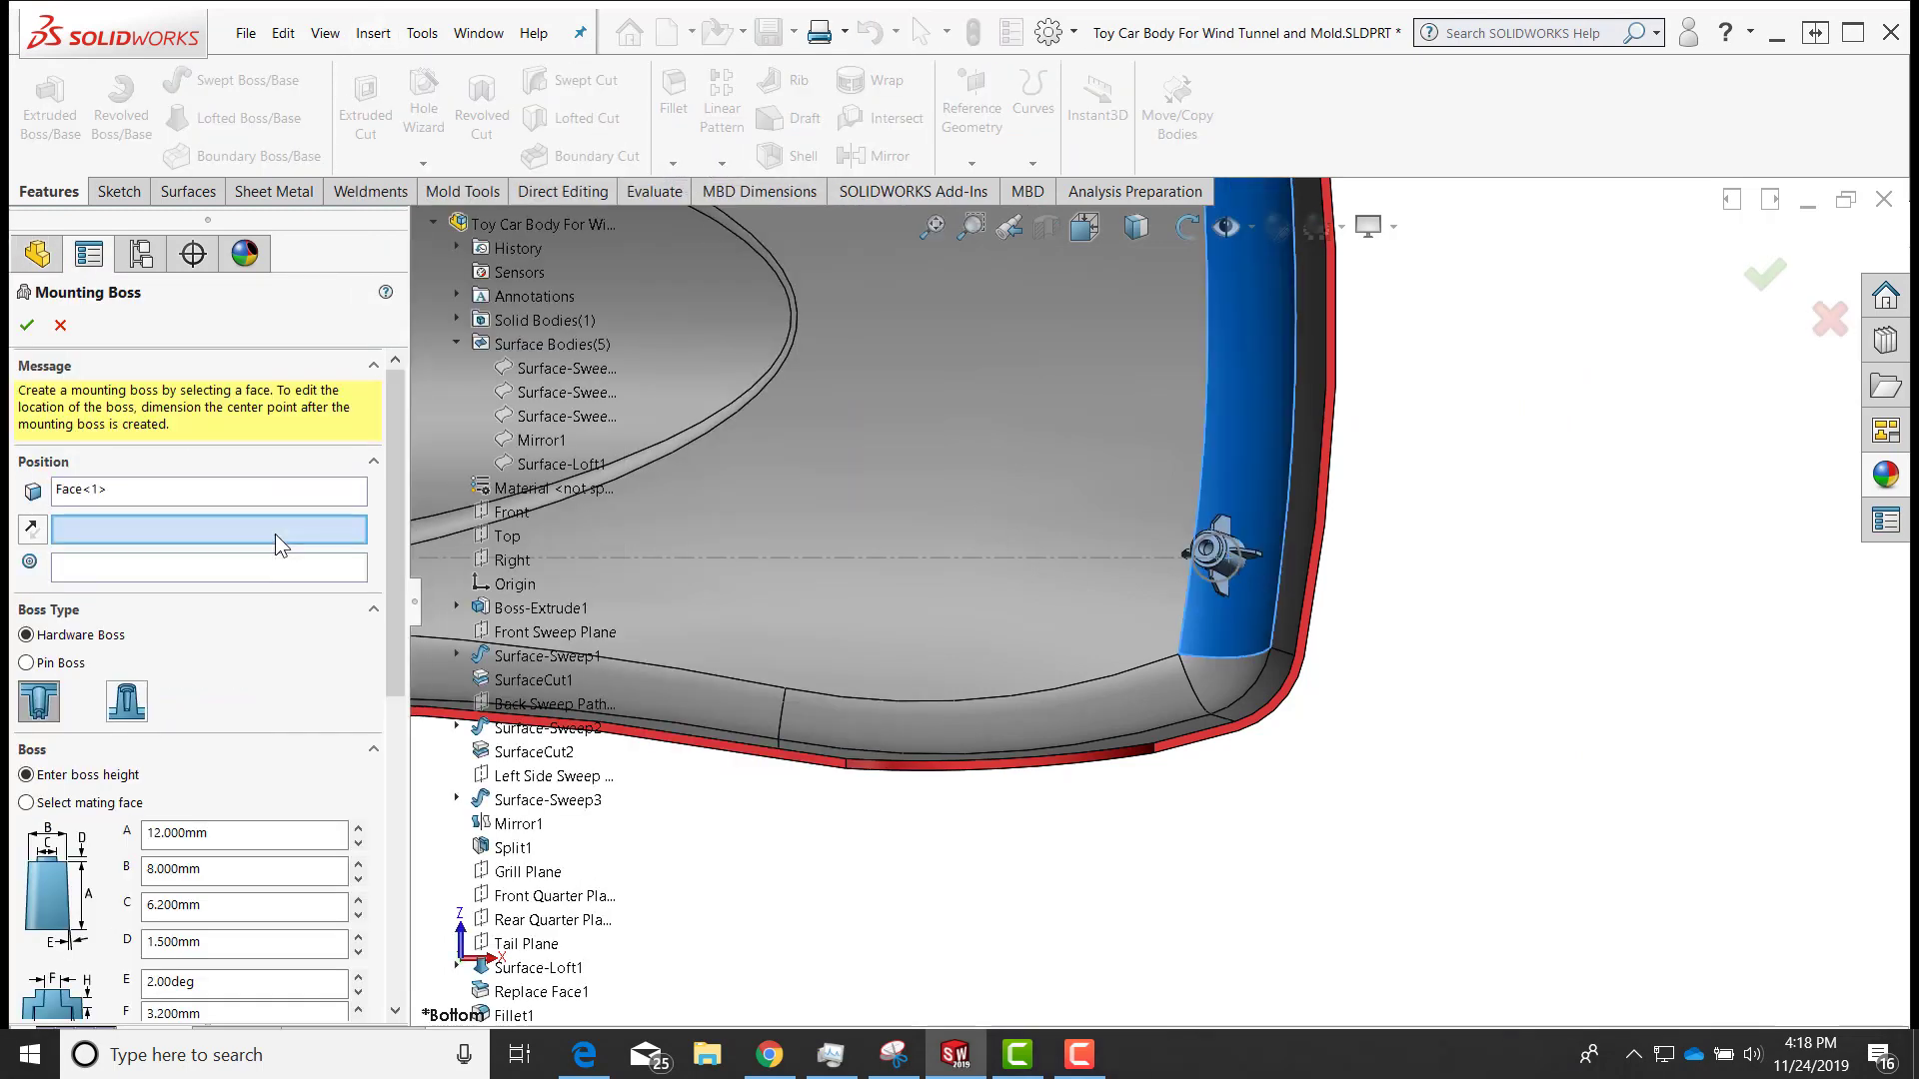
left_click(507, 538)
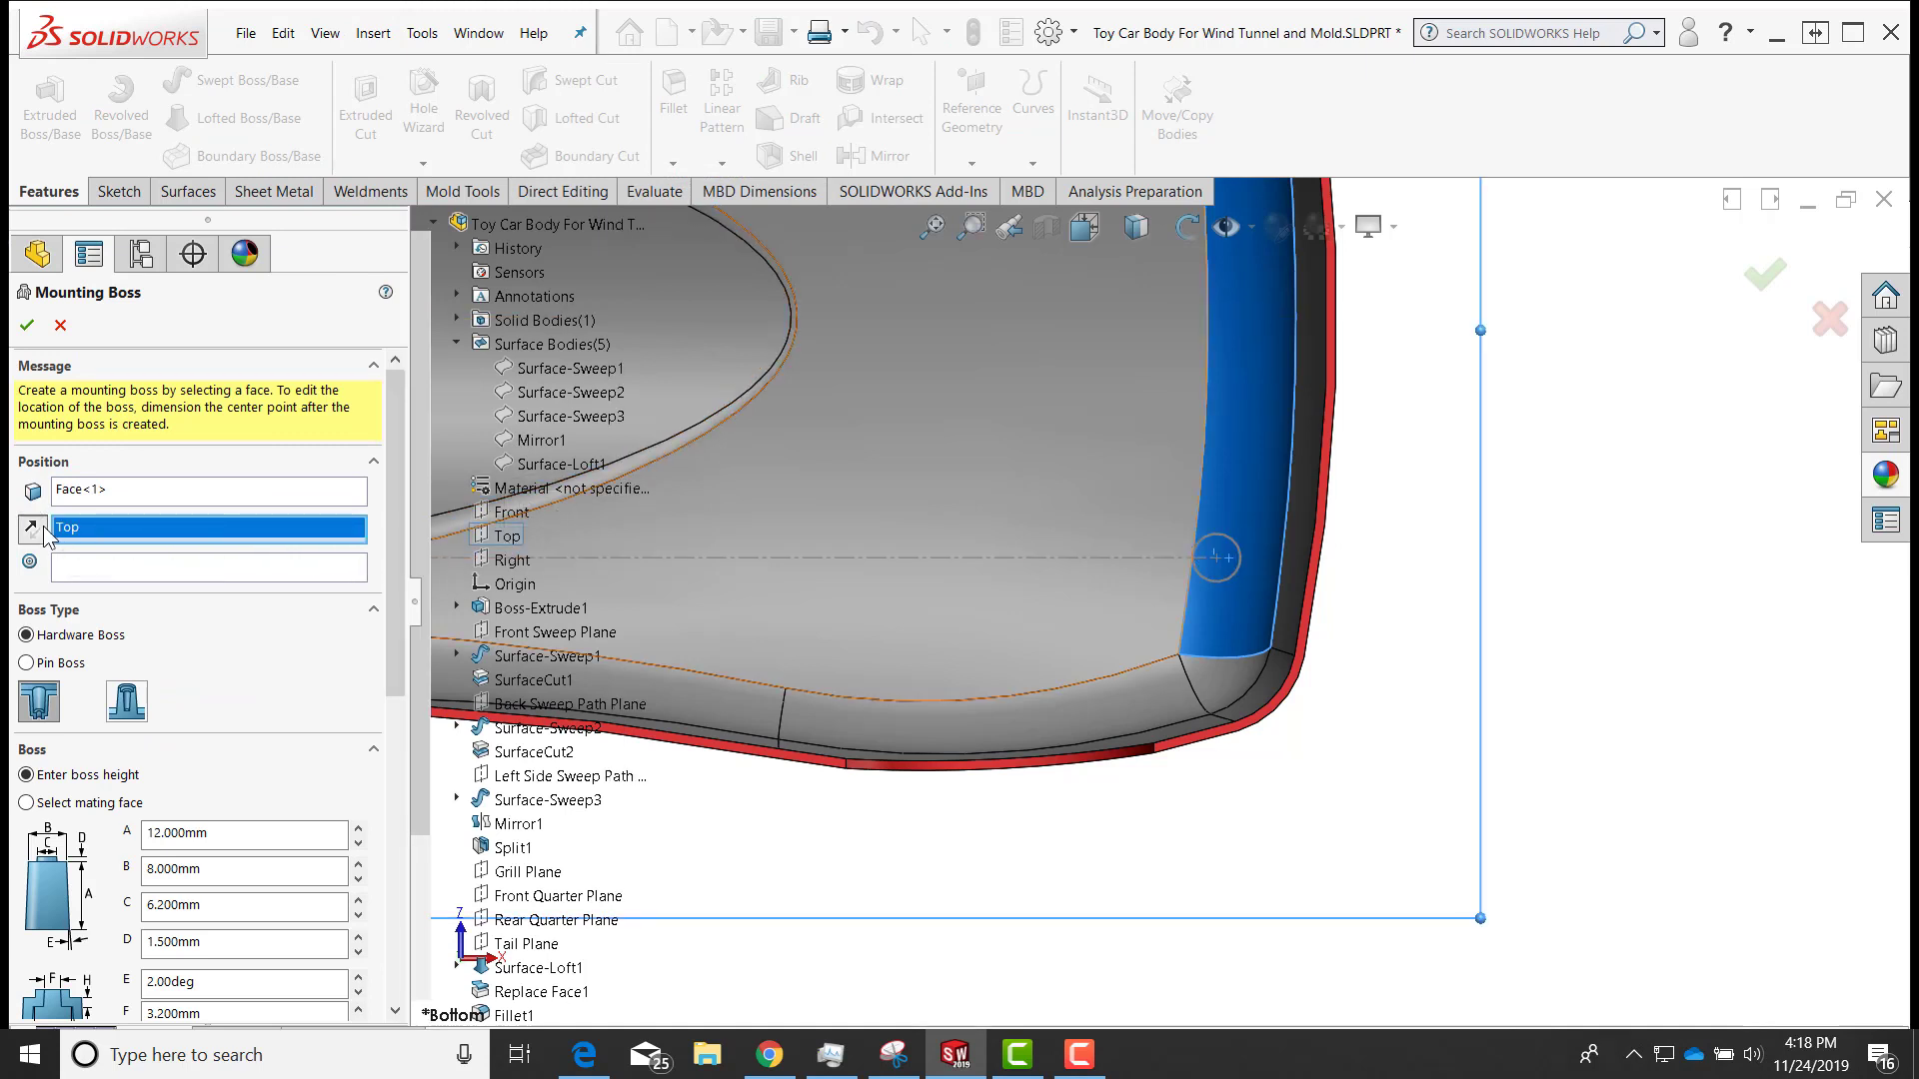
left_click(88, 568)
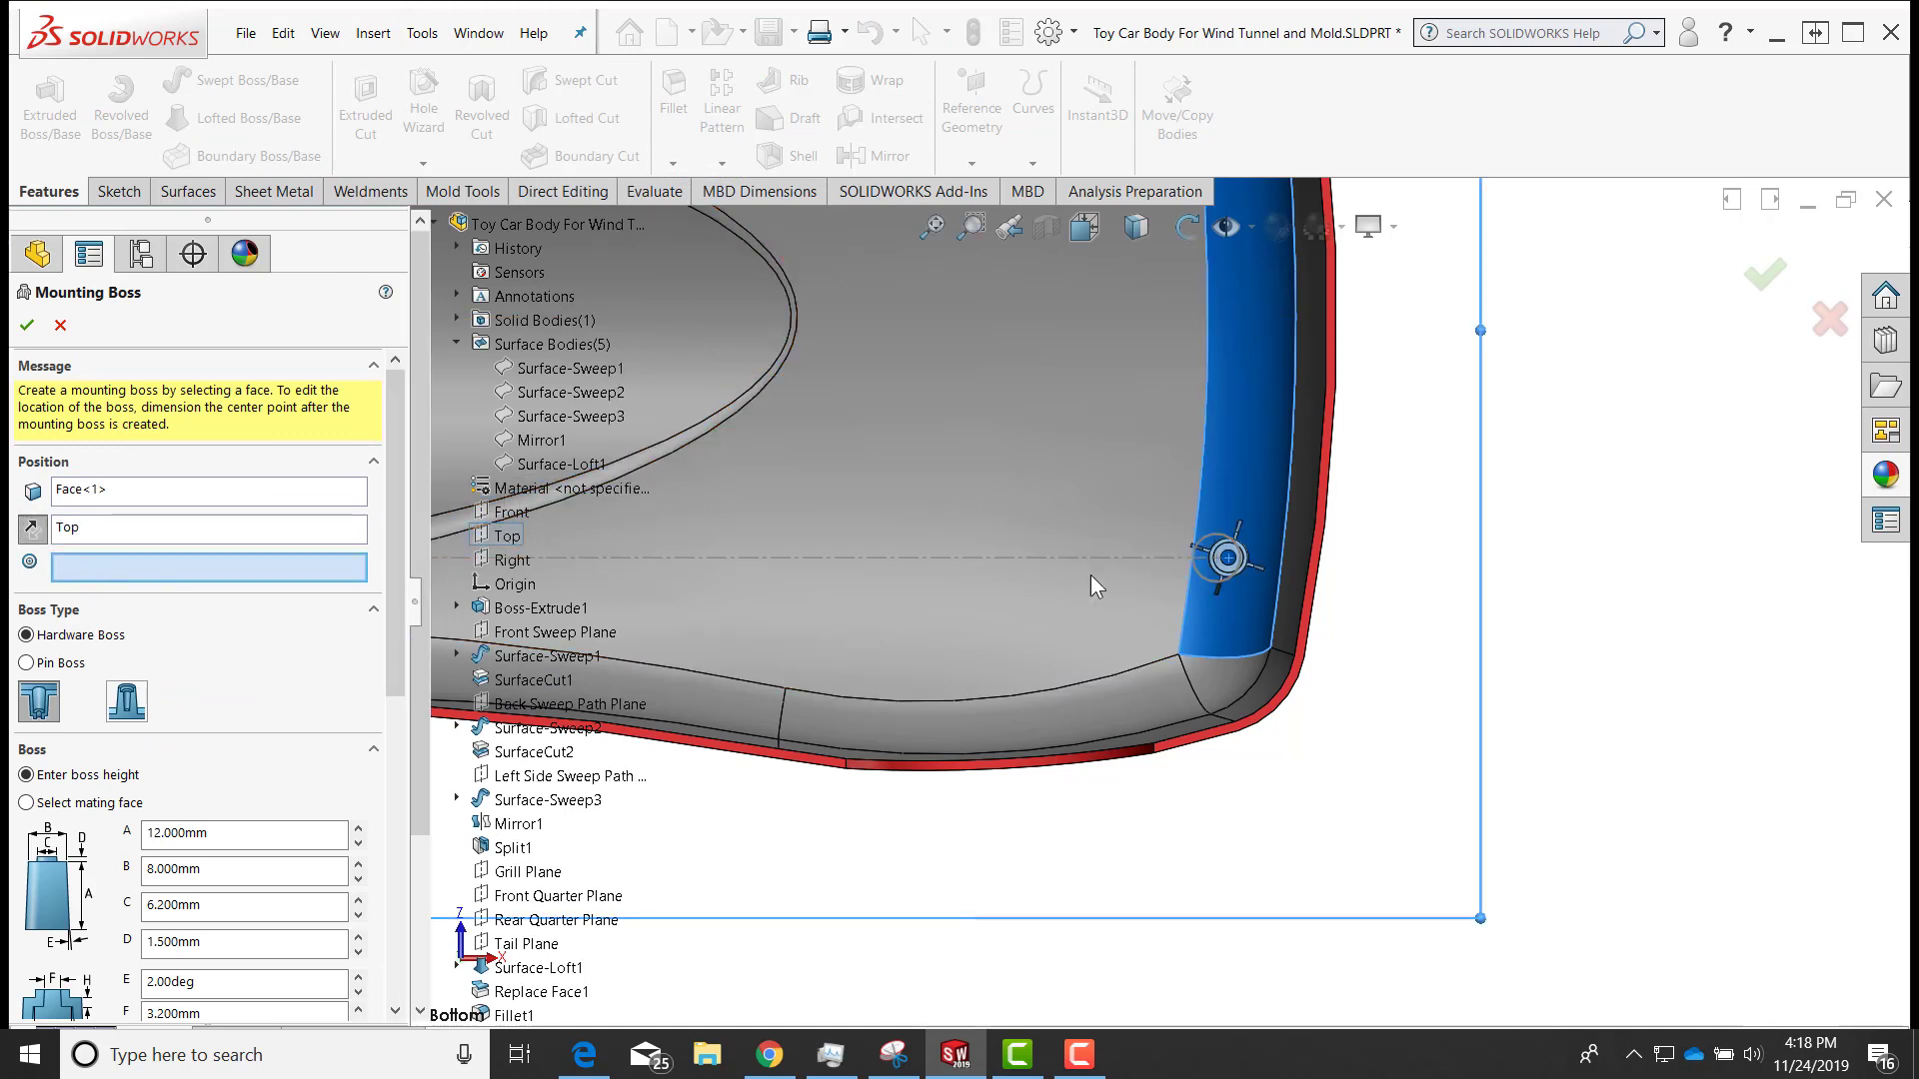
left_click(1205, 577)
middle_click_drag(1205, 578, 1206, 479)
Define the rear boss's height by the car body's bottom rim at the tail as the mating face
left_click(26, 804)
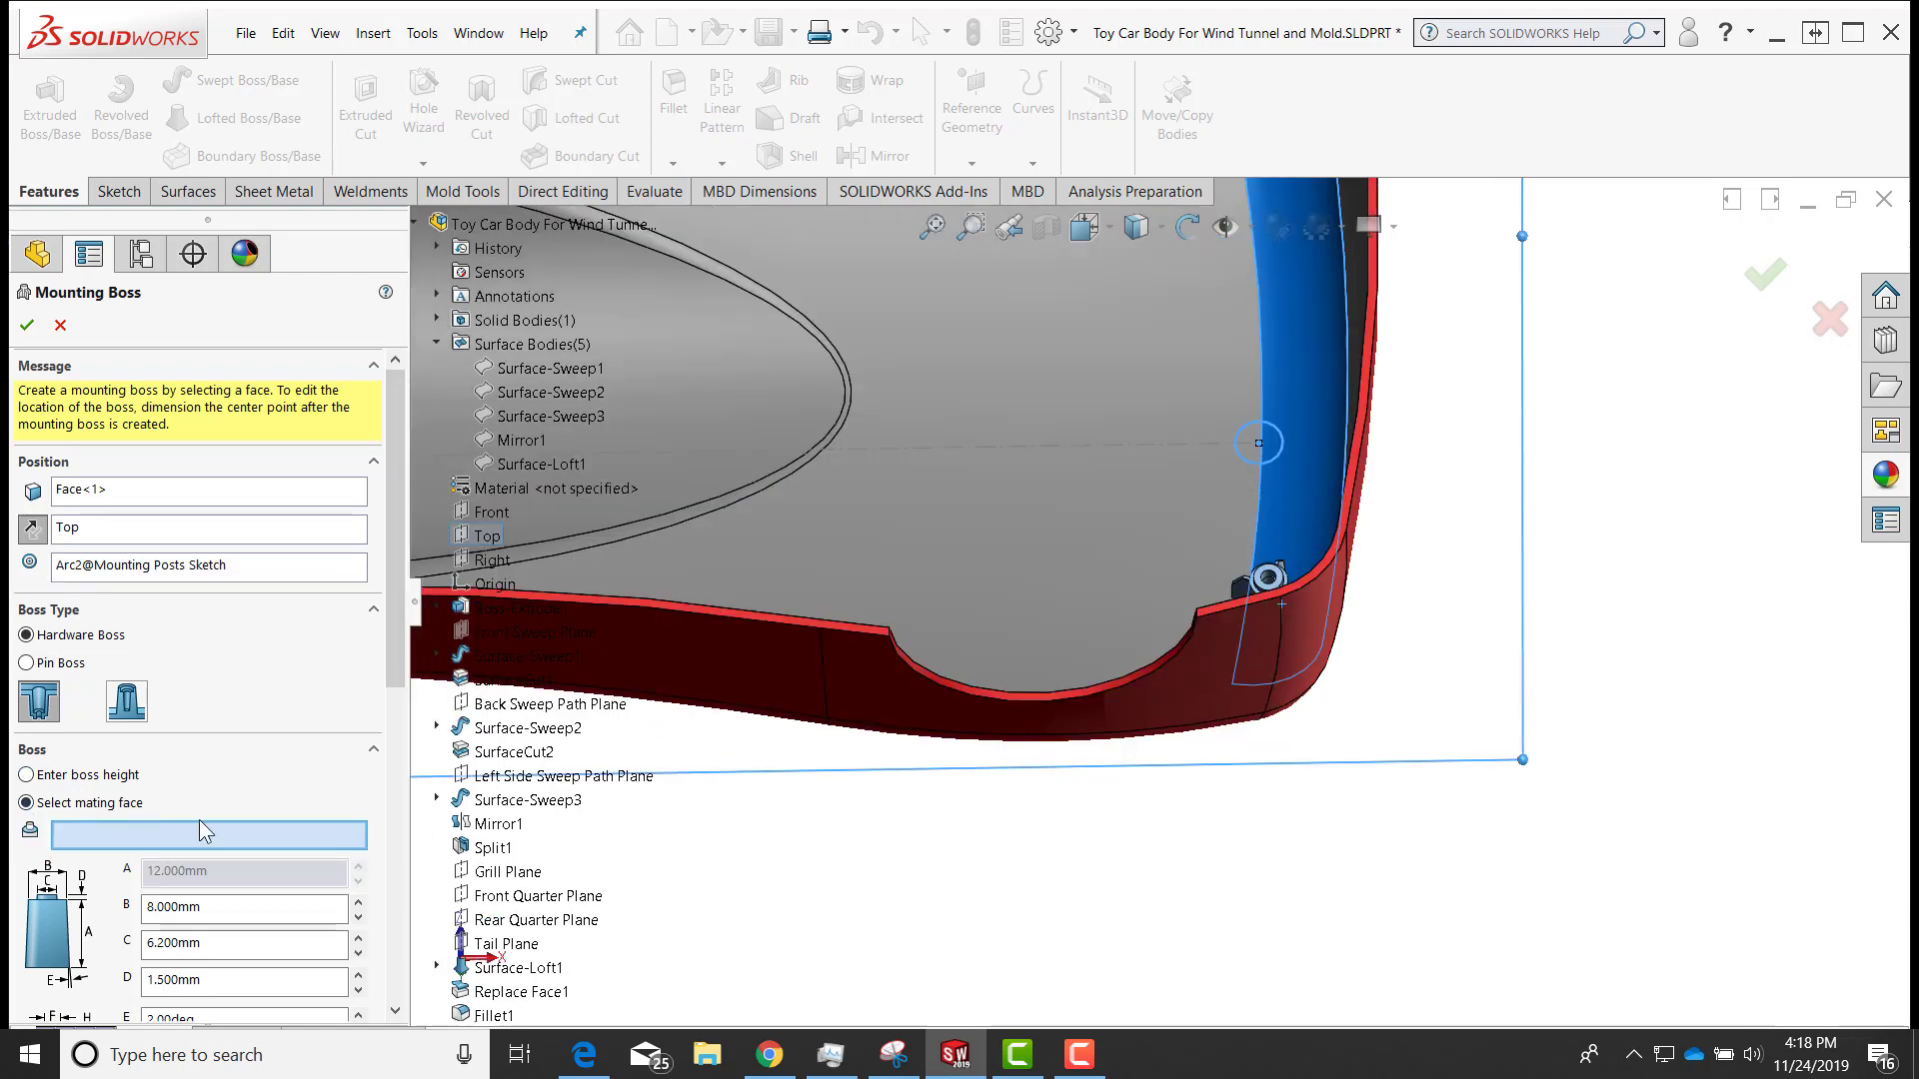
scroll(1257, 589, "down", 3)
left_click(1322, 606)
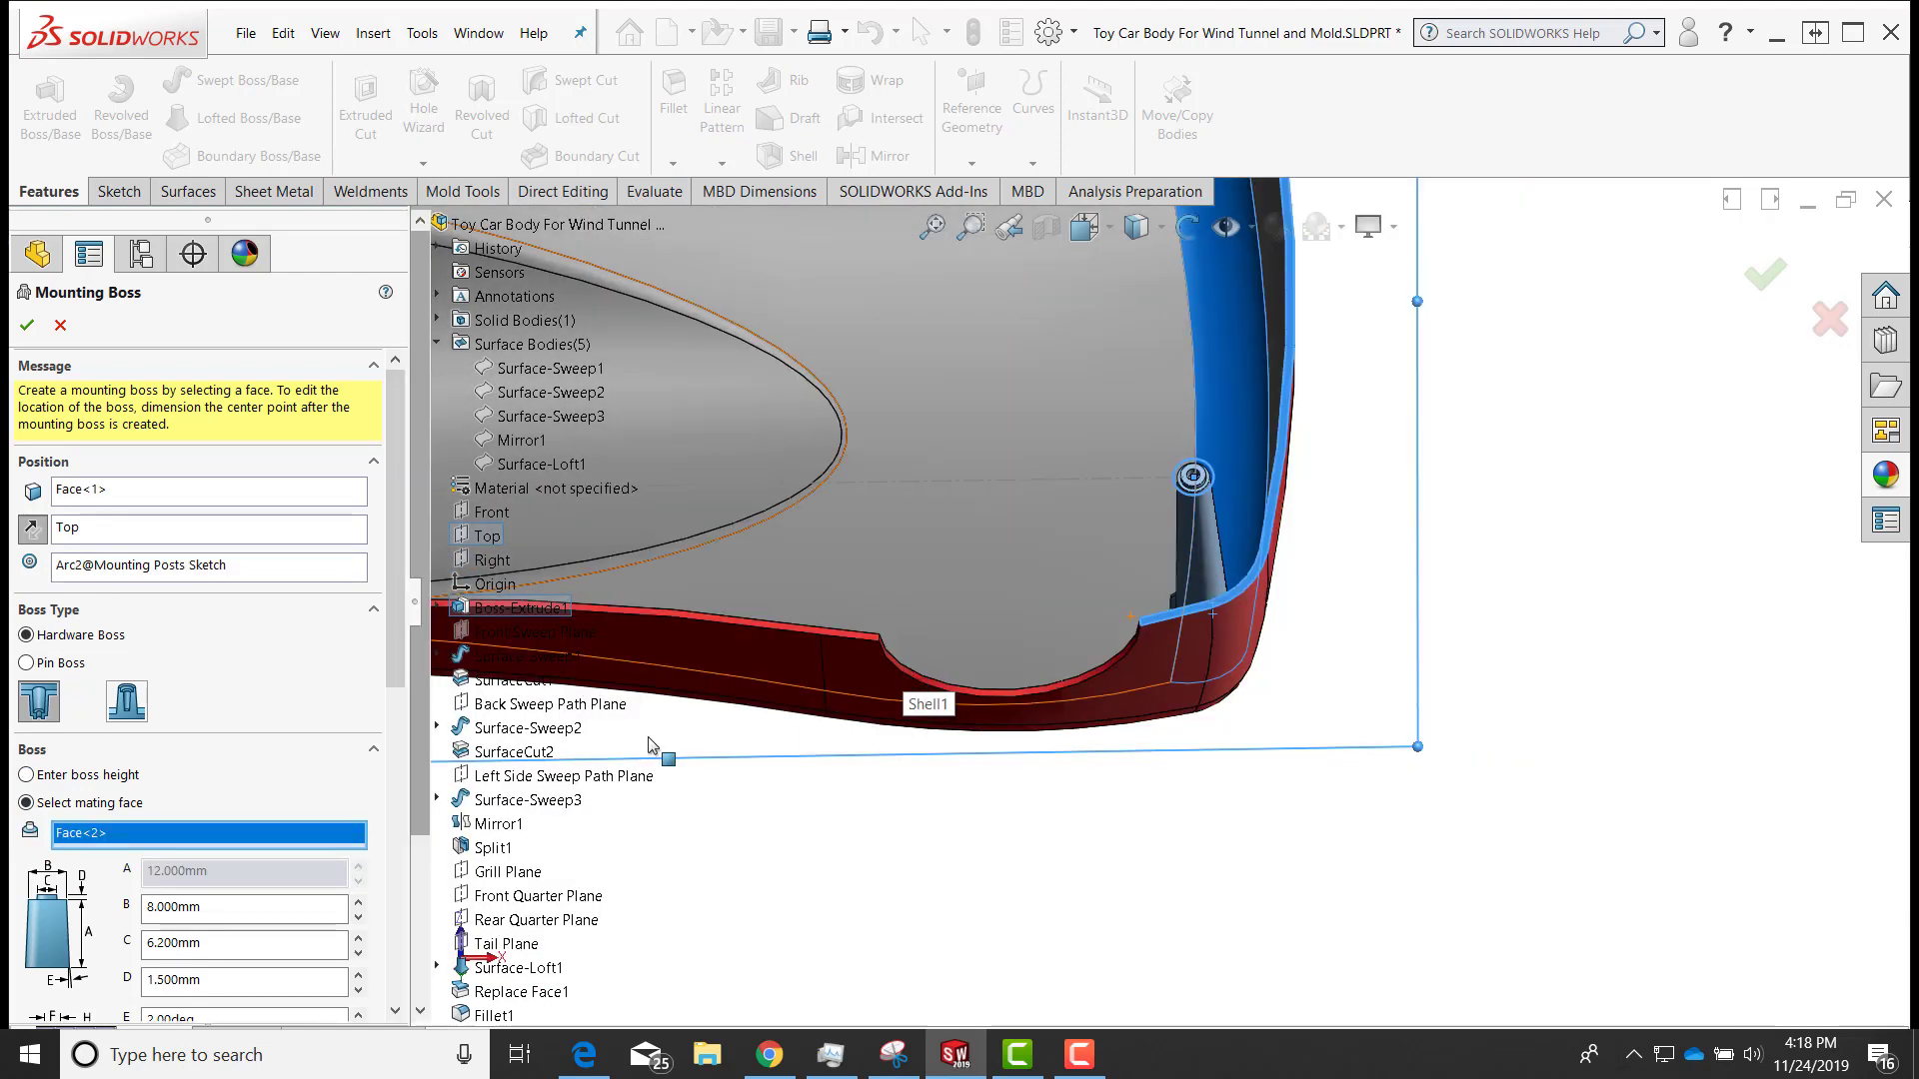
Try fin heights of 20 mm and 50 mm on the rear mounting boss
scroll(344, 728, "down", 8)
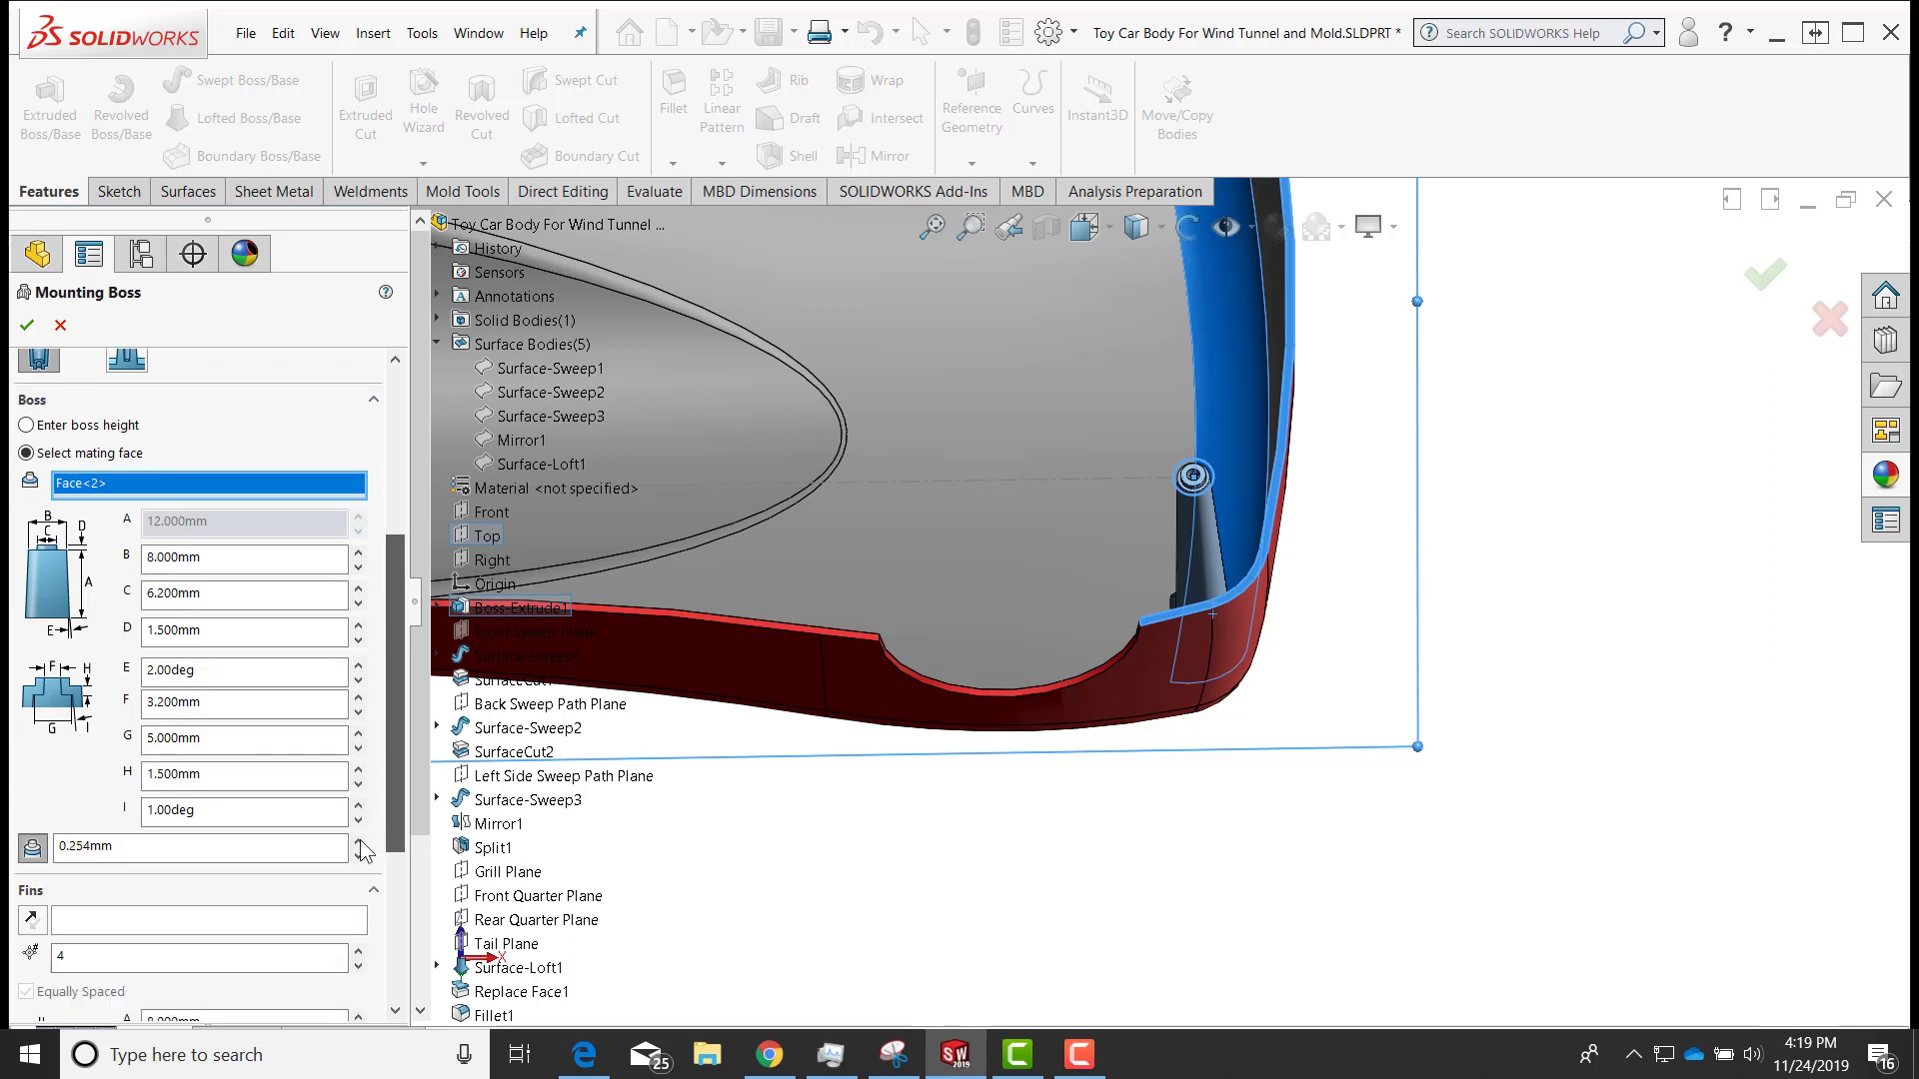
double_click(224, 819)
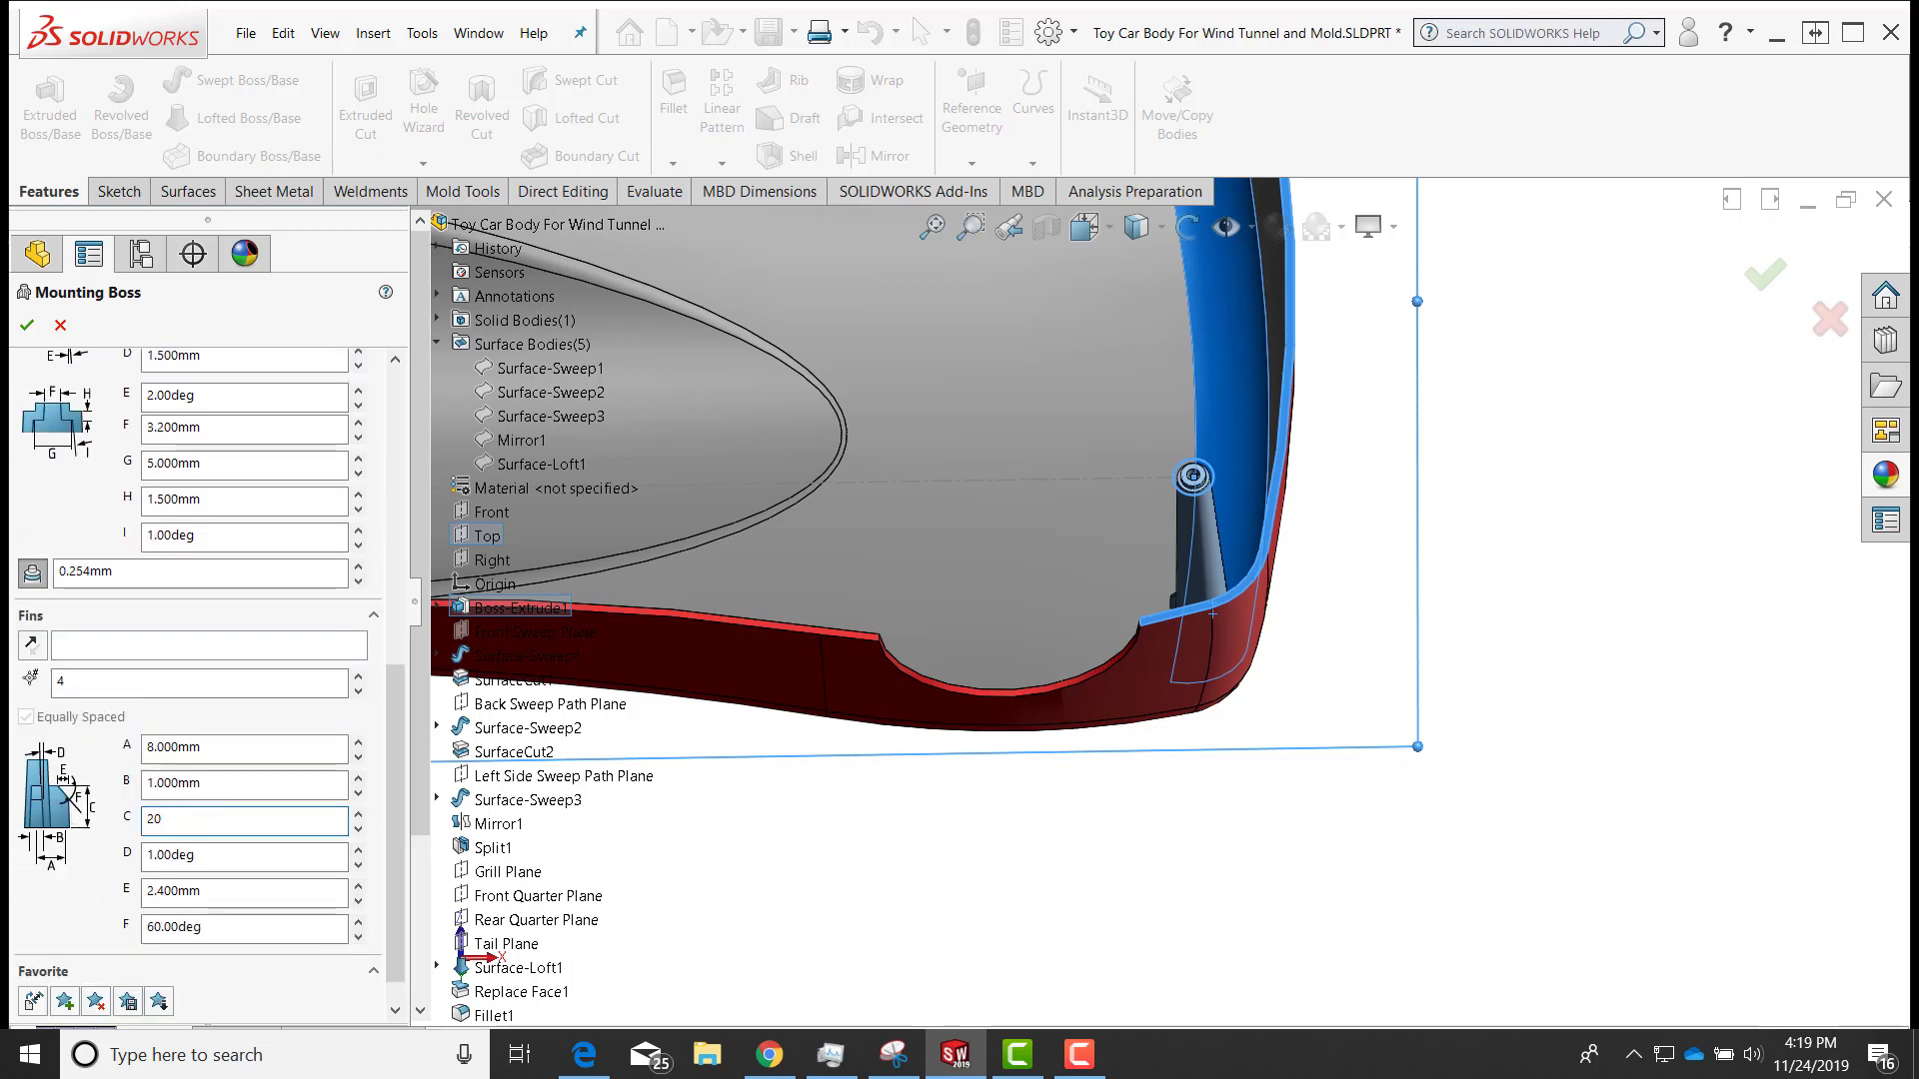
middle_click_drag(1082, 932, 1062, 762)
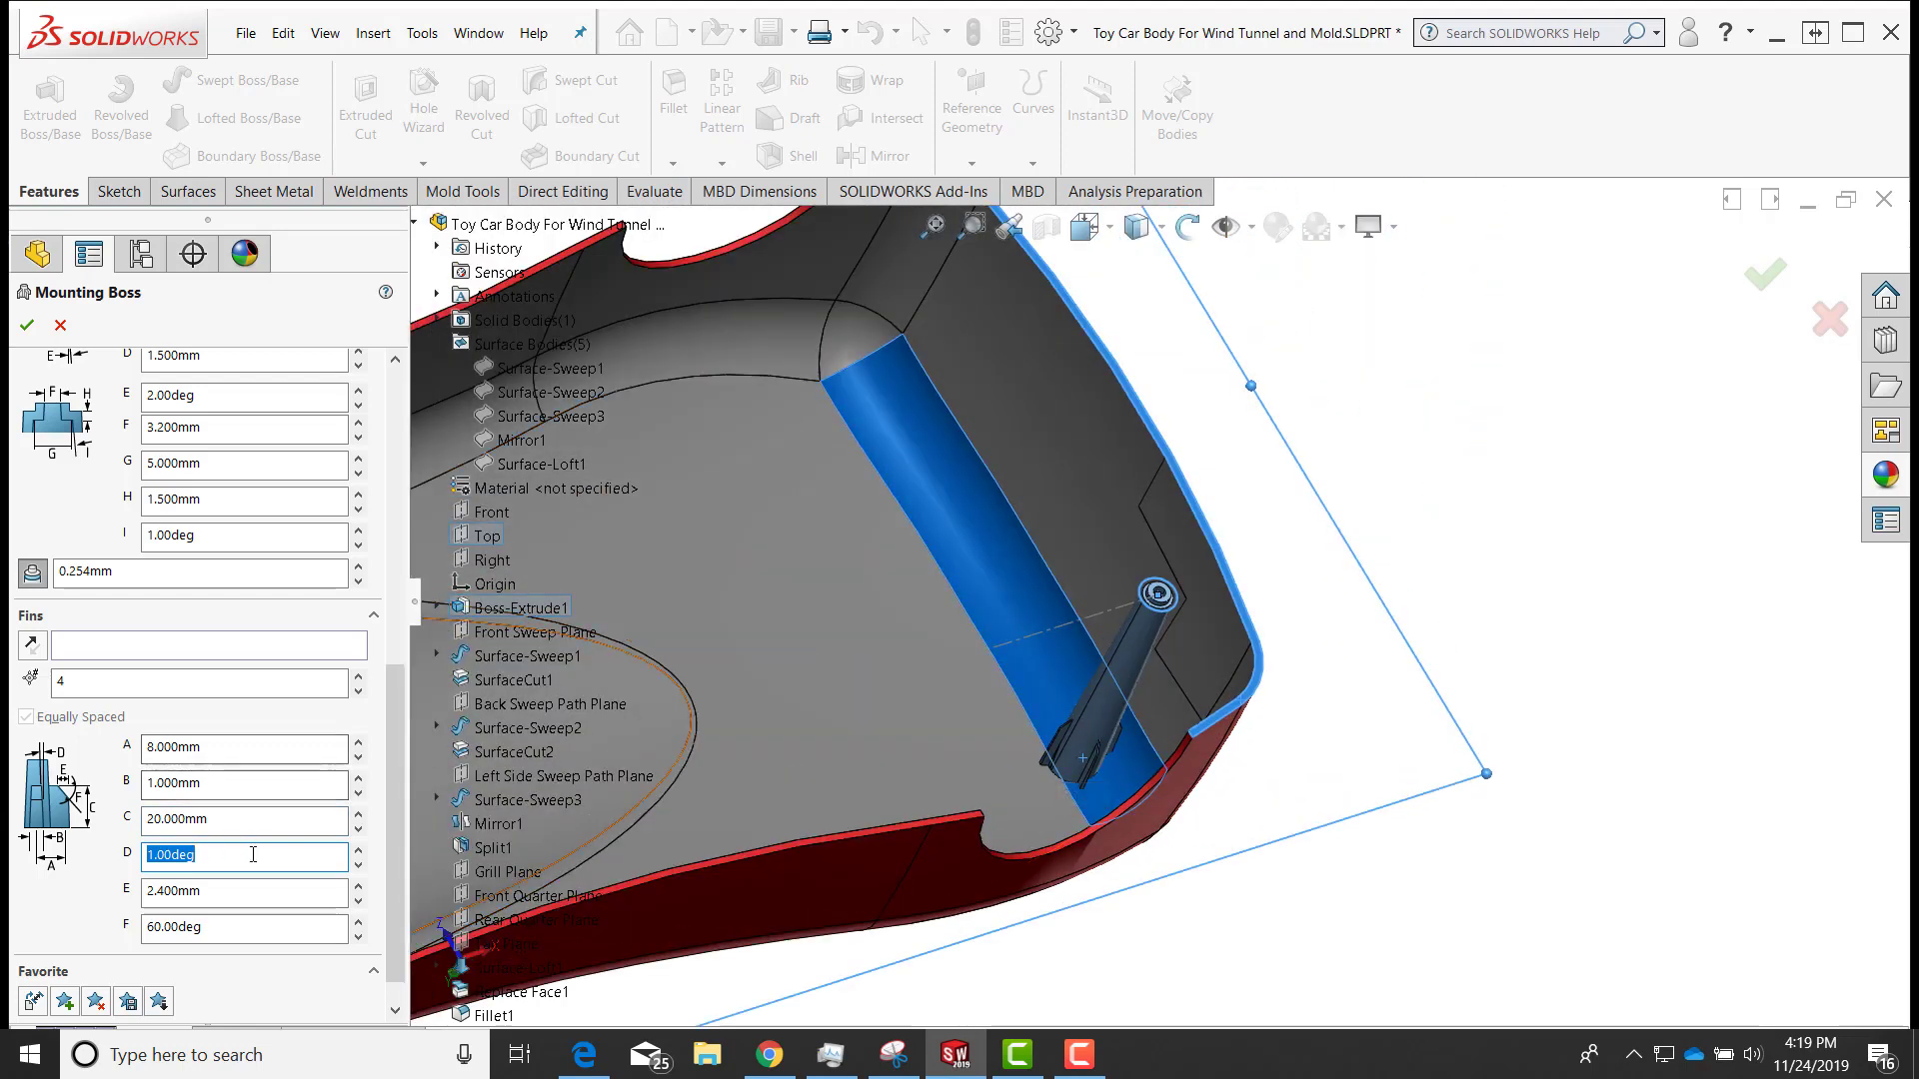
double_click(240, 818)
type("50")
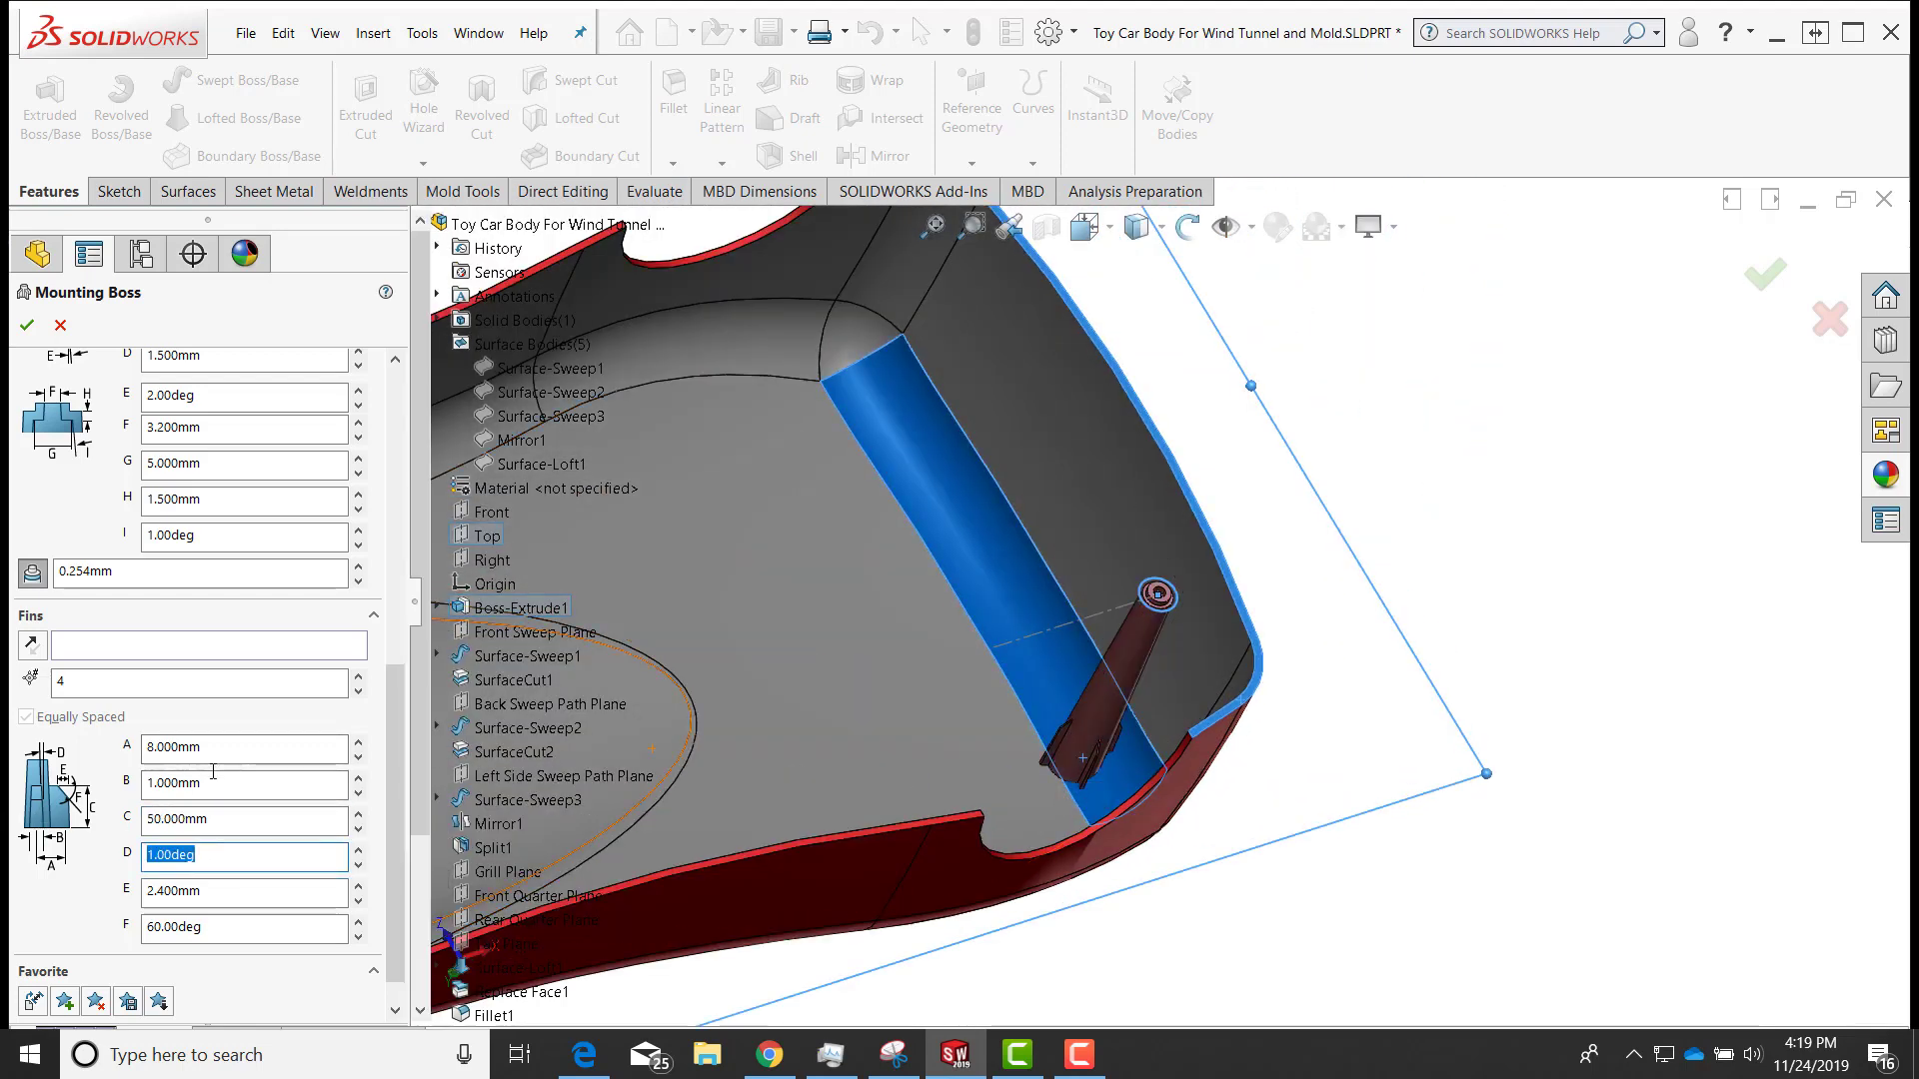
Set the rear boss's fins to 20 mm length, 2 mm width, 40 mm height and 10 mm chamfer distance
double_click(184, 849)
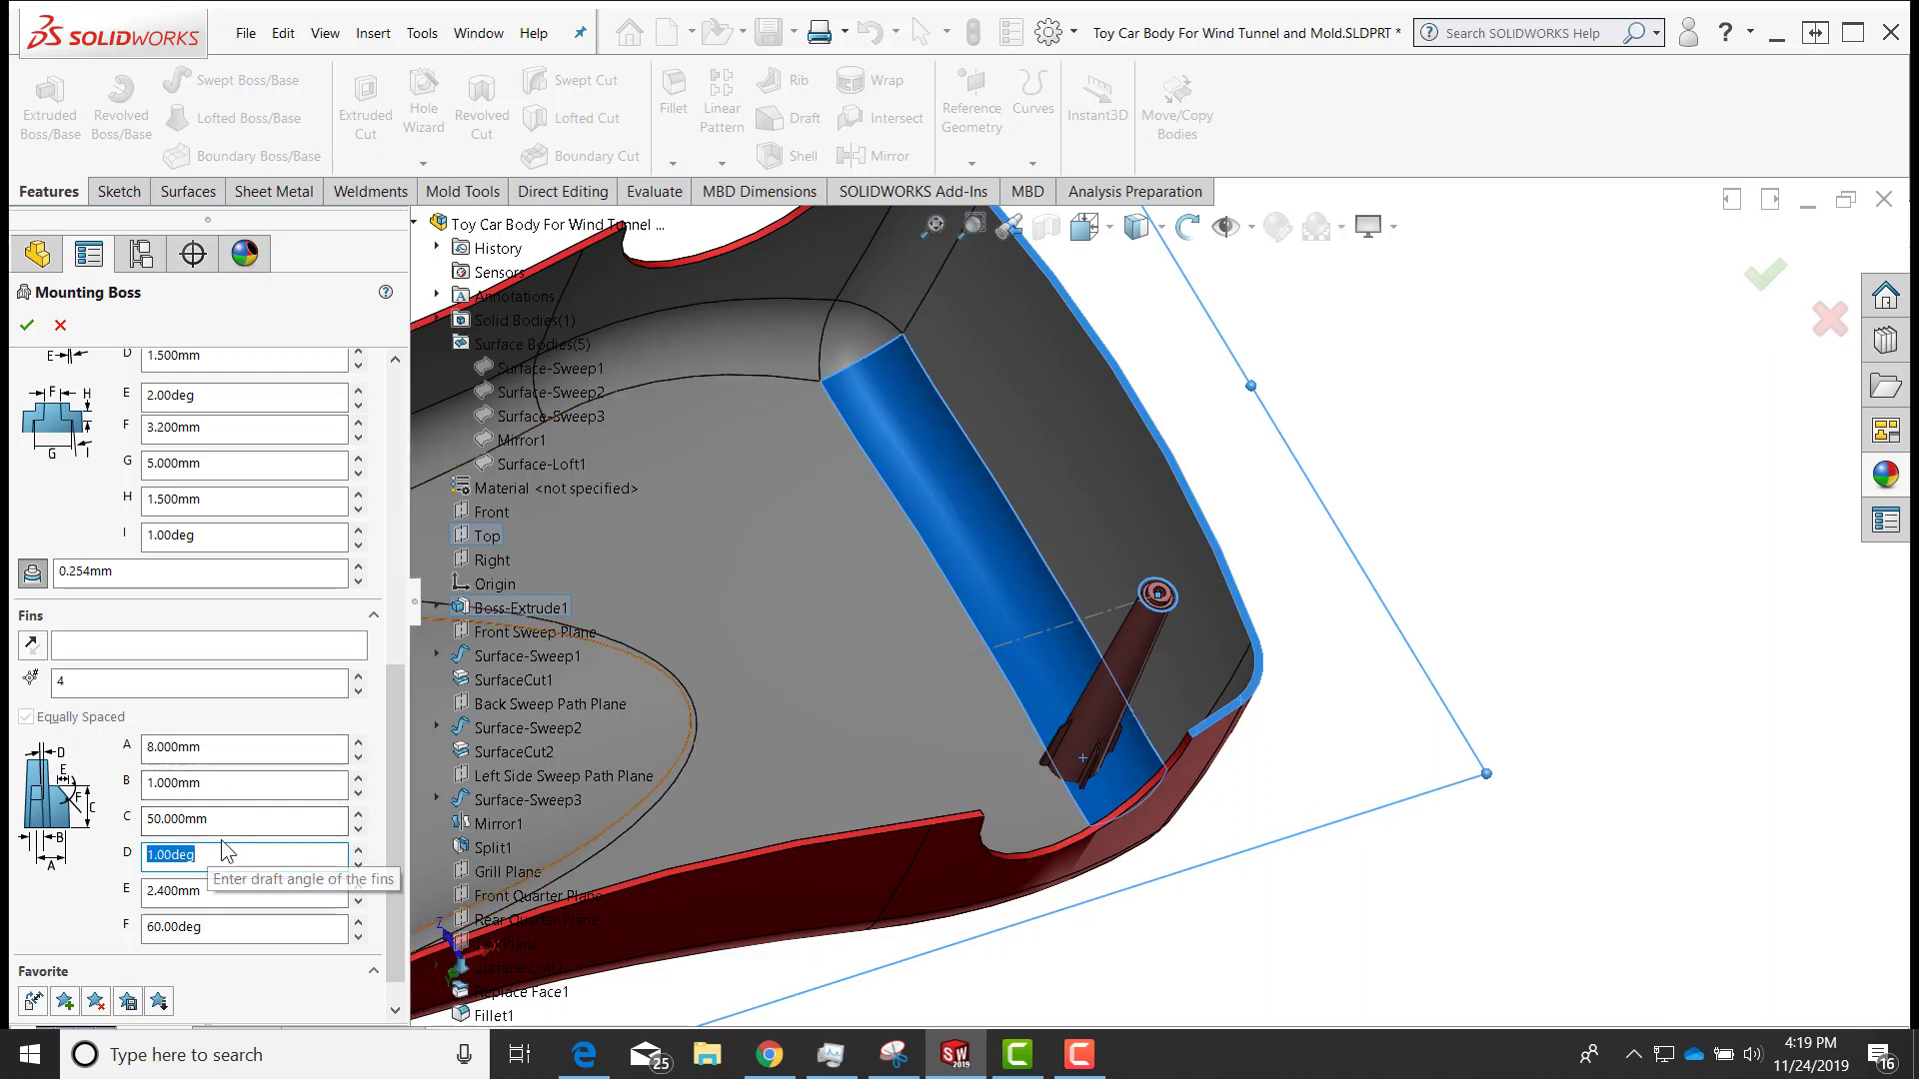
double_click(142, 818)
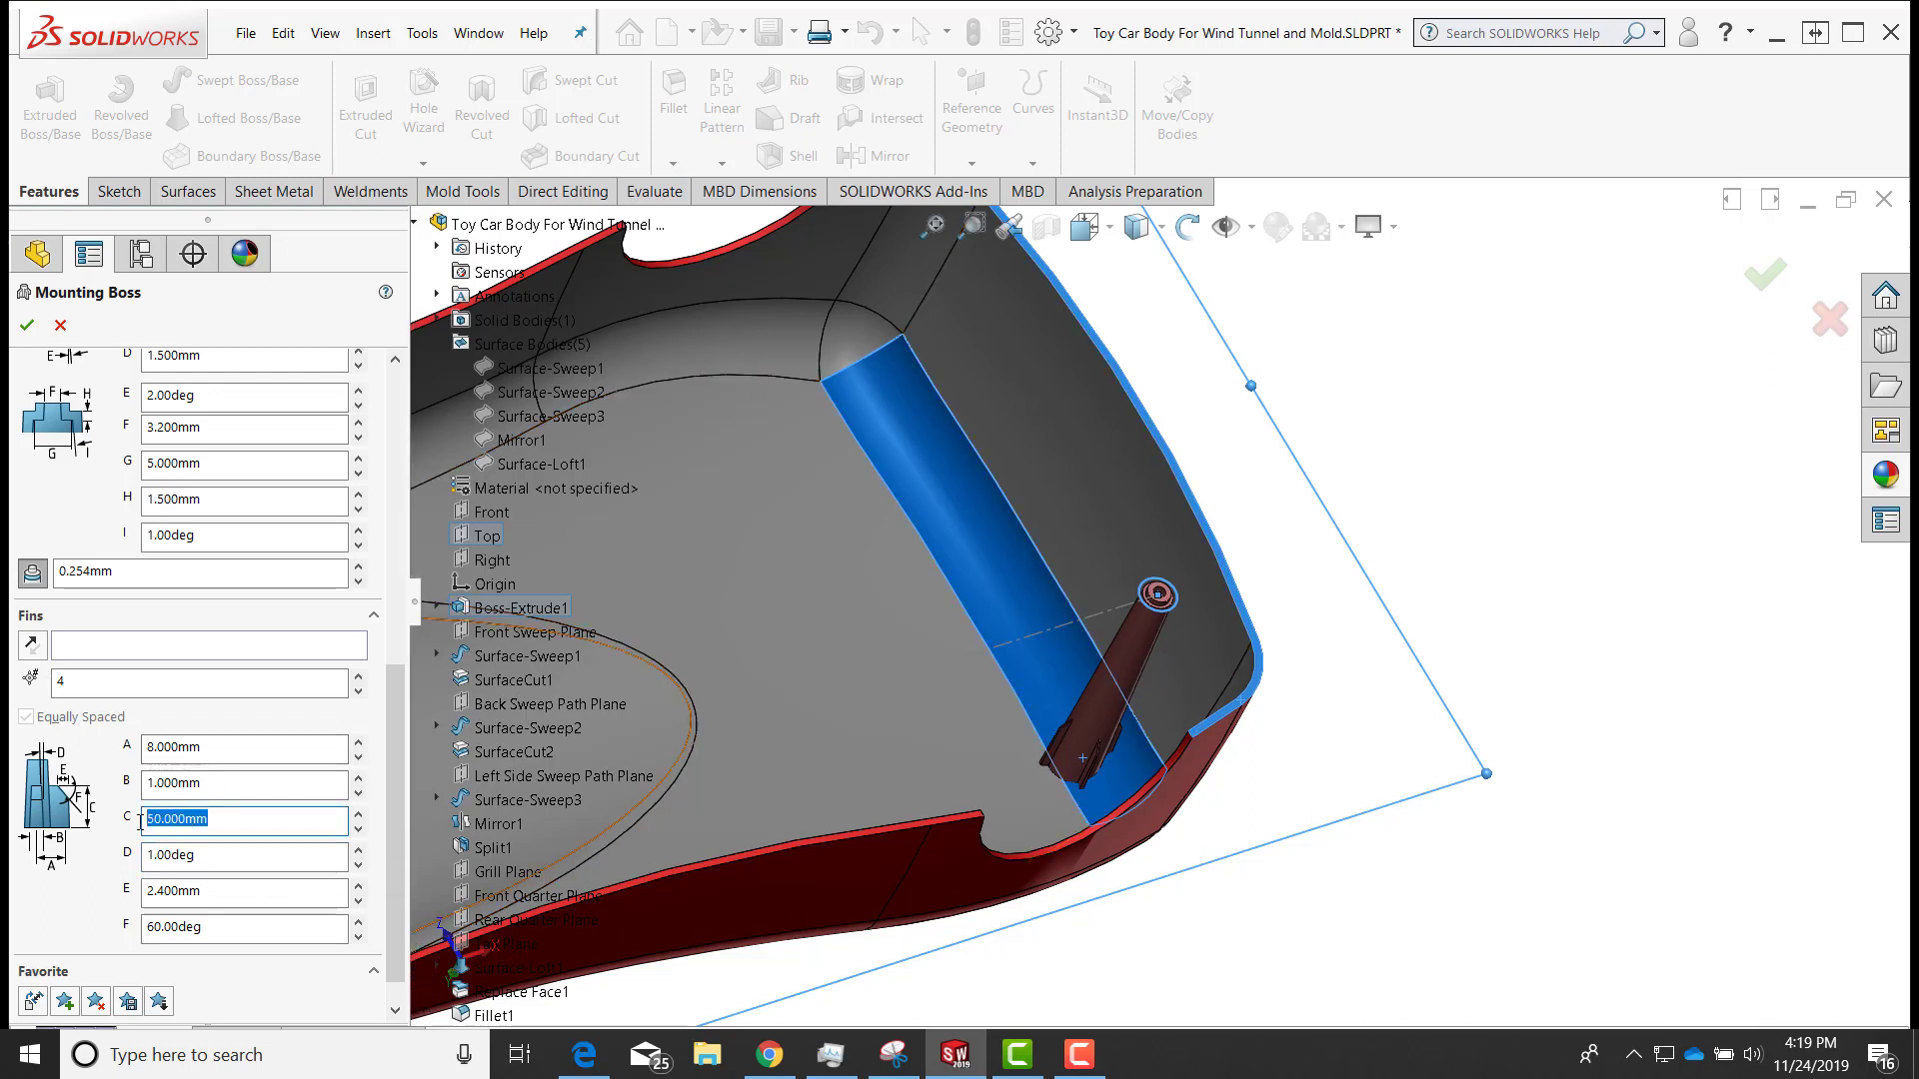
type("40")
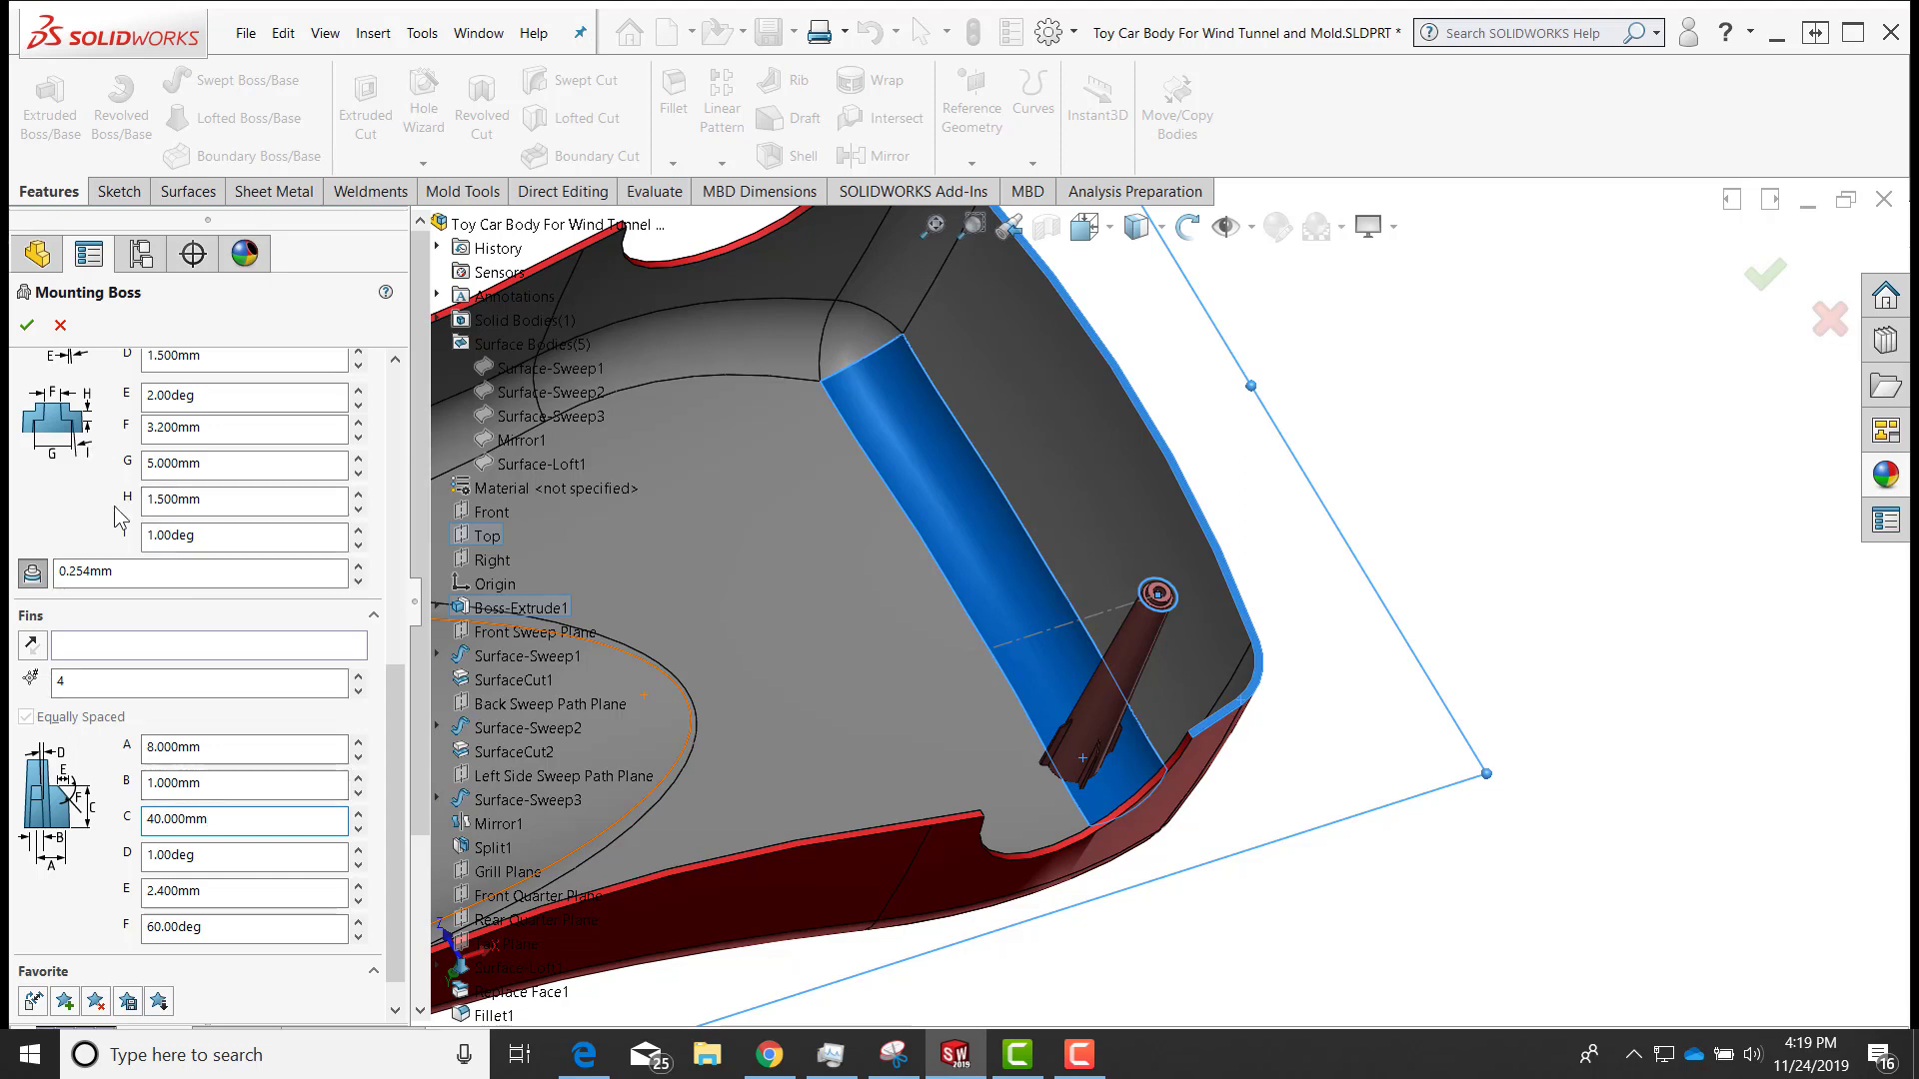
scroll(289, 675, "up", 3)
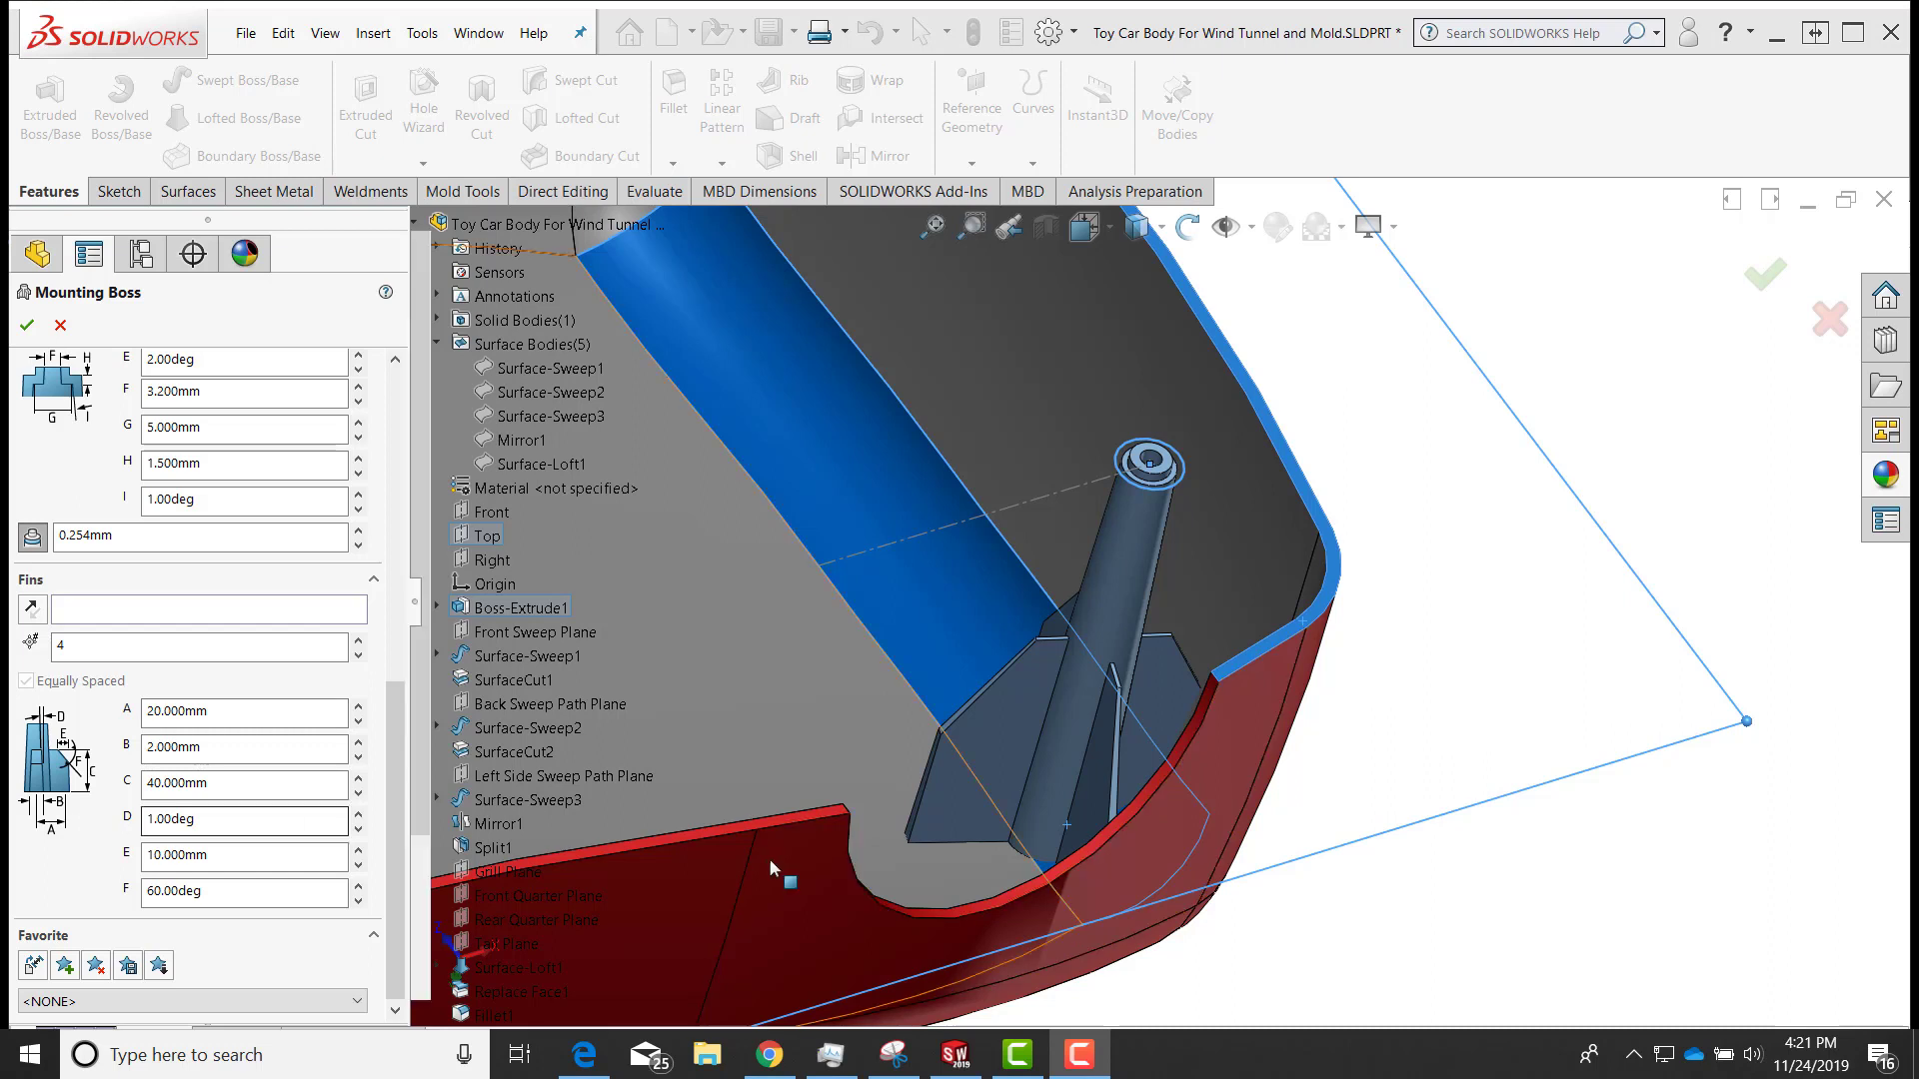
Set the rear boss's fin length to 15 mm and its fin chamfer distance to 5 mm, and complete the boss
double_click(224, 711)
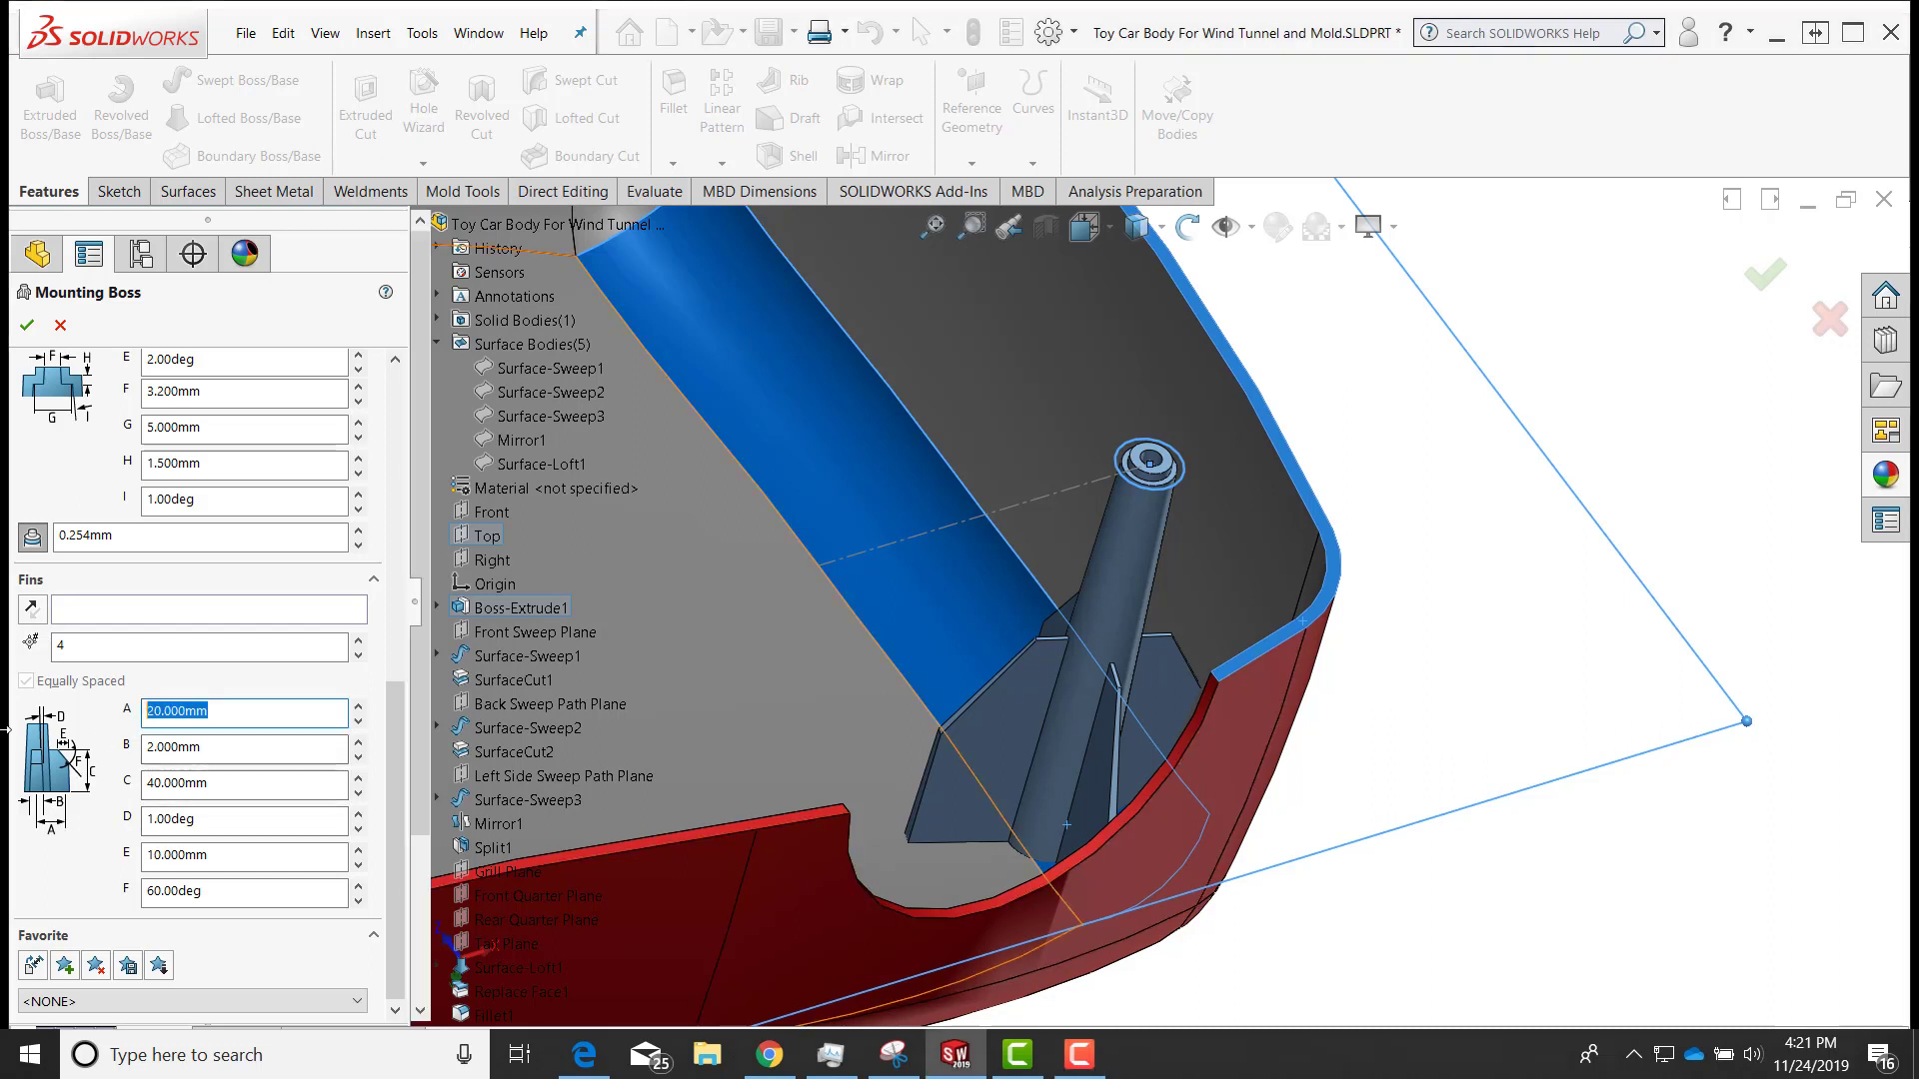
type("15")
key("Tab")
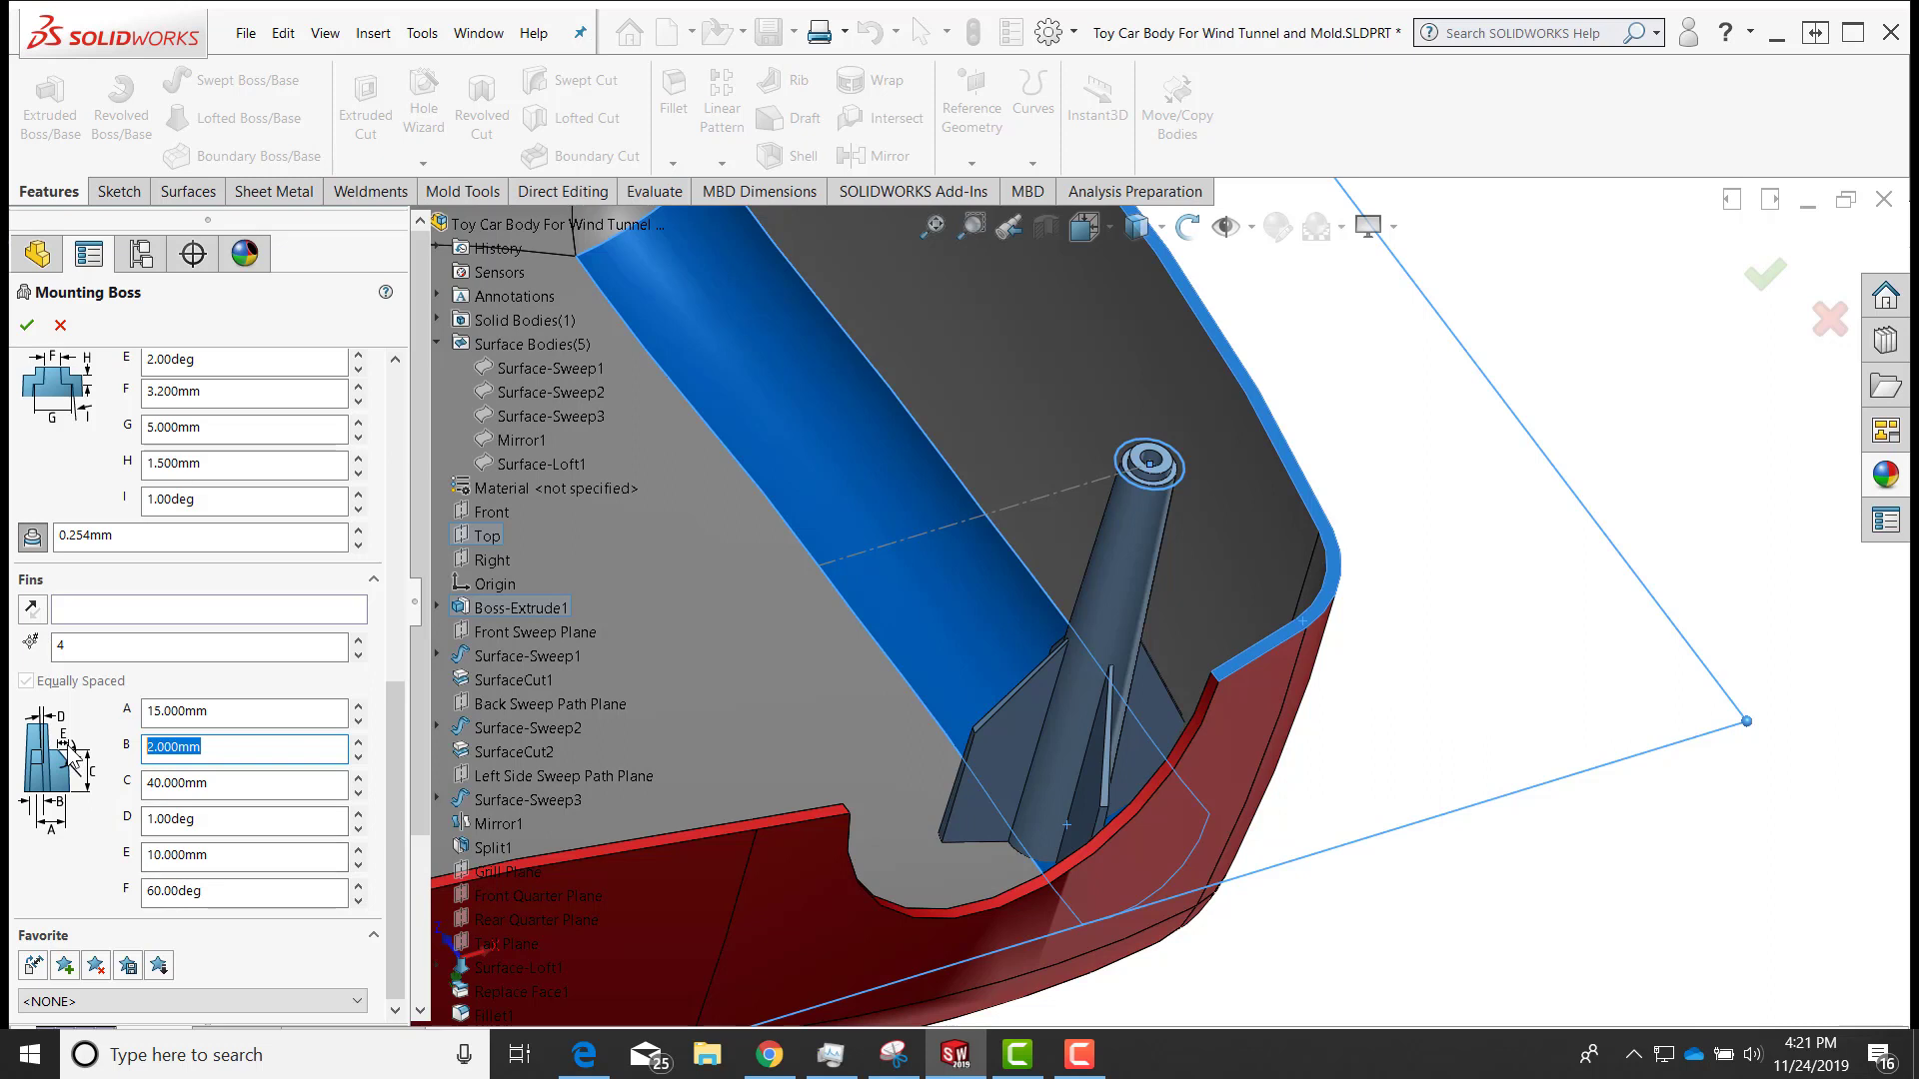
key("Tab")
key("Tab")
key("Tab")
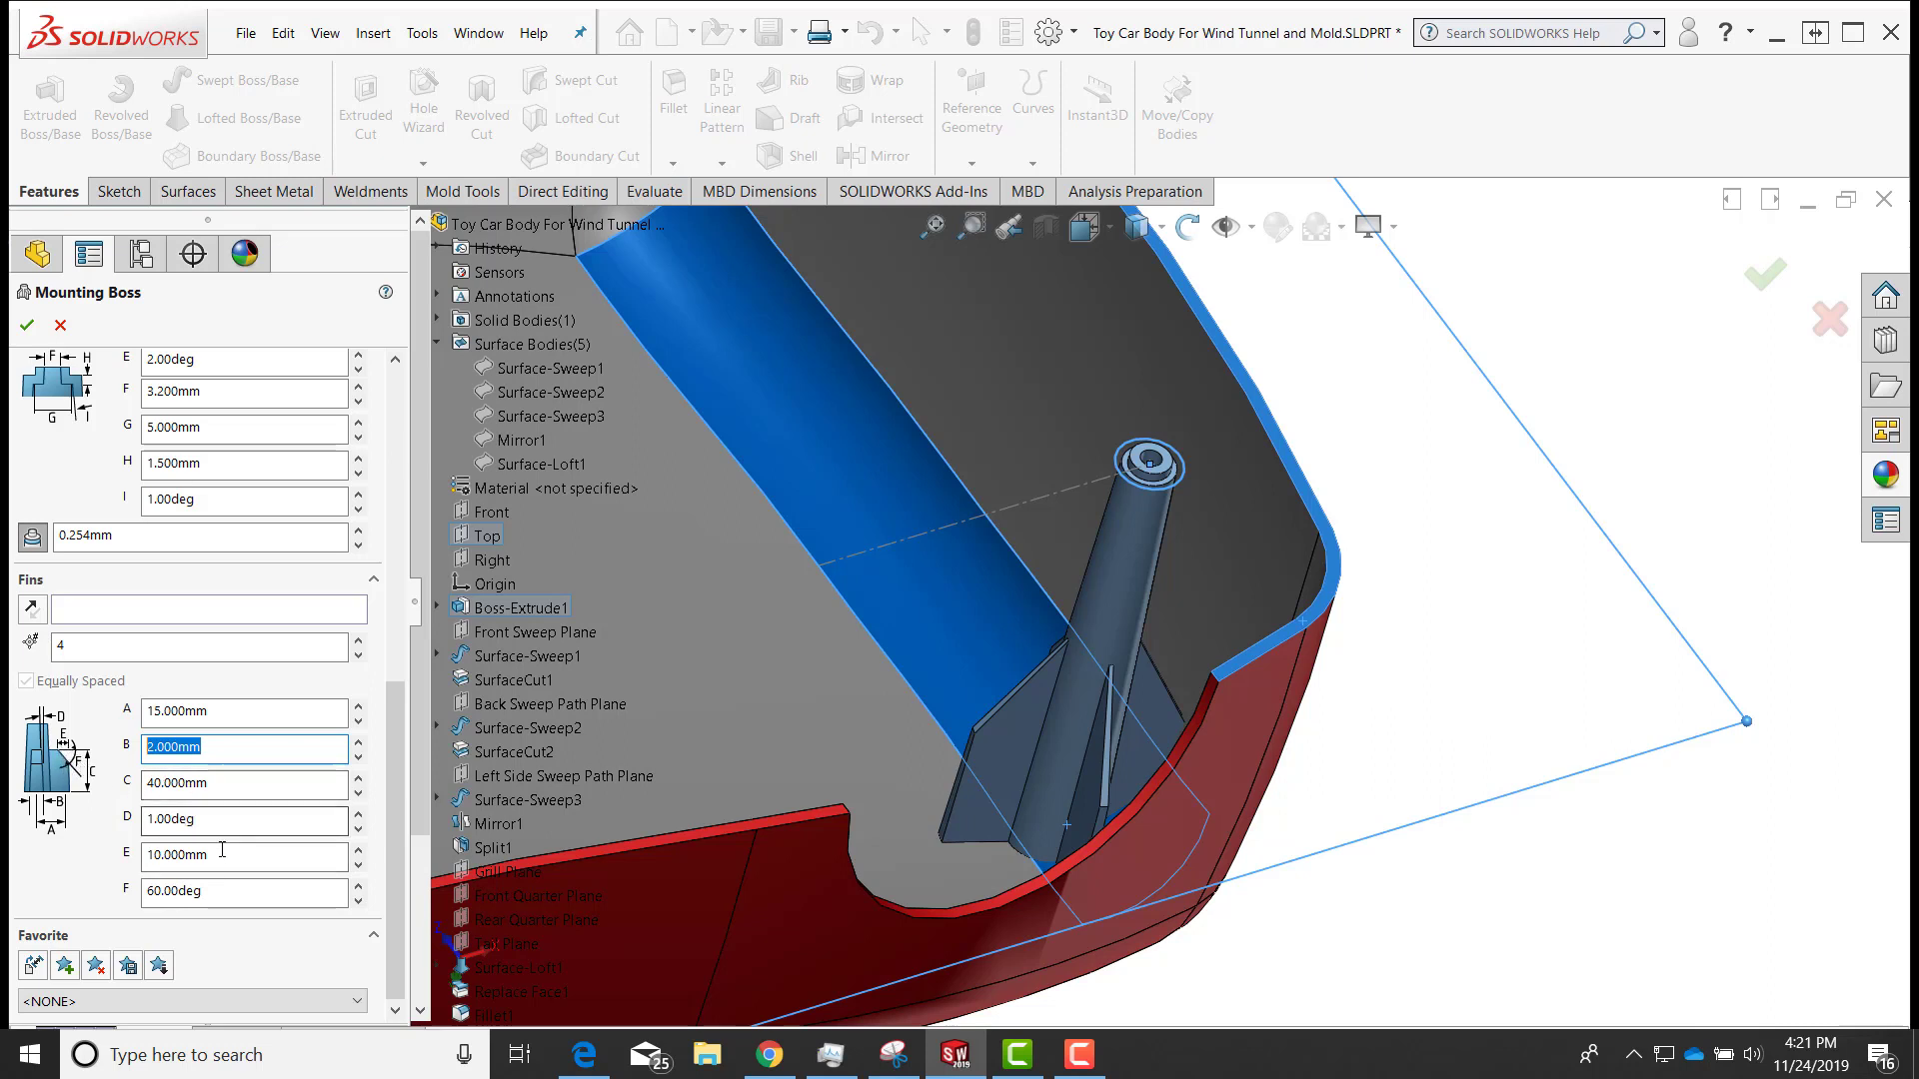
key("Tab")
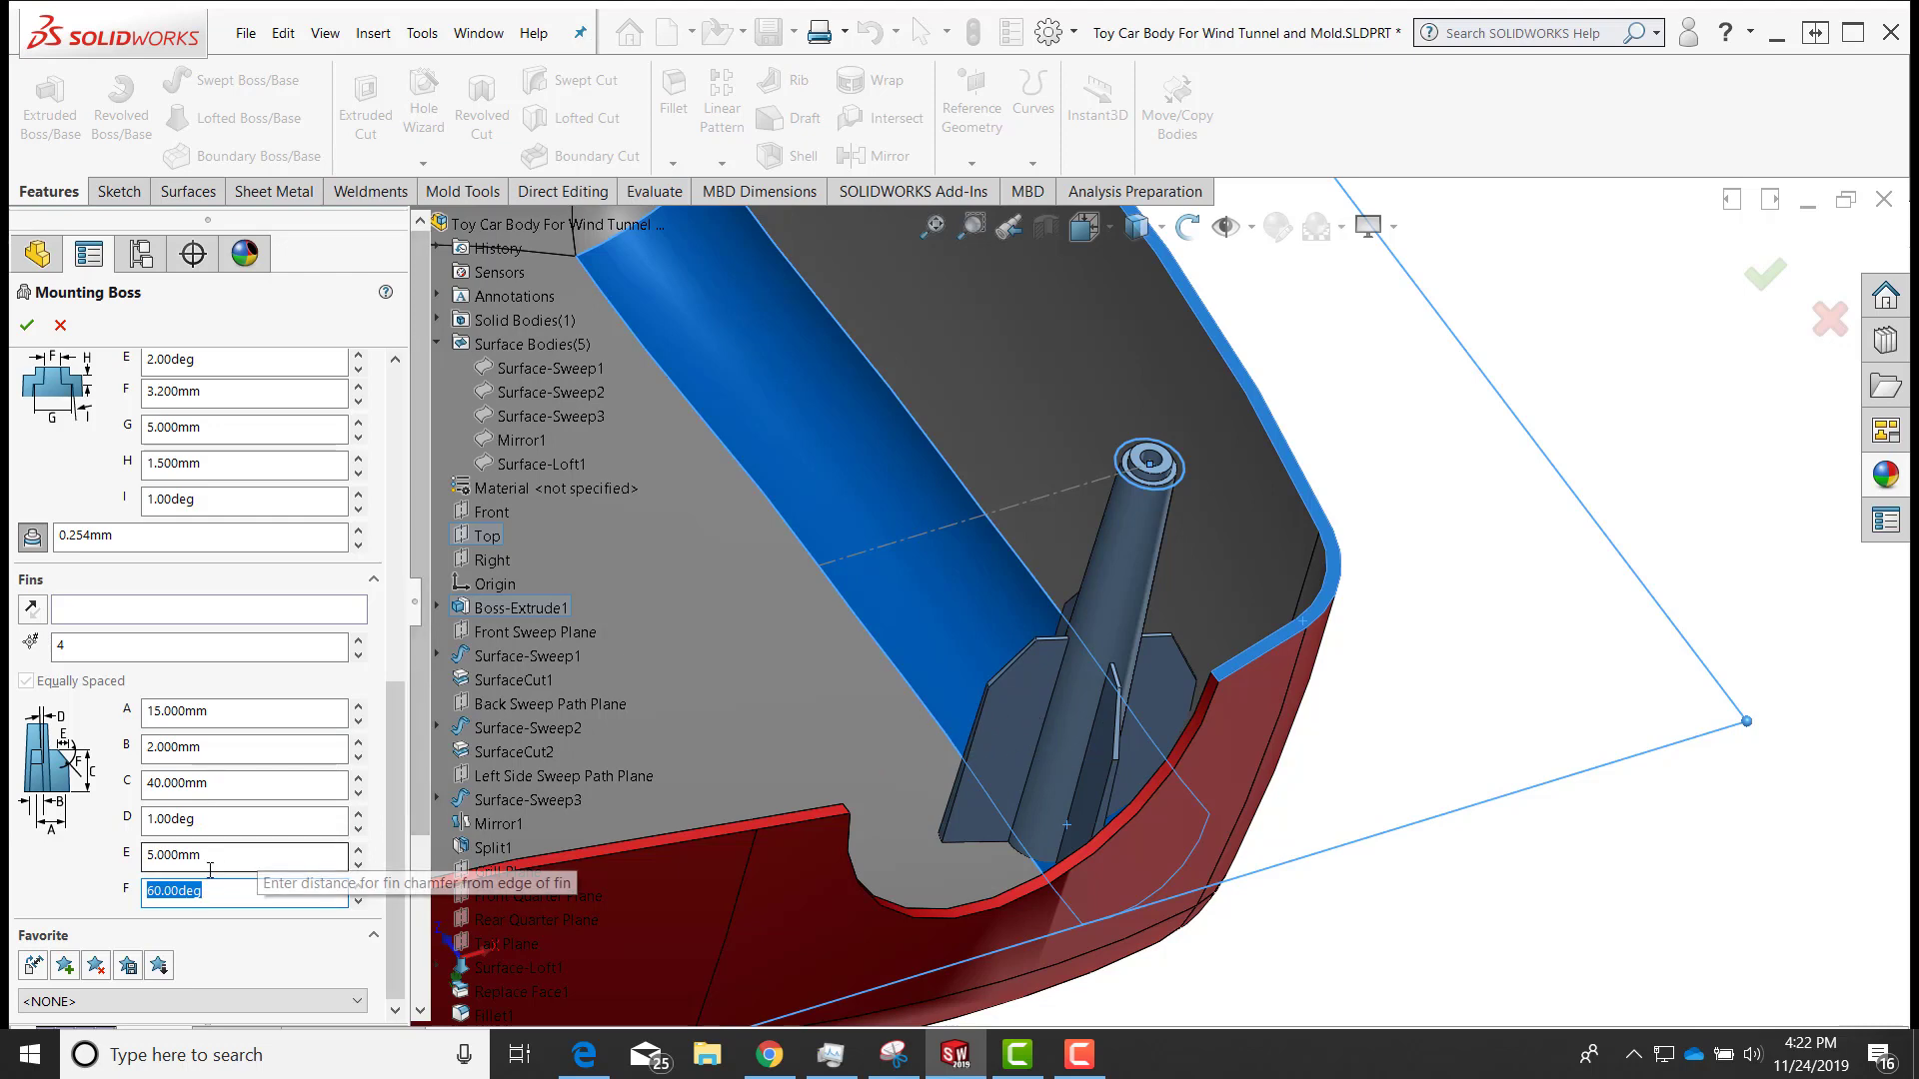
left_click(26, 326)
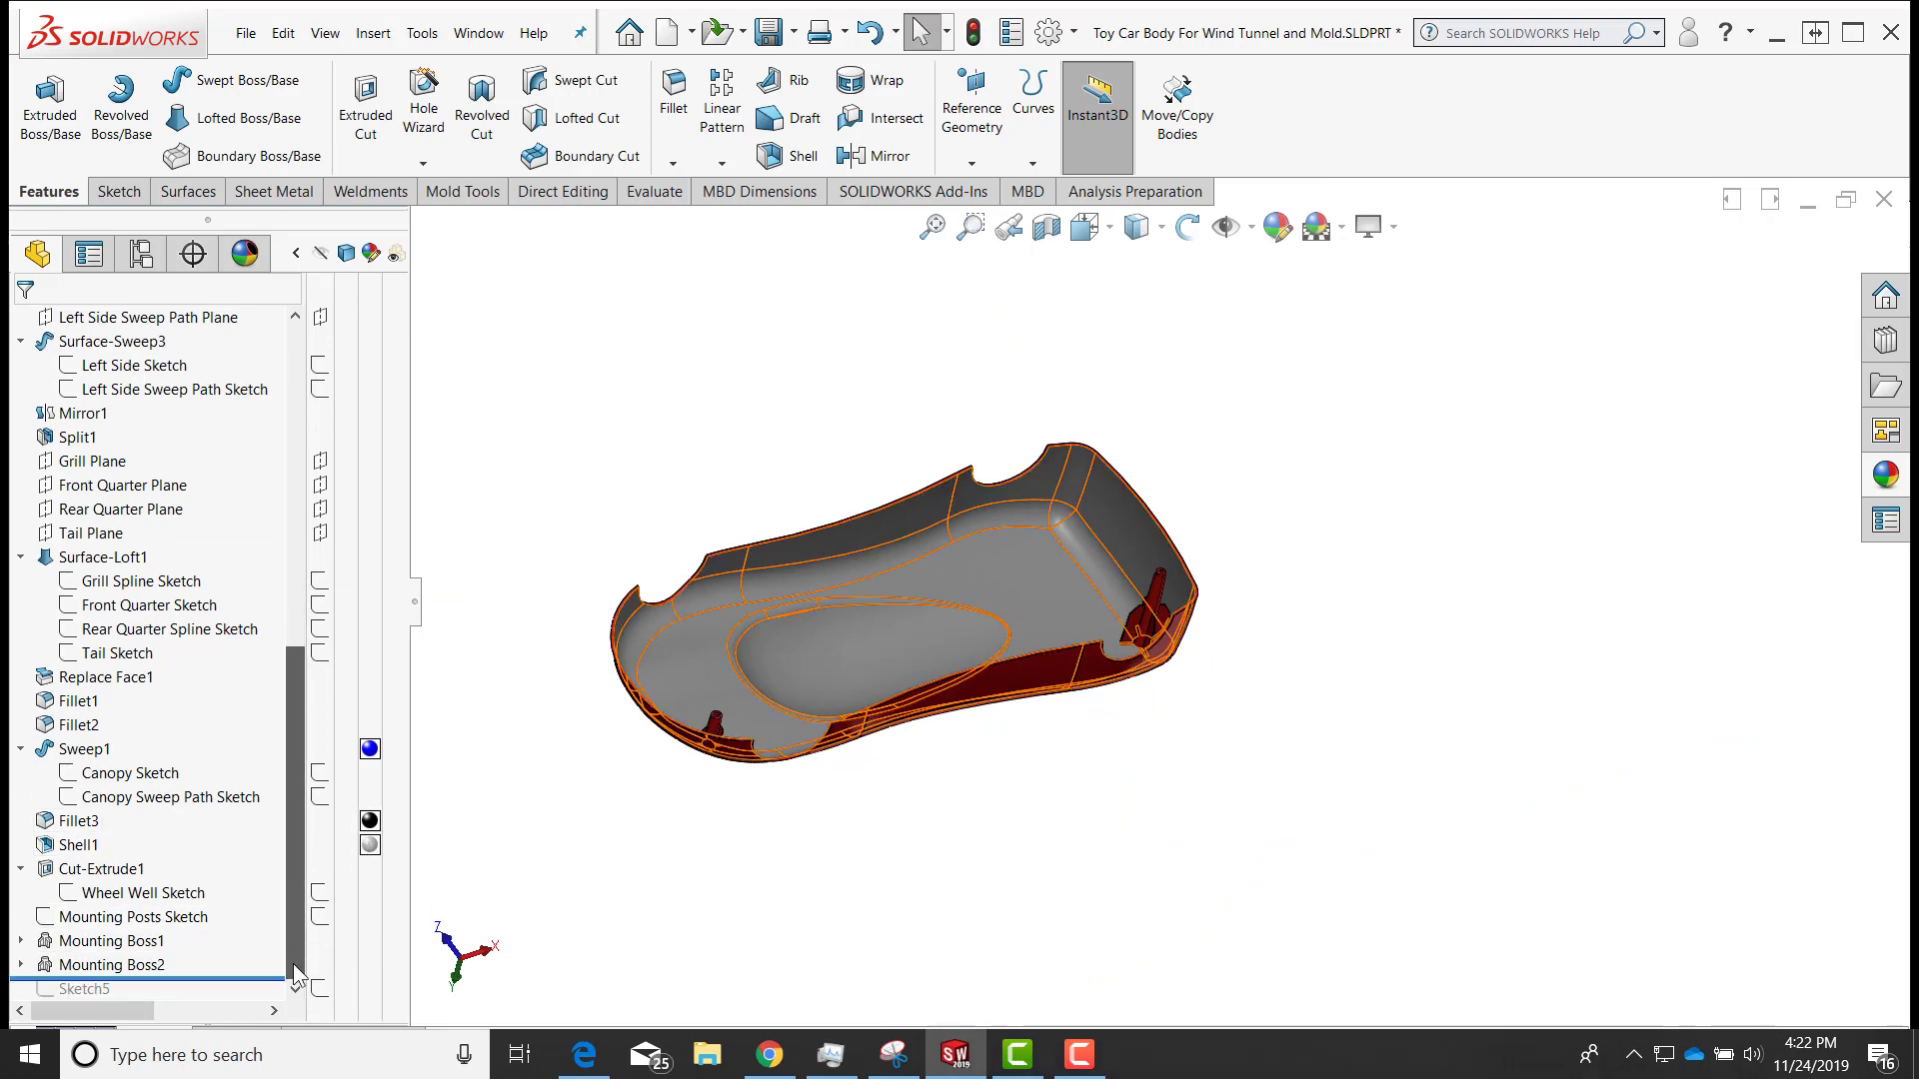
Copy the appearance of Shell1 and paste it onto both mounting bosses
middle_click_drag(512, 705, 556, 737)
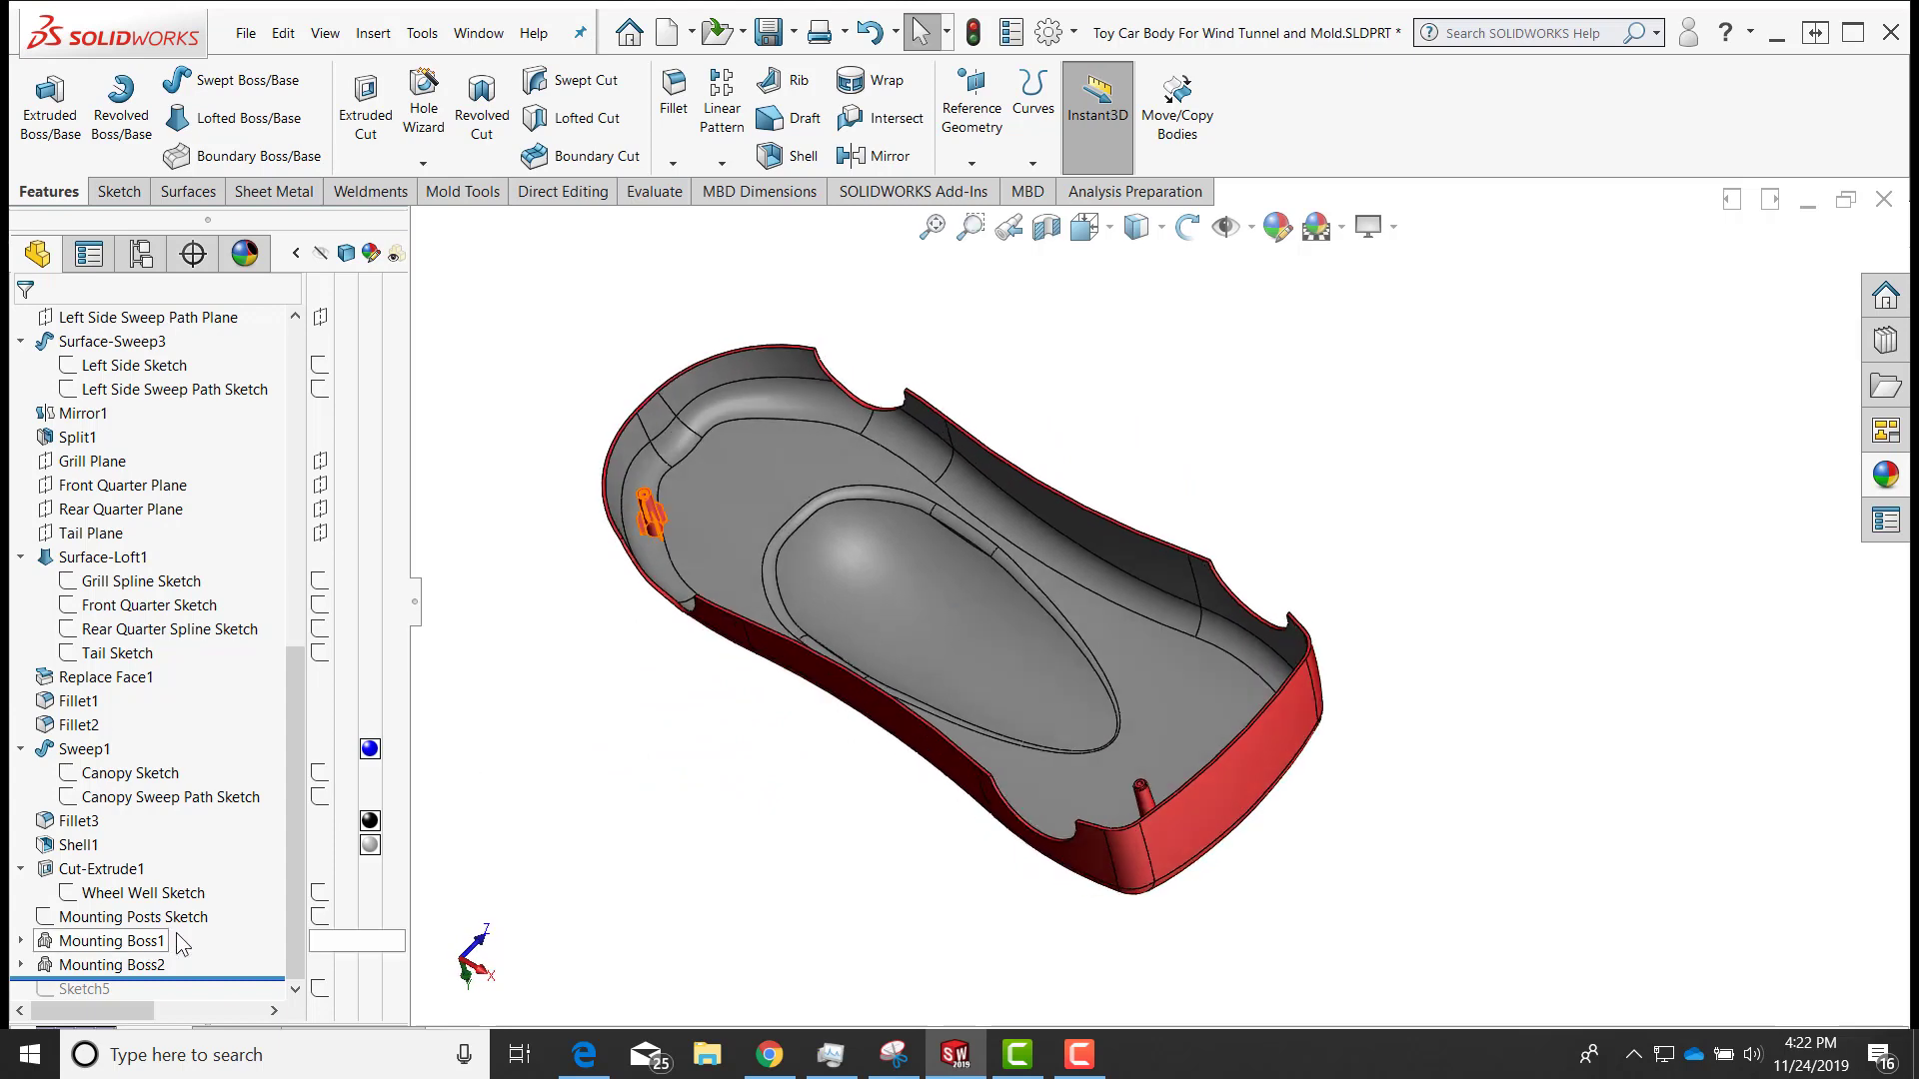
right_click(370, 845)
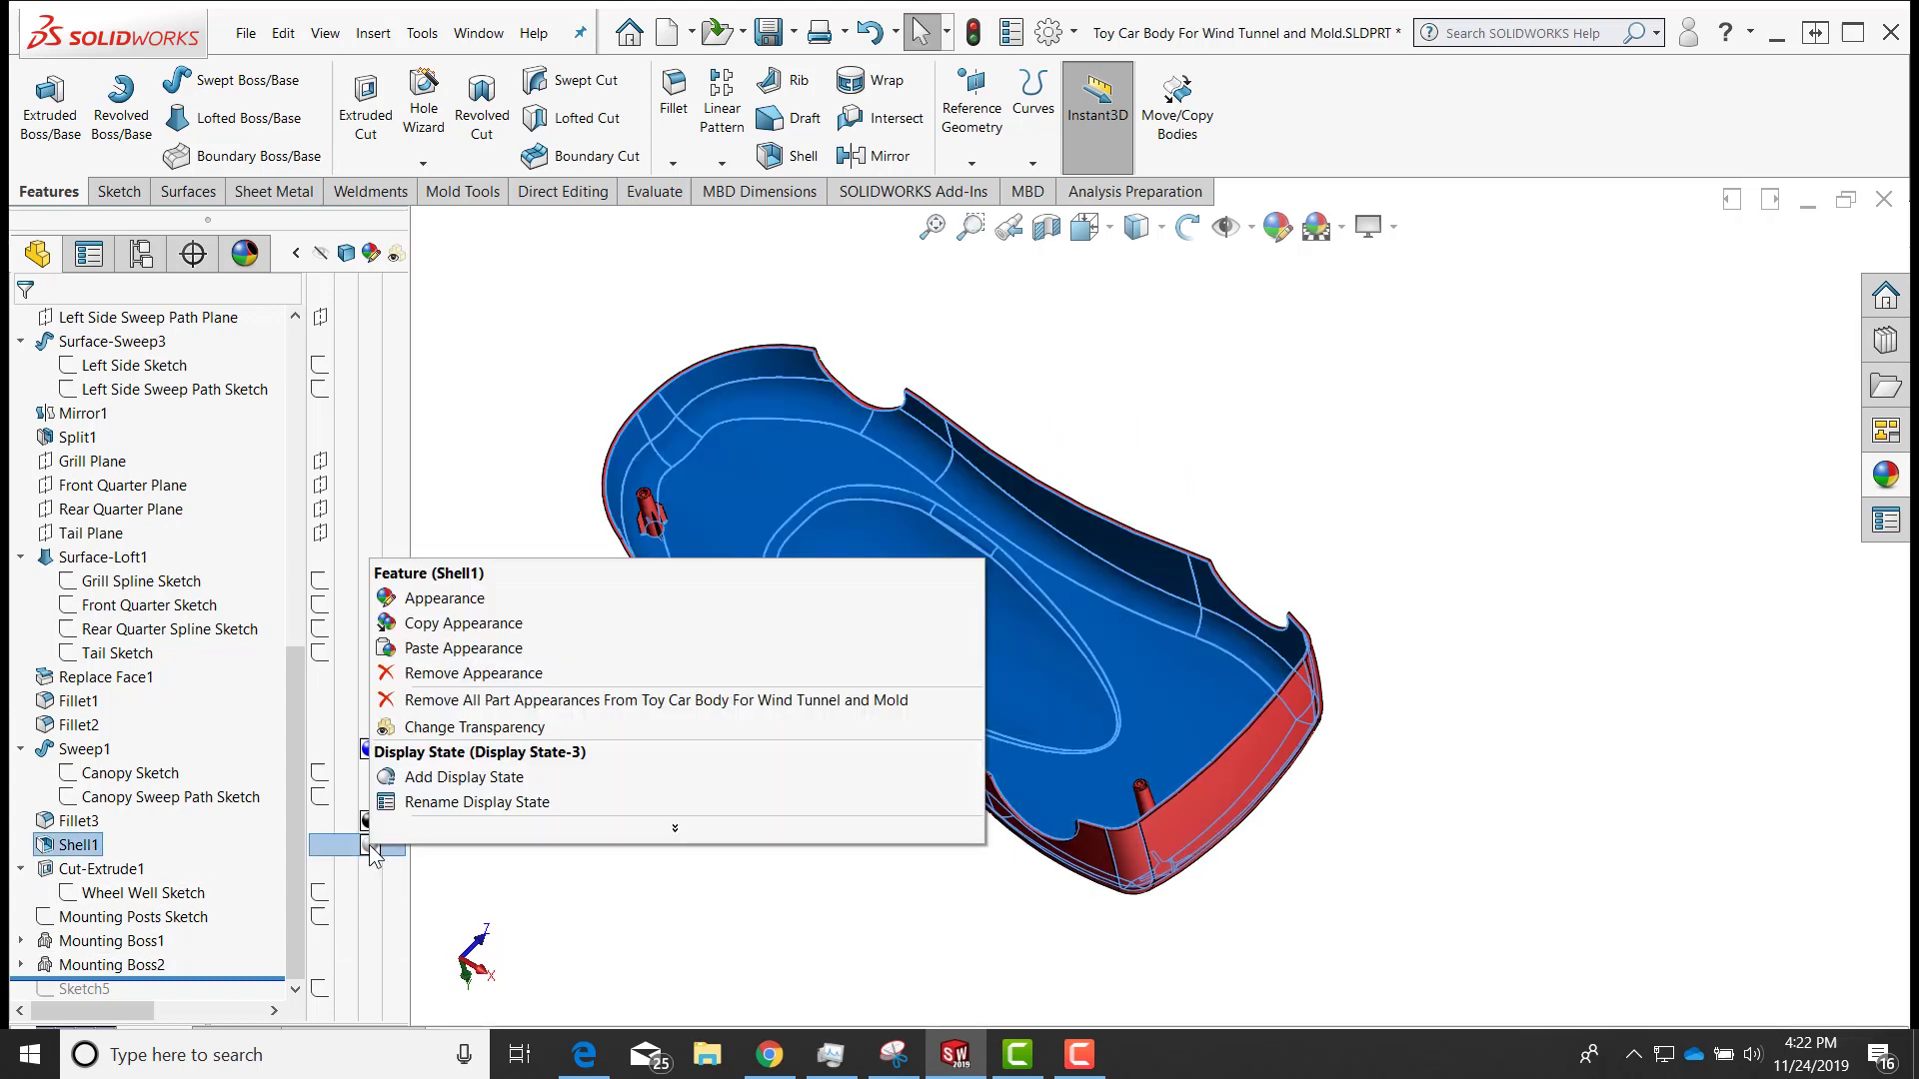
left_click(446, 667)
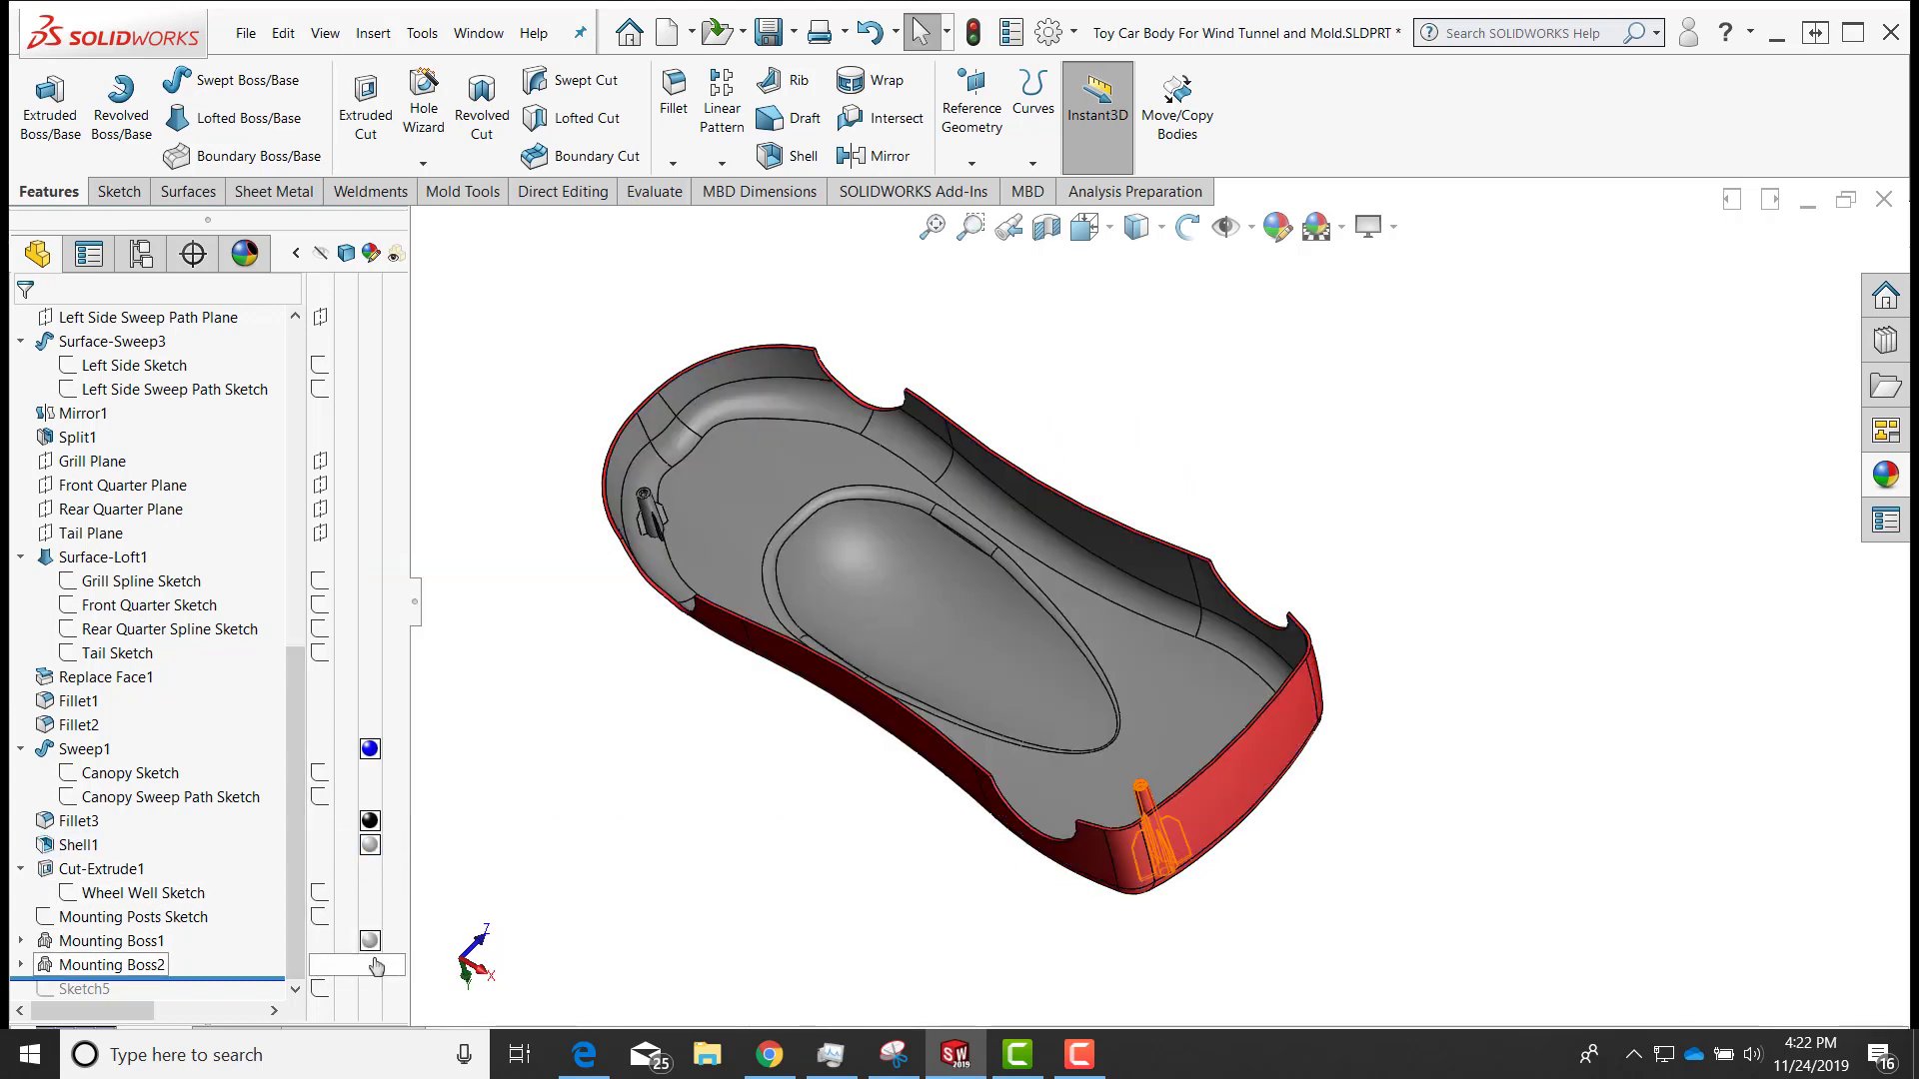
right_click(372, 964)
left_click(446, 789)
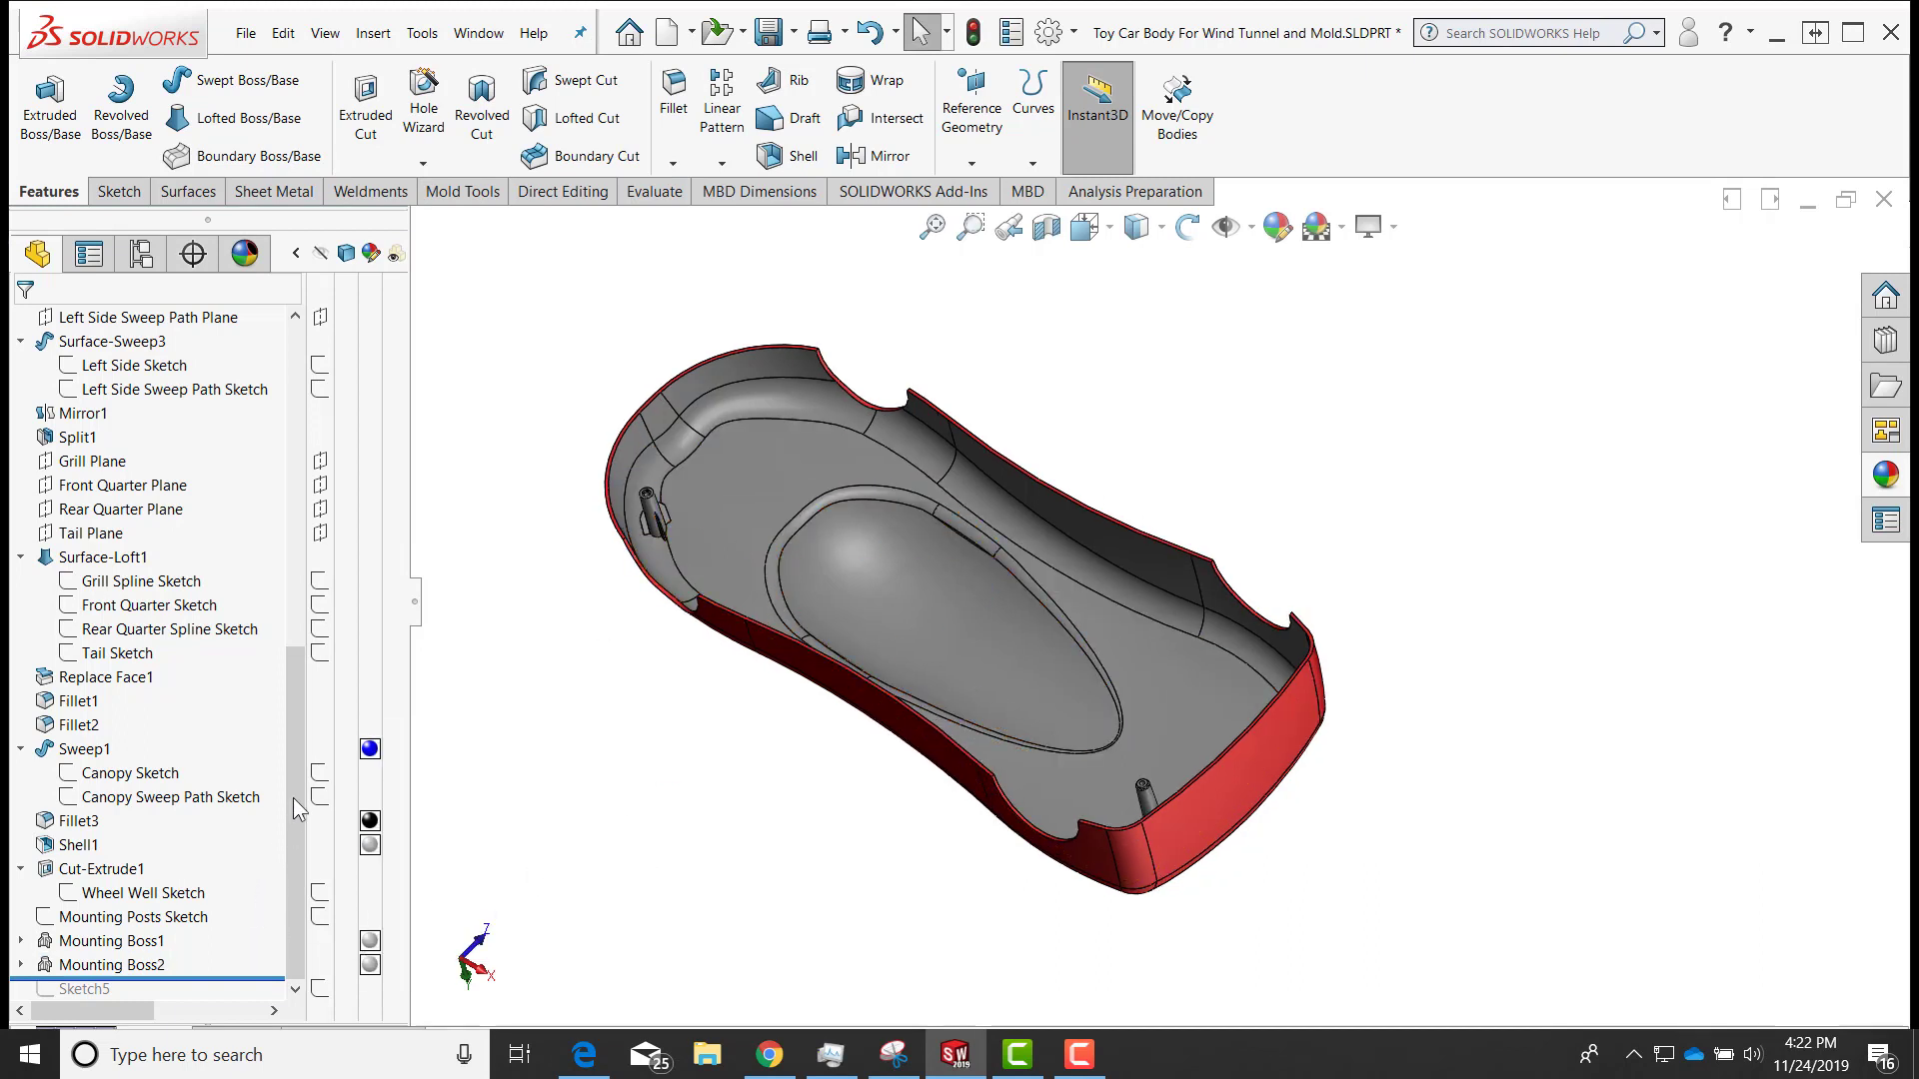
Mirror Mounting Boss1 and Mounting Boss2 across the Front plane
left_click(880, 156)
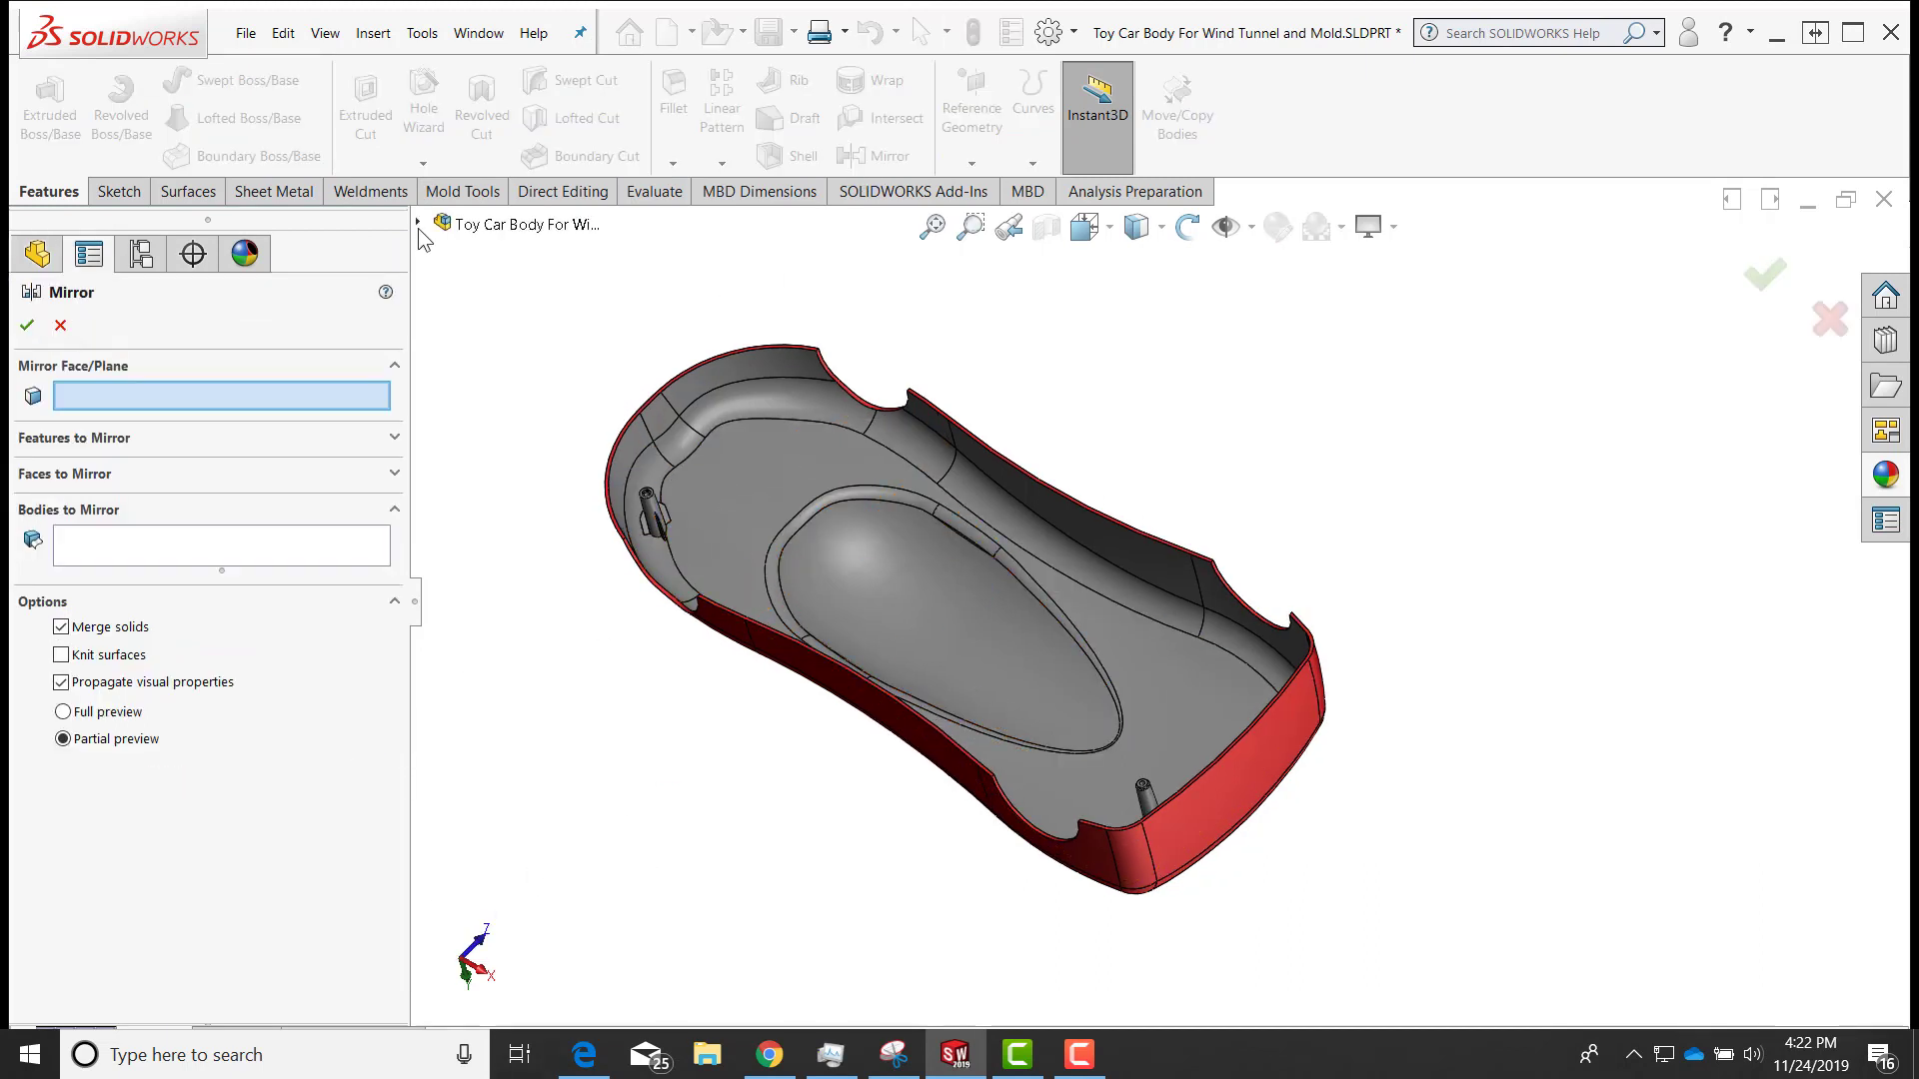
left_click(418, 222)
left_click(517, 392)
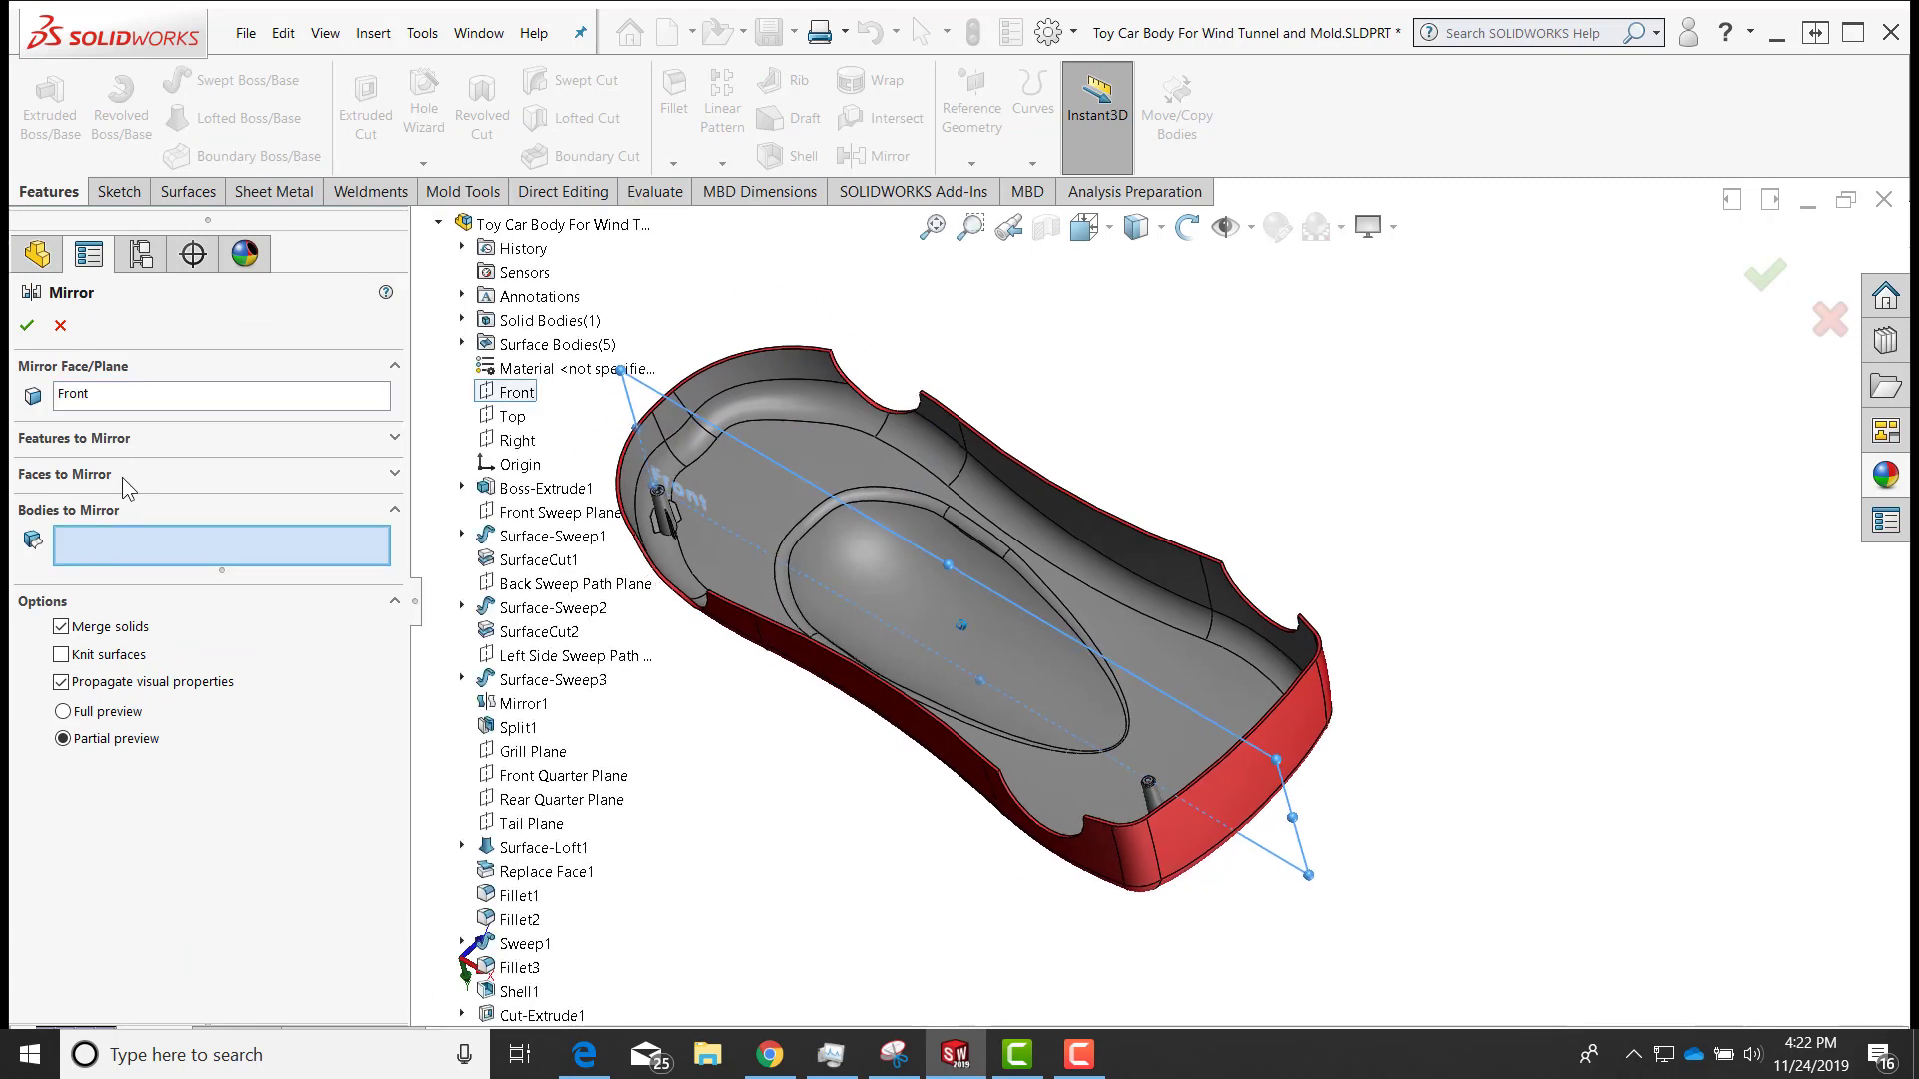
left_click(128, 438)
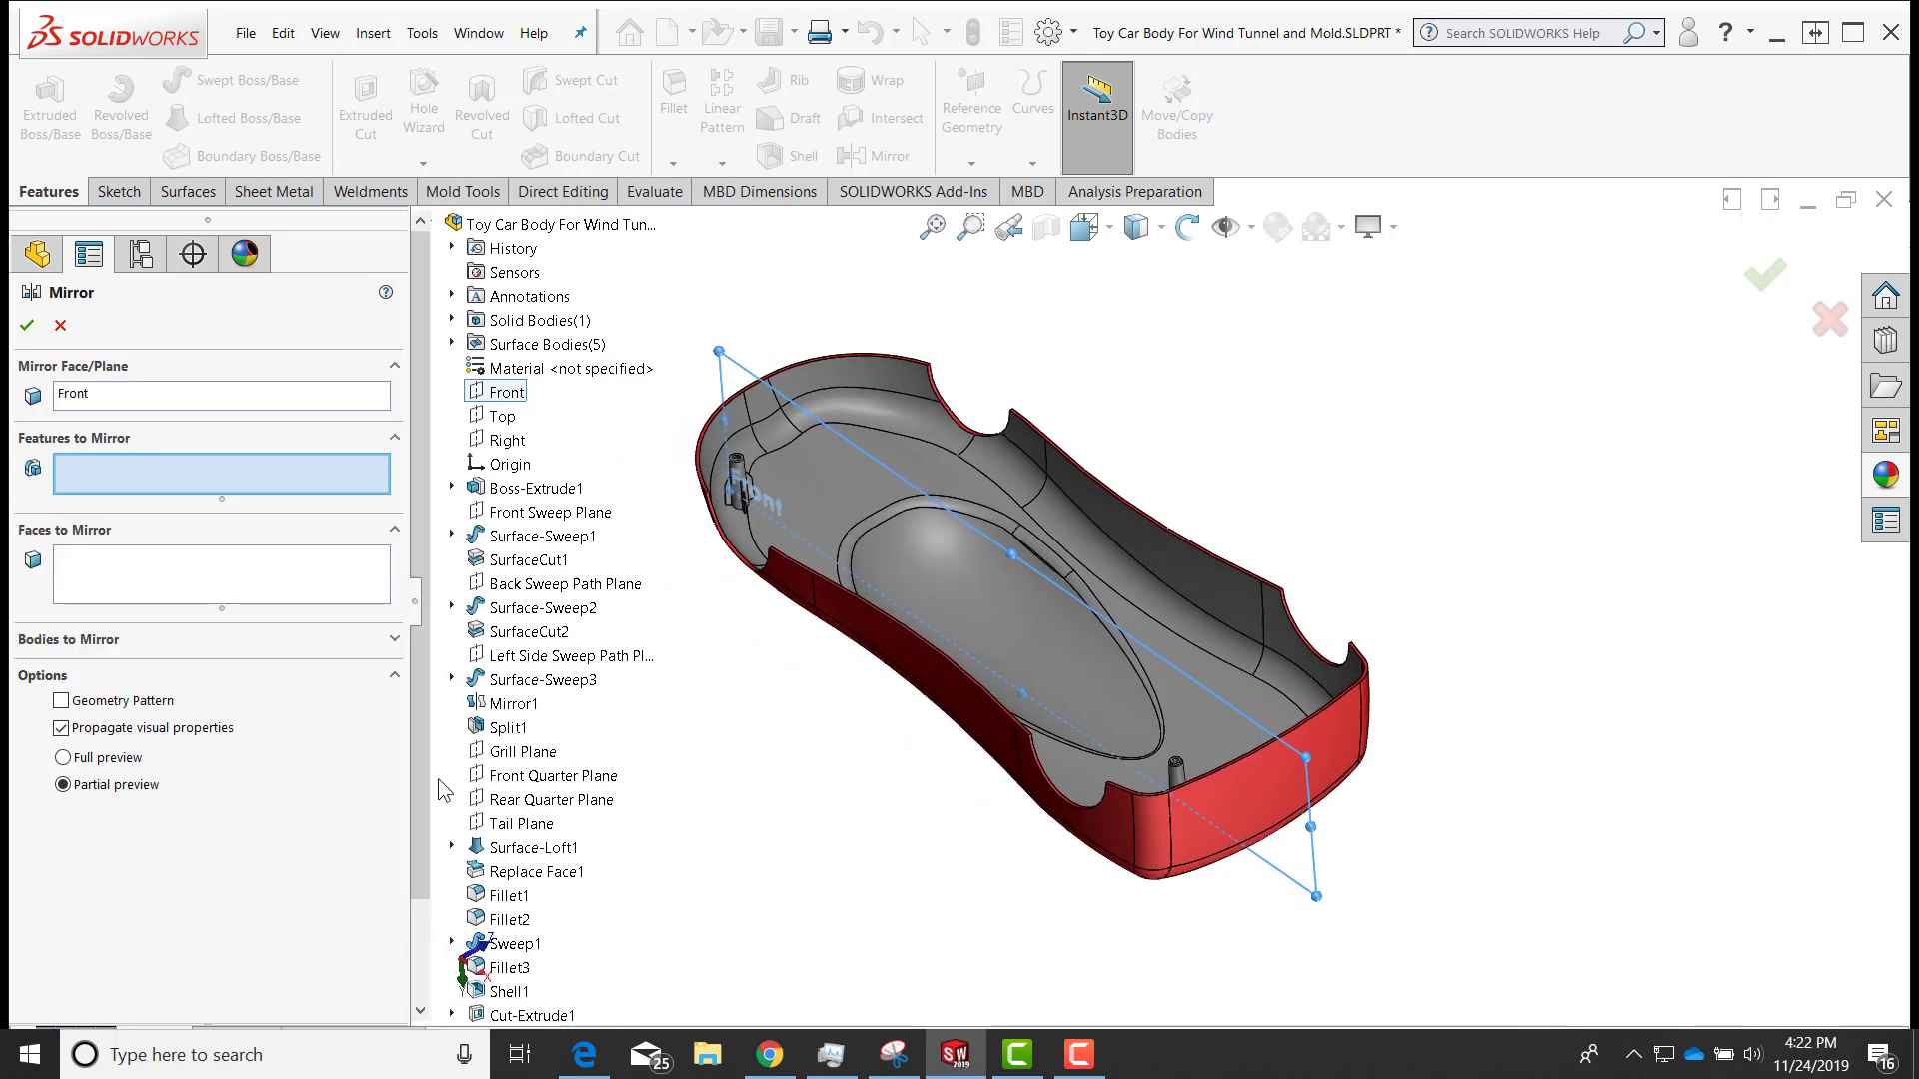
scroll(444, 790, "down", 2)
left_click(541, 943)
left_click(542, 968)
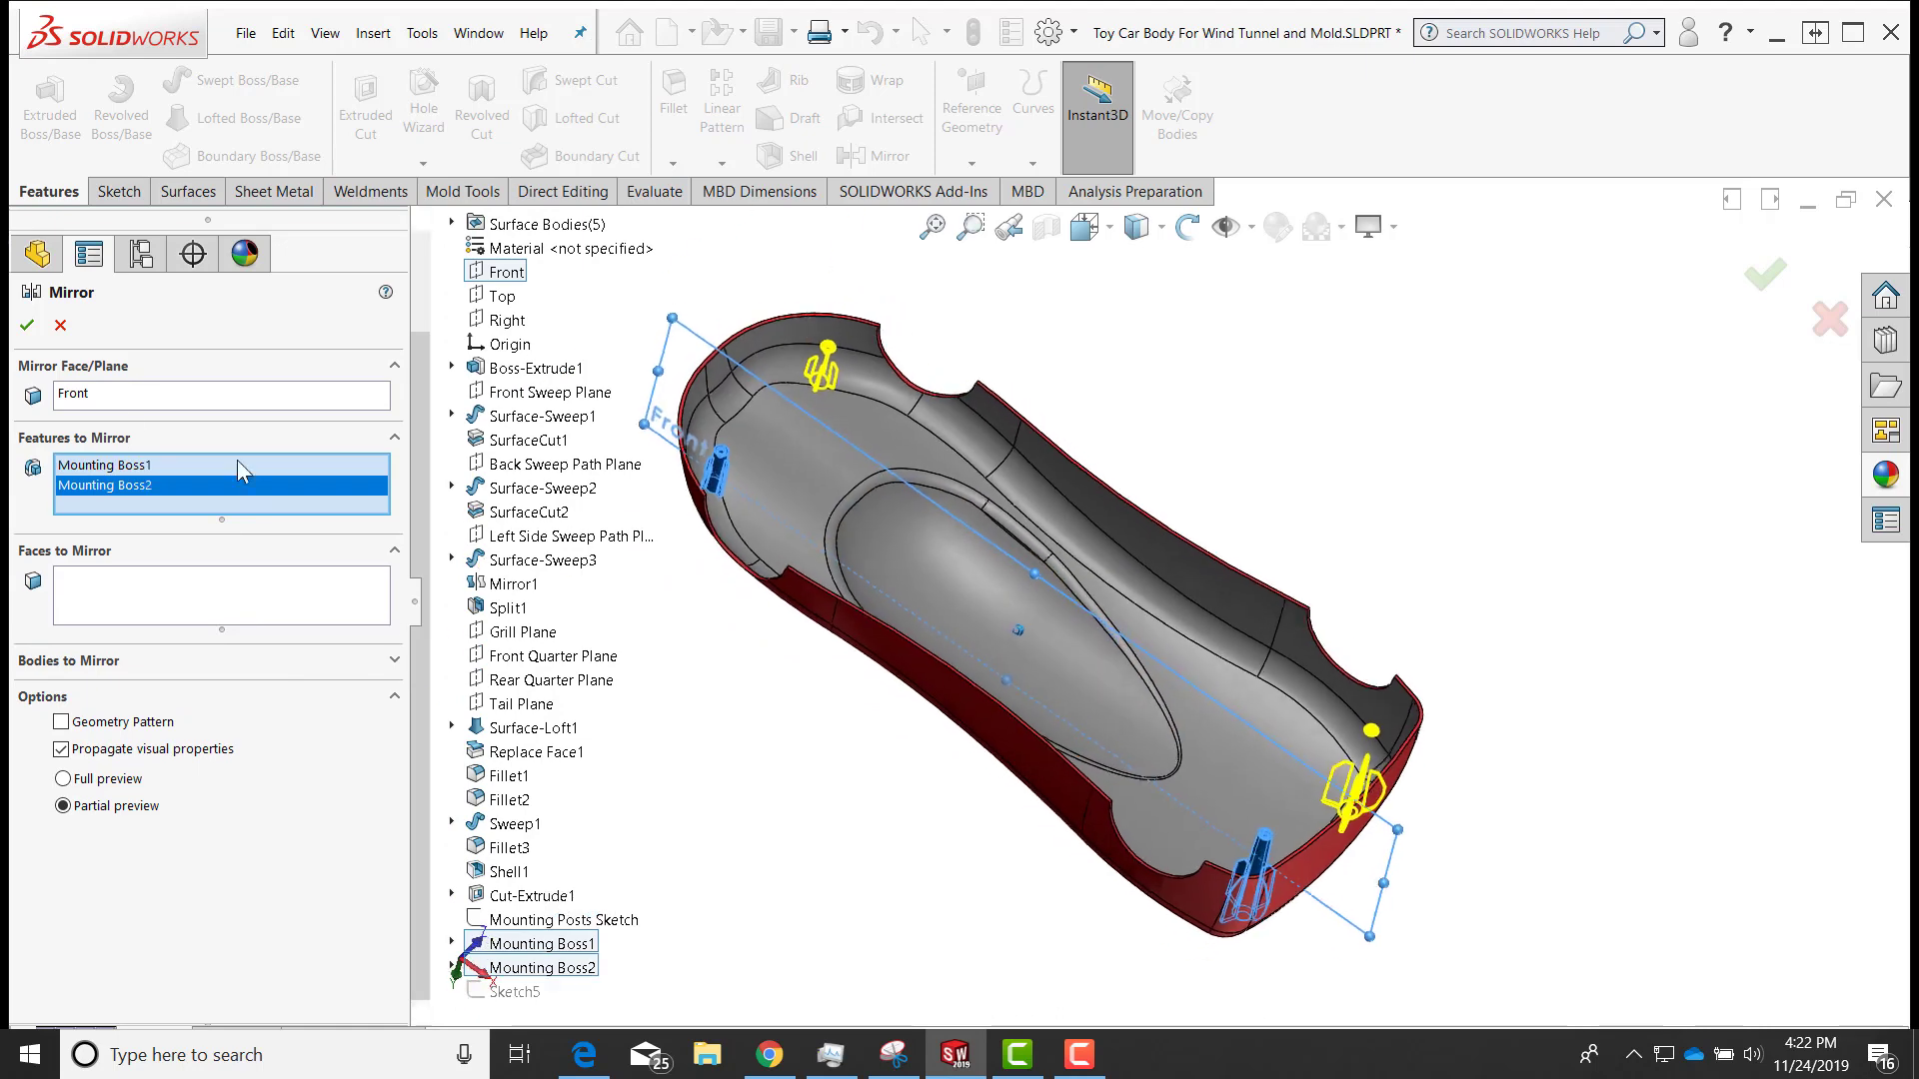
left_click(27, 325)
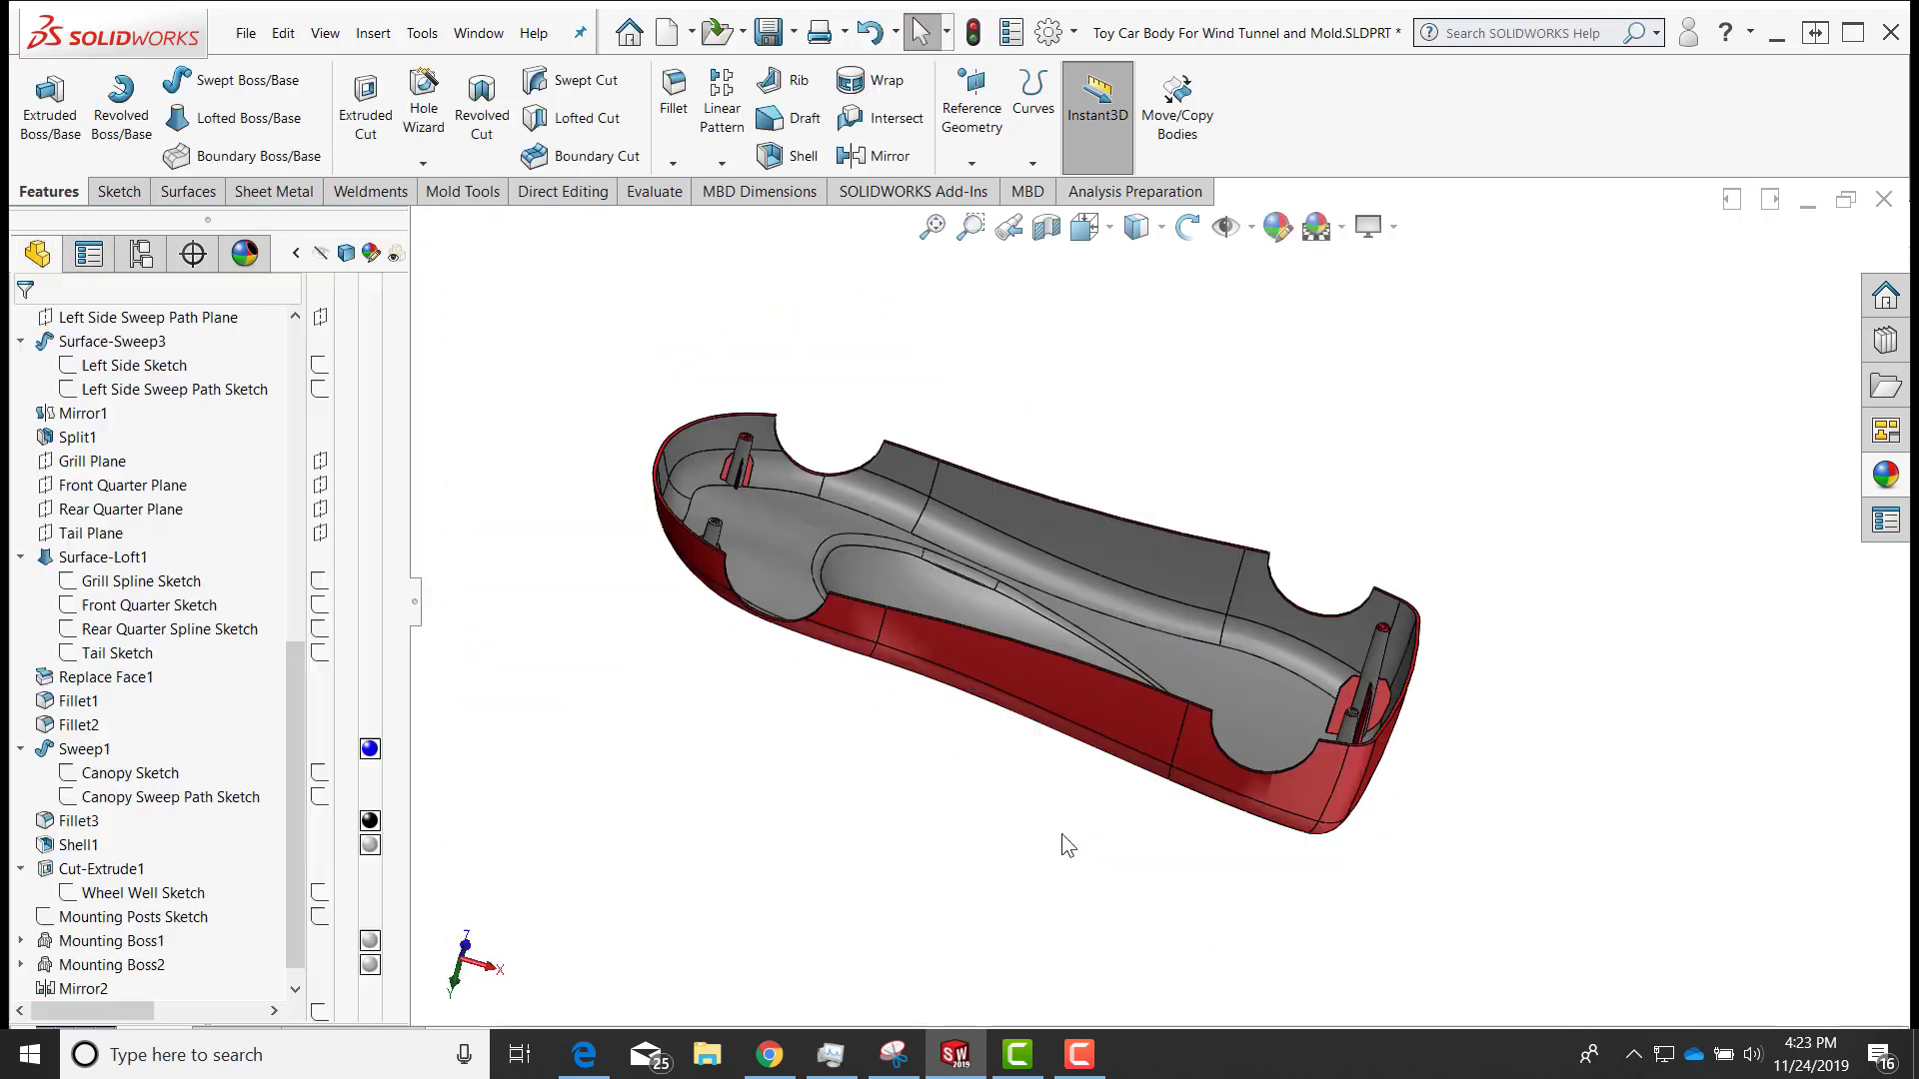
Copy the appearance of Mounting Boss2 and paste it onto the mirrored bosses, Mirror2
middle_click_drag(1062, 834, 1249, 829)
left_click_drag(296, 840, 296, 936)
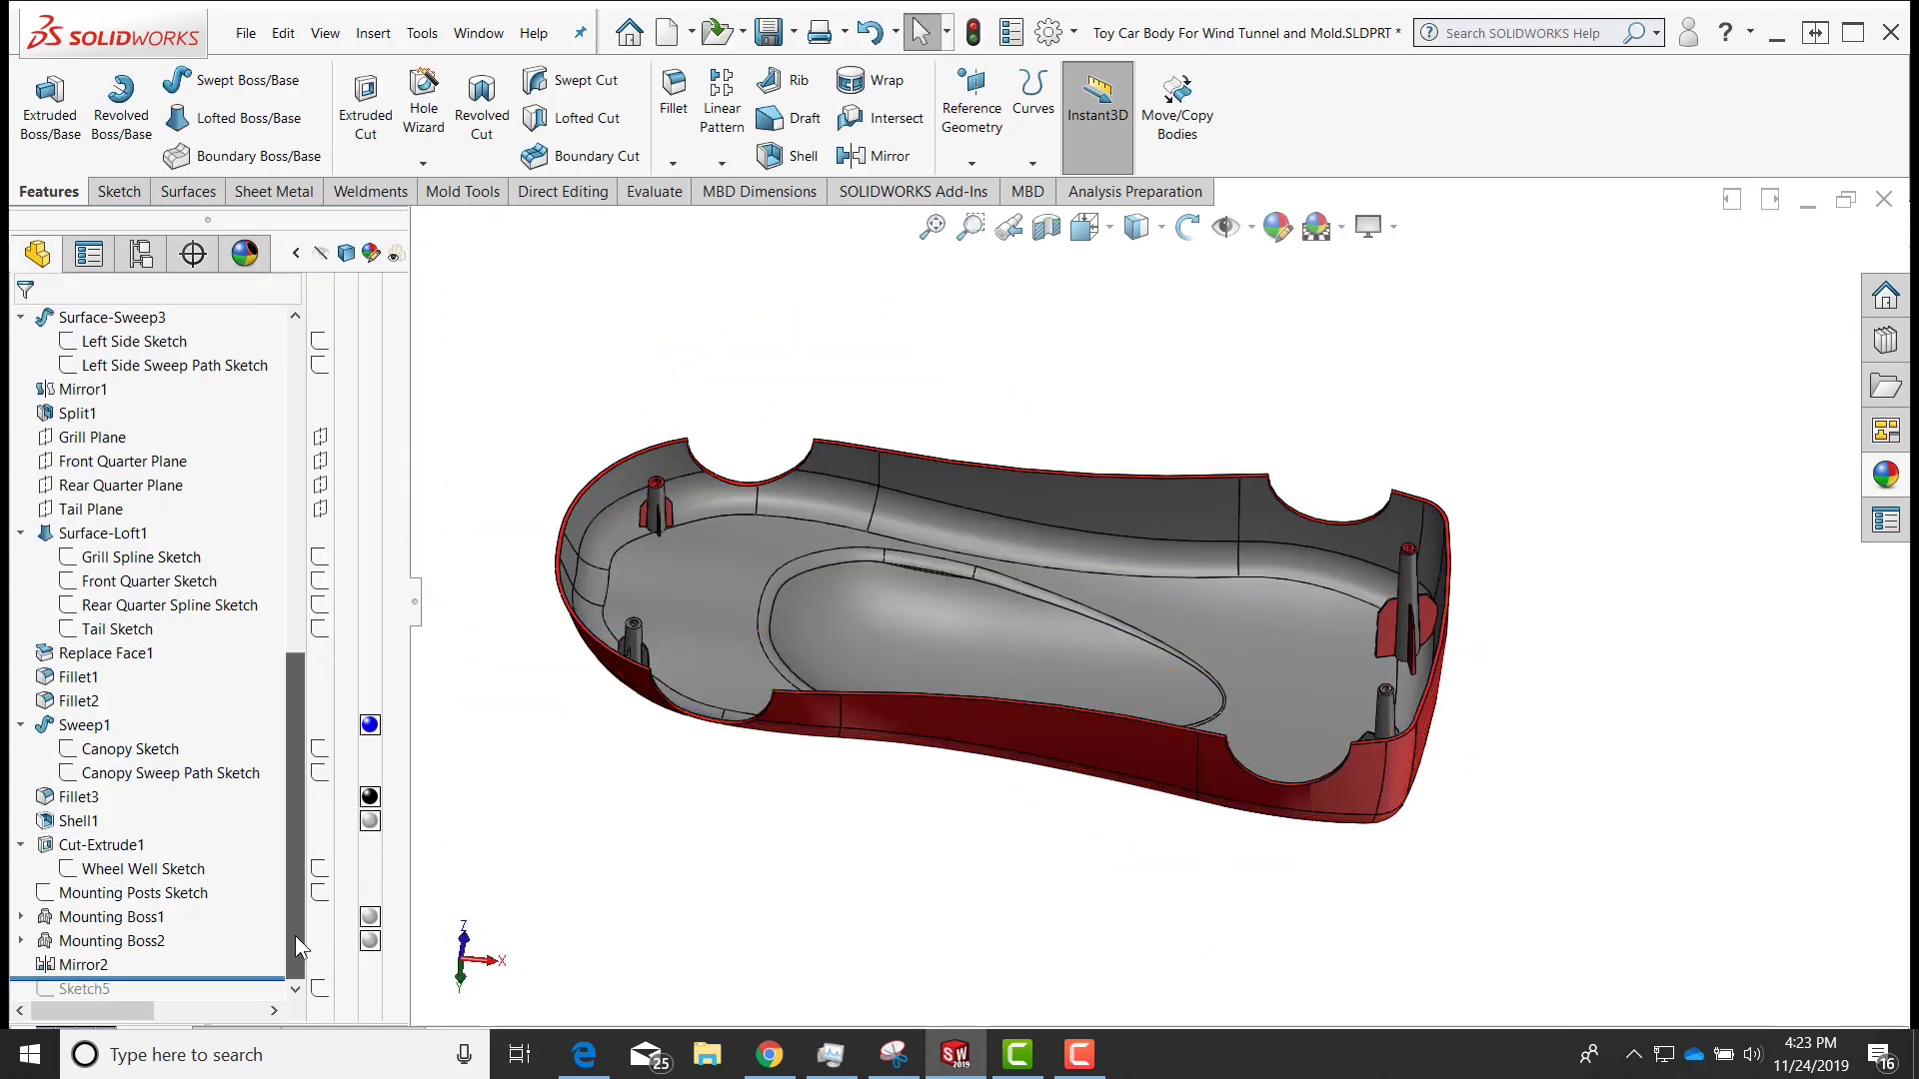
right_click(370, 941)
left_click(420, 715)
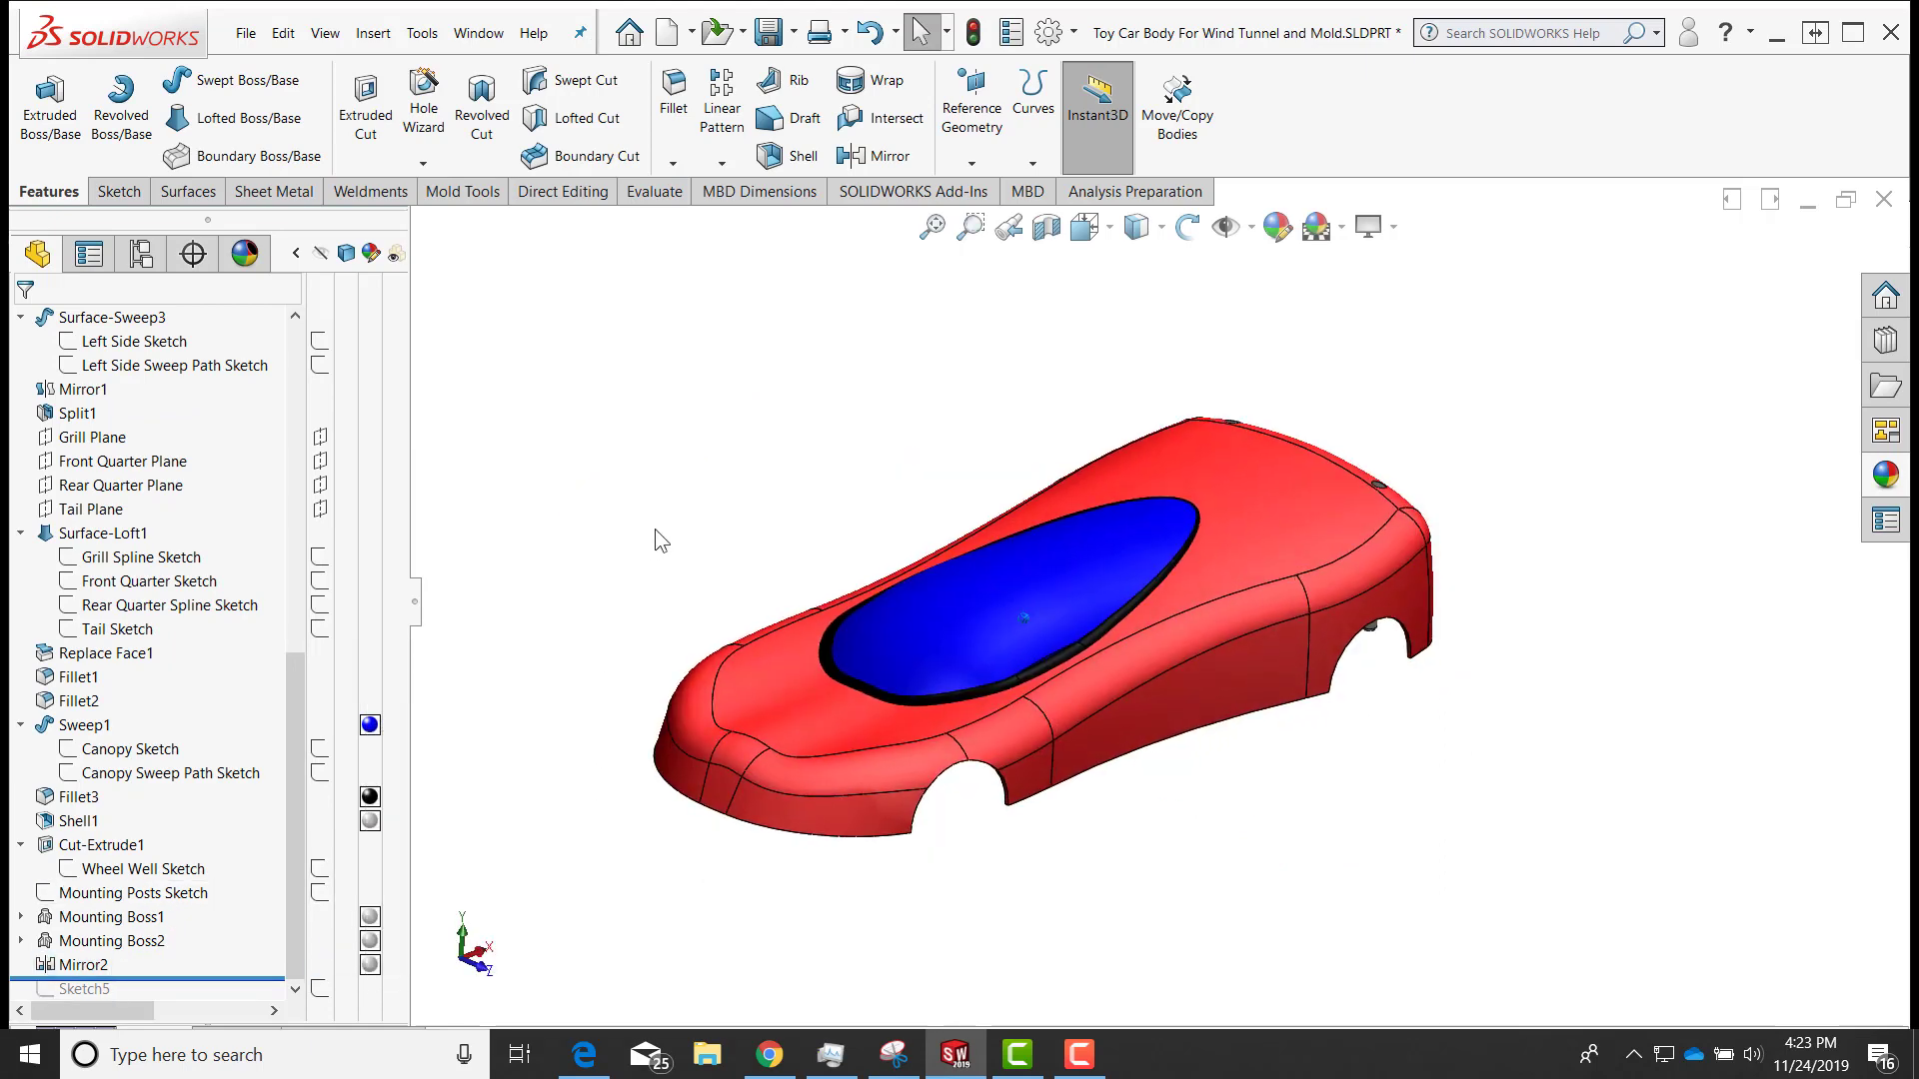
Edit the rear mounting boss, Mounting Boss2, so the rear bosses do not poke through the outer surface, and inspect the car body
scroll(951, 604, "down", 3)
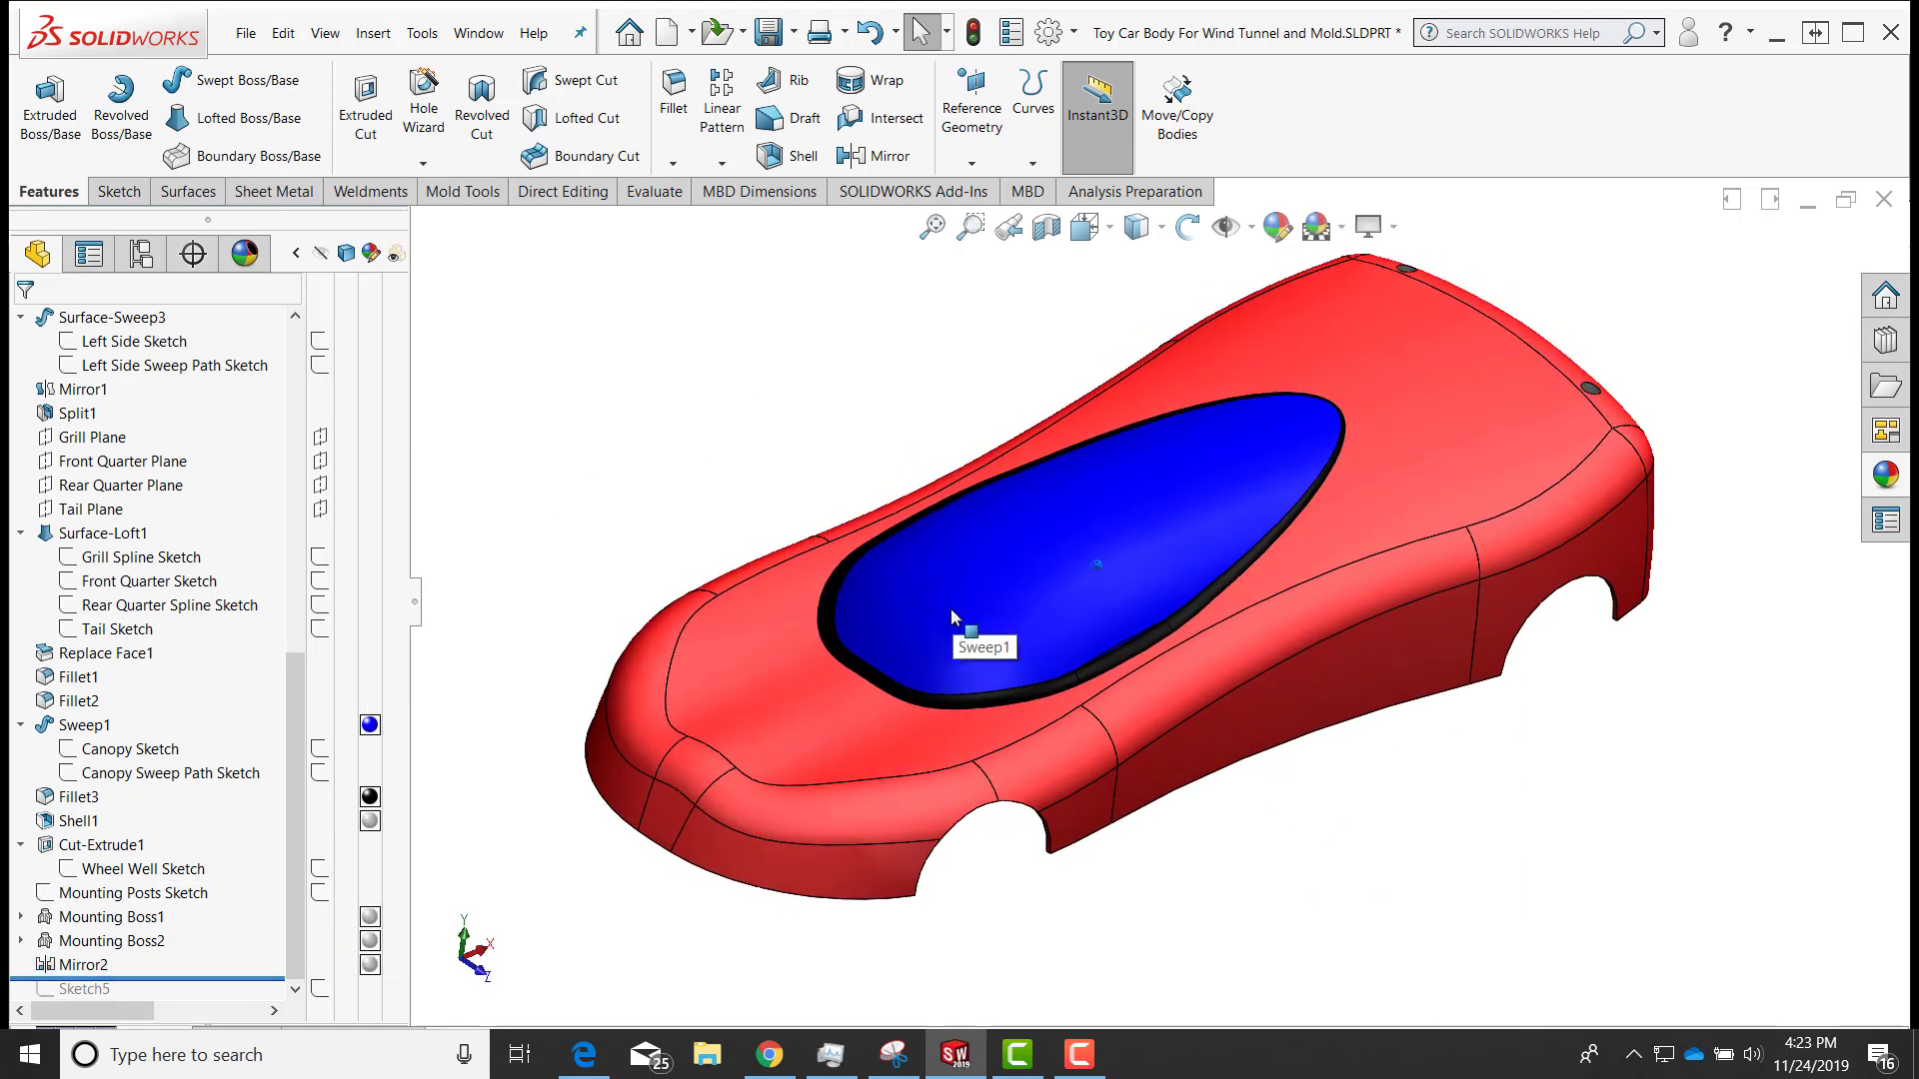
scroll(1550, 626, "up", 1)
middle_click_drag(1701, 544, 1569, 721)
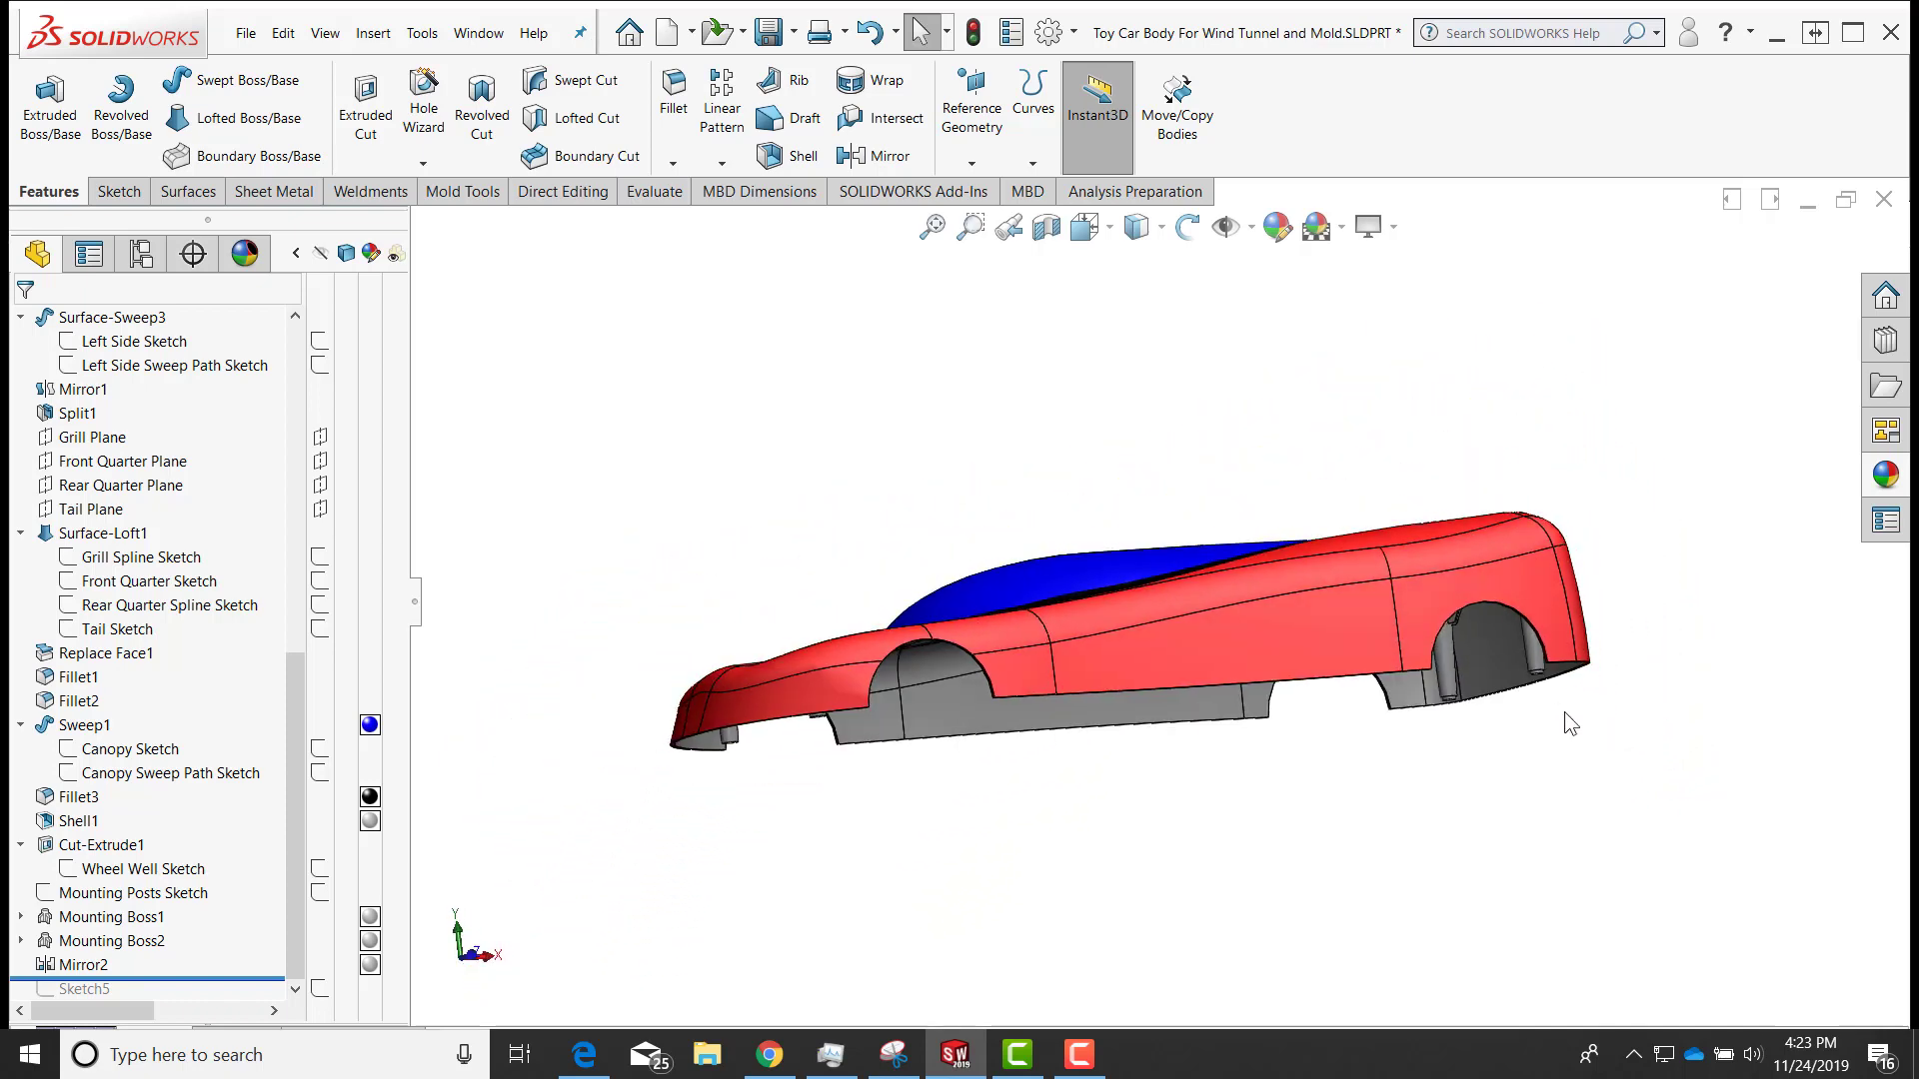
middle_click_drag(663, 868, 240, 937)
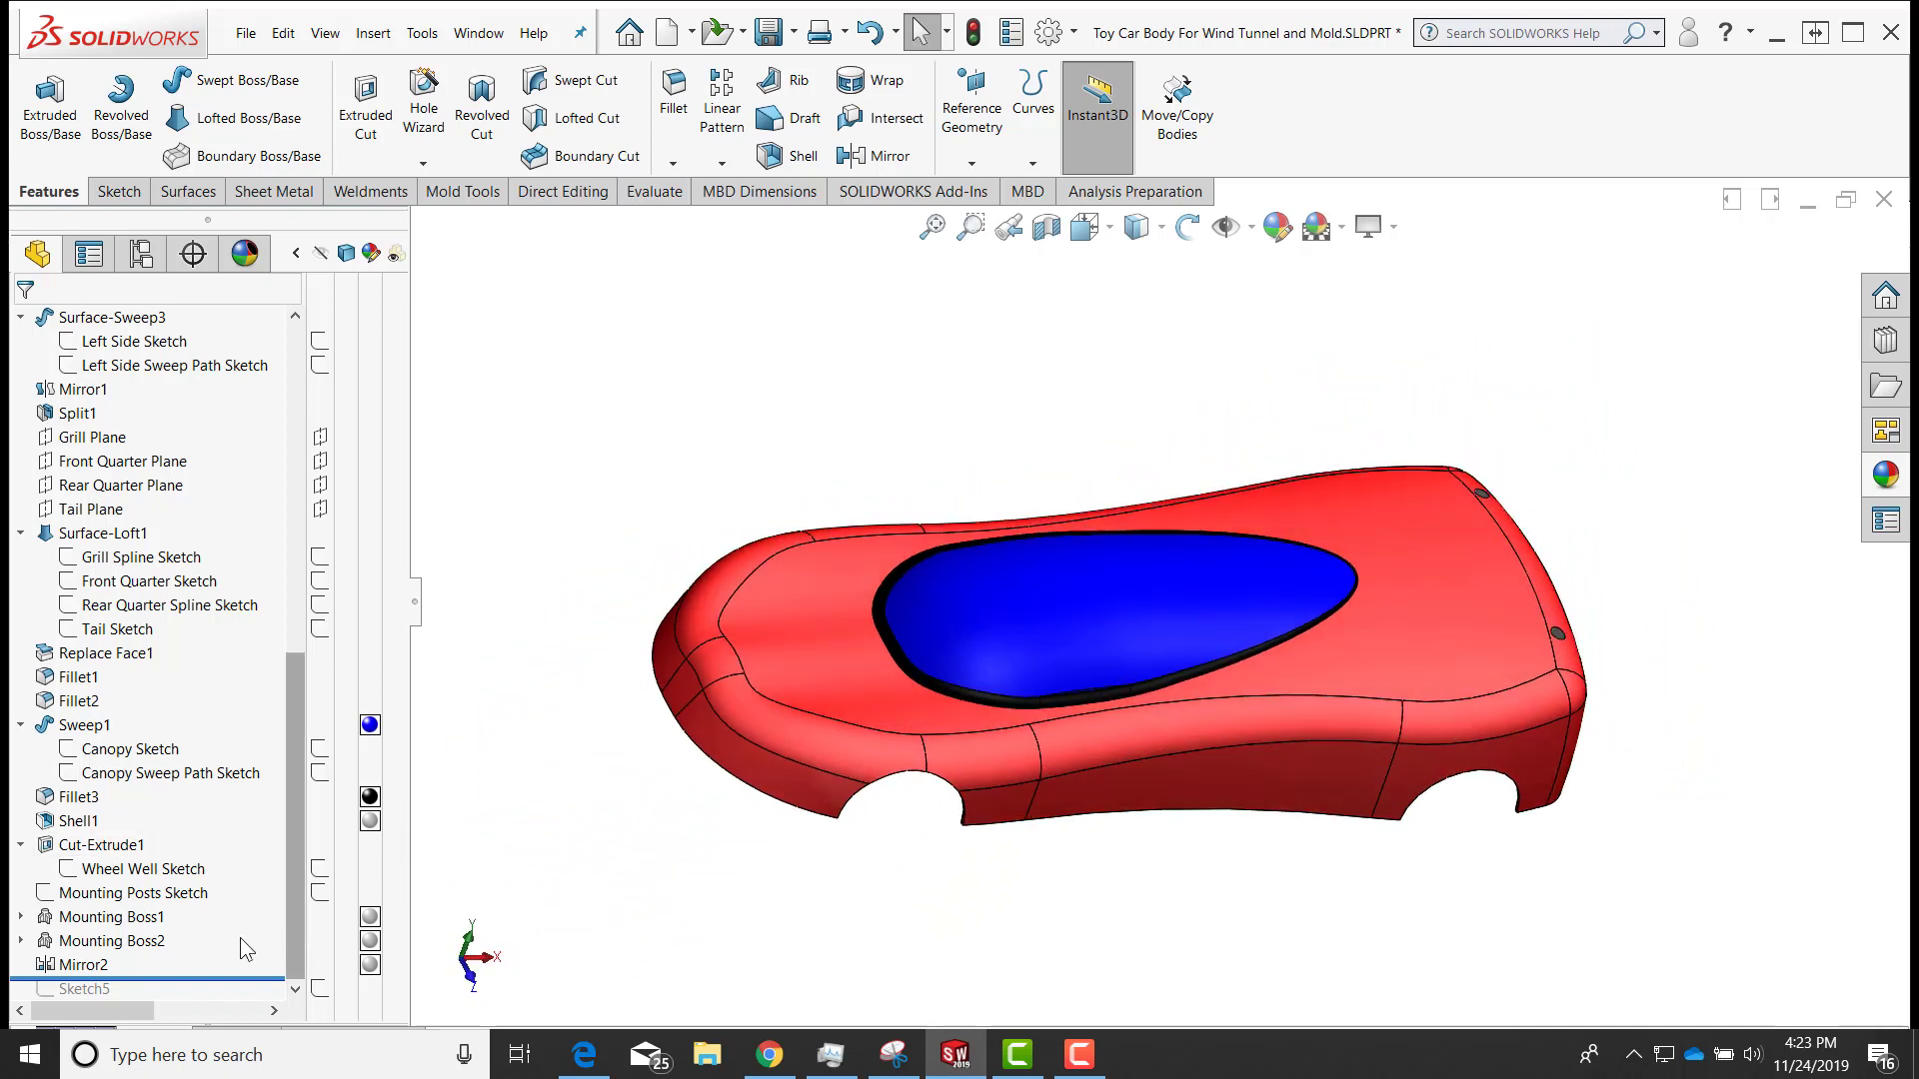
right_click(100, 944)
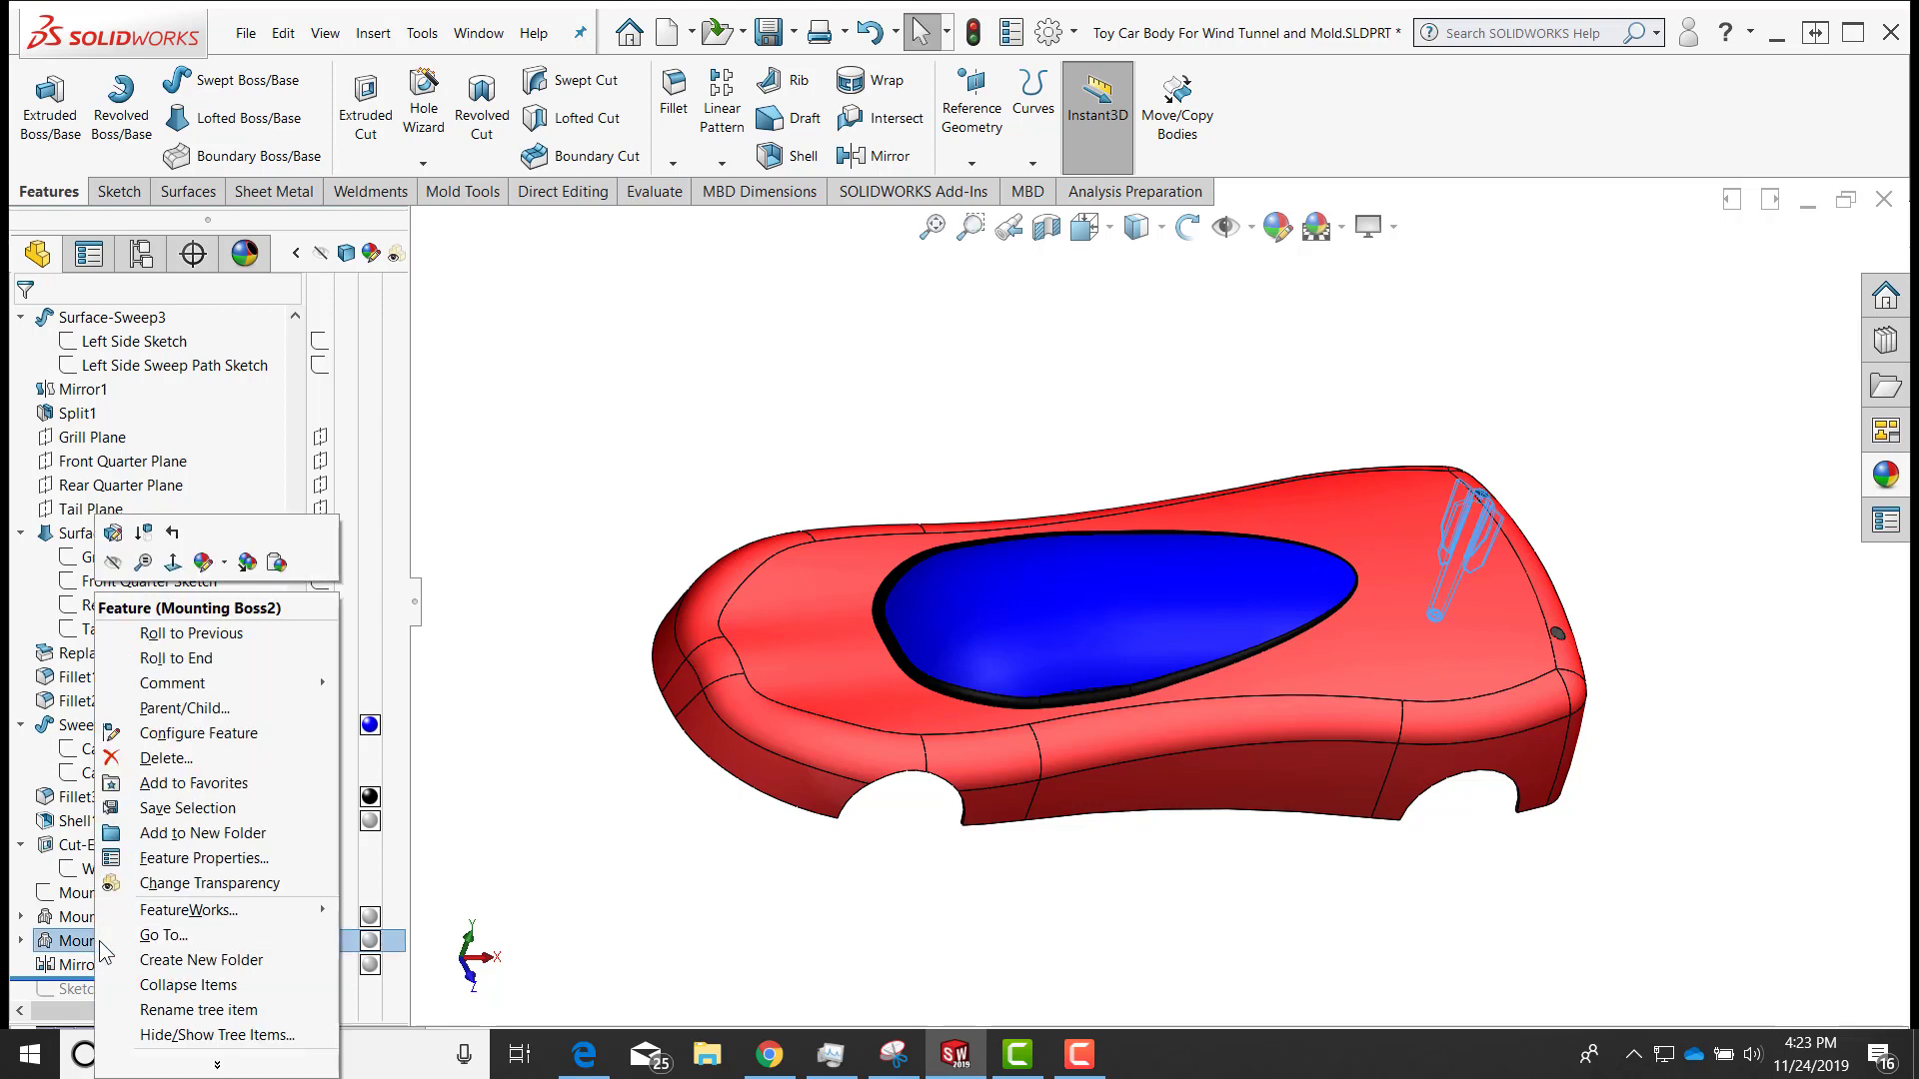
left_click(116, 536)
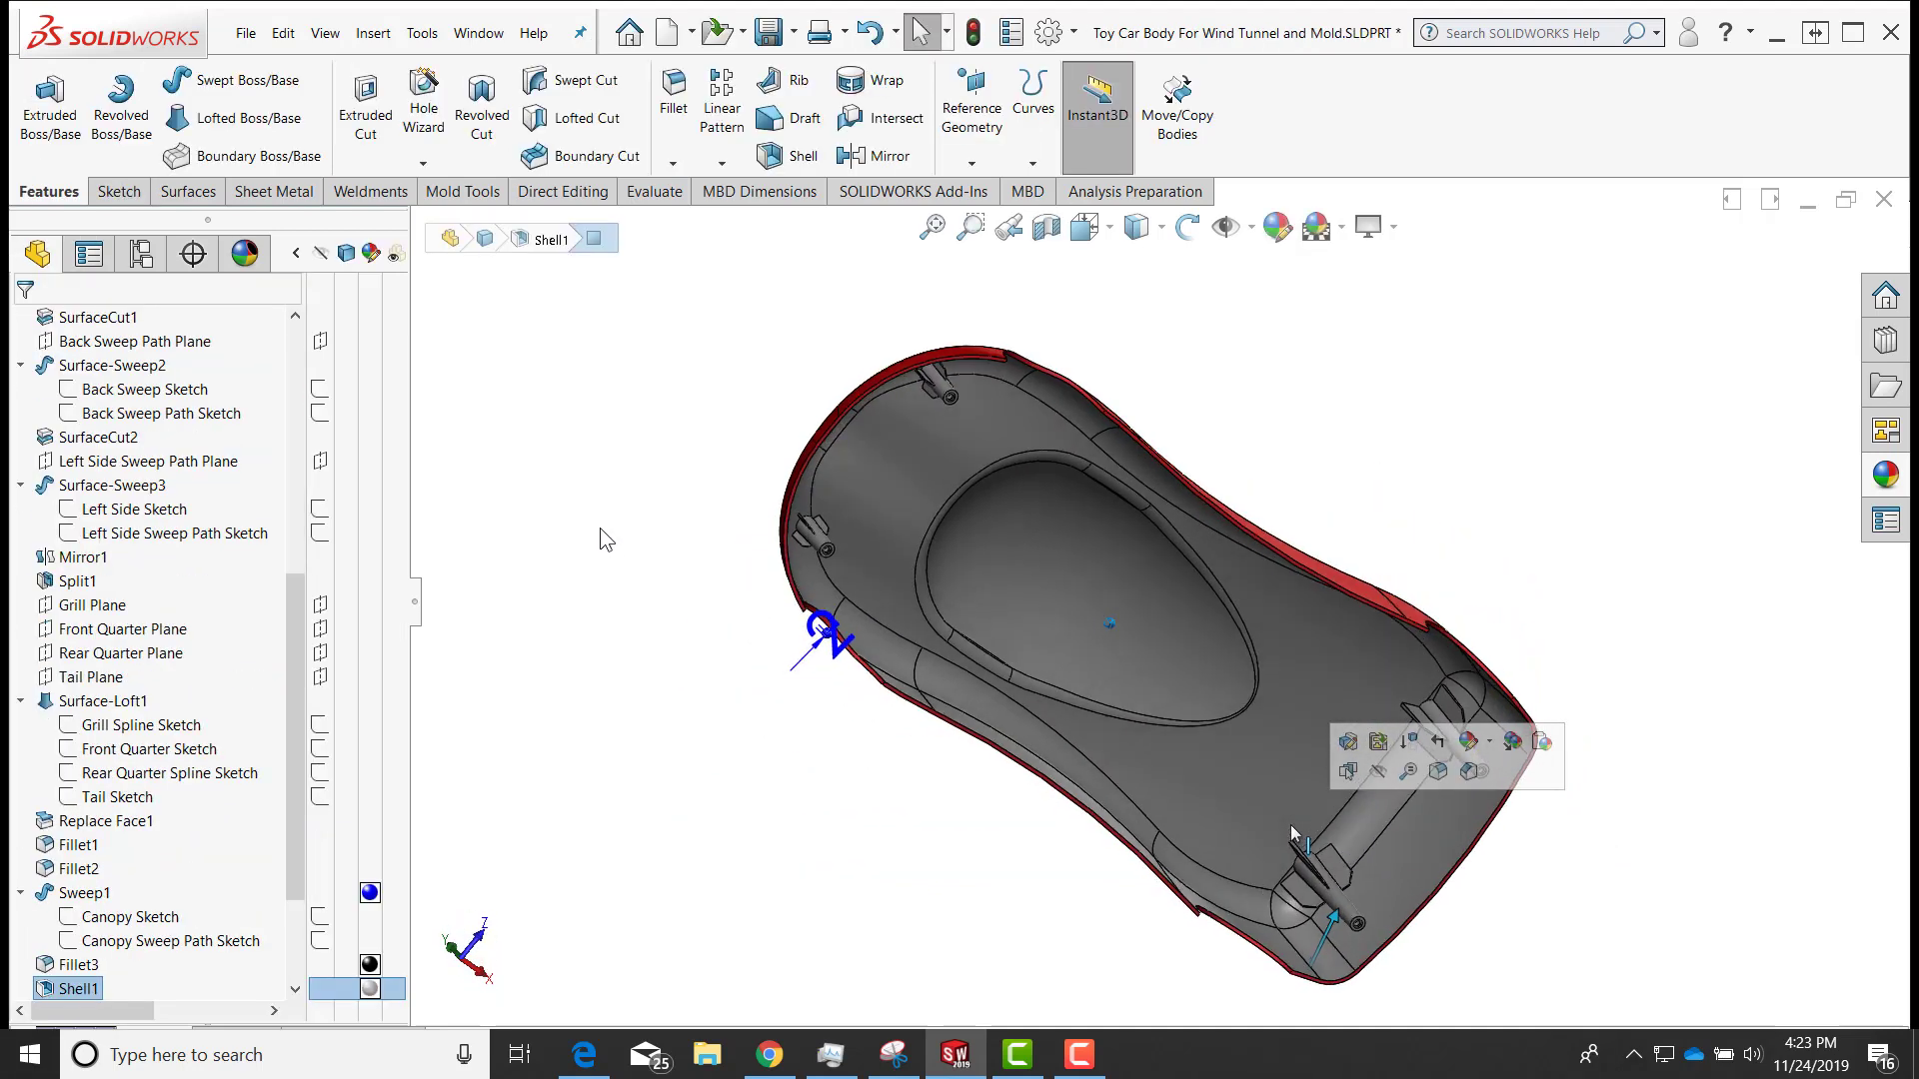
mouse_move(1205, 871)
middle_mouse_down()
mouse_move(1165, 861)
mouse_move(1139, 885)
middle_mouse_up()
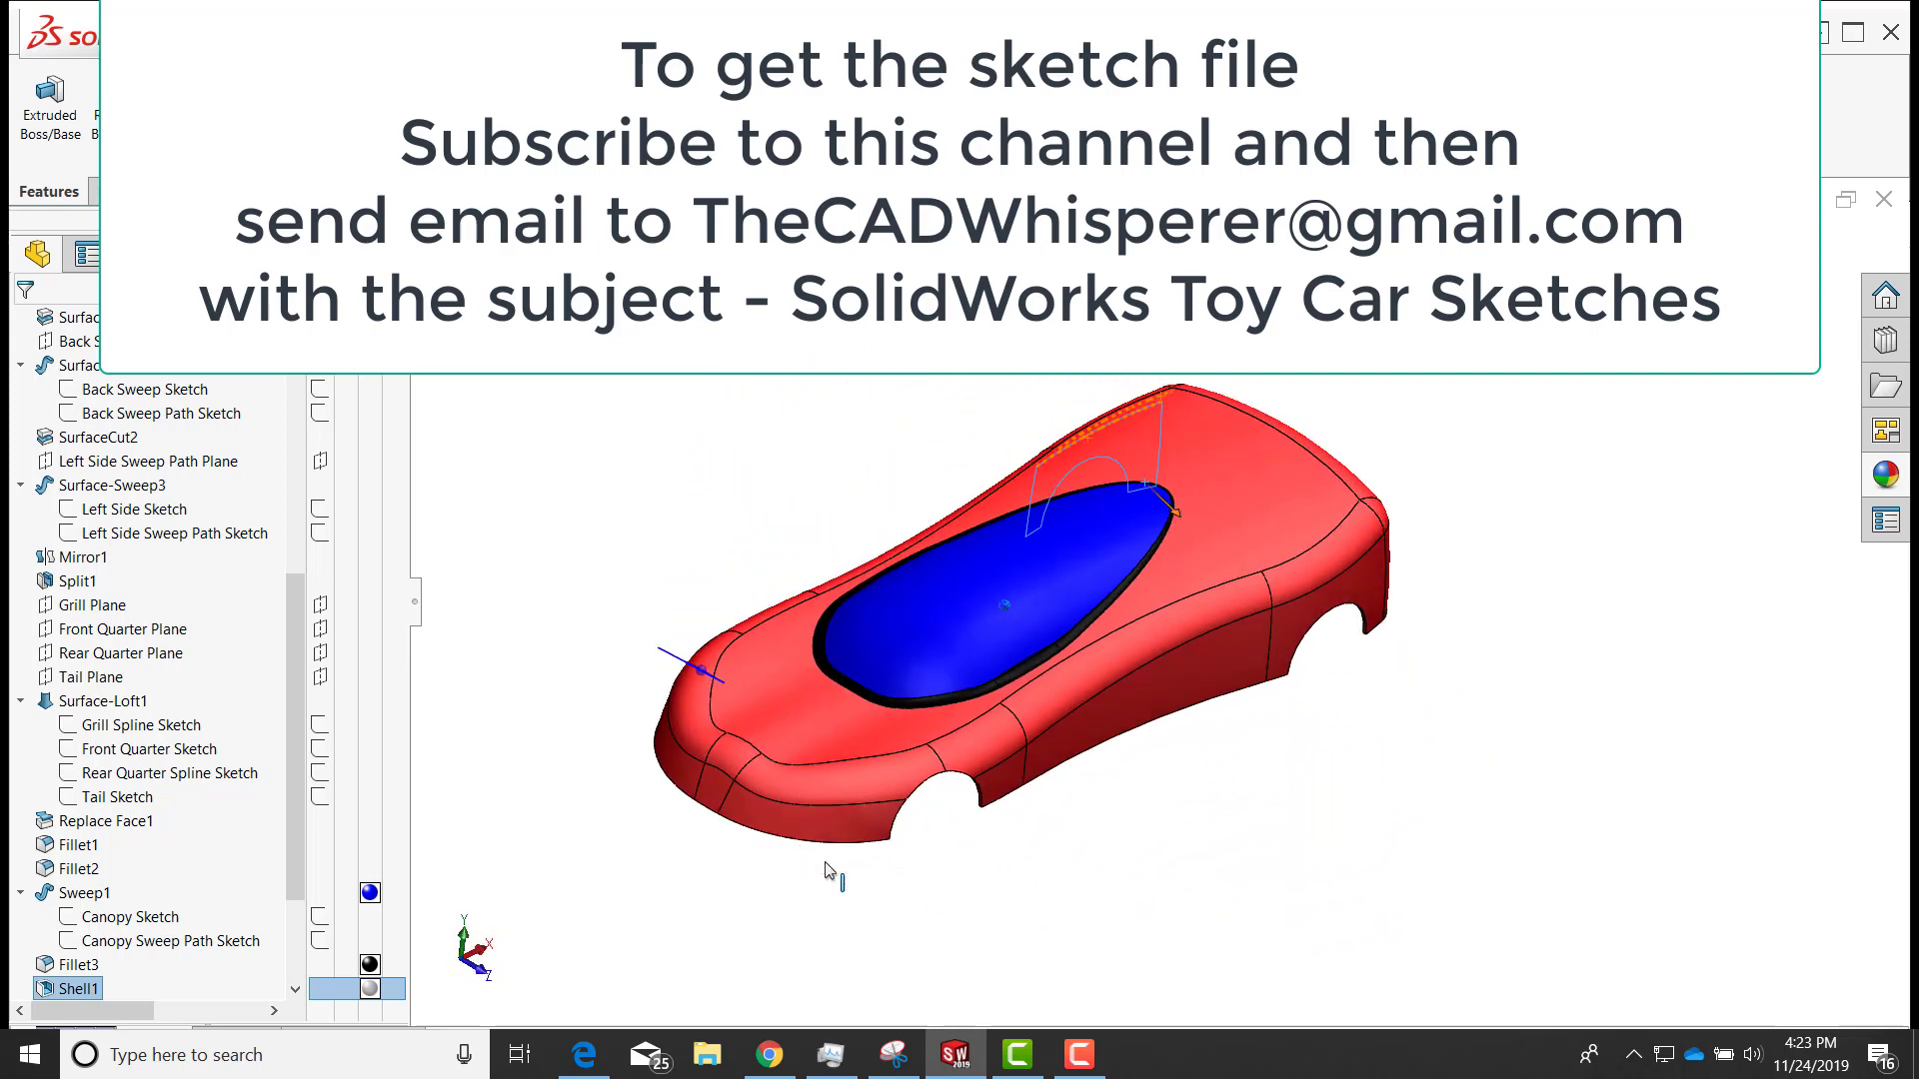